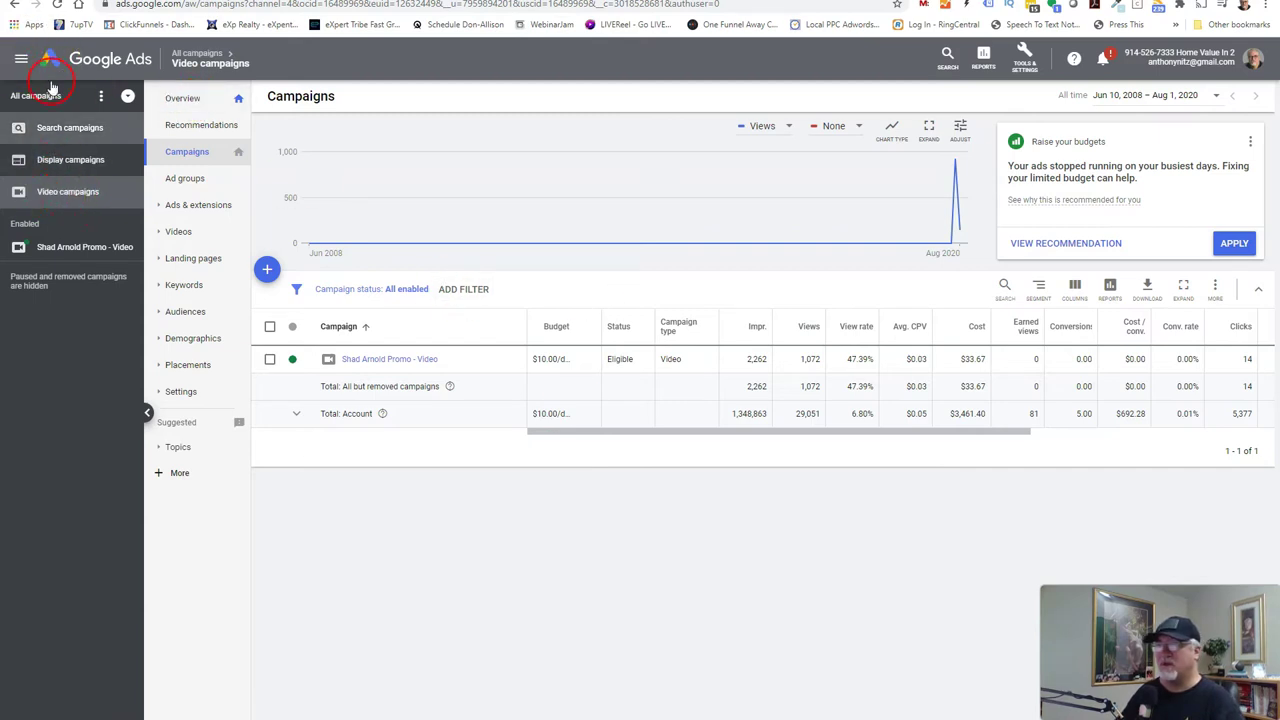
pyautogui.moveTo(147, 415)
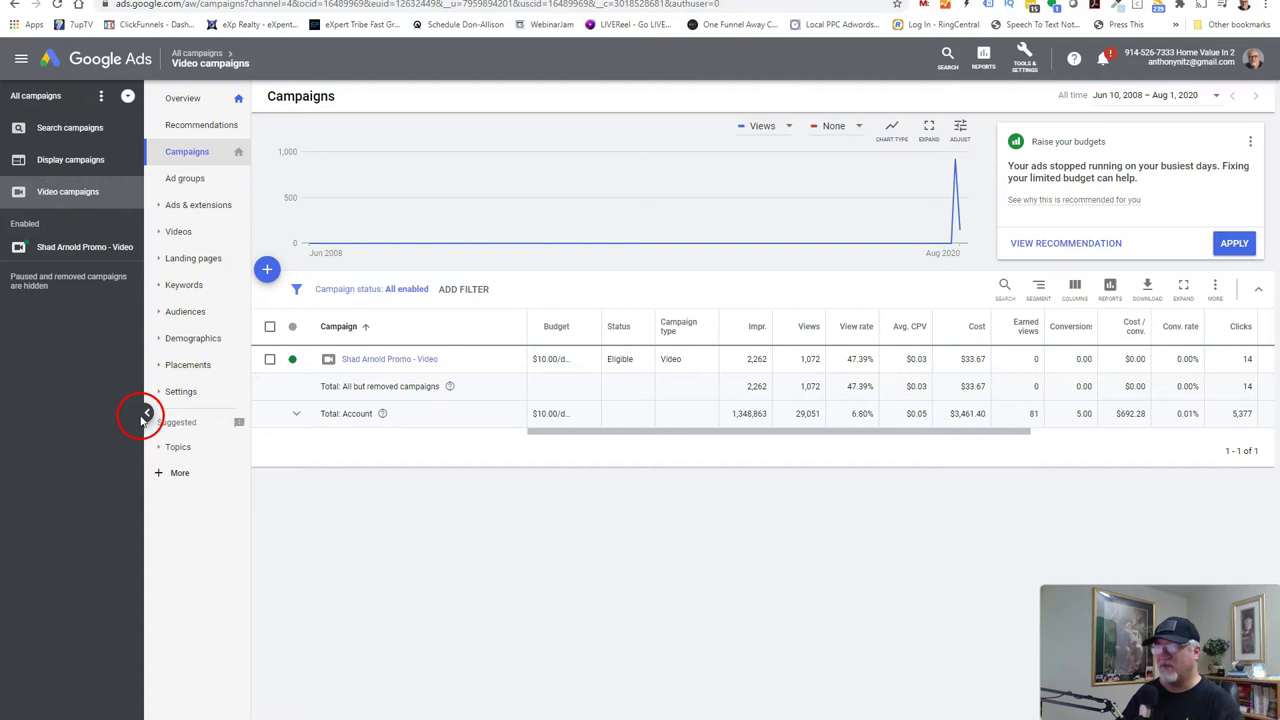
pyautogui.click(147, 412)
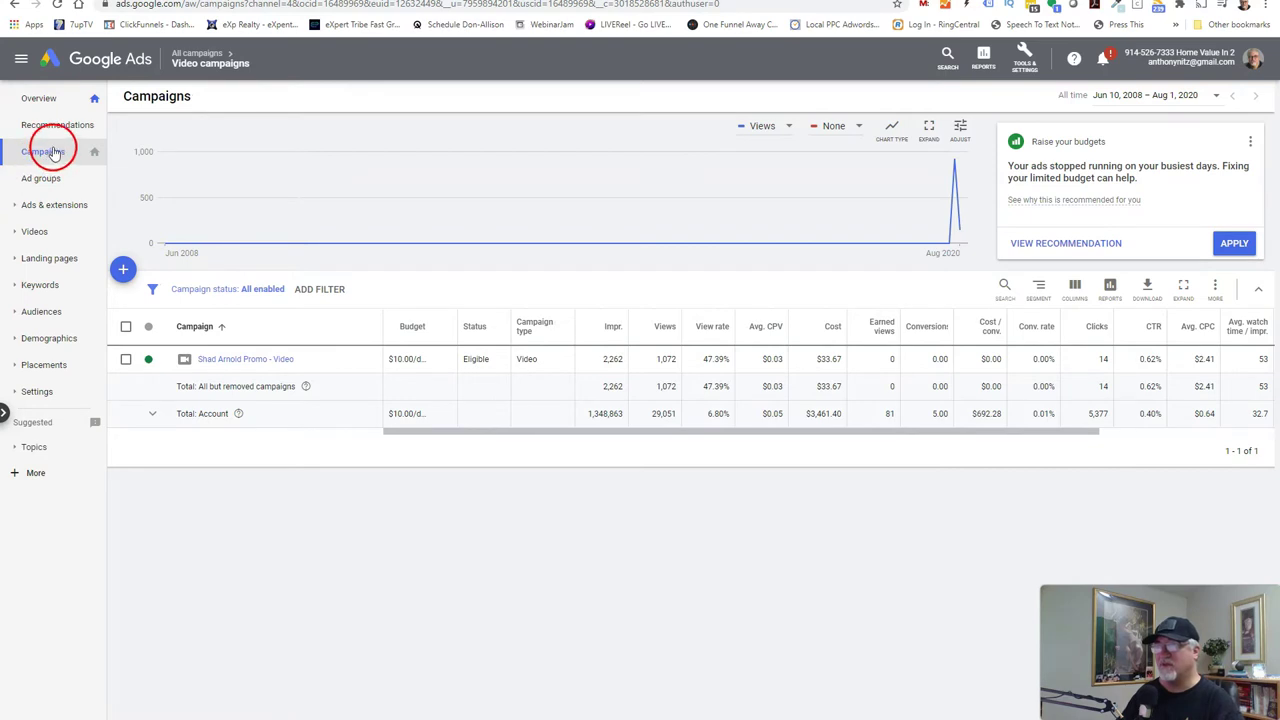
pyautogui.click(5, 412)
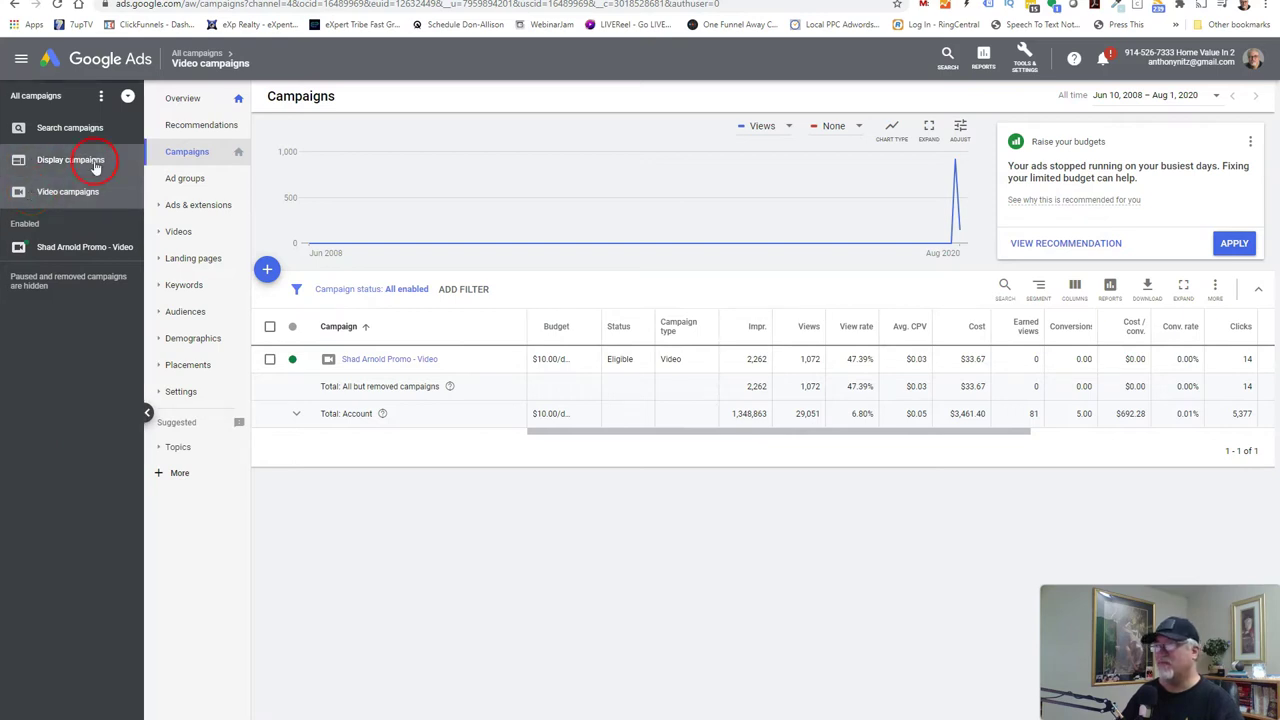
# - Start a new campaign without a goal's guidance and choose Video as the campaign type
pyautogui.click(268, 271)
pyautogui.click(325, 320)
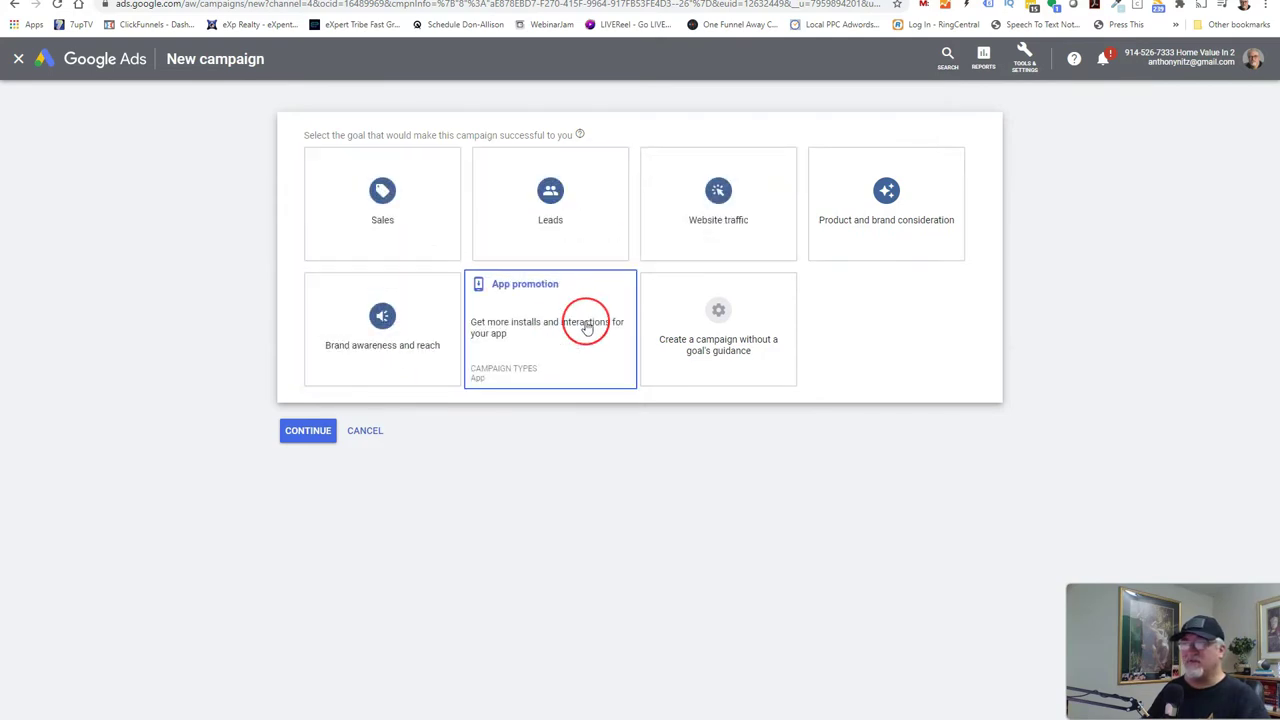
pyautogui.click(868, 332)
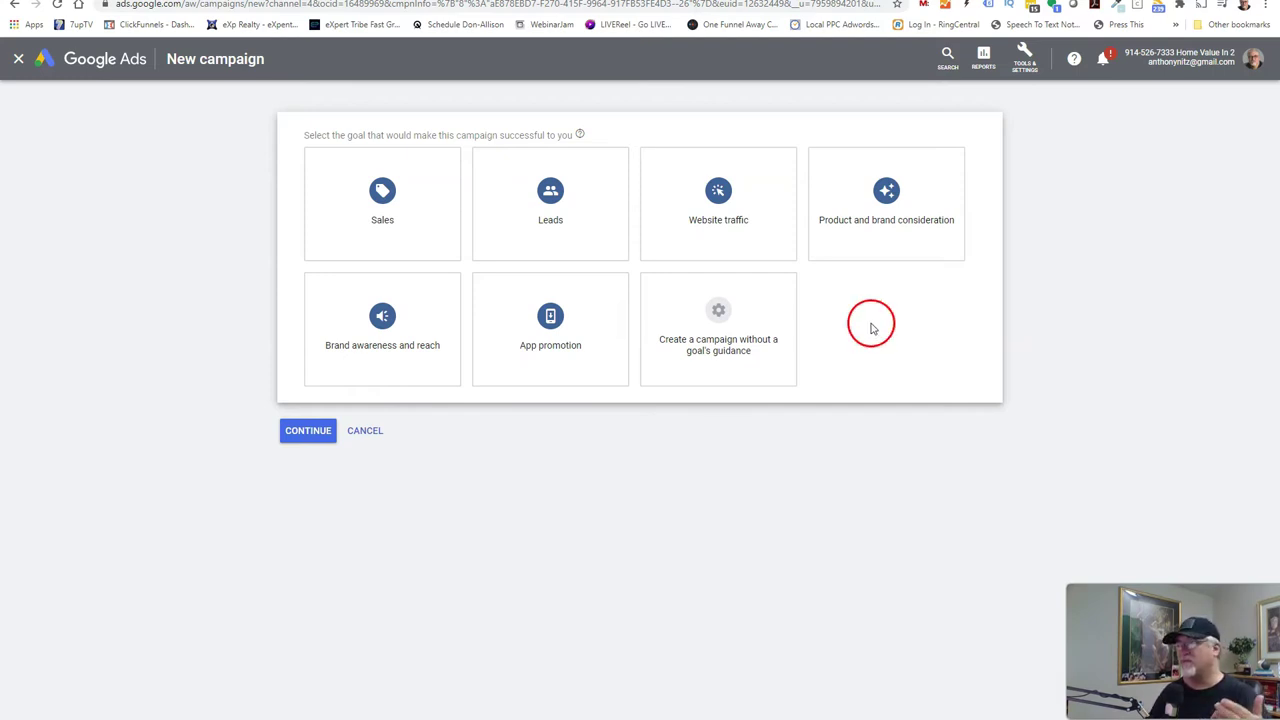
pyautogui.click(713, 318)
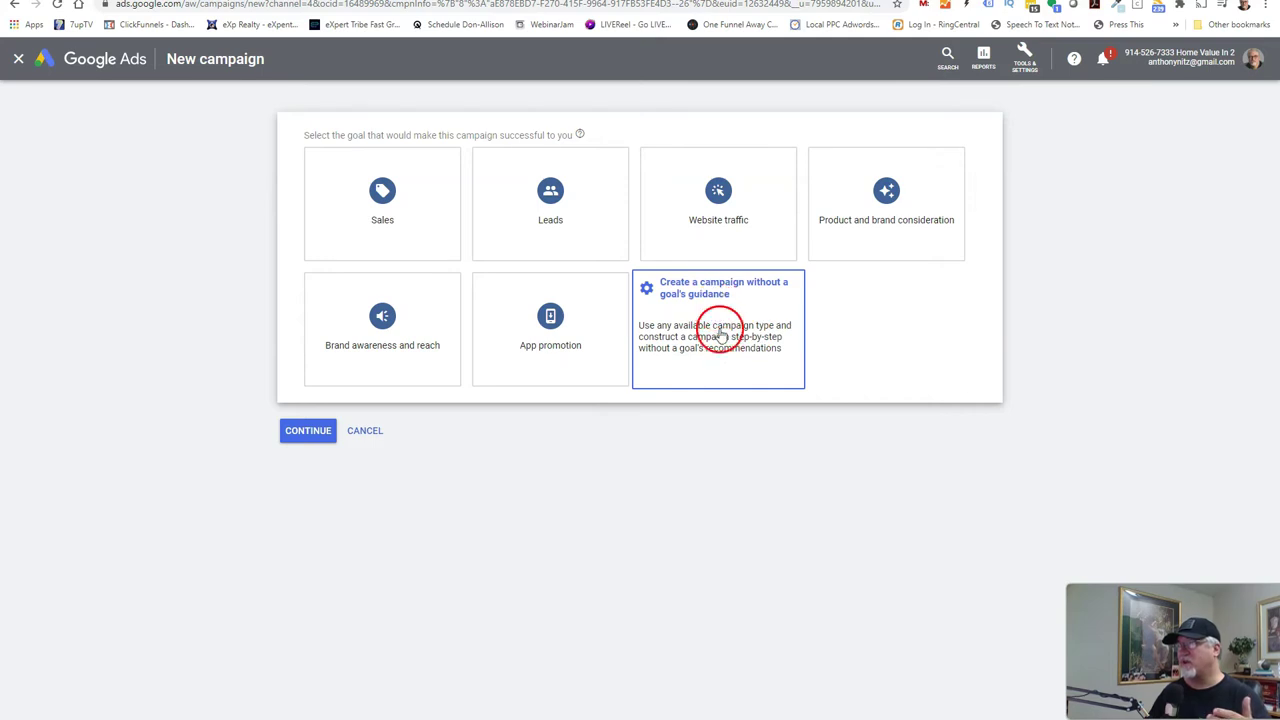
pyautogui.click(720, 332)
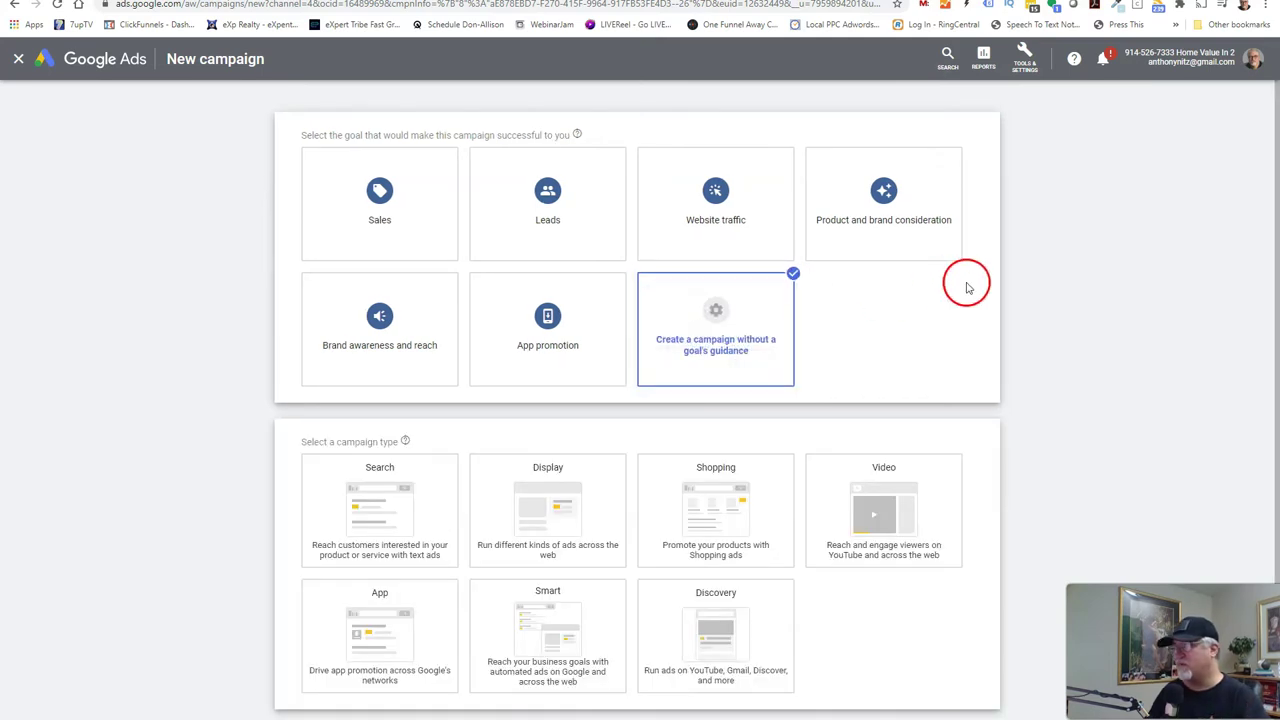
pyautogui.scroll(-1, 966, 284)
pyautogui.moveTo(900, 457)
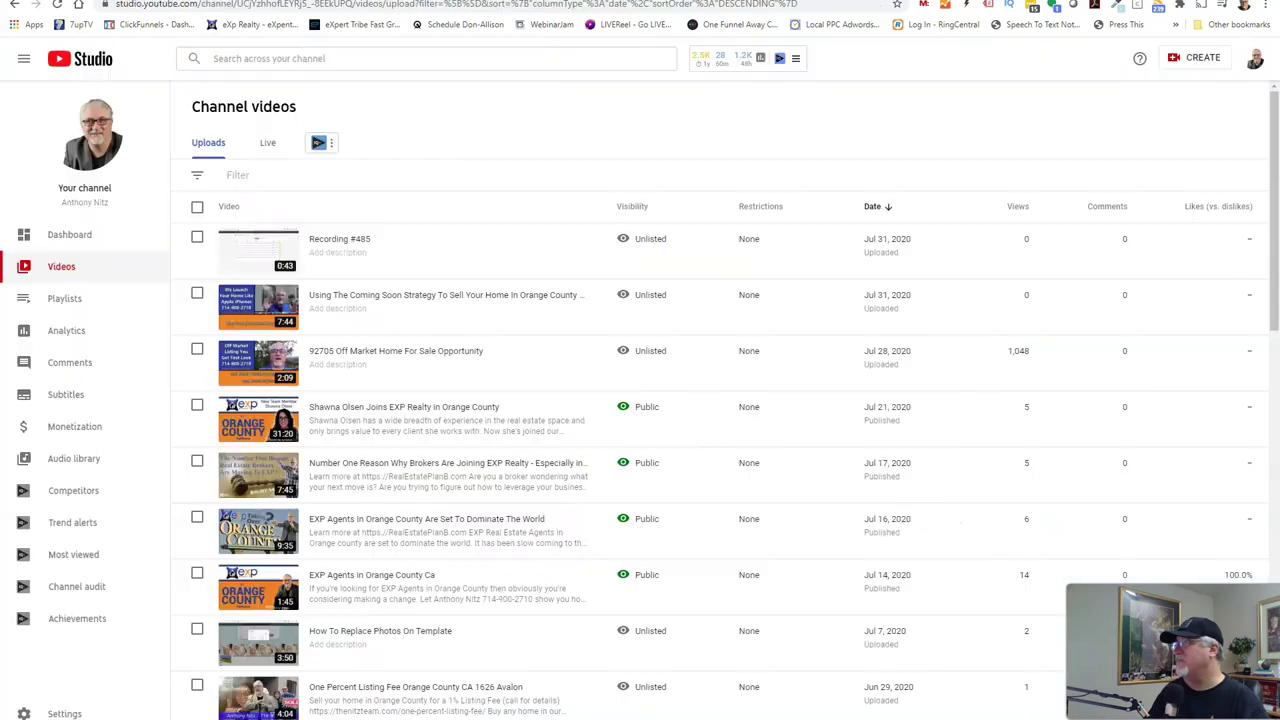
# - On a paused YouTube video page, examine where ads appear beside the video and among the suggested videos
pyautogui.click(350, 250)
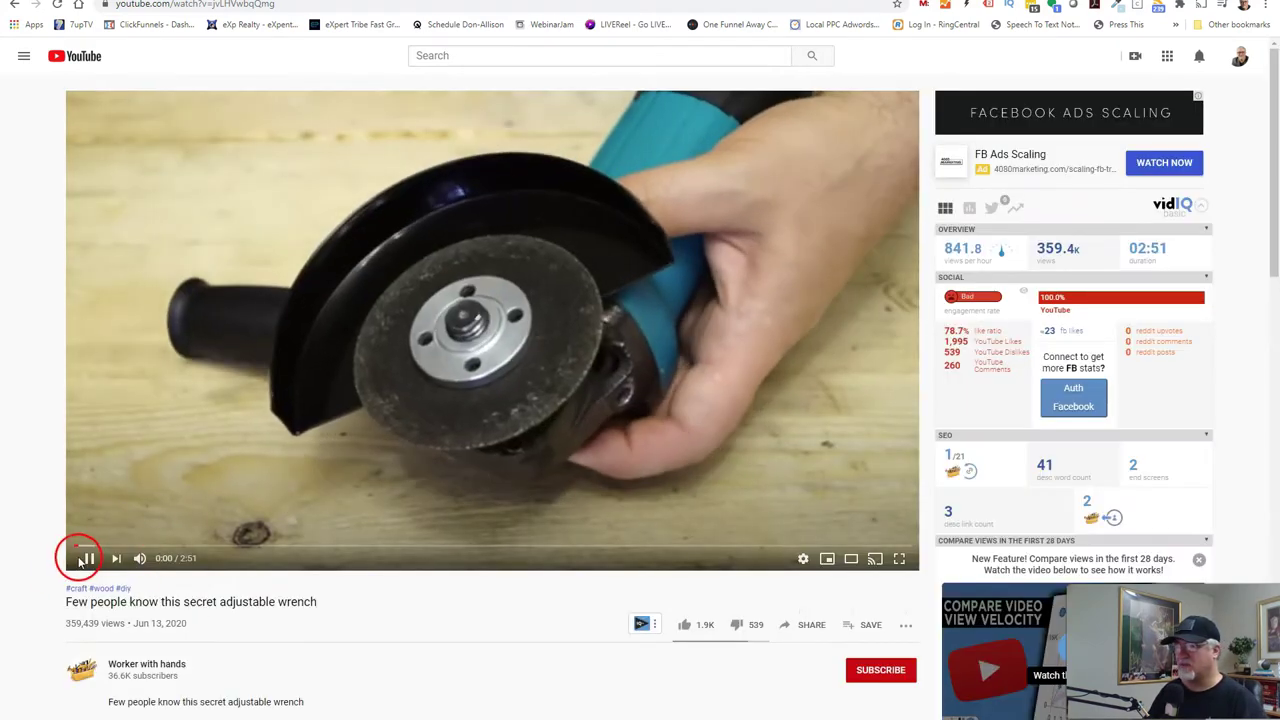
pyautogui.click(87, 558)
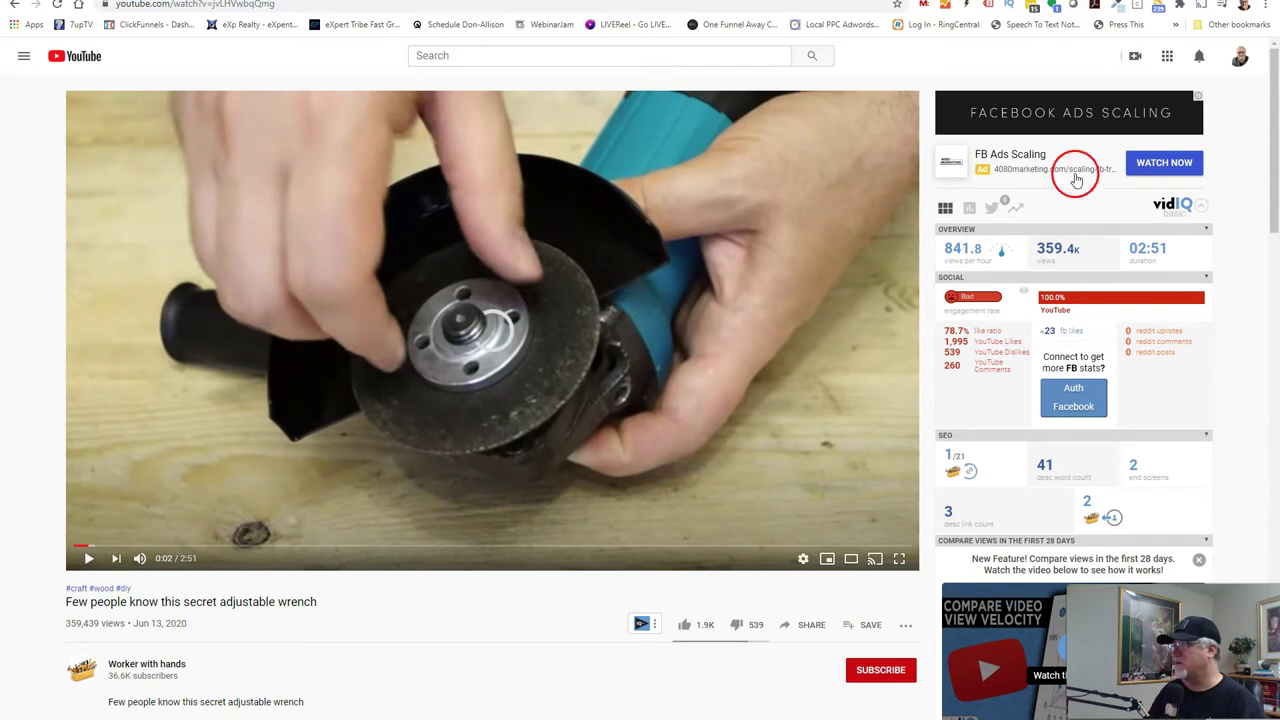
pyautogui.scroll(-12, 1220, 244)
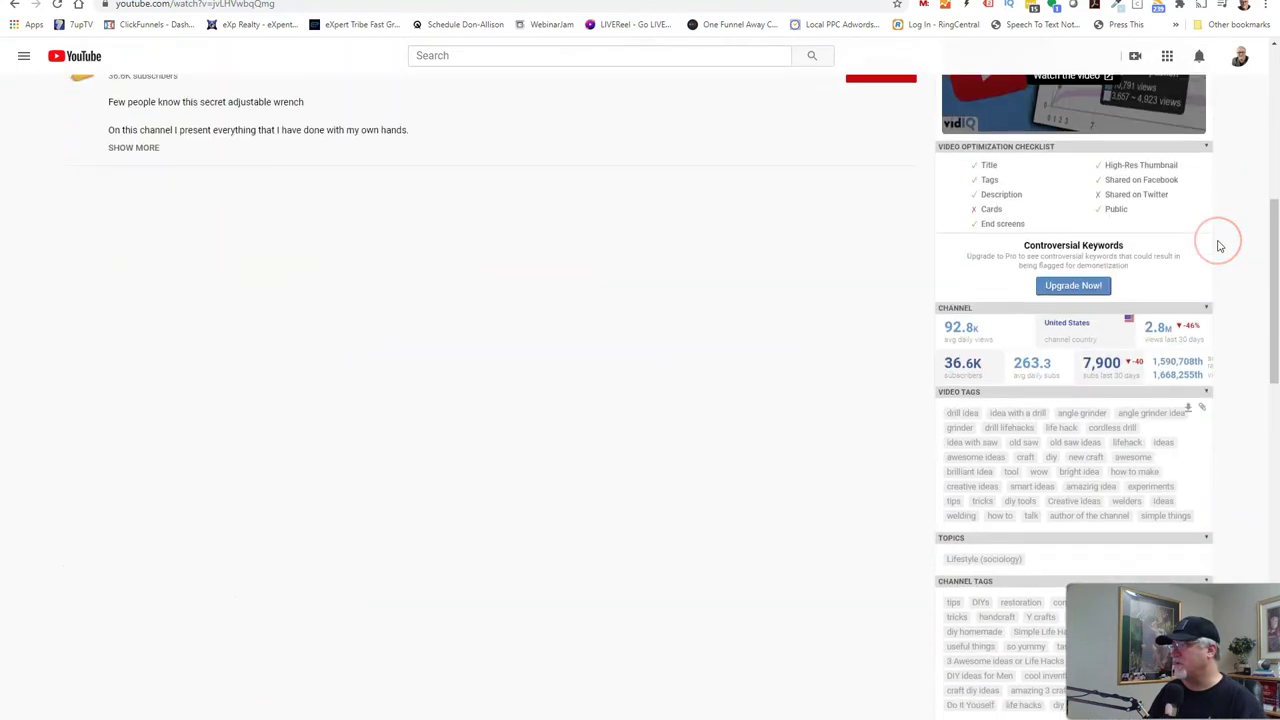
pyautogui.scroll(-4, 1223, 249)
pyautogui.scroll(3, 1234, 229)
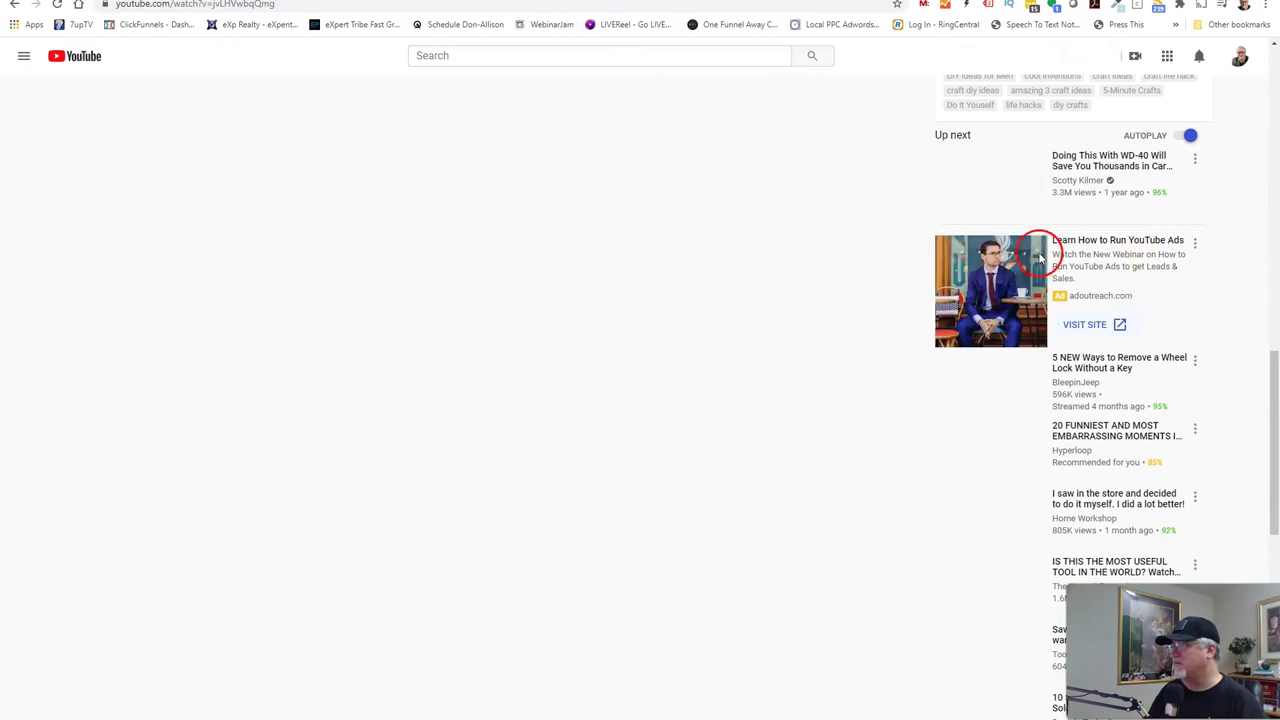
pyautogui.scroll(-1, 1224, 295)
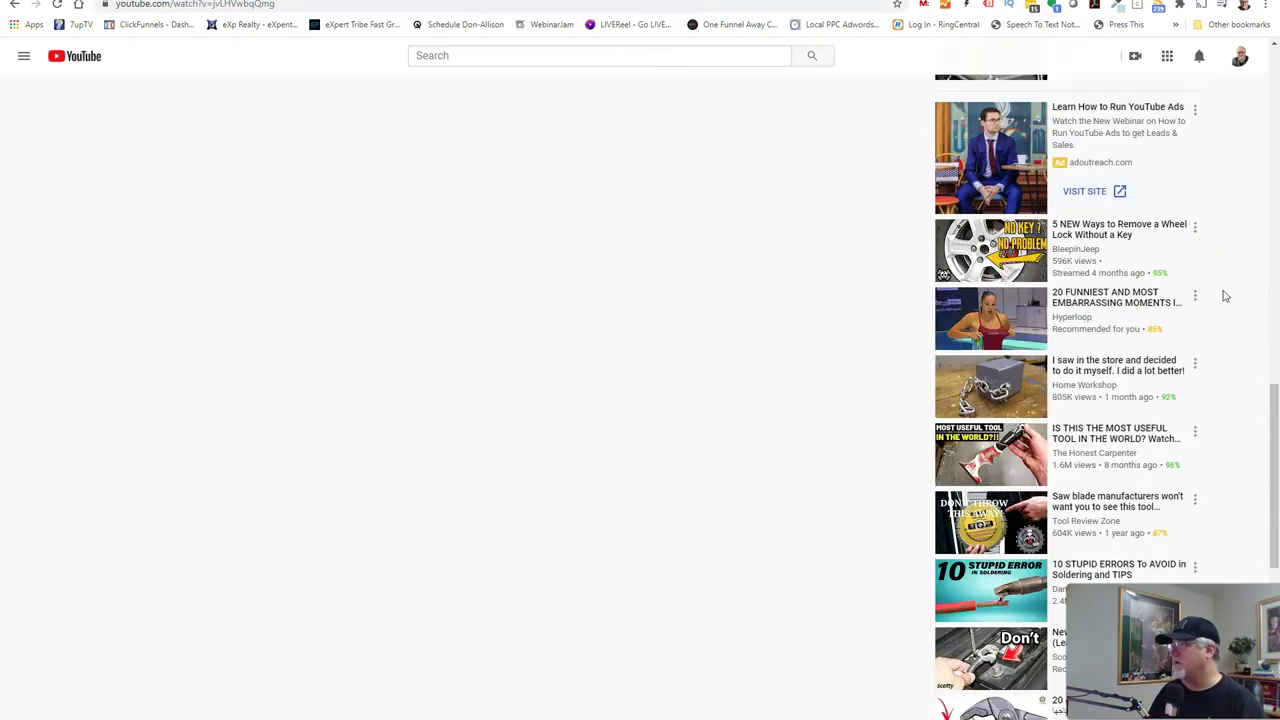
pyautogui.scroll(1, 1224, 295)
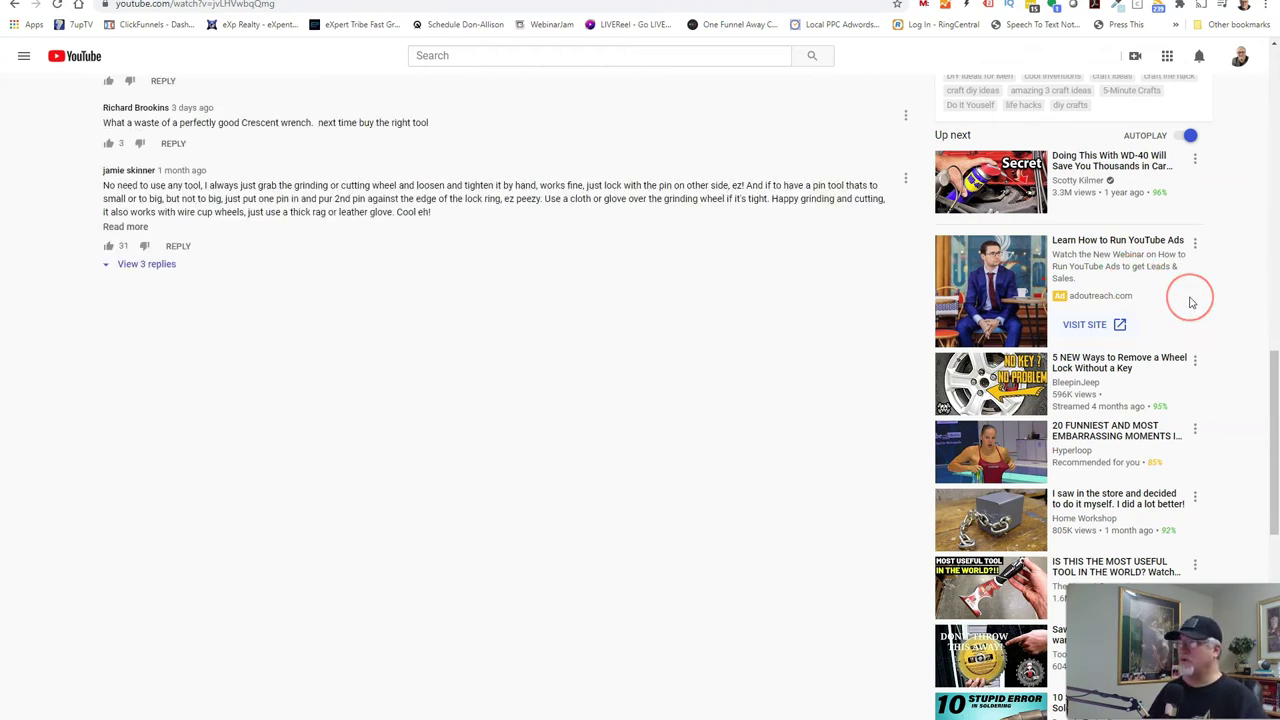
pyautogui.scroll(10, 1190, 298)
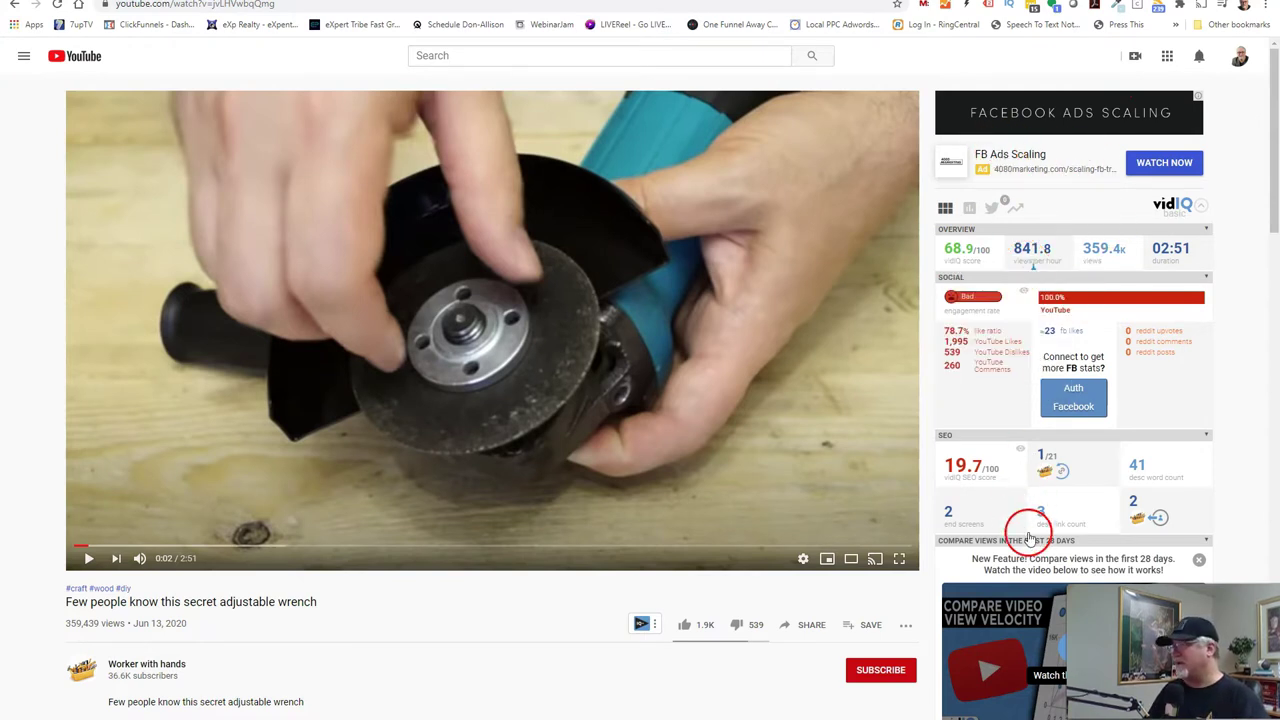
pyautogui.scroll(-1, 1240, 268)
pyautogui.scroll(-12, 1240, 268)
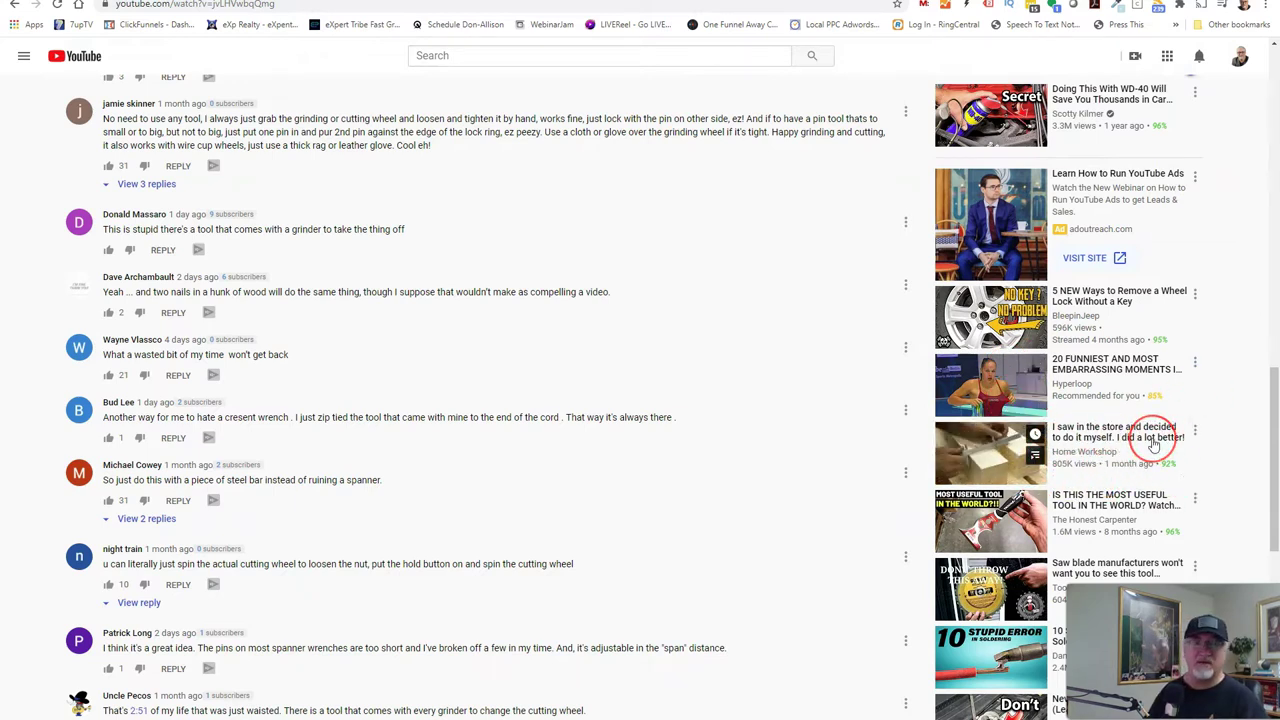
pyautogui.scroll(2, 1153, 445)
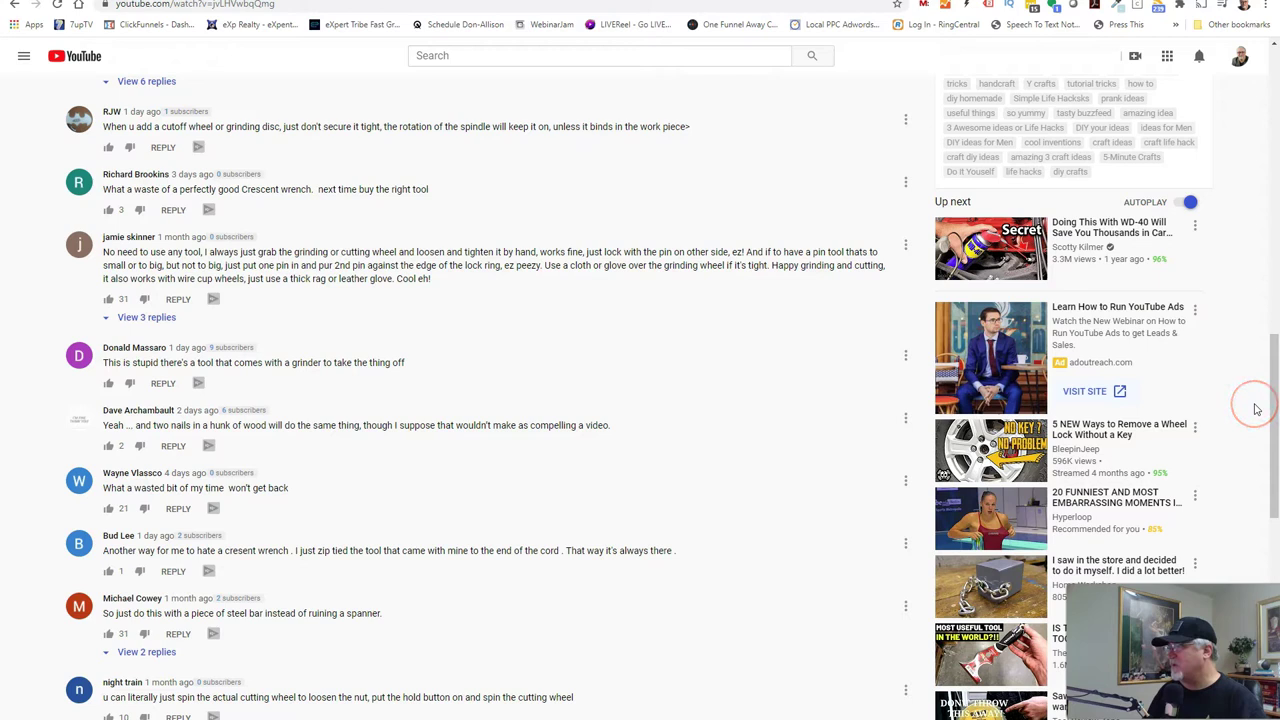
pyautogui.click(1233, 363)
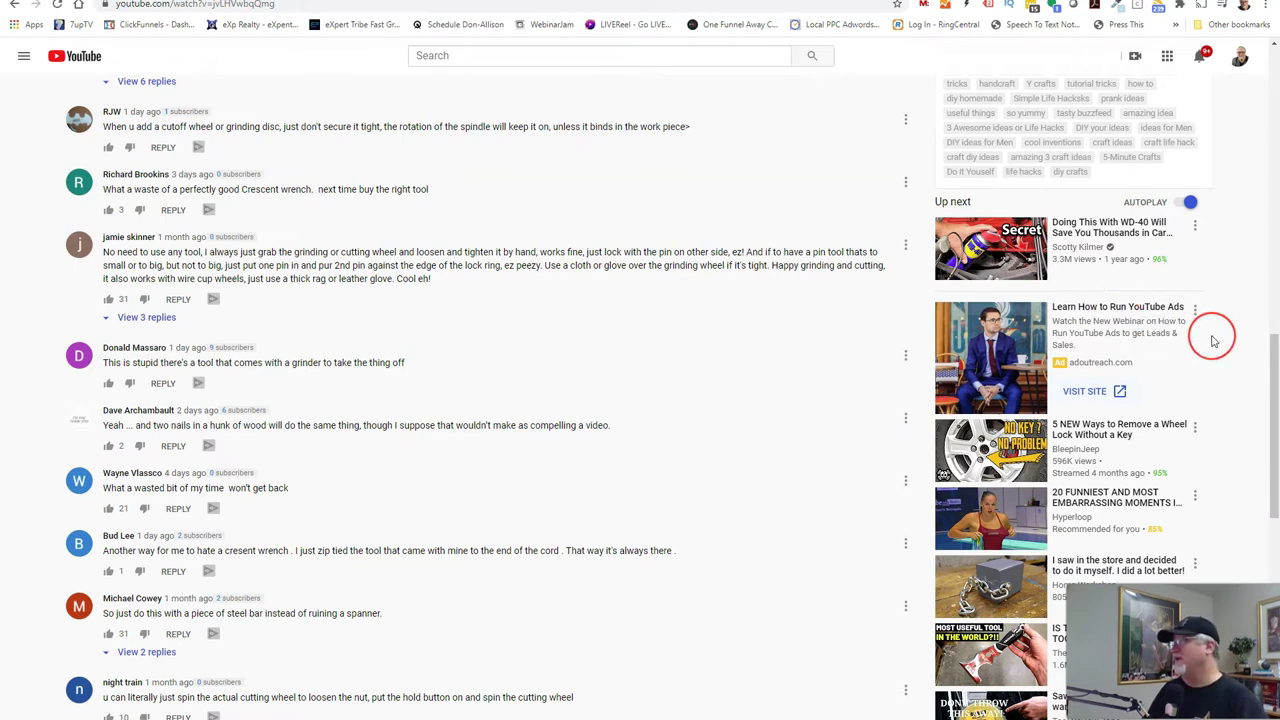
pyautogui.scroll(3, 1212, 341)
pyautogui.scroll(10, 1212, 341)
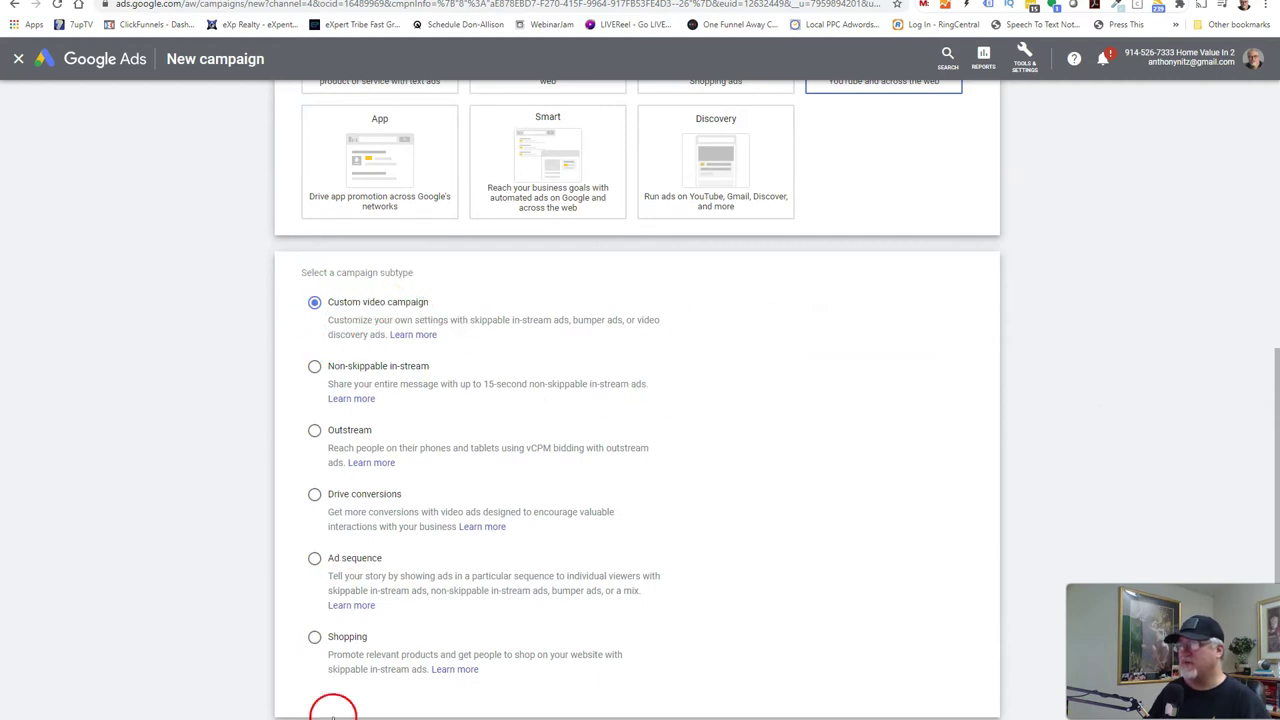
# - Continue with the Custom video campaign subtype and name the campaign "Coming Soon Promo - Video Custom - 2020-08-01"
pyautogui.scroll(-1, 731, 468)
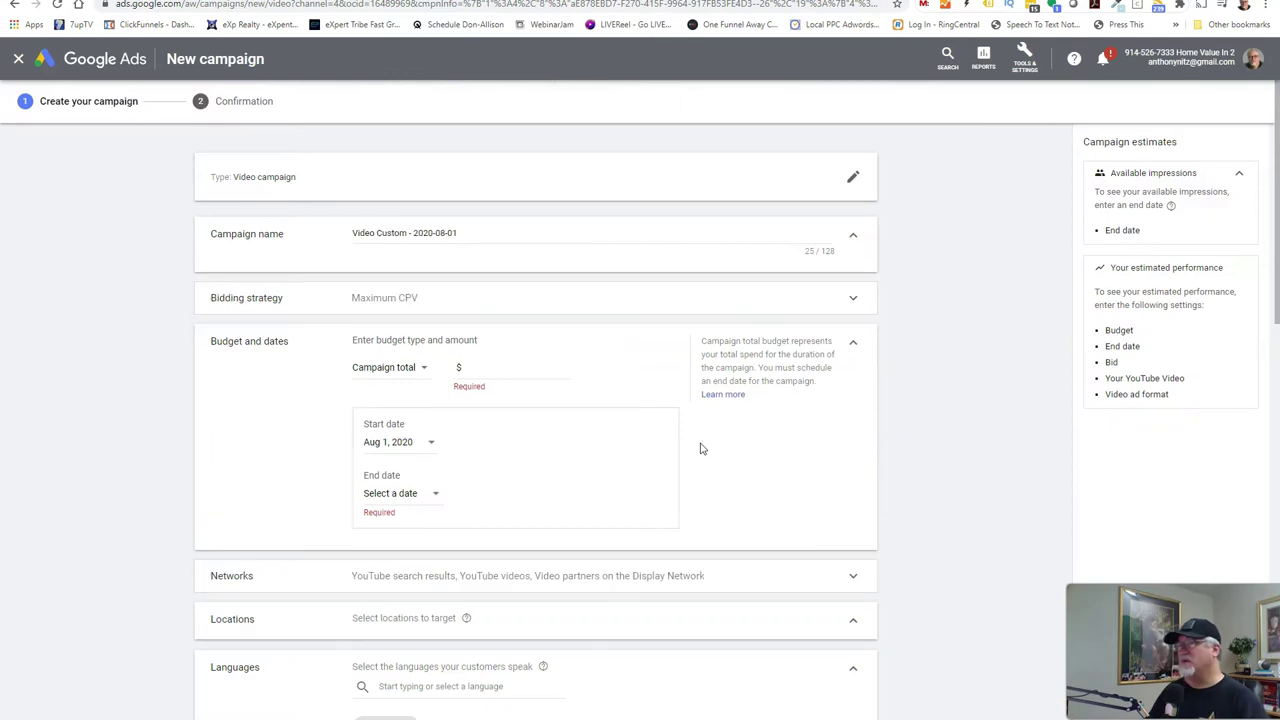
pyautogui.click(490, 234)
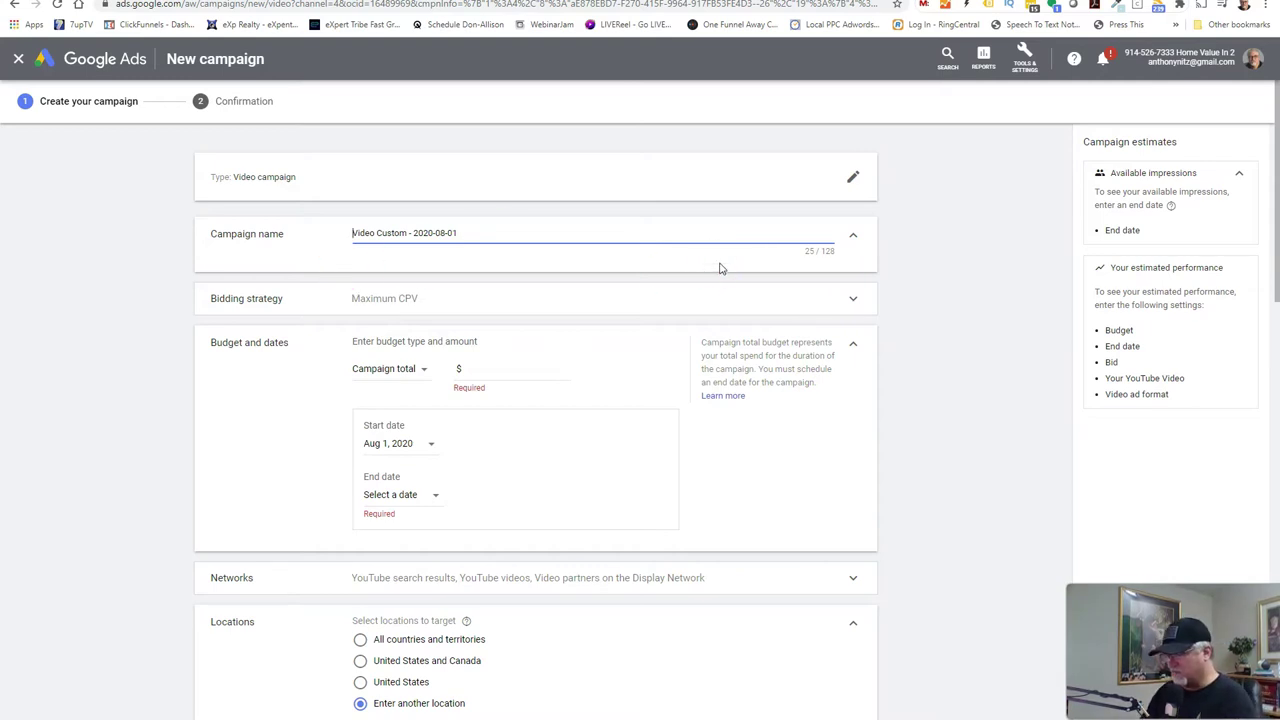
pyautogui.write('Coming ')
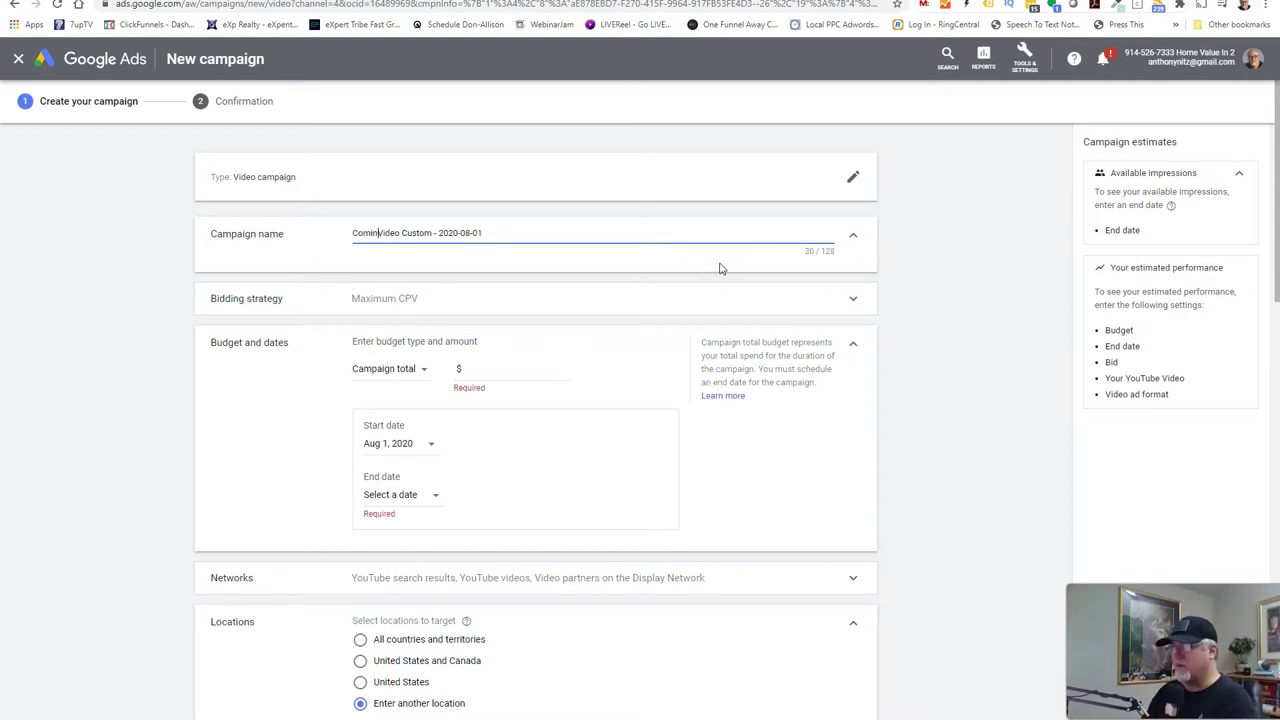
pyautogui.write('Soon ')
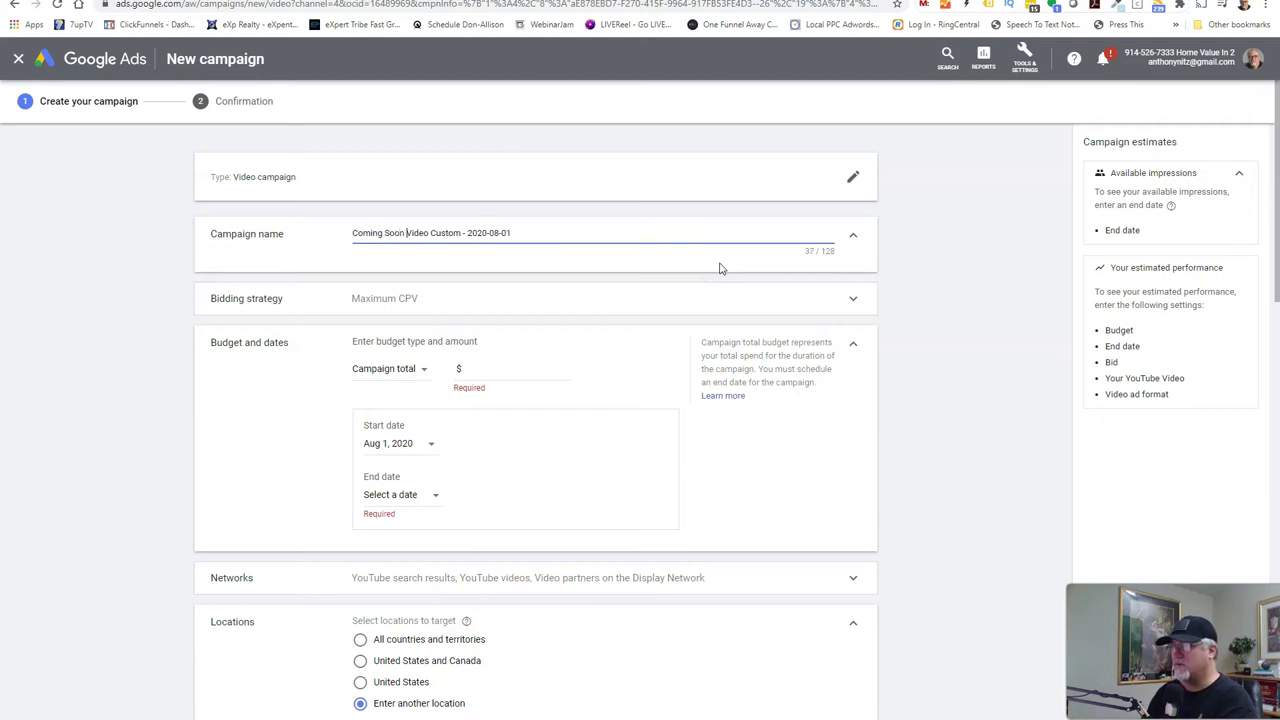
pyautogui.write('-')
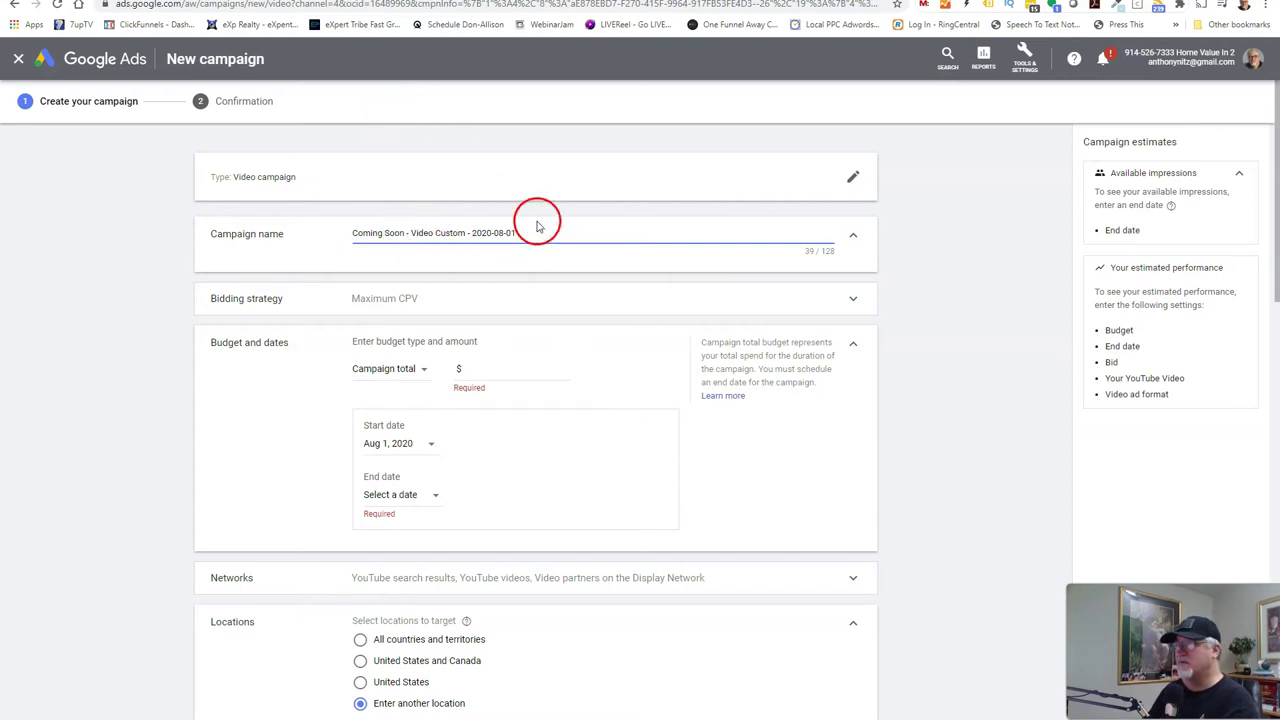
pyautogui.press('BackSpace')
pyautogui.press('BackSpace')
pyautogui.write('Promo |')
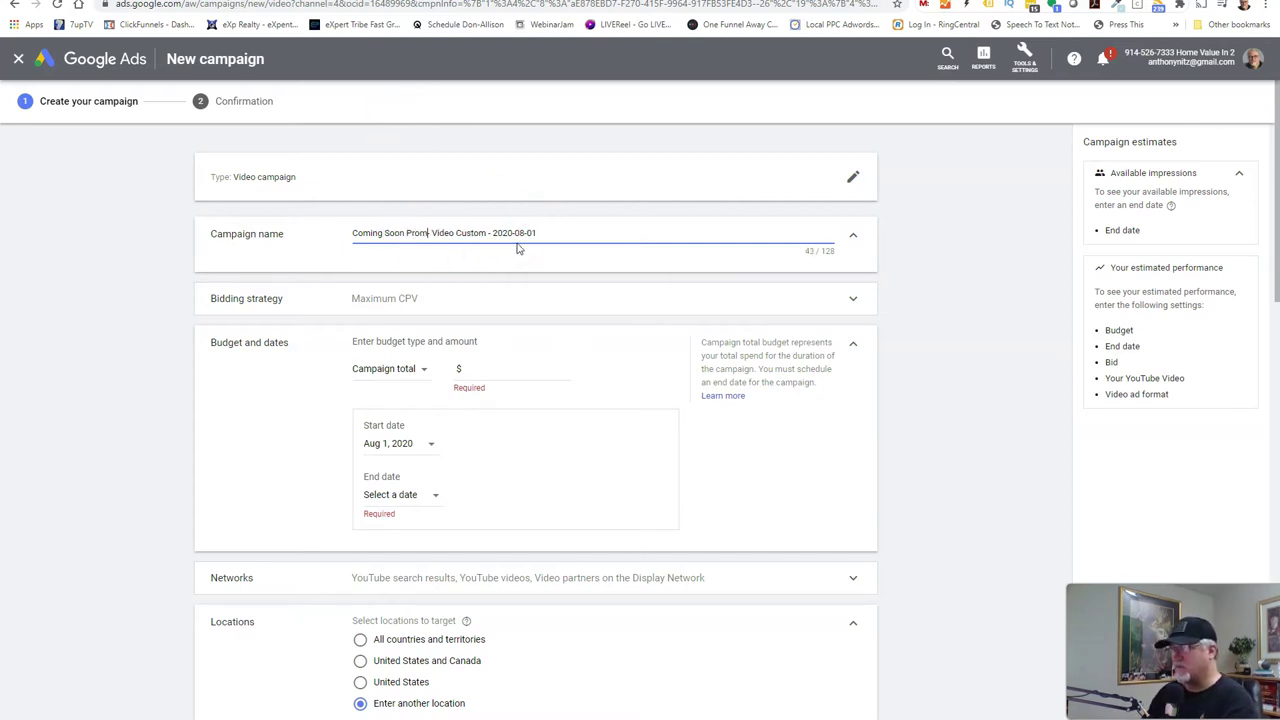
# - Copy the full campaign name to the clipboard
pyautogui.moveTo(589, 243); pyautogui.dragTo(337, 240)
pyautogui.rightClick(391, 240)
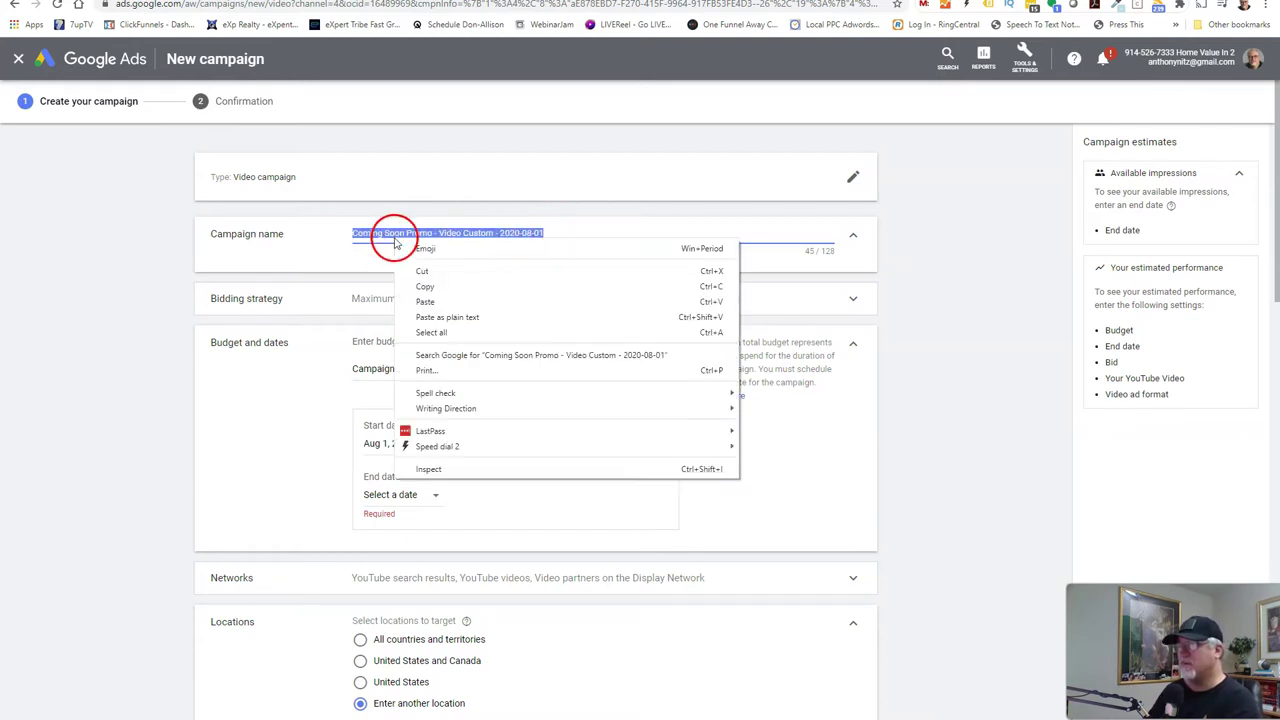
pyautogui.click(406, 287)
# - Examine the bidding strategy settings of the new campaign and collapse them again
pyautogui.scroll(-1, 500, 205)
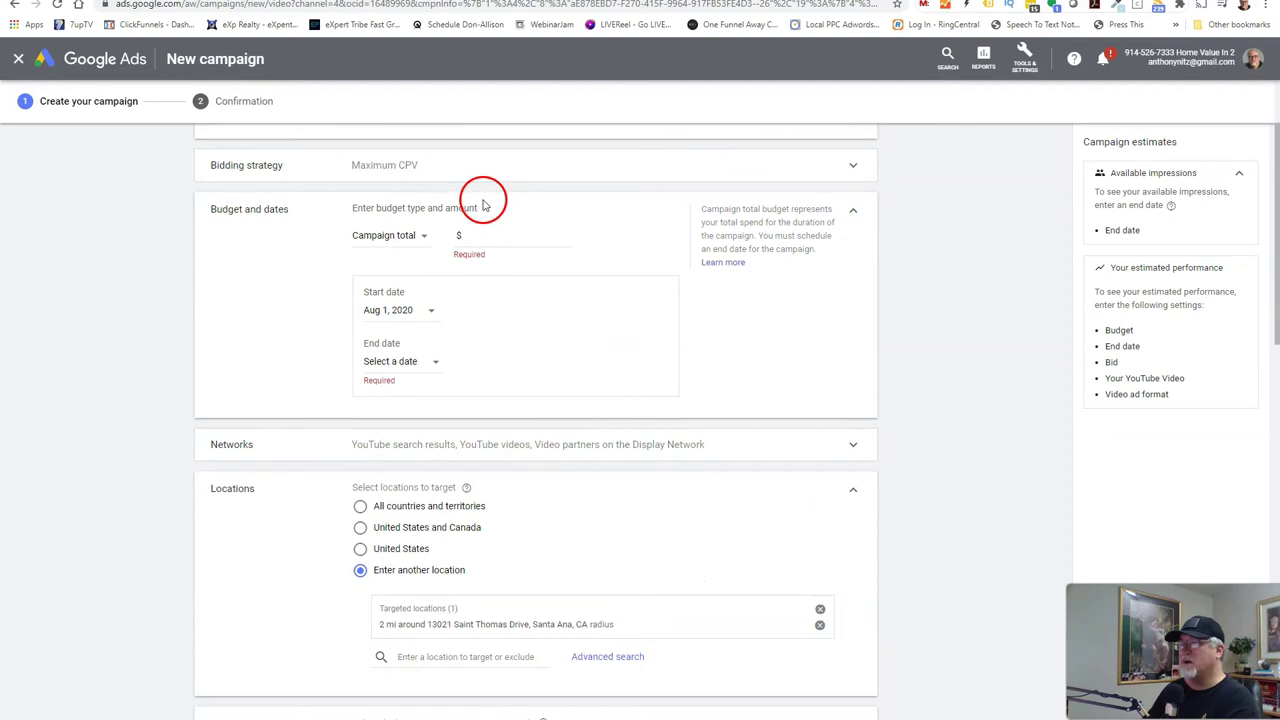
pyautogui.moveTo(328, 177); pyautogui.dragTo(453, 167)
pyautogui.click(534, 160)
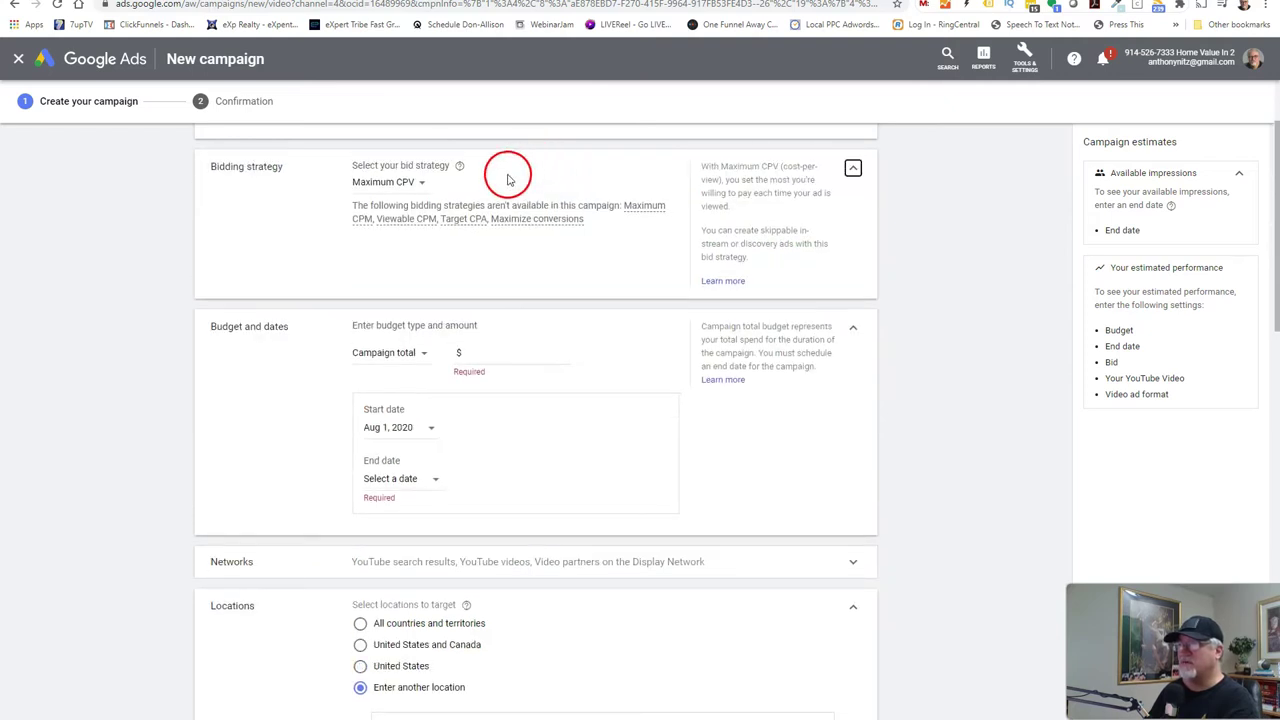
pyautogui.click(853, 170)
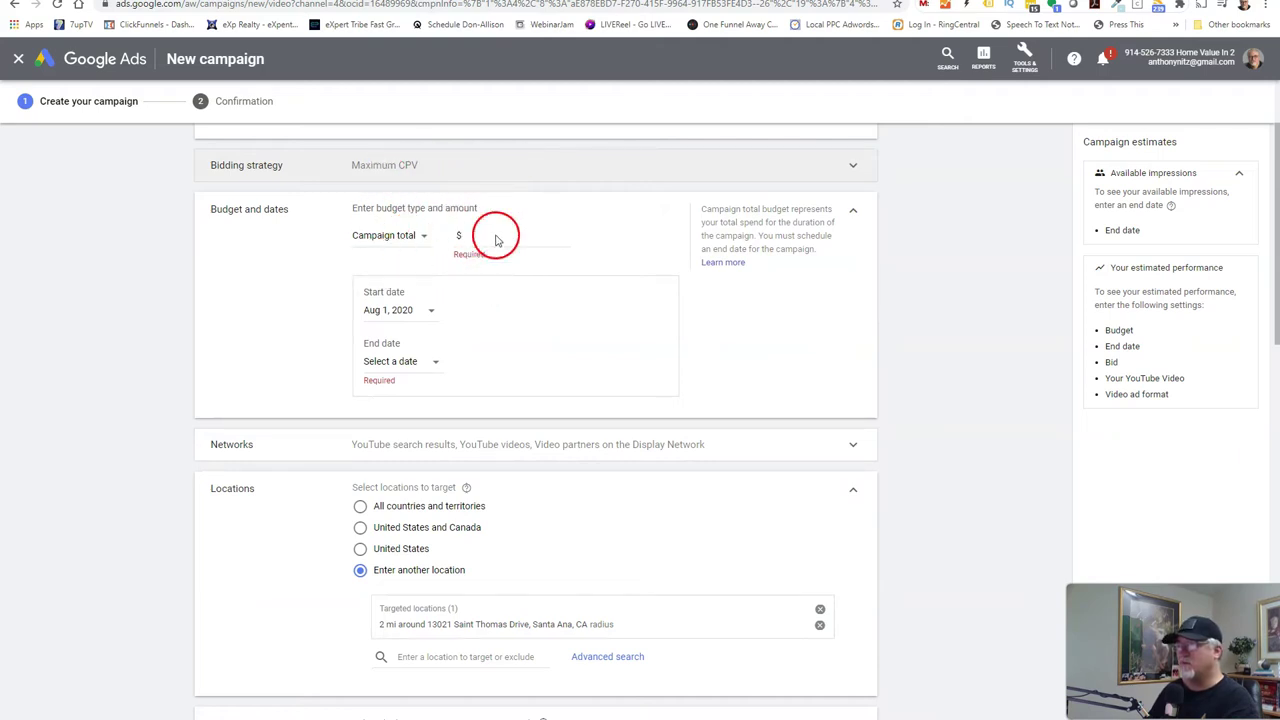
# - Switch the budget type to Daily and set the amount to $10.00
pyautogui.click(398, 237)
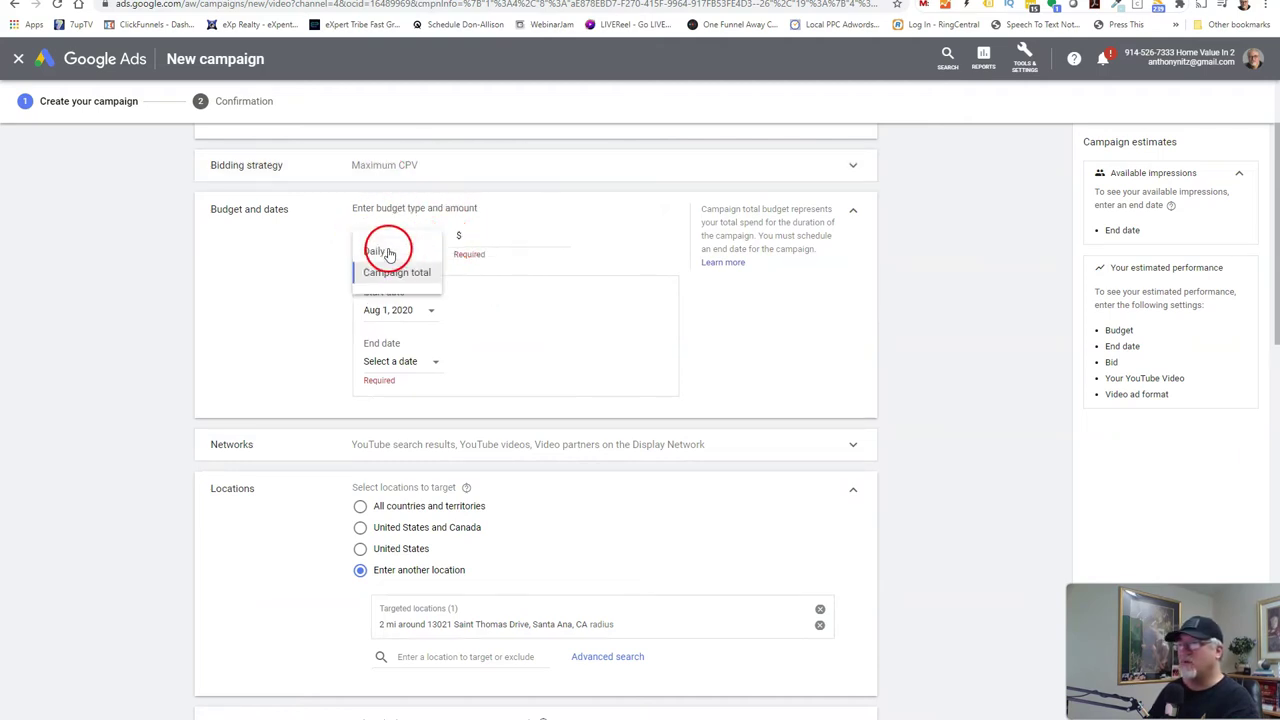
pyautogui.click(388, 252)
pyautogui.click(497, 237)
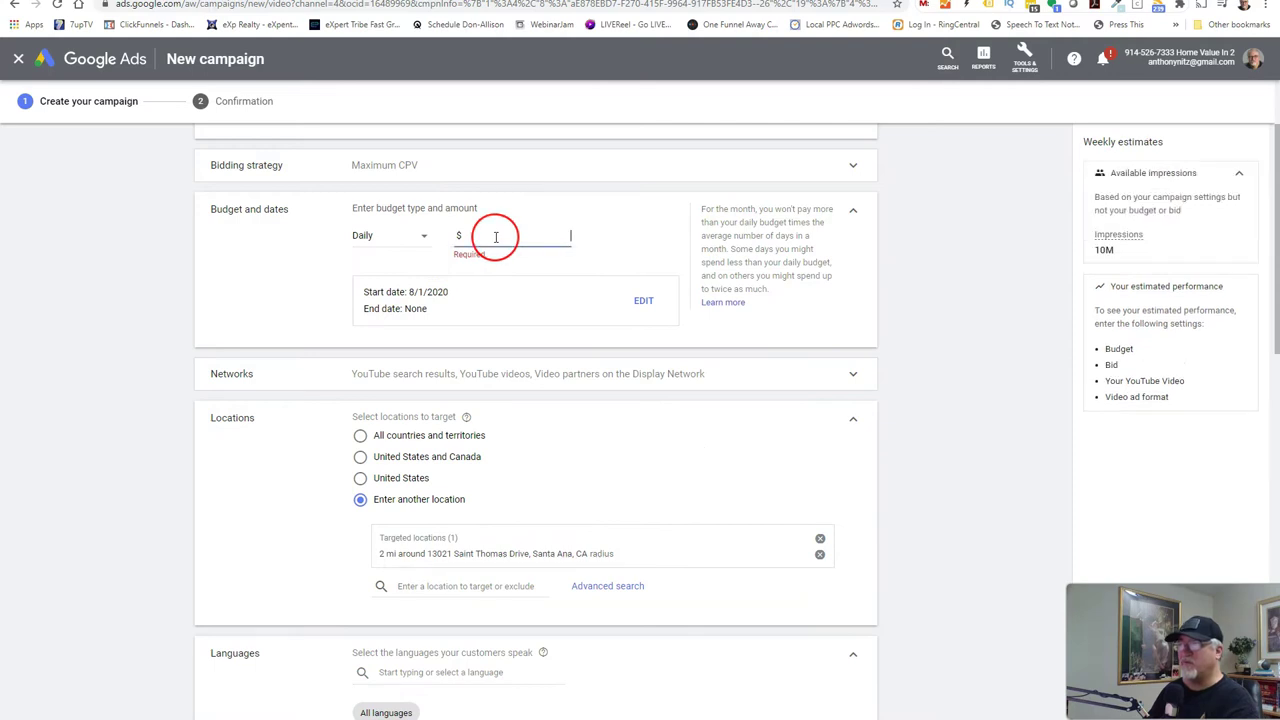
pyautogui.write('1000')
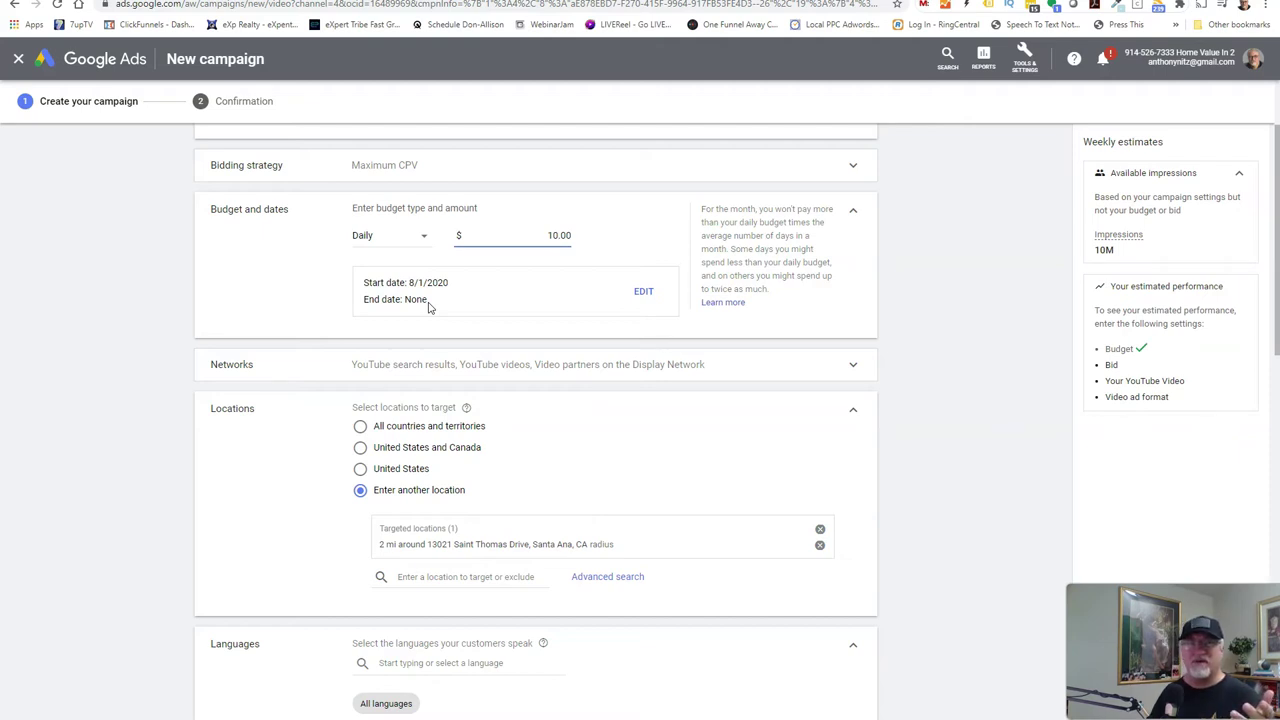
pyautogui.click(295, 468)
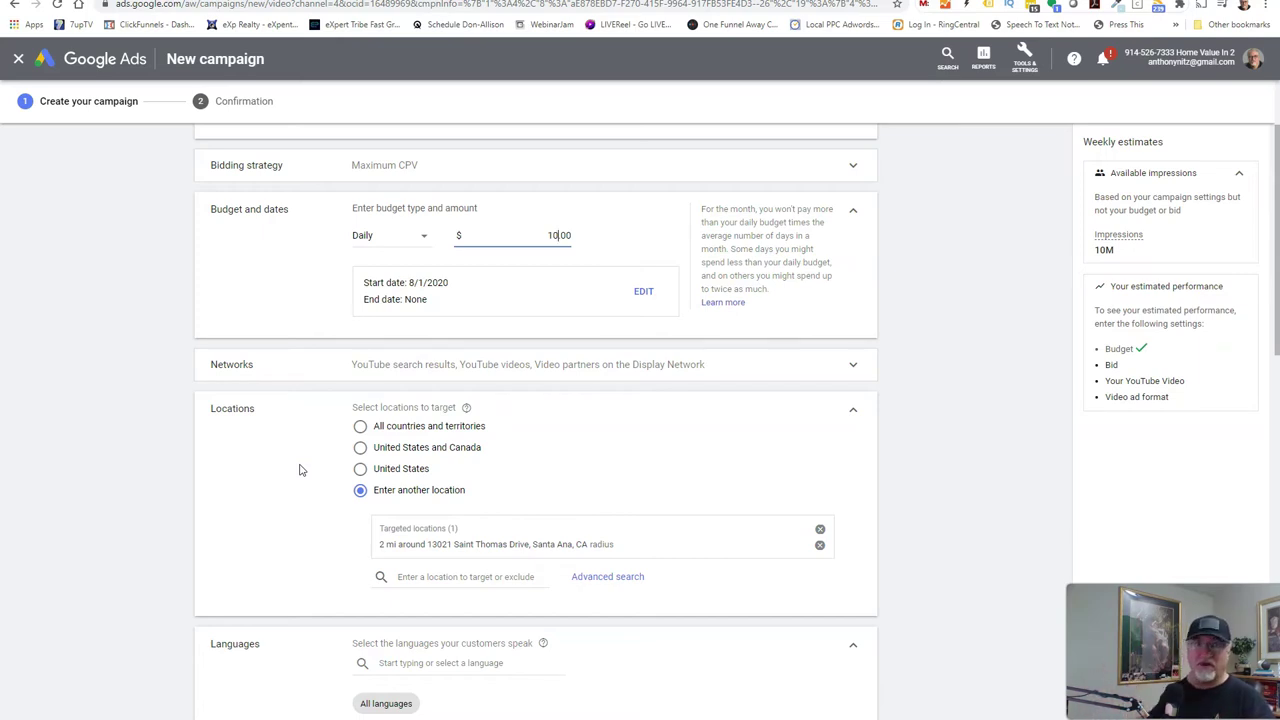
# - Expand the campaign's network settings and examine where the ads can appear
pyautogui.scroll(-1, 300, 390)
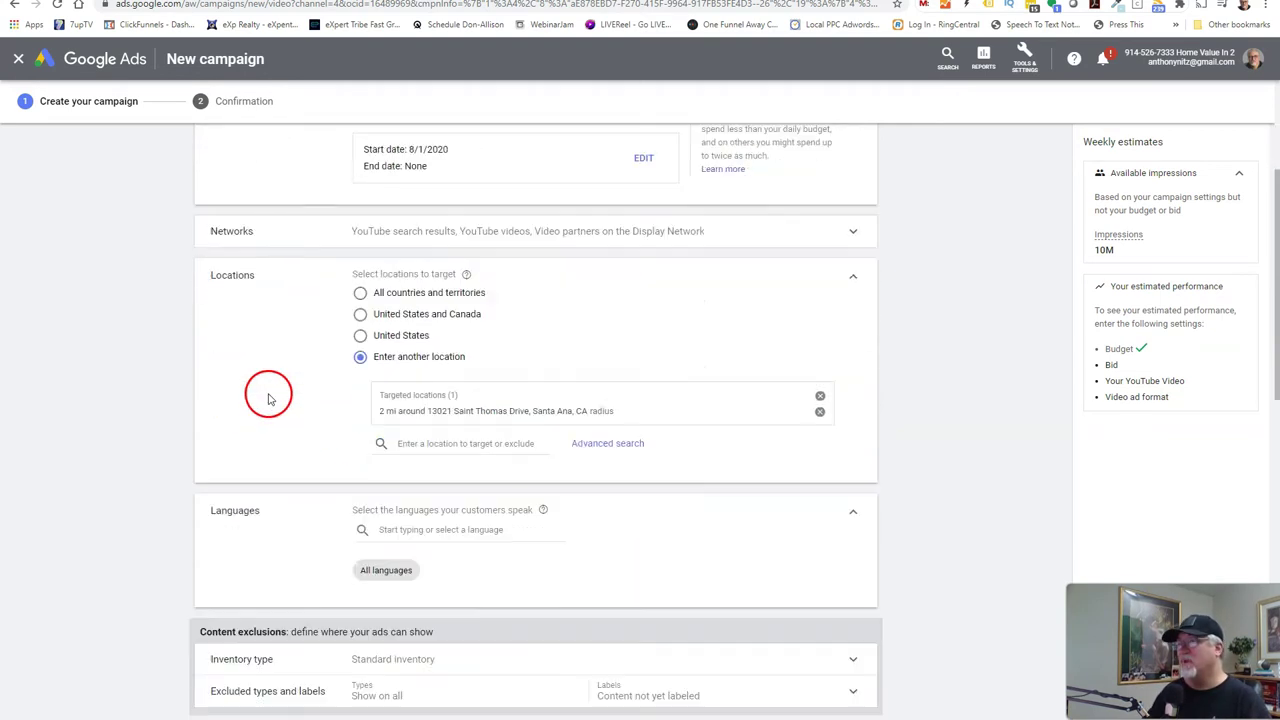
pyautogui.click(457, 230)
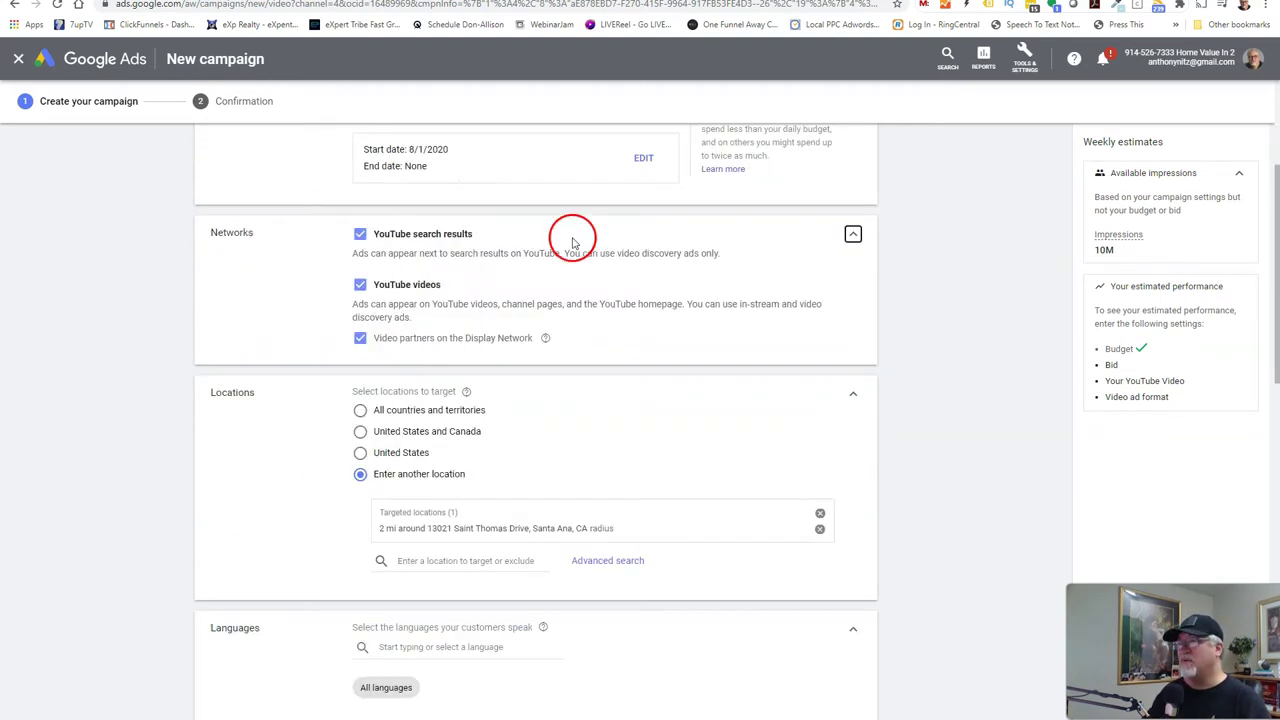
pyautogui.click(853, 234)
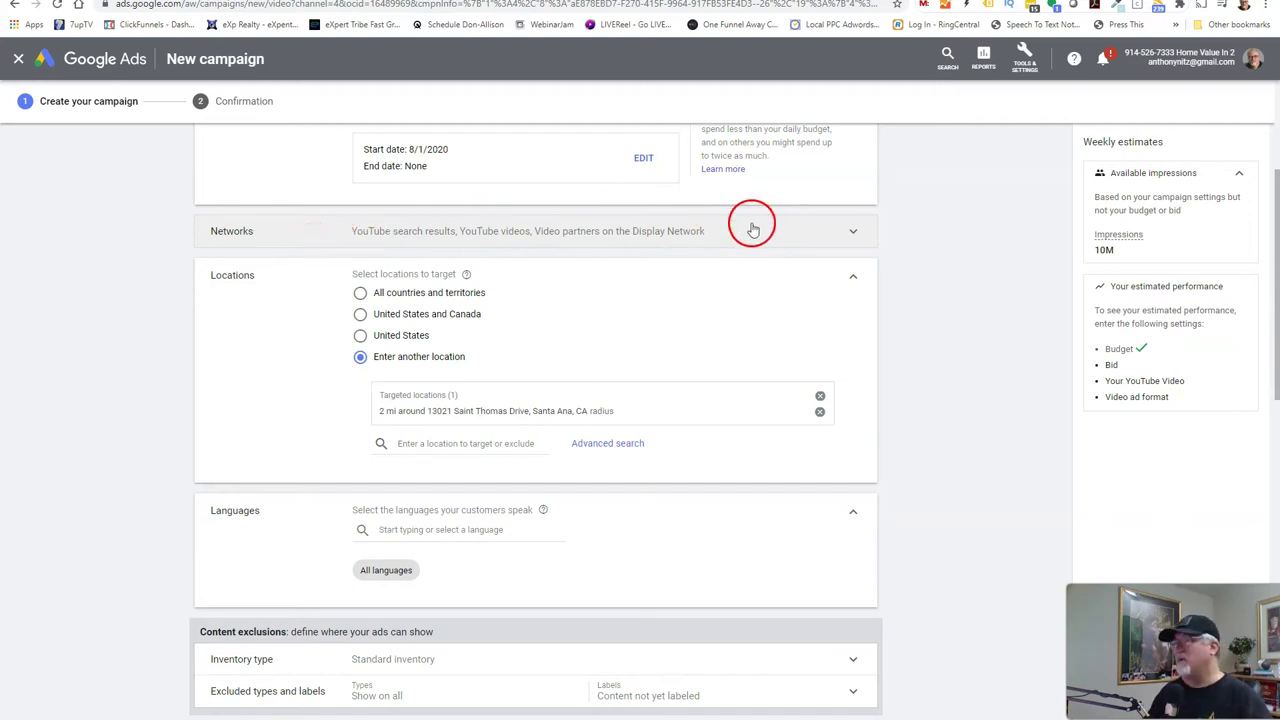
pyautogui.click(855, 228)
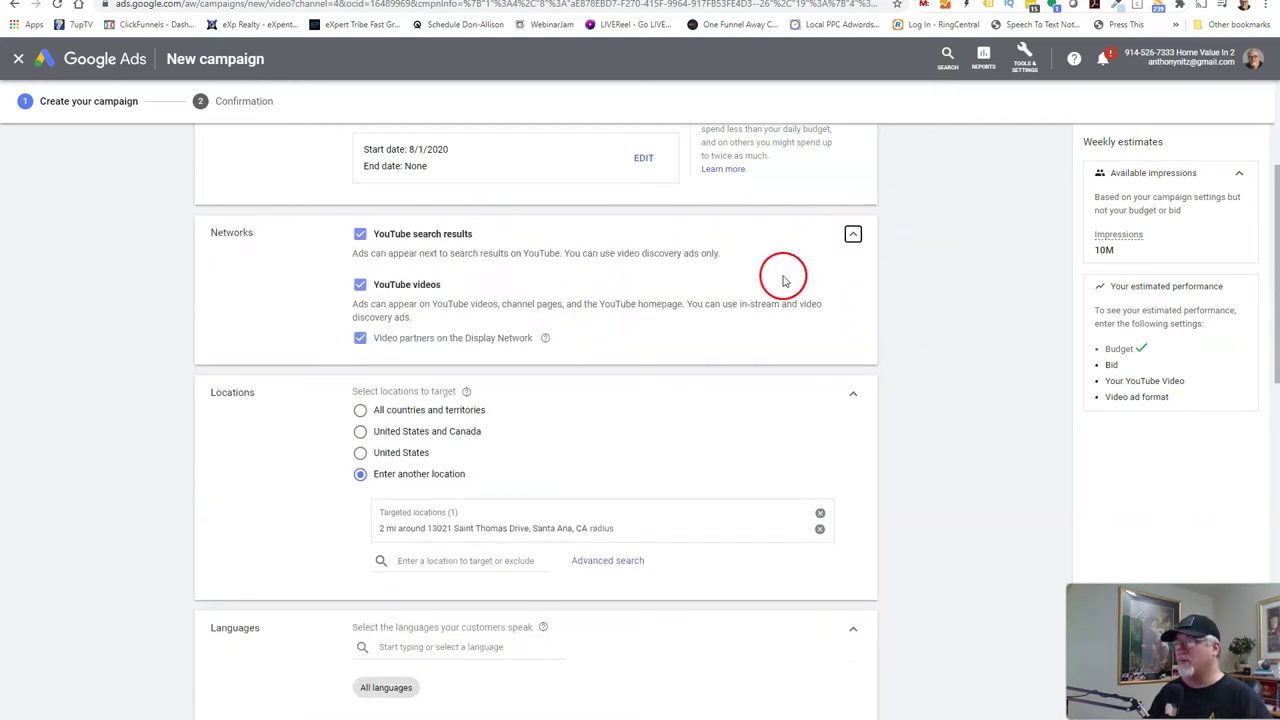
pyautogui.scroll(1, 666, 277)
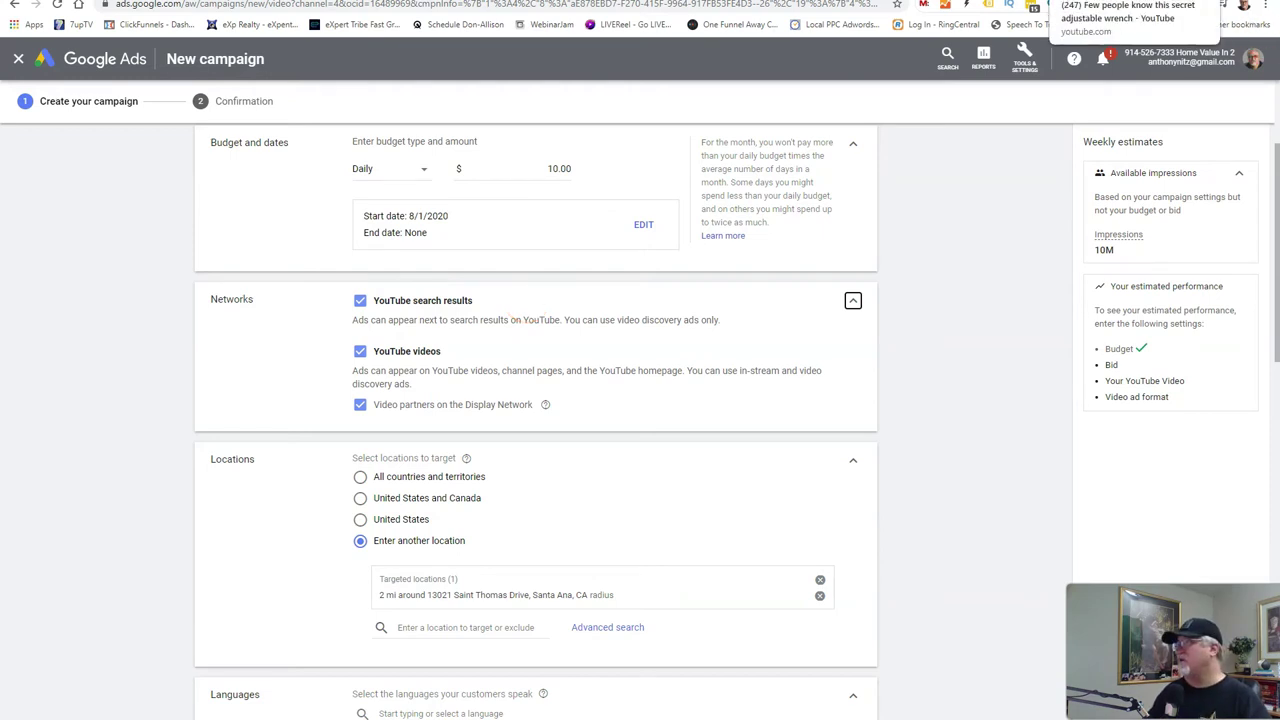
# - Switch to YouTube, search for "how to sell my house" to view the ads among the results, and return to Google Ads
pyautogui.click(1059, 4)
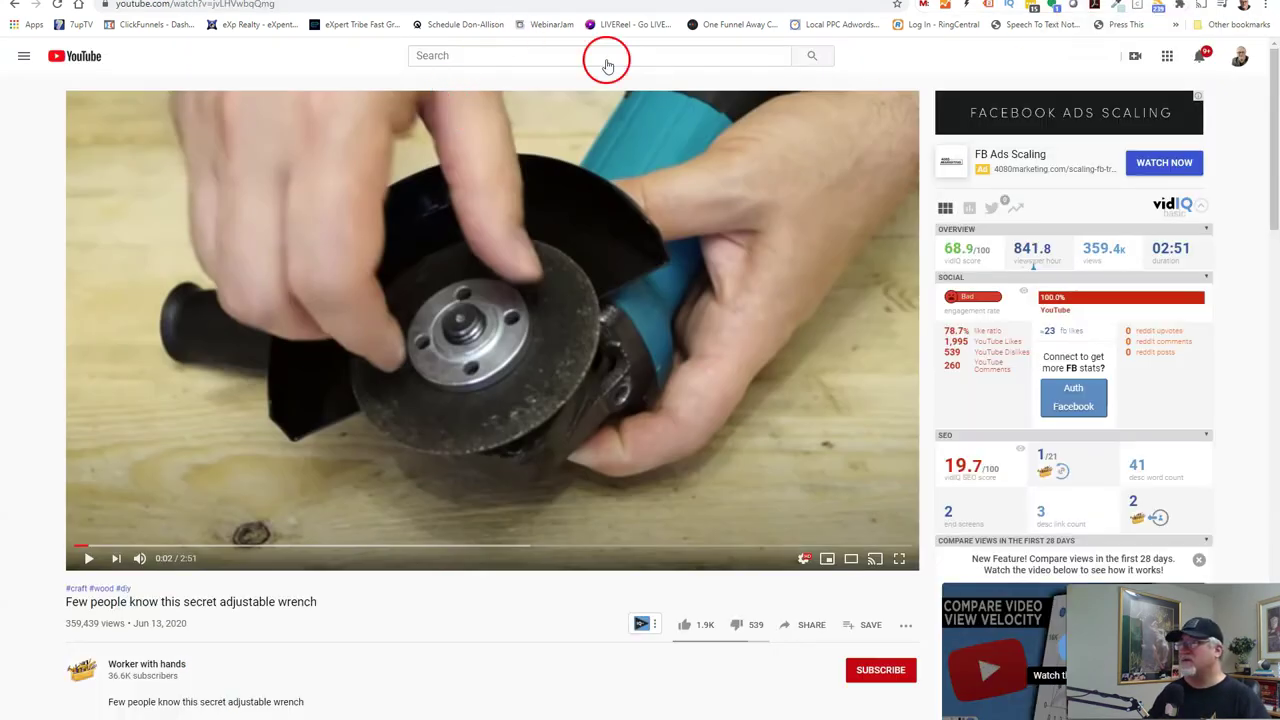
pyautogui.click(545, 56)
pyautogui.write('how to sell my house')
pyautogui.press('Return')
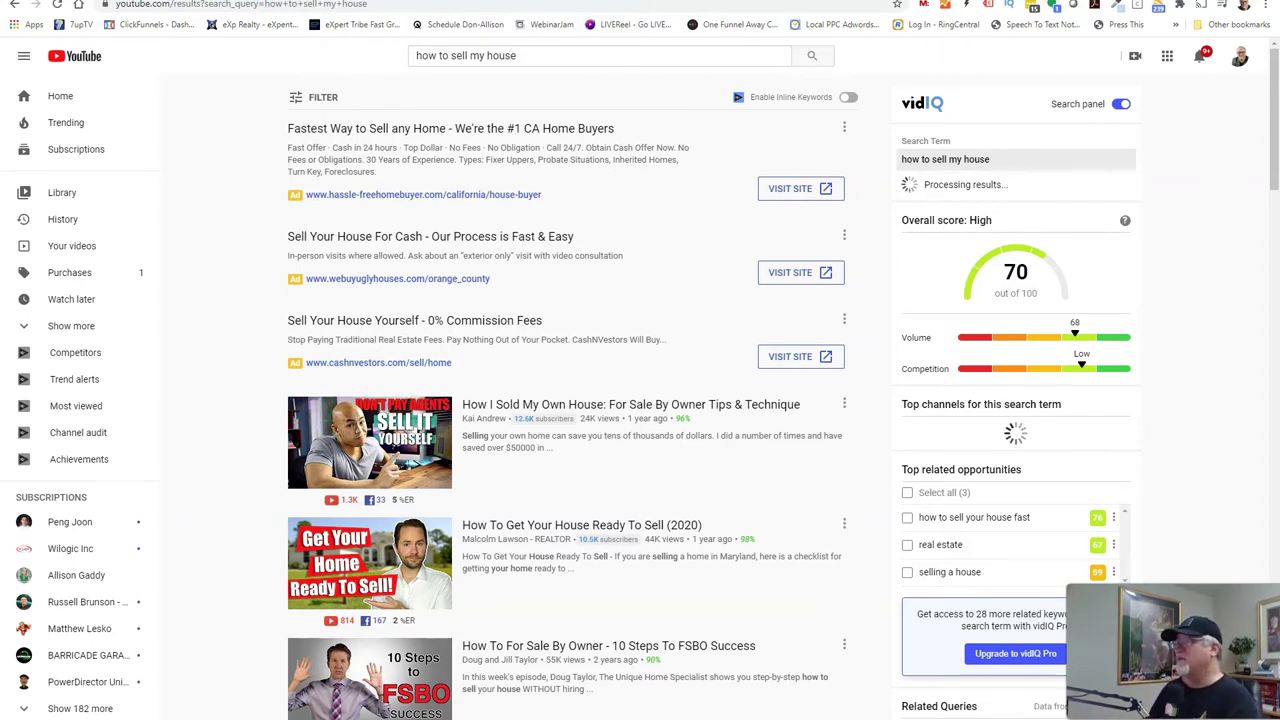
pyautogui.click(760, 0)
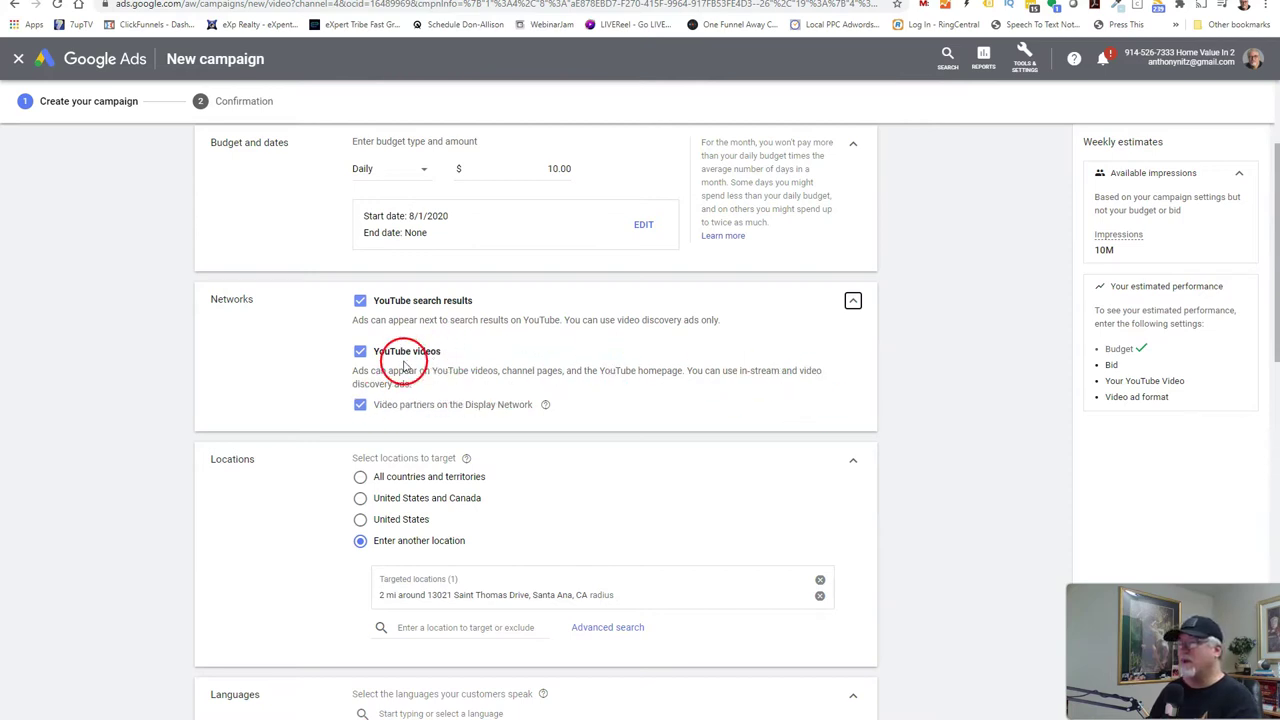
# - Limit the networks to YouTube videos, excluding YouTube search results and video partners on the Display Network
pyautogui.click(389, 406)
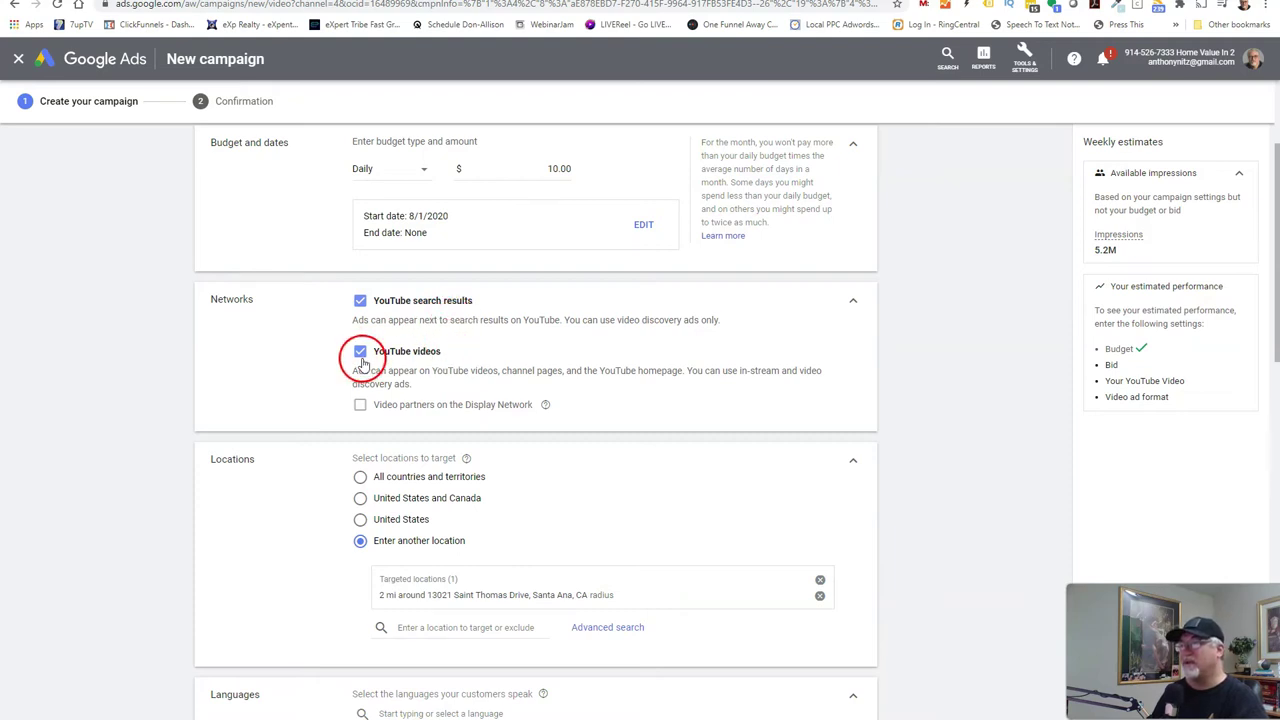
pyautogui.click(360, 301)
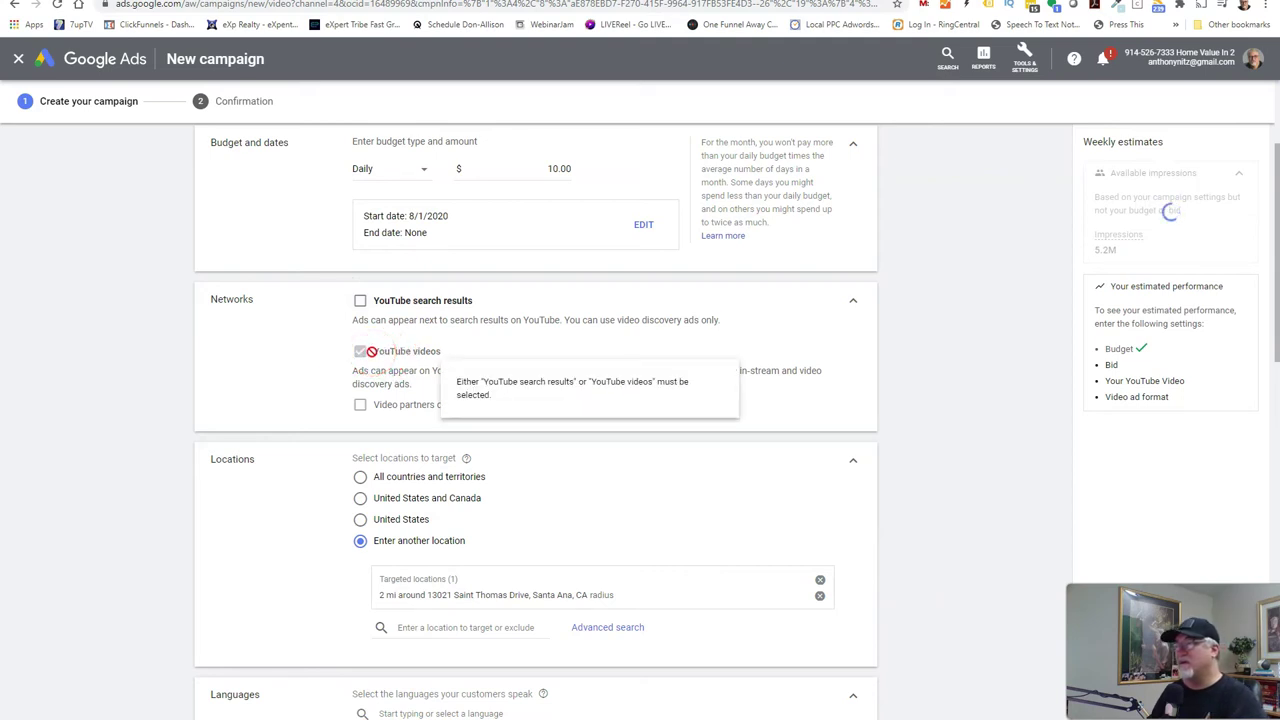
pyautogui.click(360, 301)
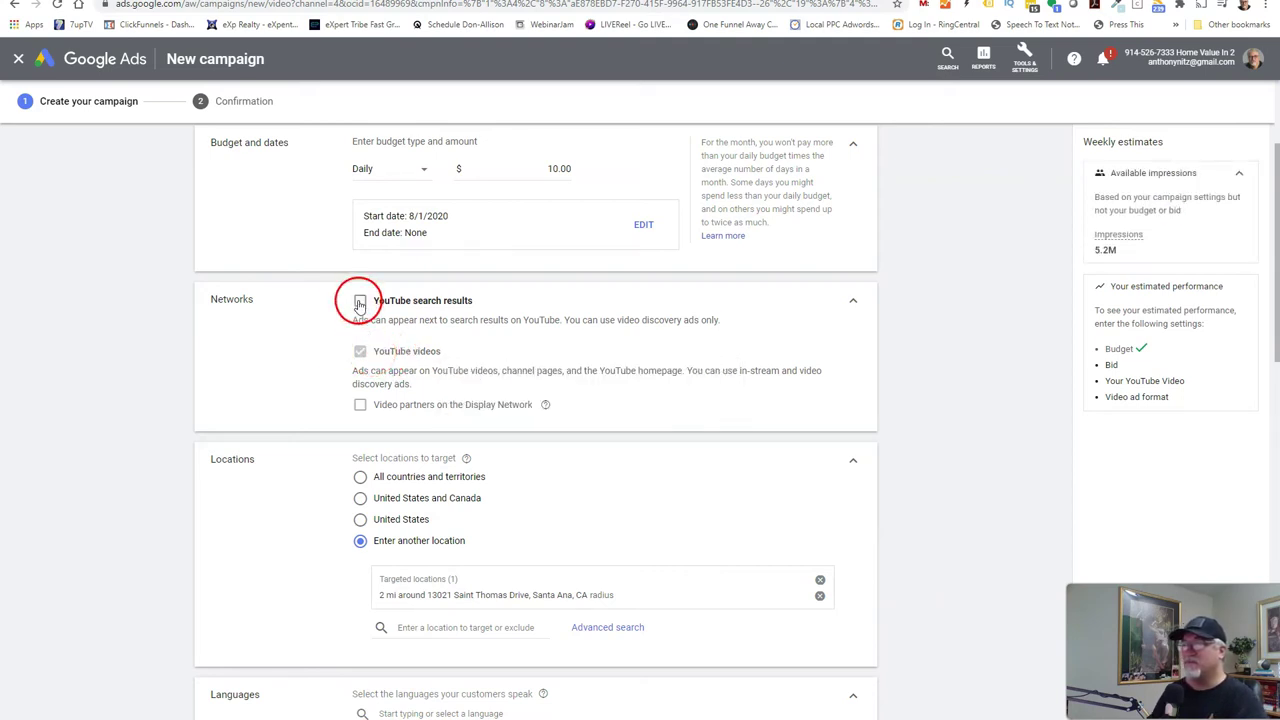
pyautogui.click(360, 352)
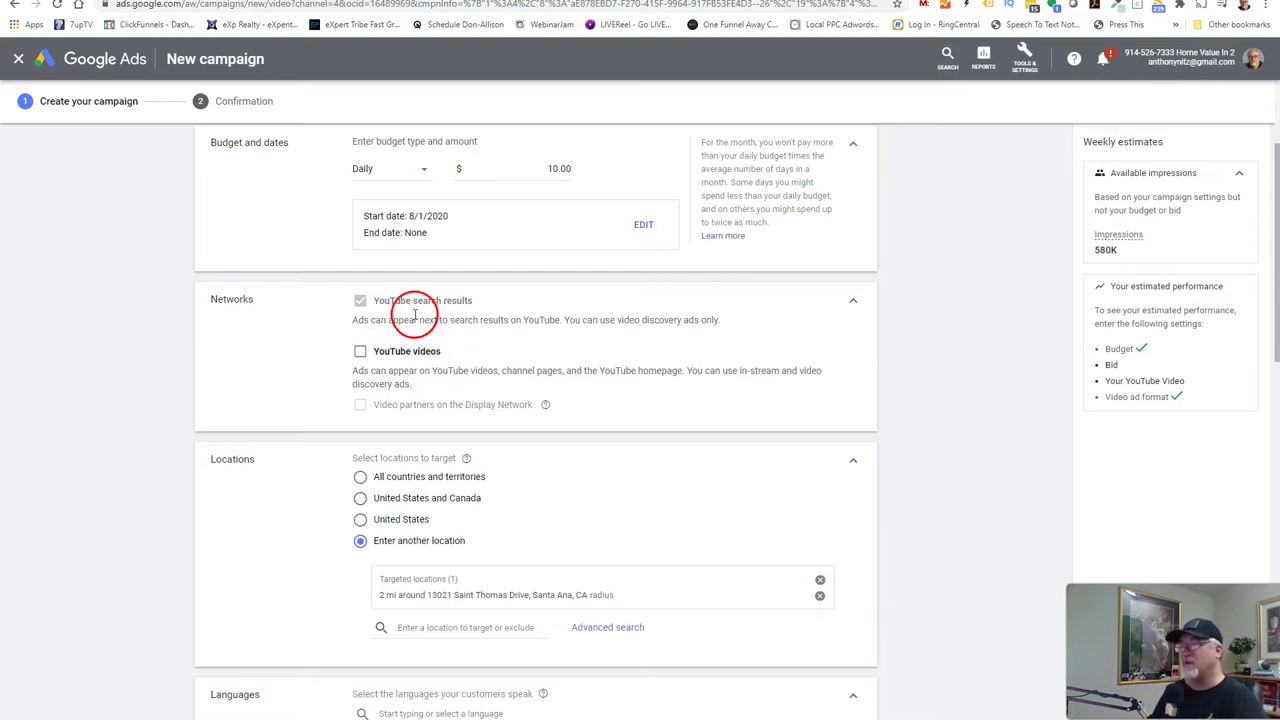
pyautogui.click(359, 353)
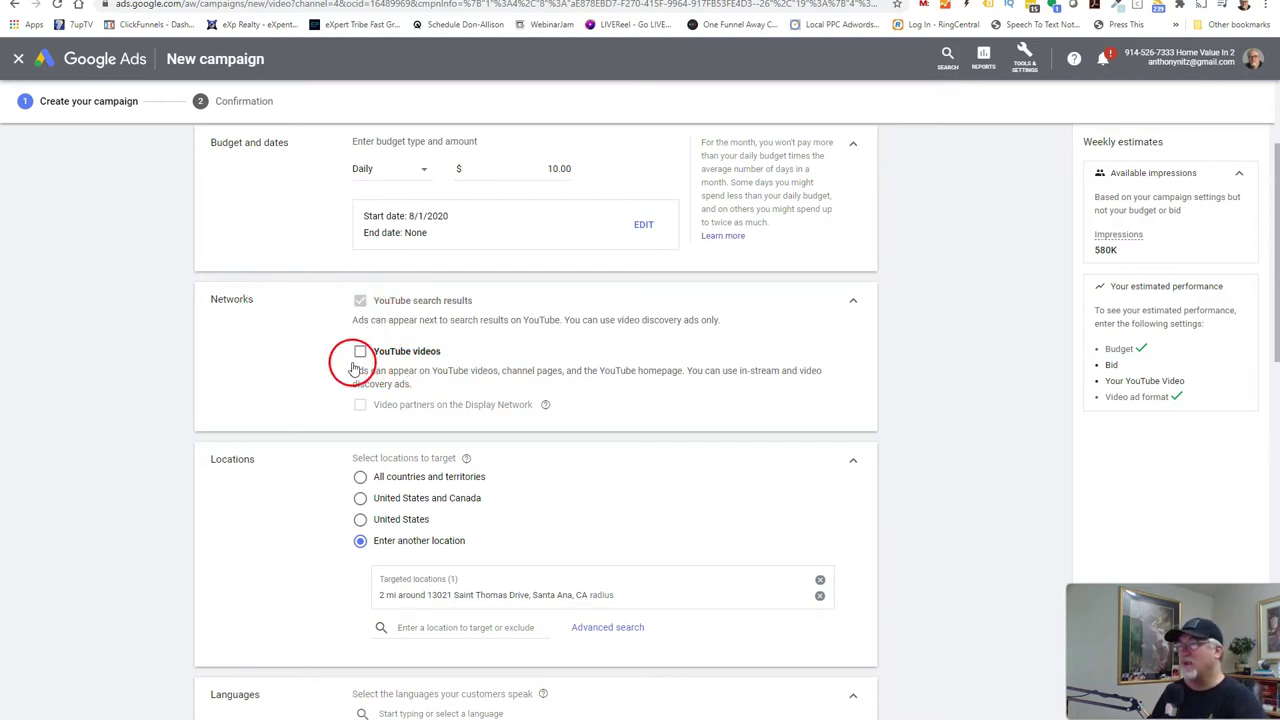
pyautogui.click(359, 301)
pyautogui.click(359, 301)
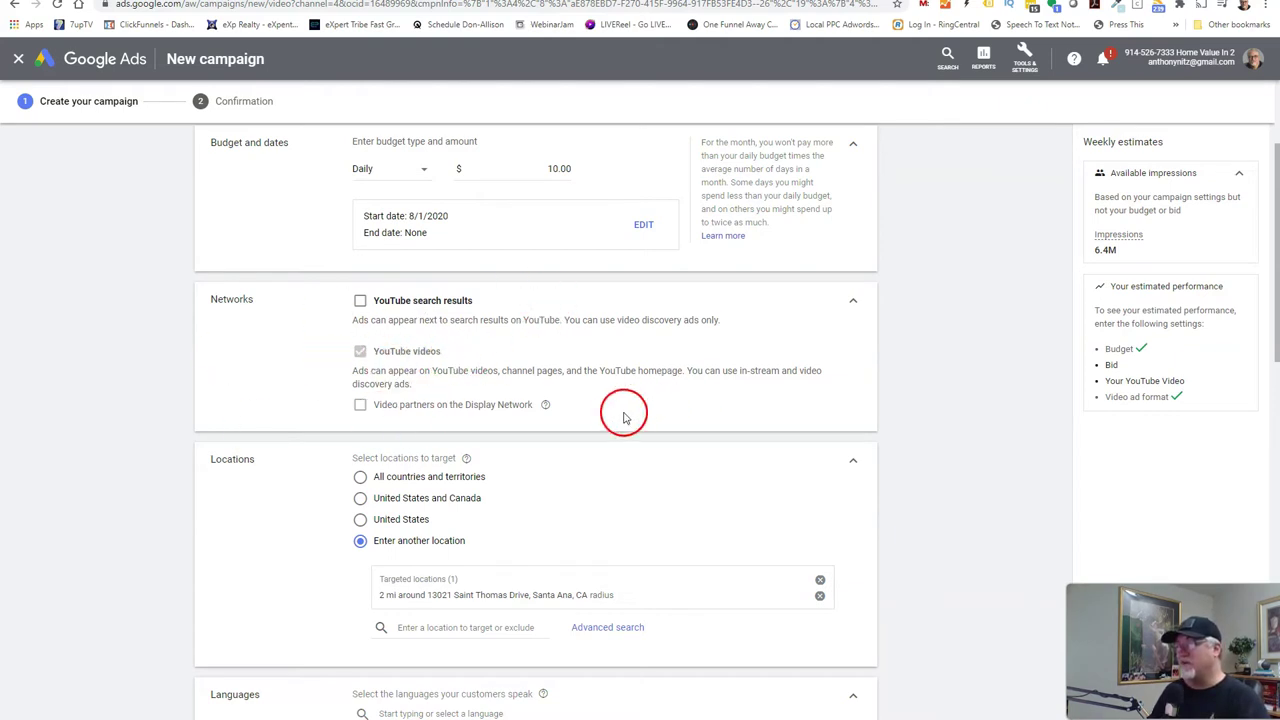
# - Remove the existing radius from the targeted locations and target postal code 92780, California instead
pyautogui.scroll(-2, 623, 414)
pyautogui.scroll(-1, 360, 409)
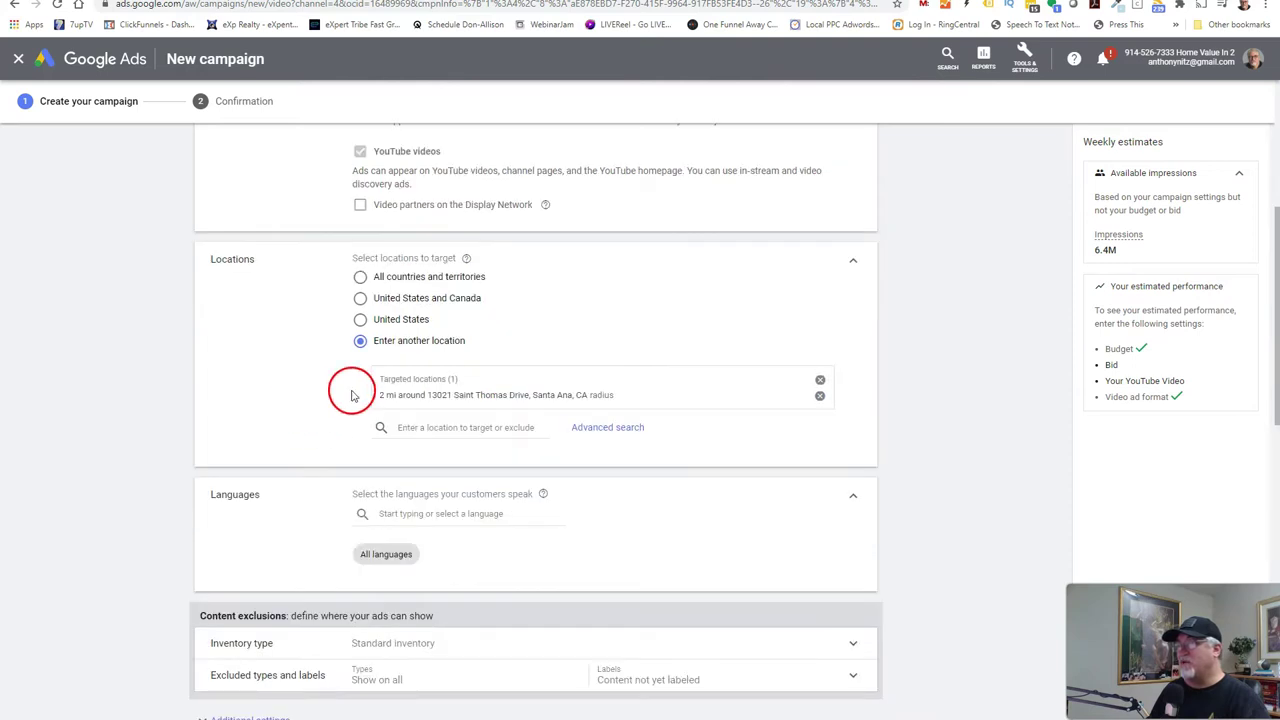
pyautogui.click(820, 395)
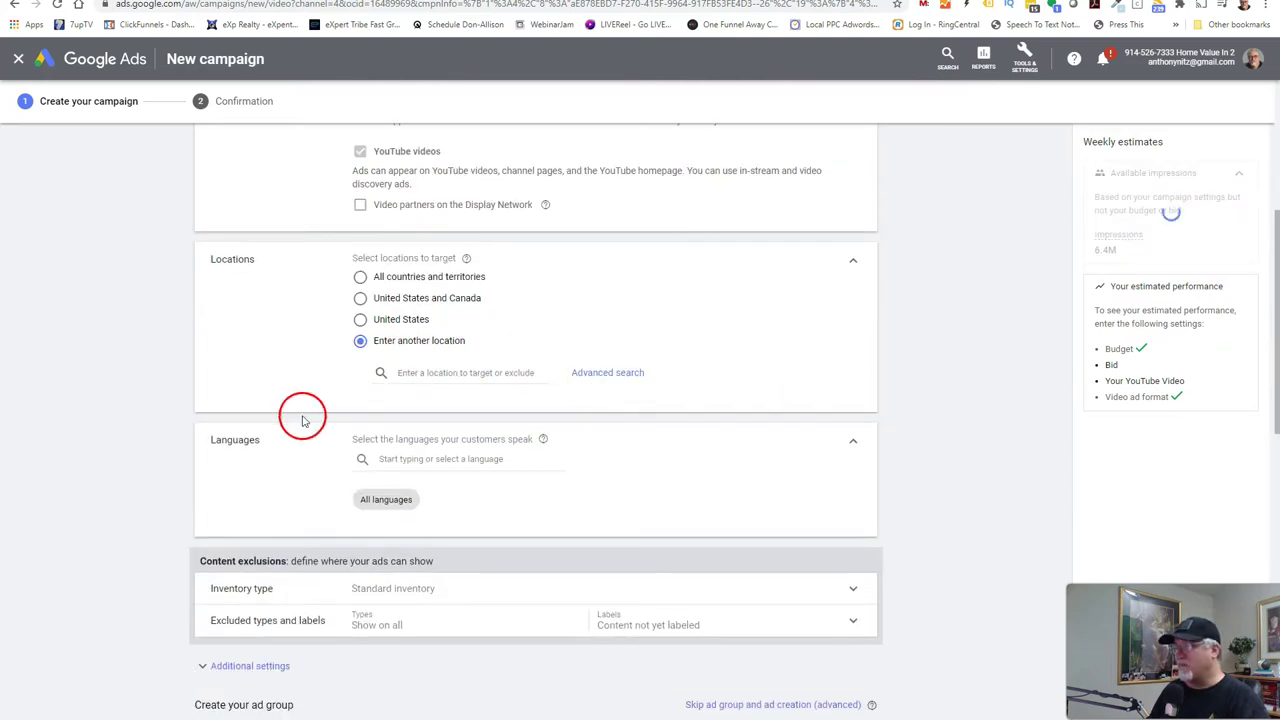
pyautogui.click(482, 372)
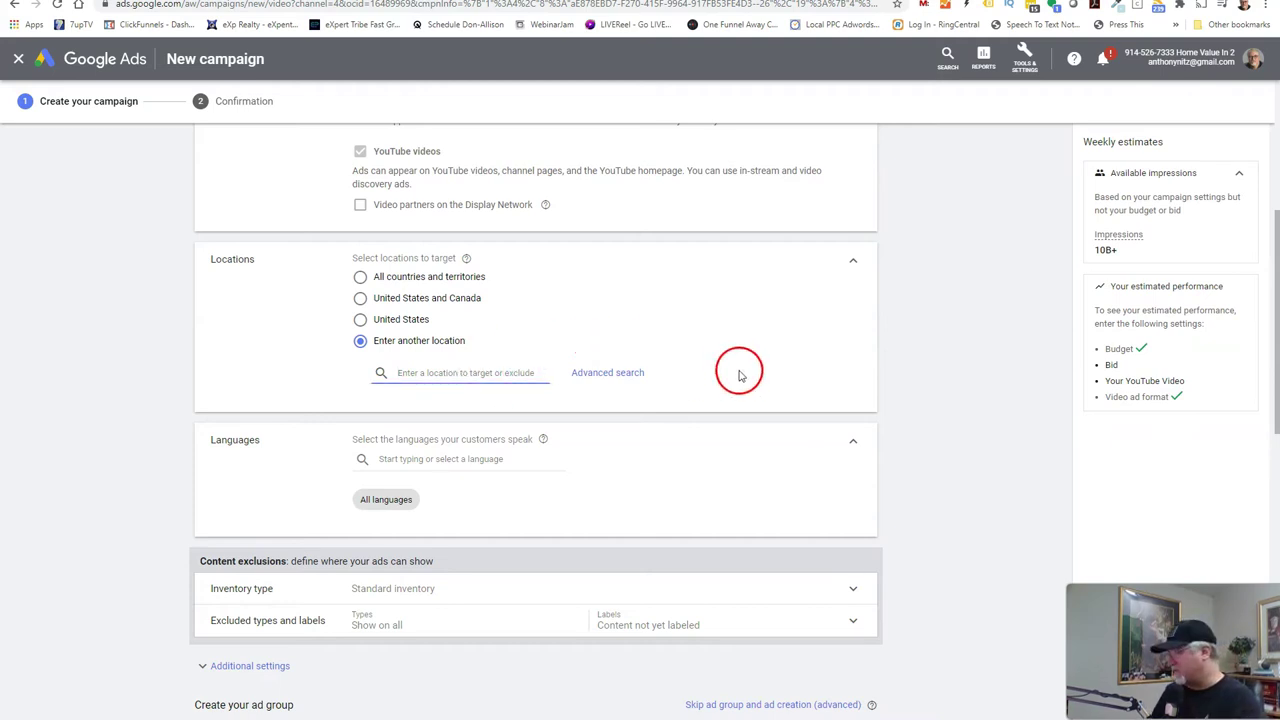
pyautogui.write('92780')
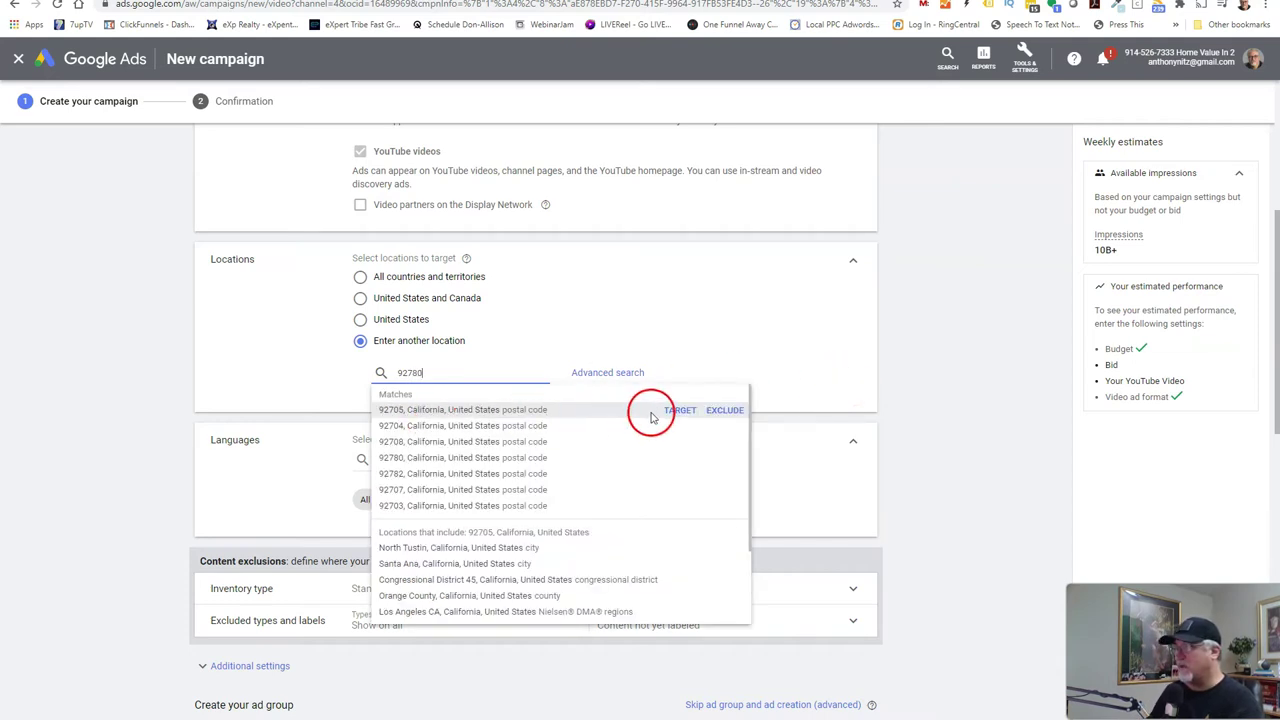
pyautogui.click(679, 412)
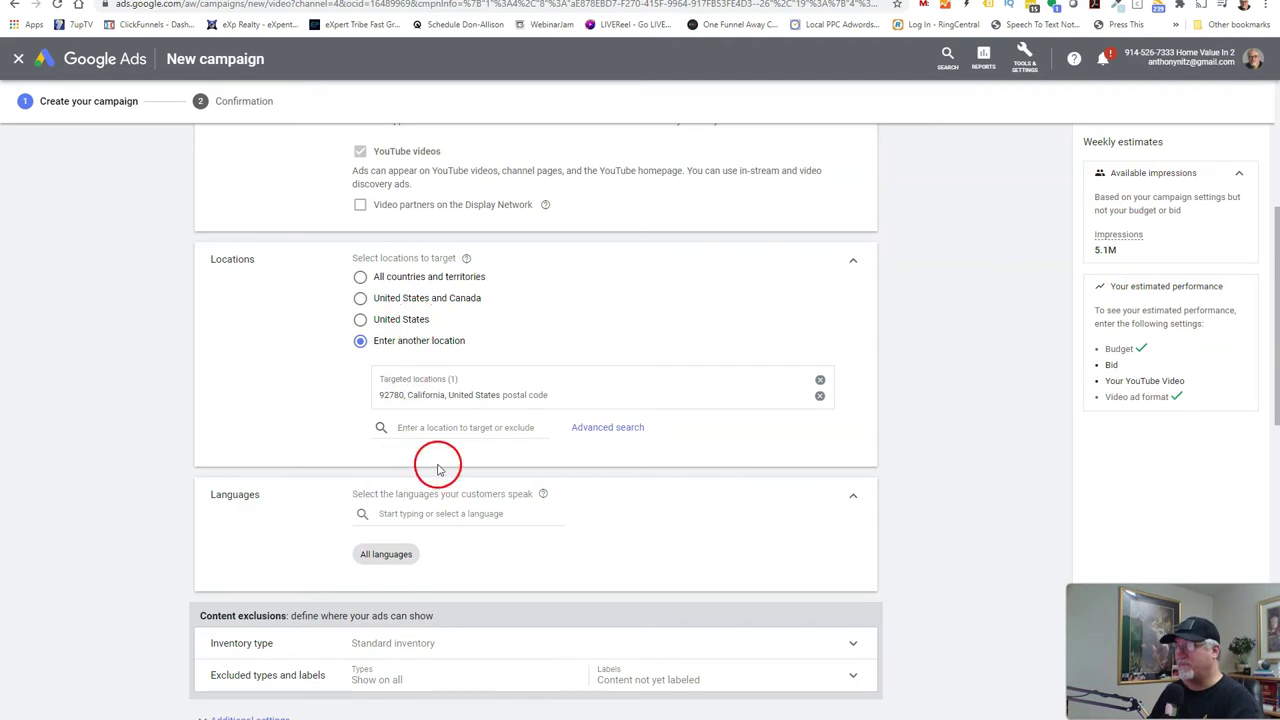
# - Add the California postal codes 92782 and 92705 to the targeted locations
pyautogui.click(443, 427)
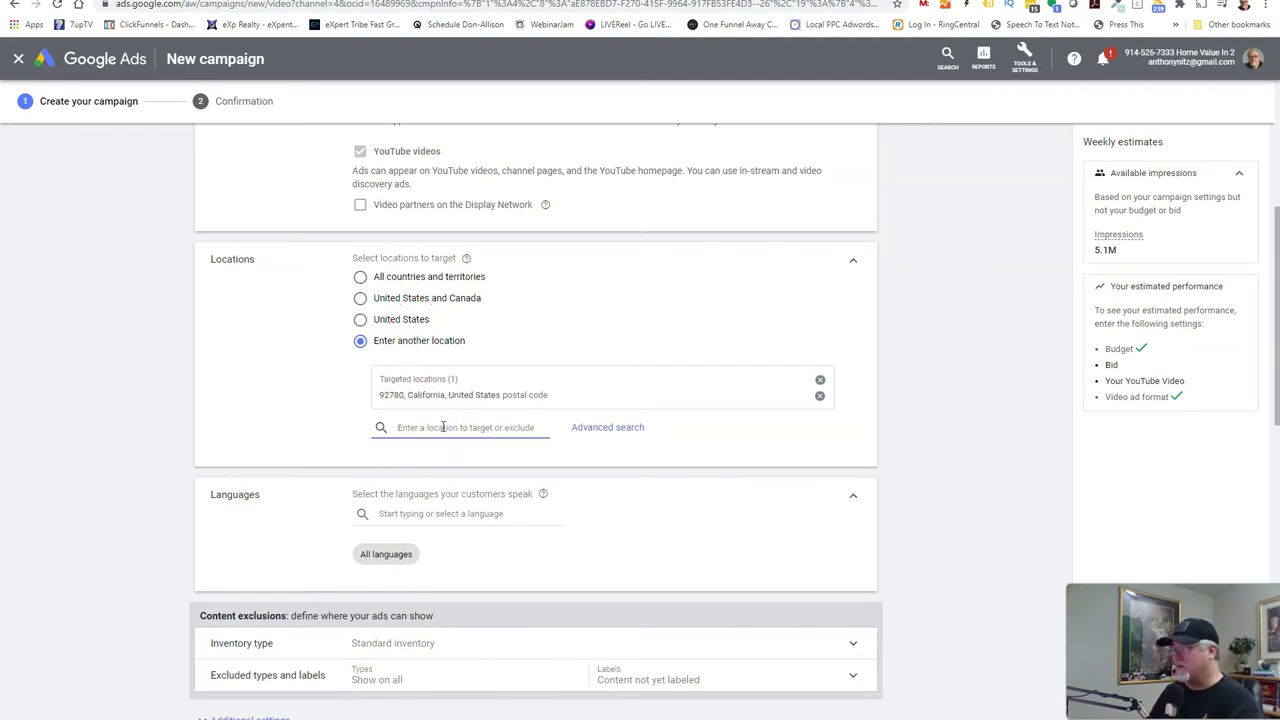
pyautogui.write('9278')
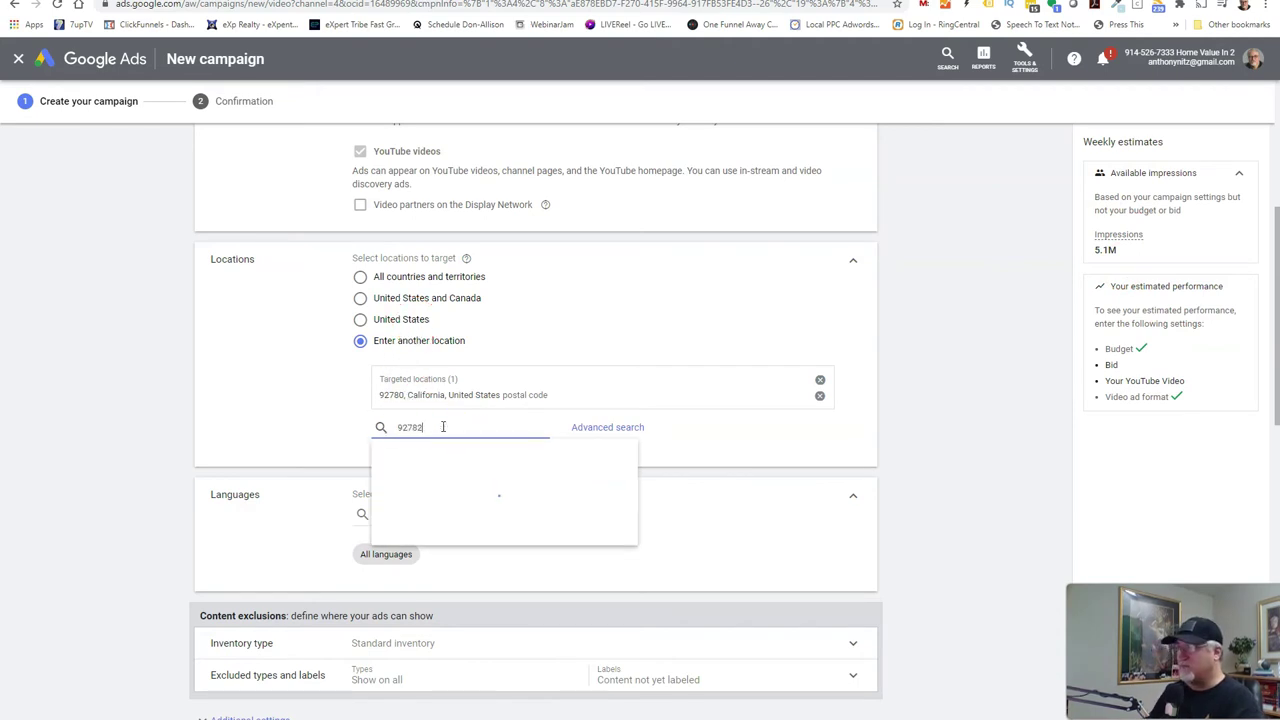
pyautogui.write('2')
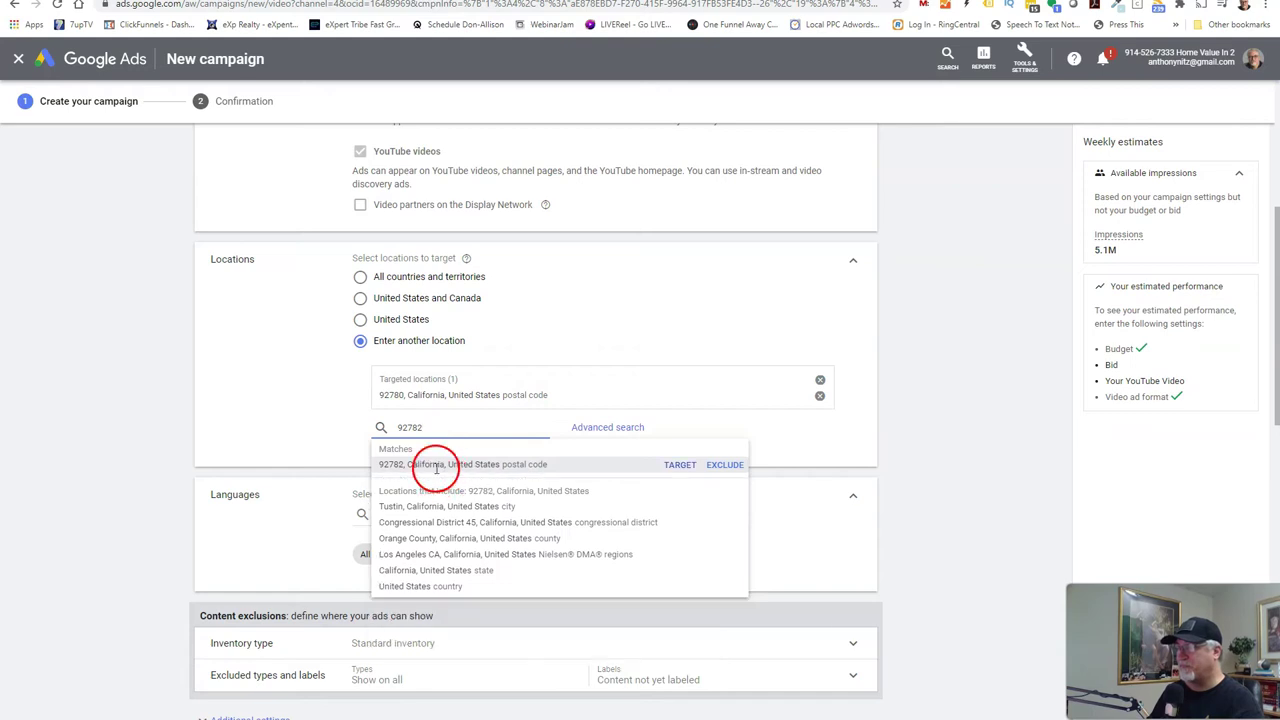
pyautogui.click(693, 467)
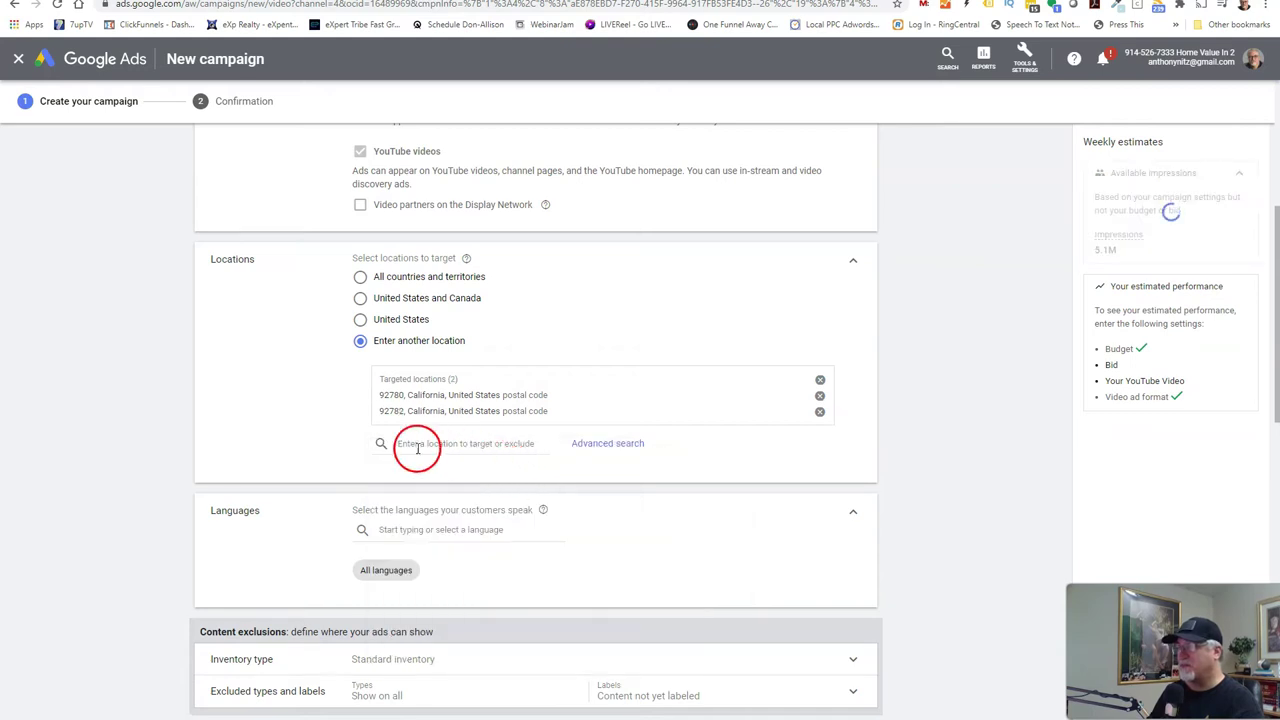
pyautogui.write('92')
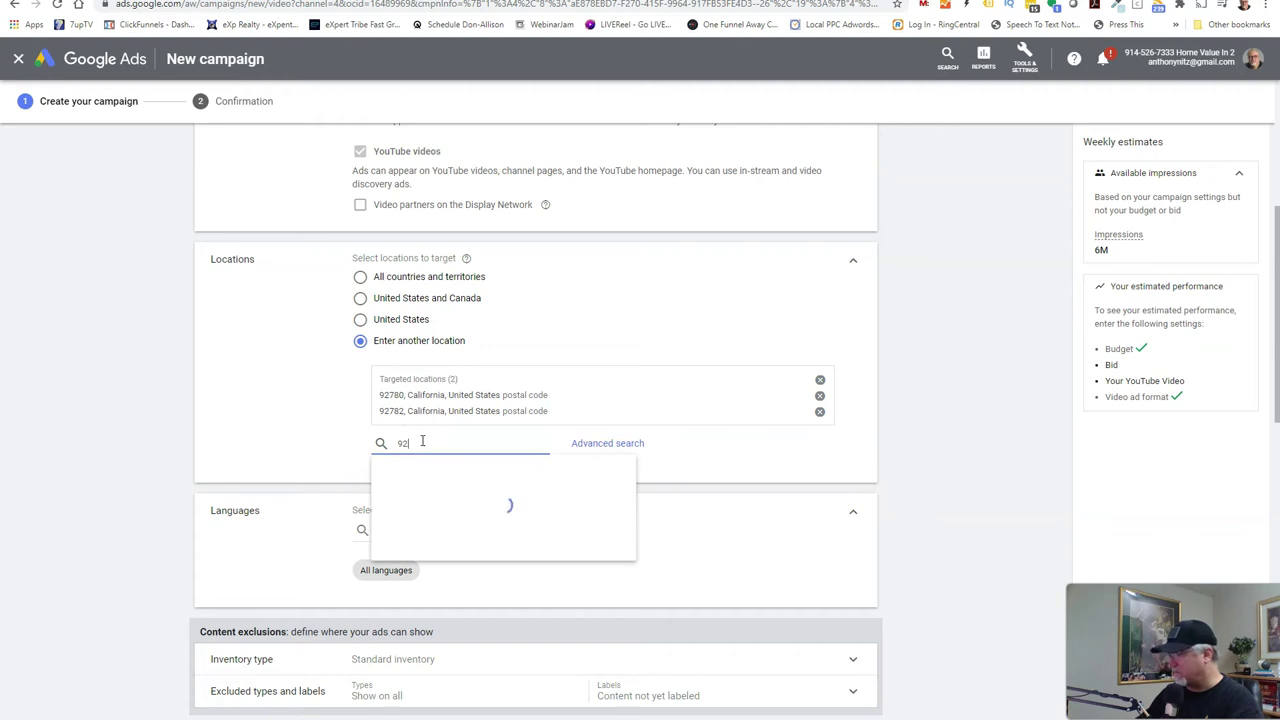
pyautogui.write('705')
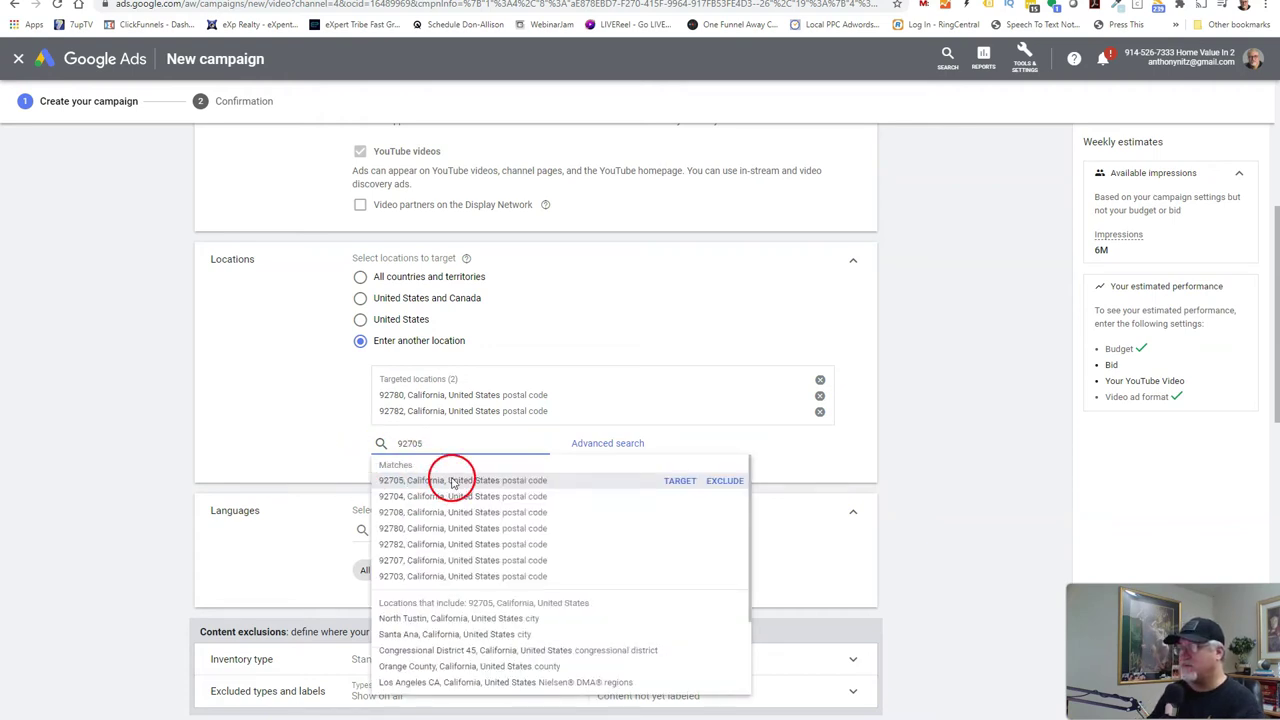
pyautogui.click(681, 483)
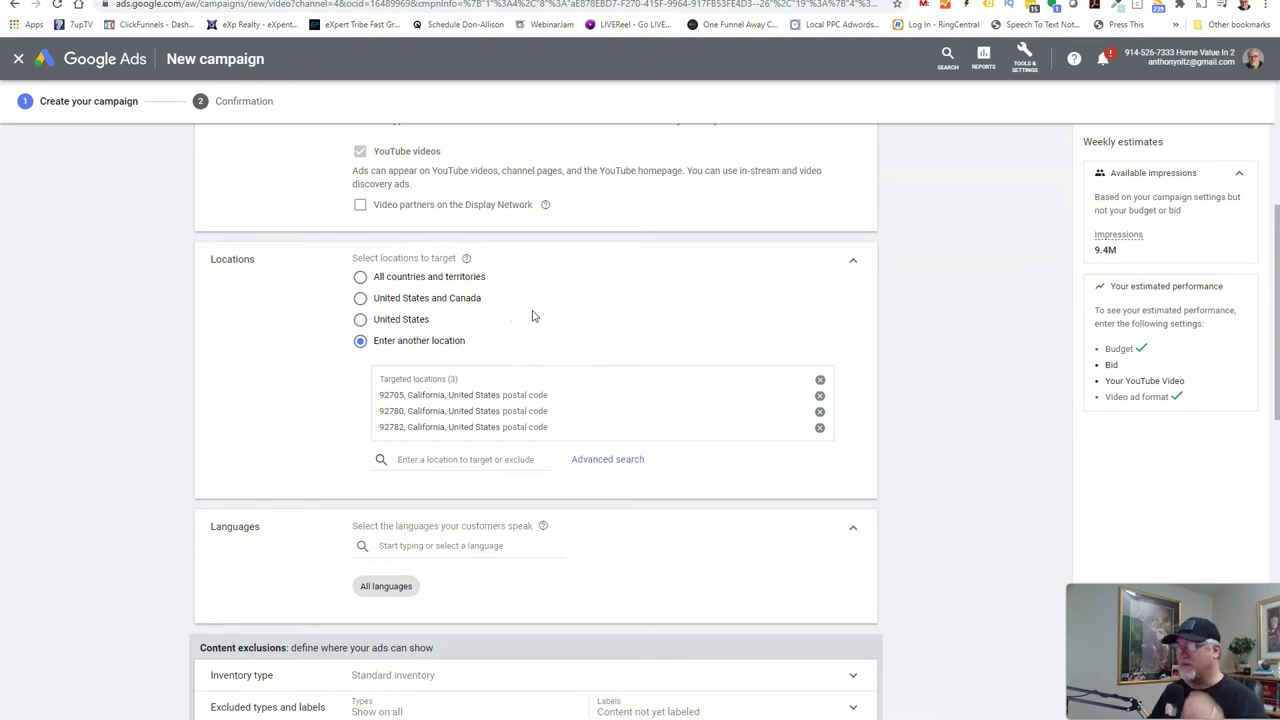
# - Examine the inventory type options under the content exclusions and collapse them again
pyautogui.scroll(-3, 232, 388)
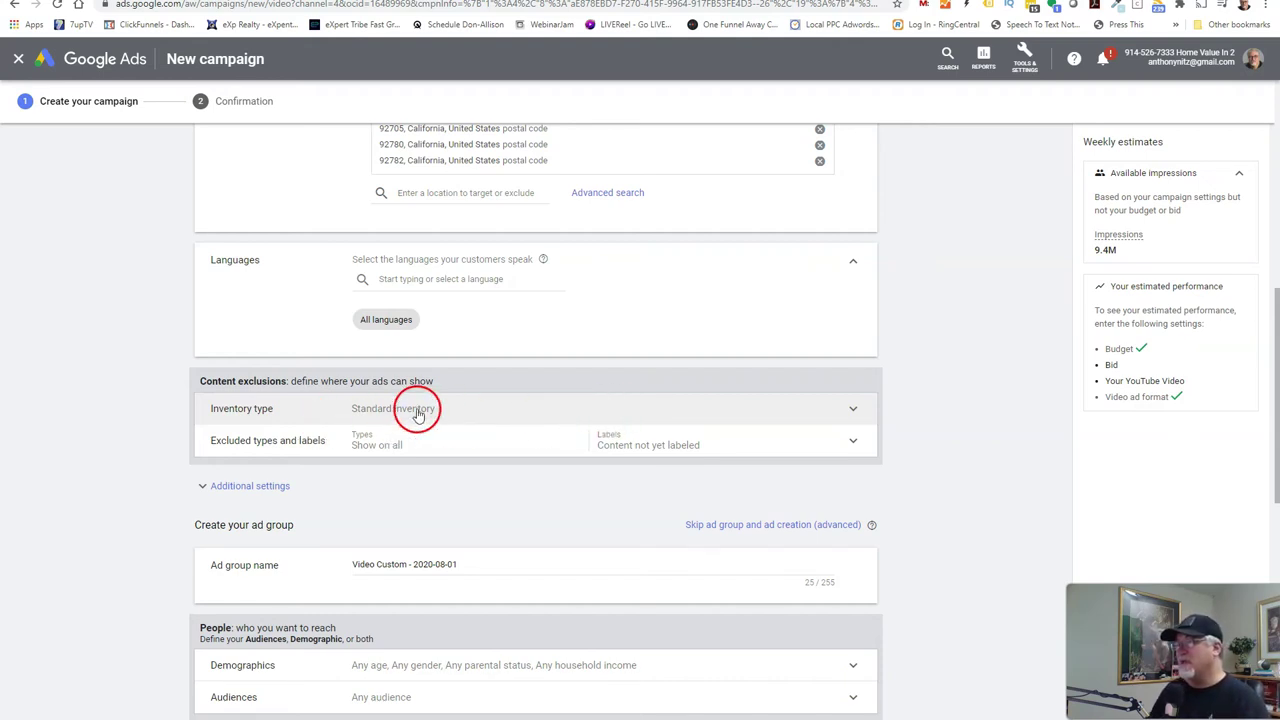
pyautogui.click(458, 412)
pyautogui.scroll(-2, 422, 445)
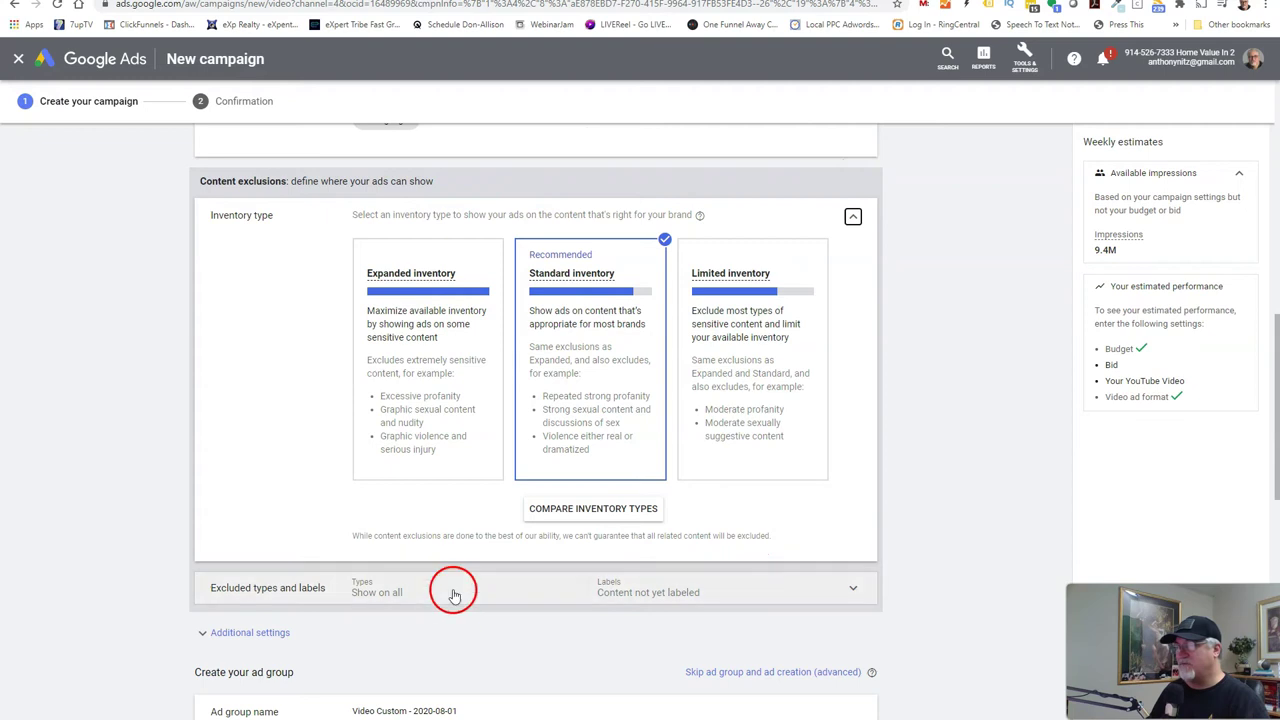
pyautogui.click(857, 218)
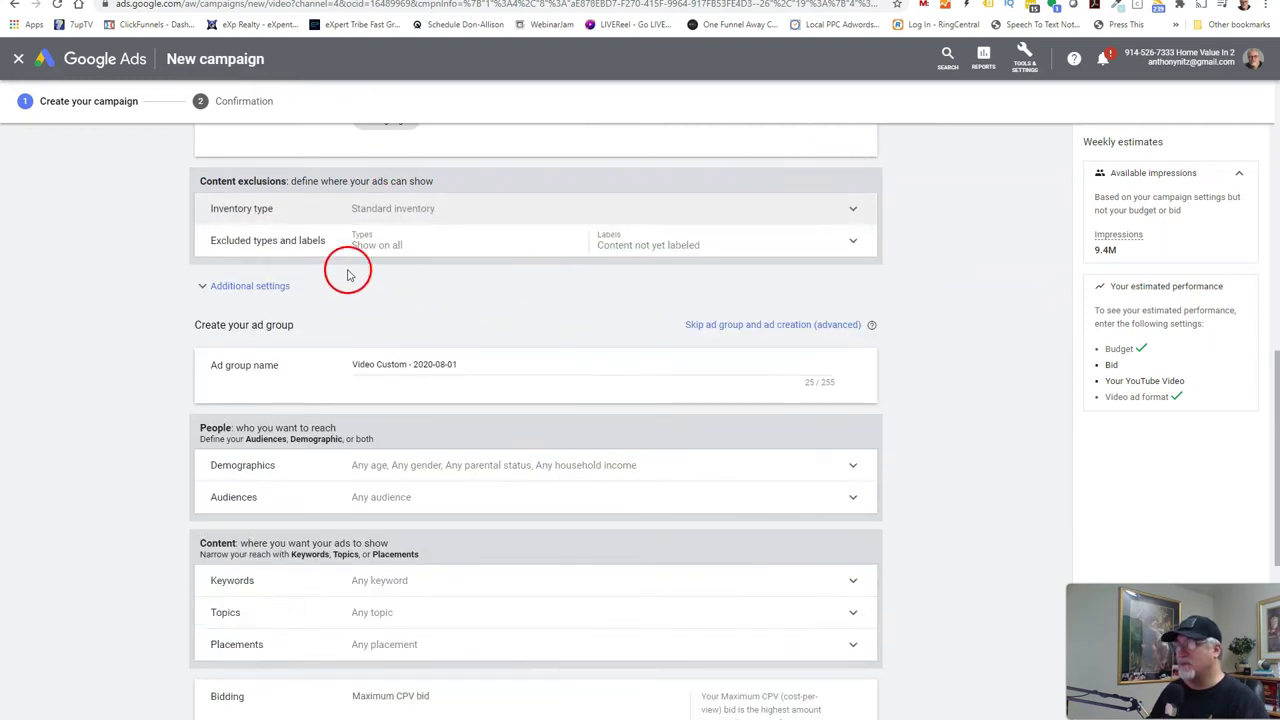
# - Exclude live streaming videos from the content types where the ads can show
pyautogui.click(652, 250)
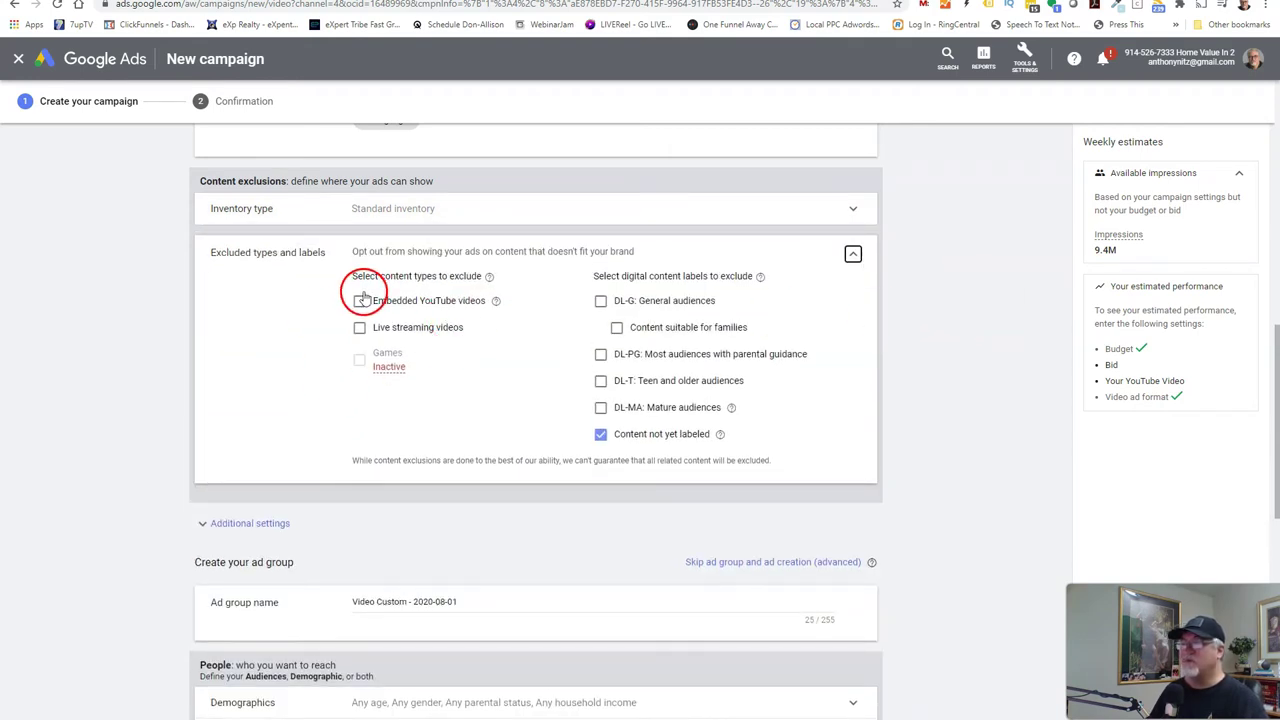
pyautogui.click(360, 329)
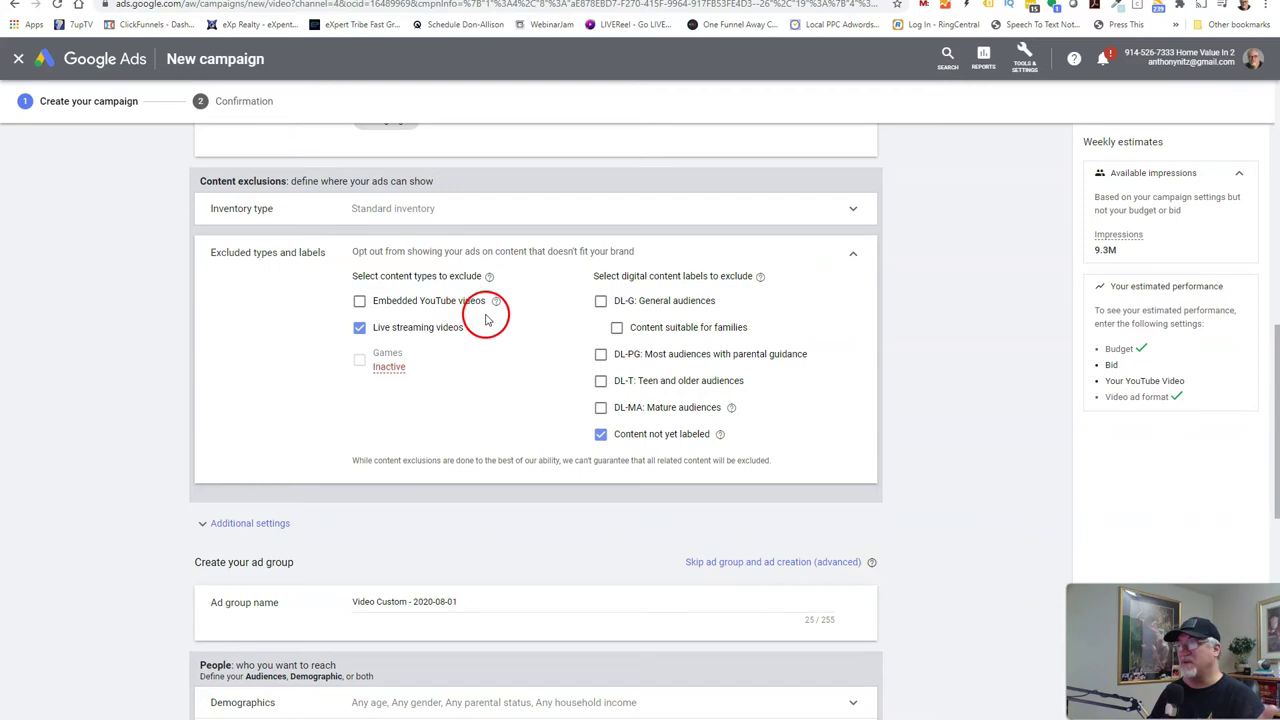
pyautogui.click(545, 334)
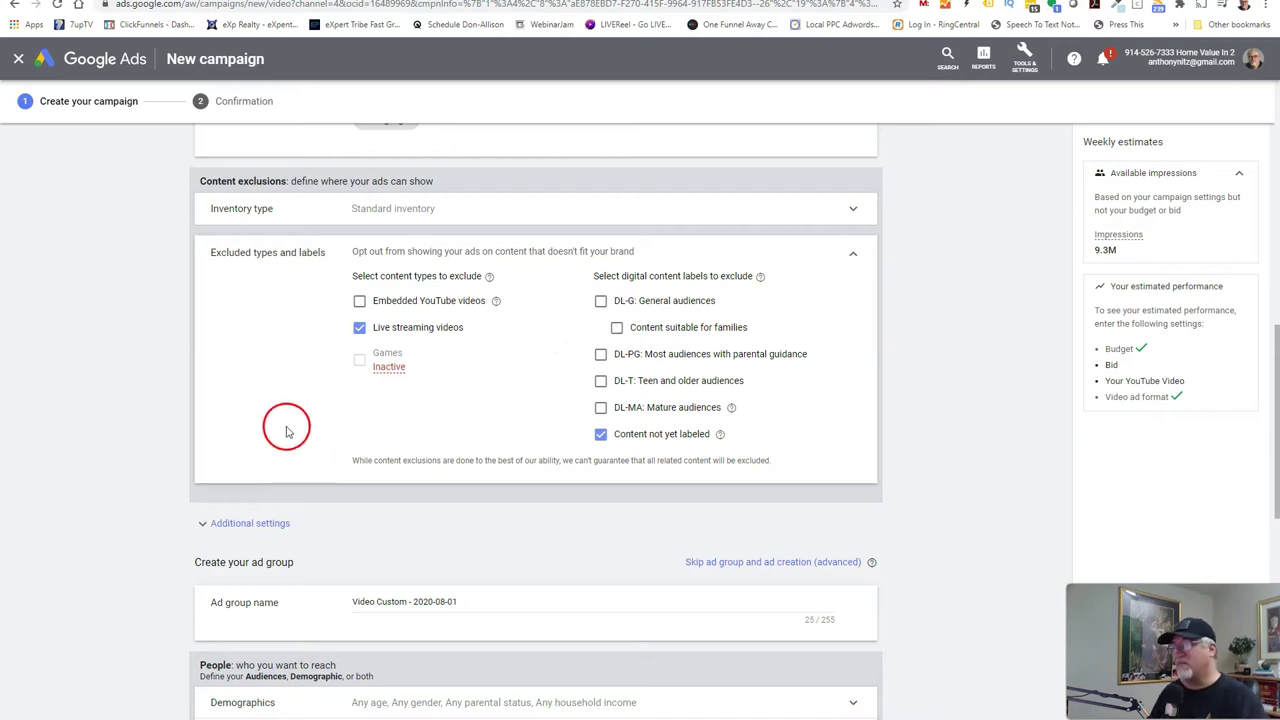
# - Rename the ad group as "Coming Soon Promo - Video Custom - 2020-08-01"
pyautogui.scroll(-2, 286, 429)
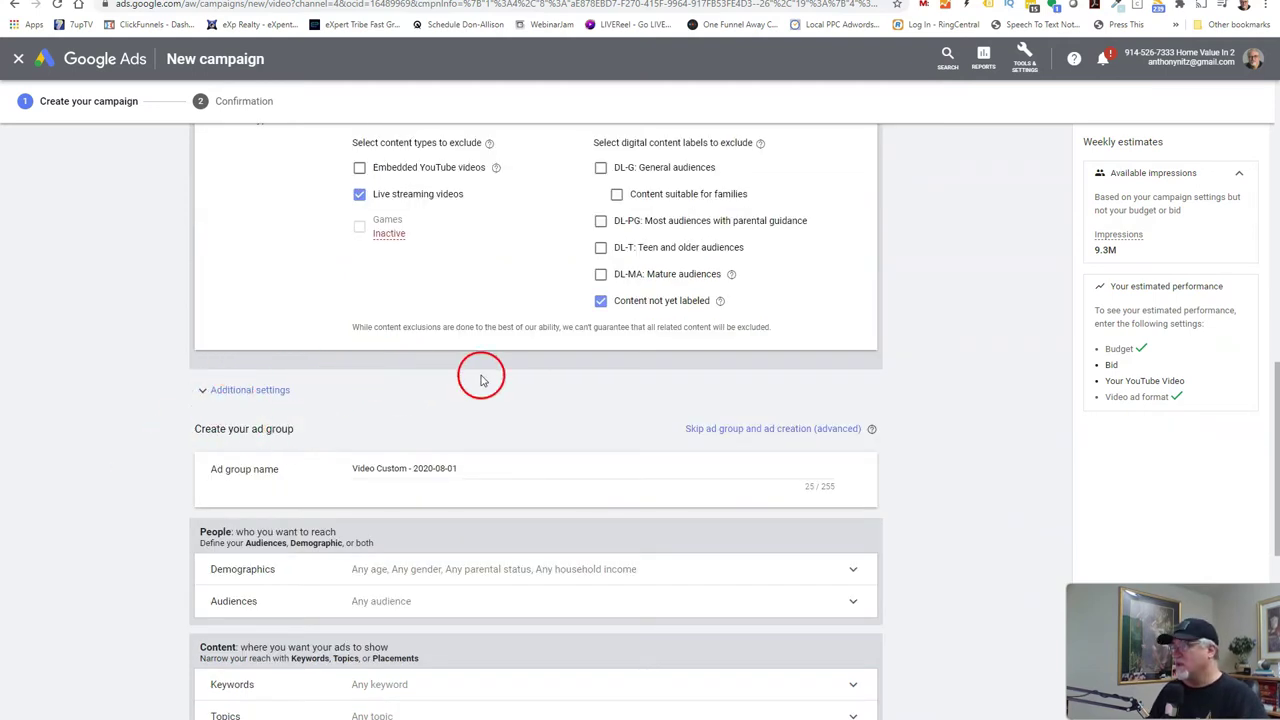
pyautogui.scroll(-2, 495, 375)
pyautogui.moveTo(503, 334); pyautogui.dragTo(307, 342)
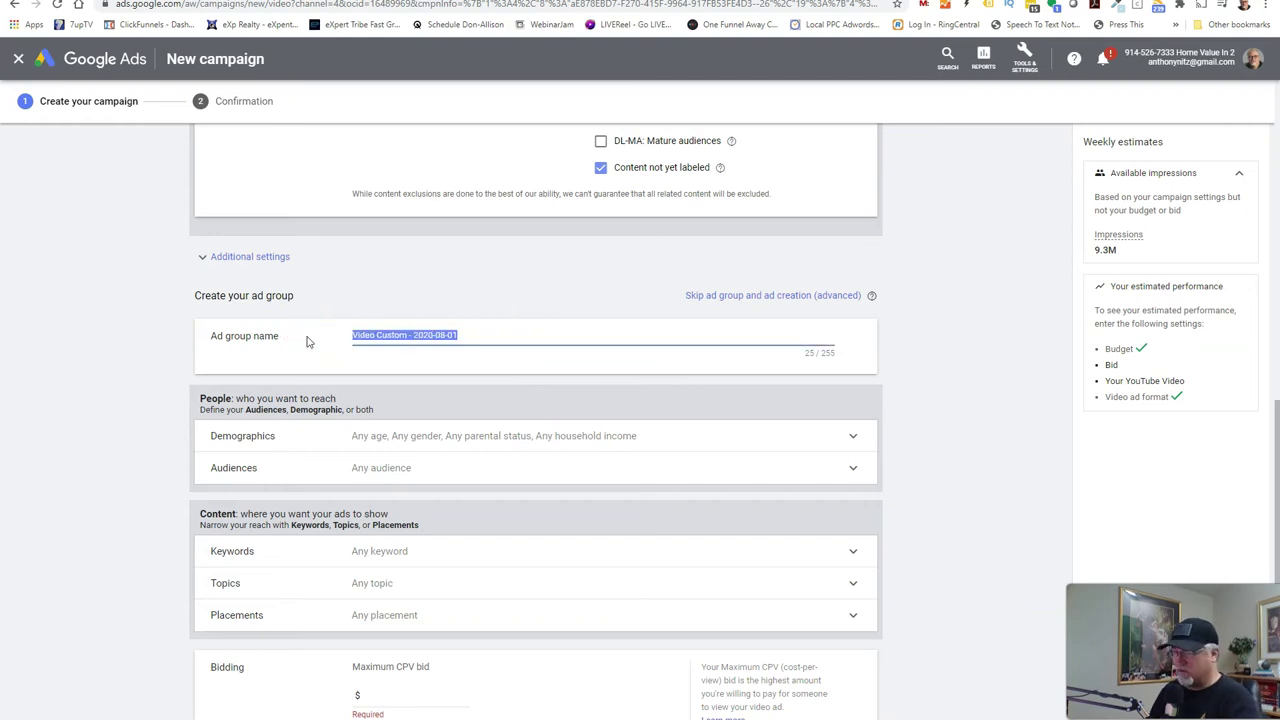
pyautogui.press('Home')
pyautogui.write('Coming Soon Promo -')
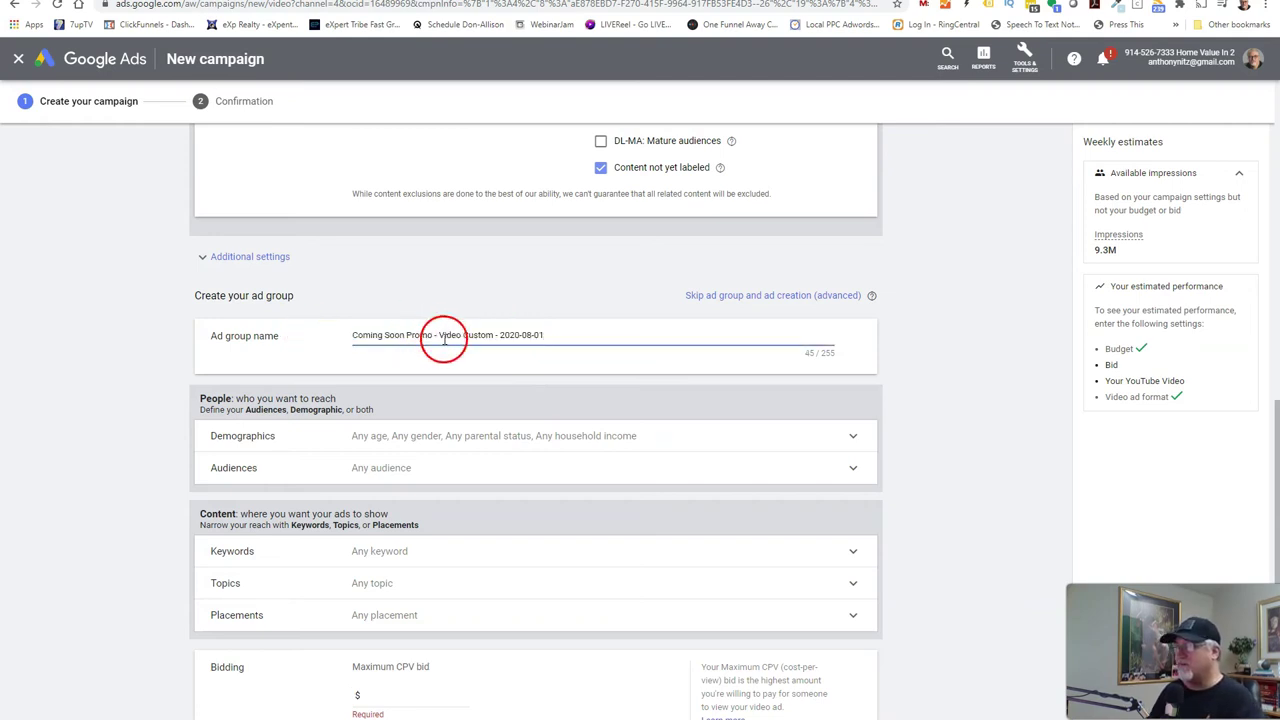
# - Replace "Custom" in the ad group name so it reads "Coming Soon Promo - Video Group 1 - 2020-08-01"
pyautogui.press('End')
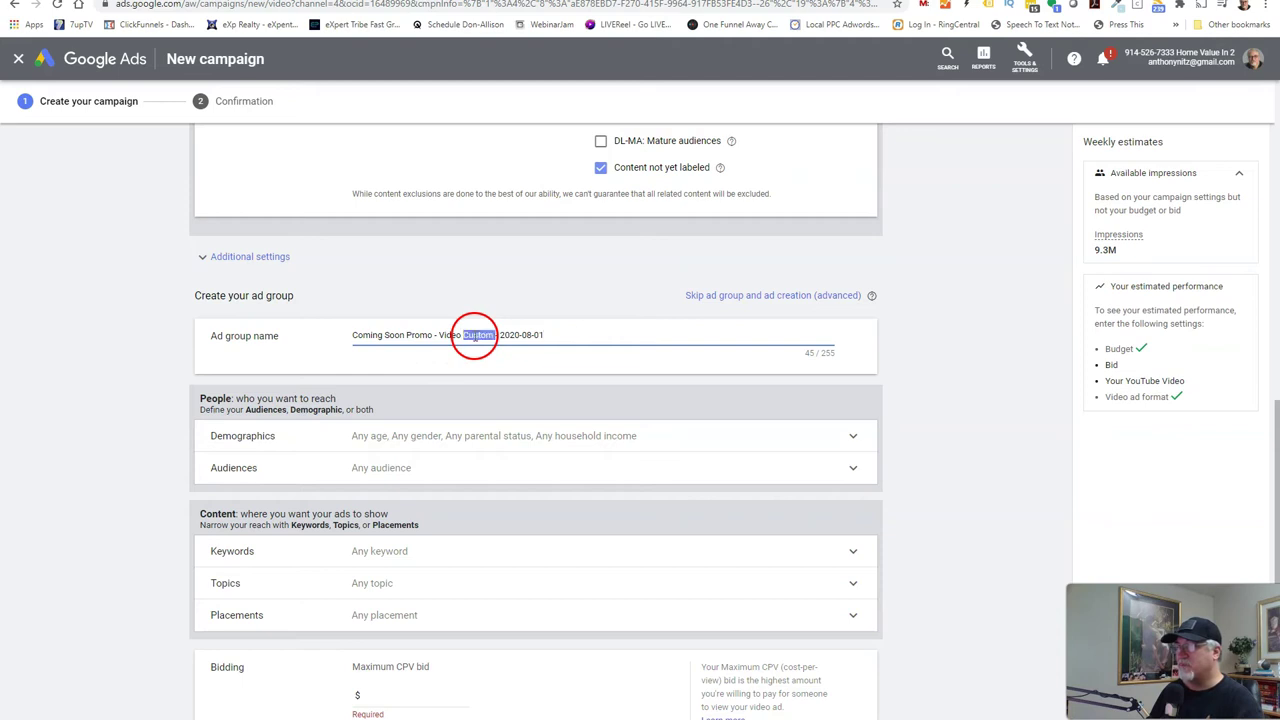
pyautogui.write('Group 1 |')
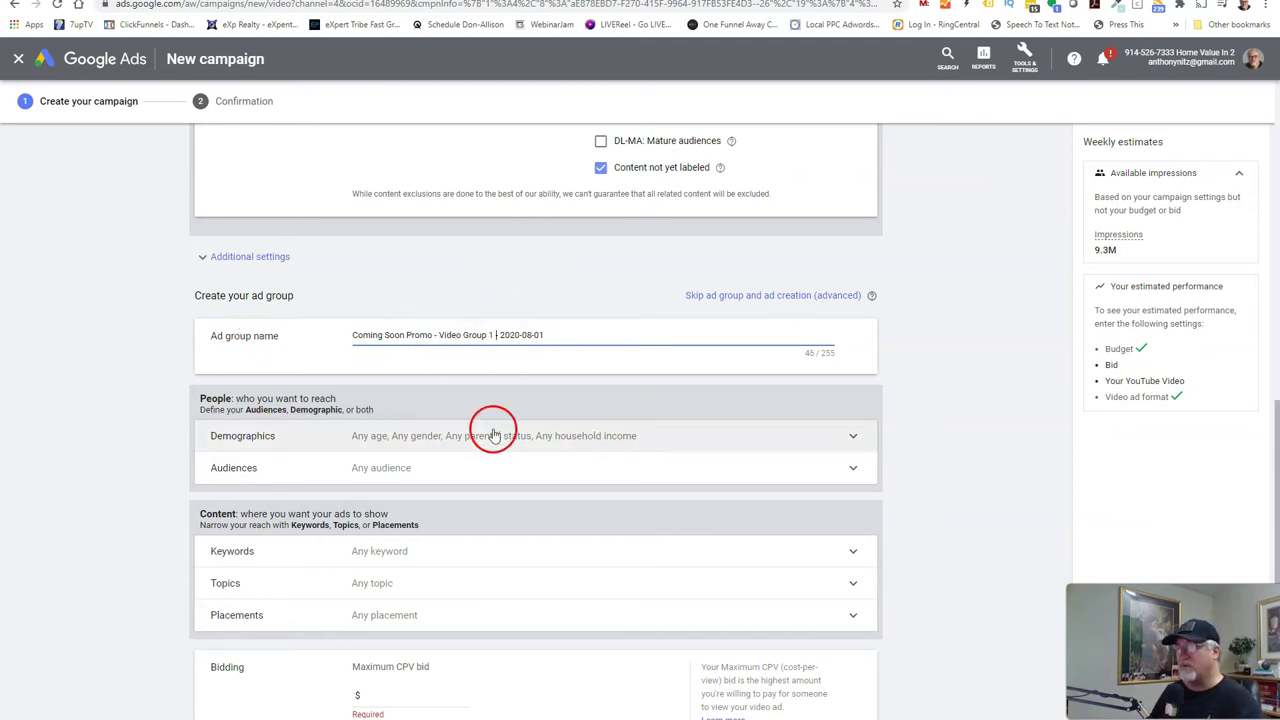
# - Expand the ad group's demographics and examine the gender, age, parental status and household income options
pyautogui.scroll(-2, 491, 429)
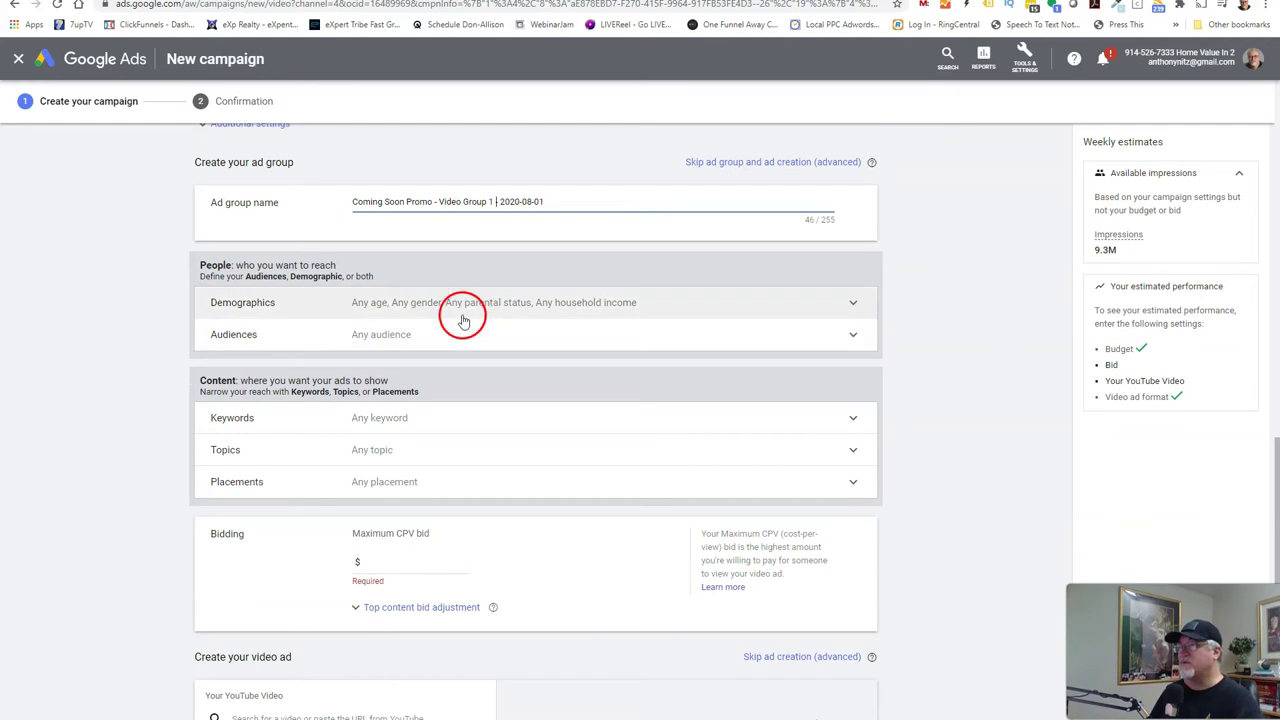
pyautogui.click(498, 310)
pyautogui.click(498, 310)
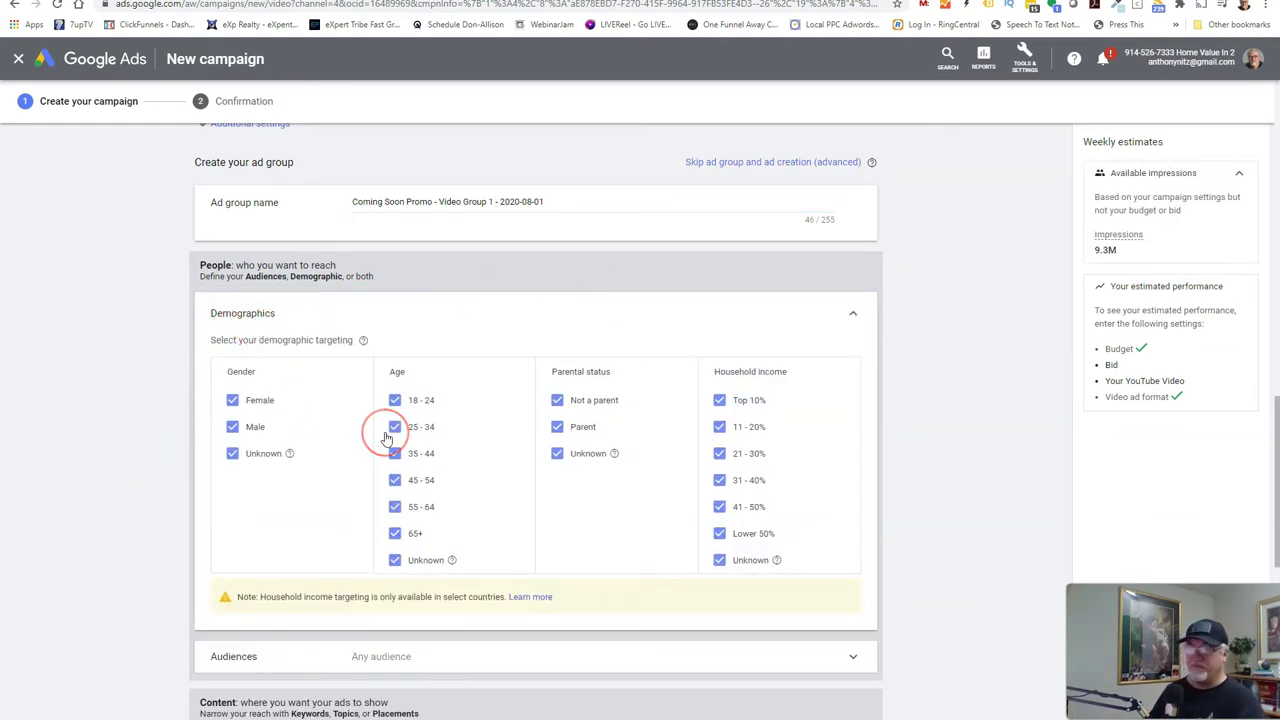
pyautogui.click(318, 457)
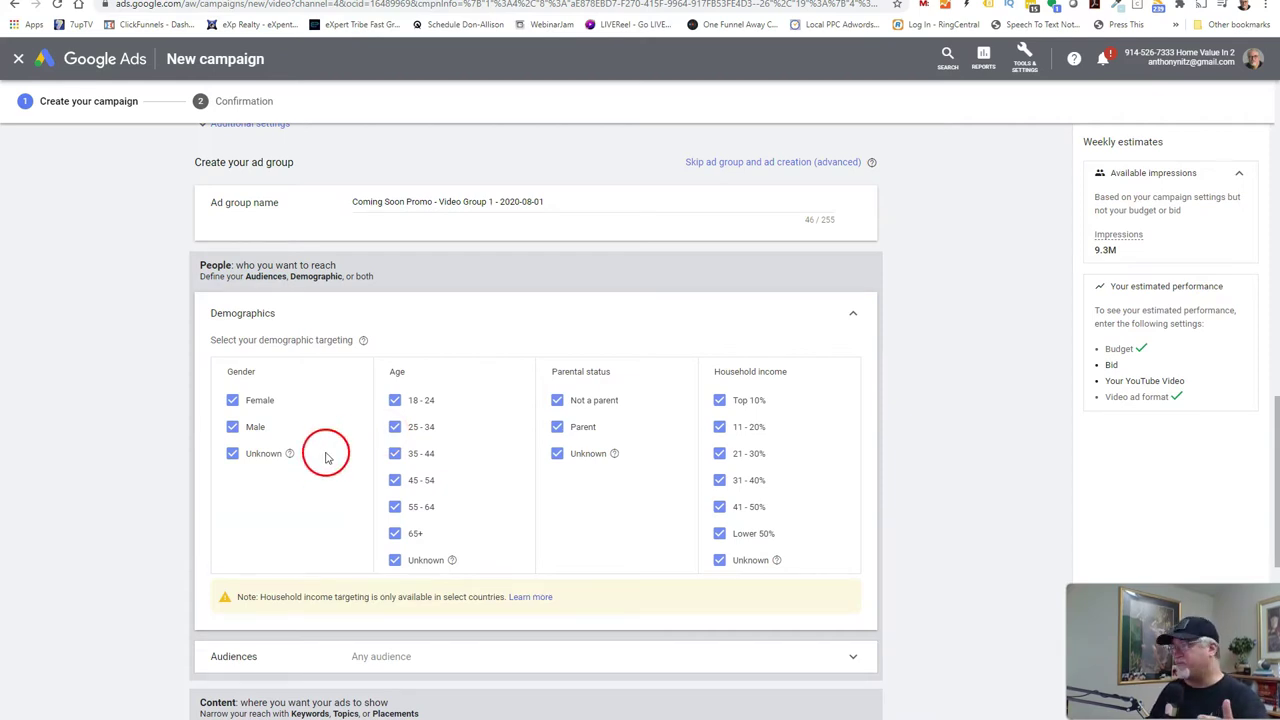
pyautogui.scroll(-2, 325, 457)
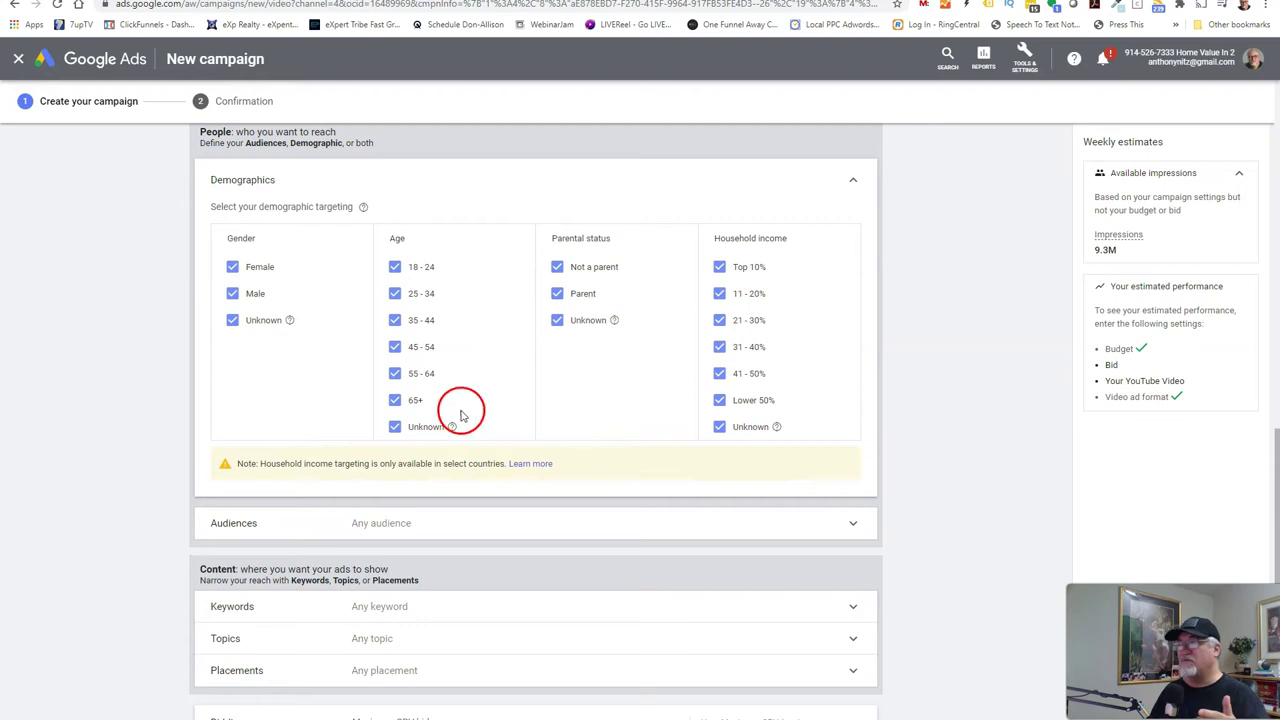
pyautogui.click(560, 368)
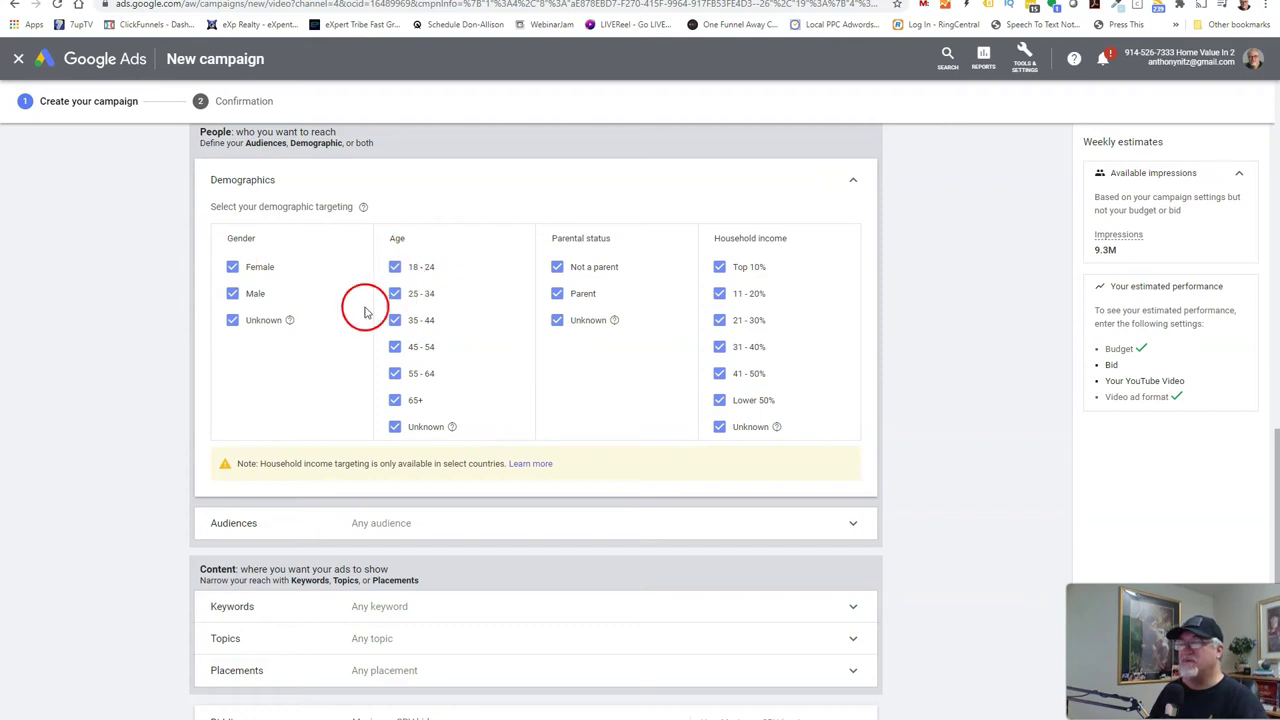
pyautogui.click(423, 528)
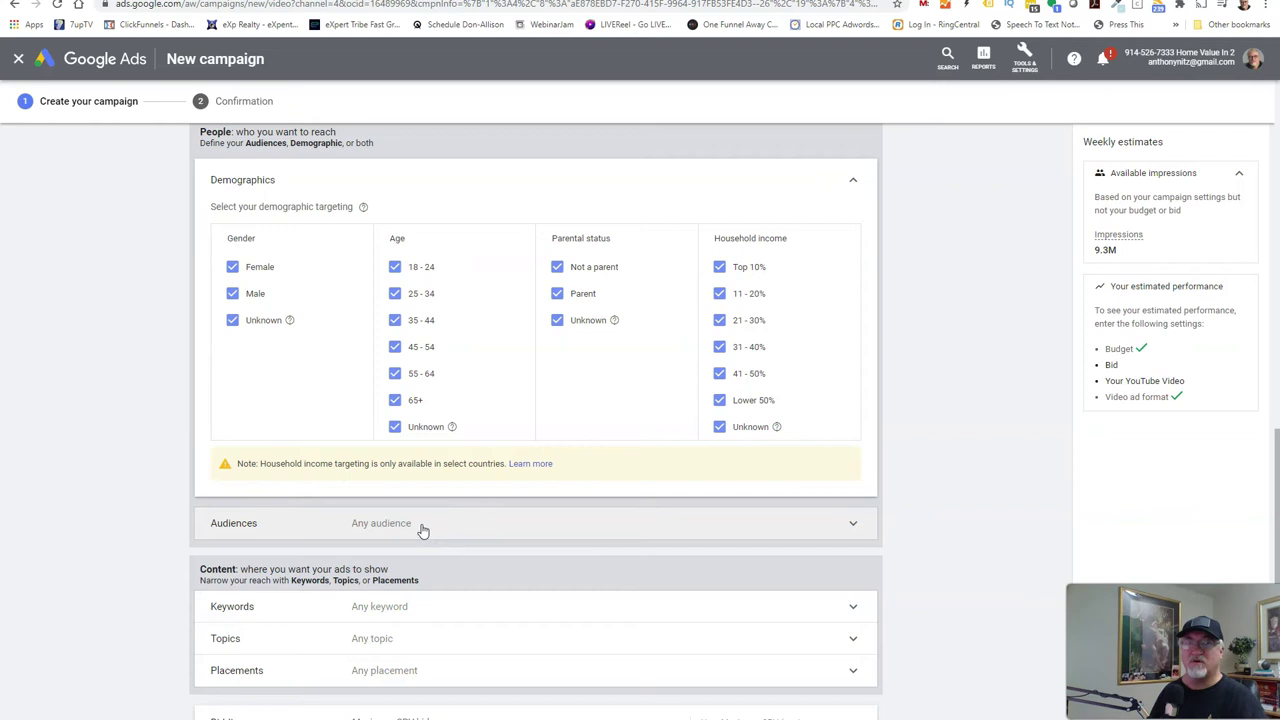
pyautogui.click(433, 556)
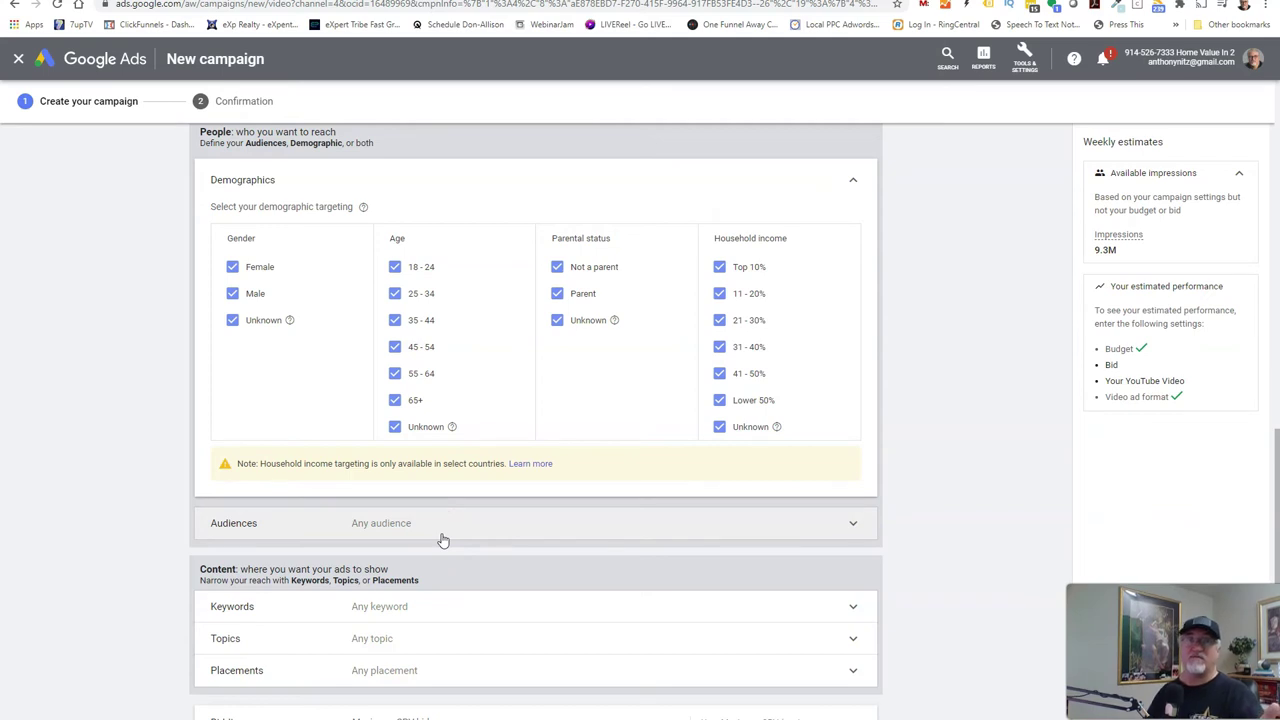
pyautogui.moveTo(447, 366); pyautogui.dragTo(449, 271)
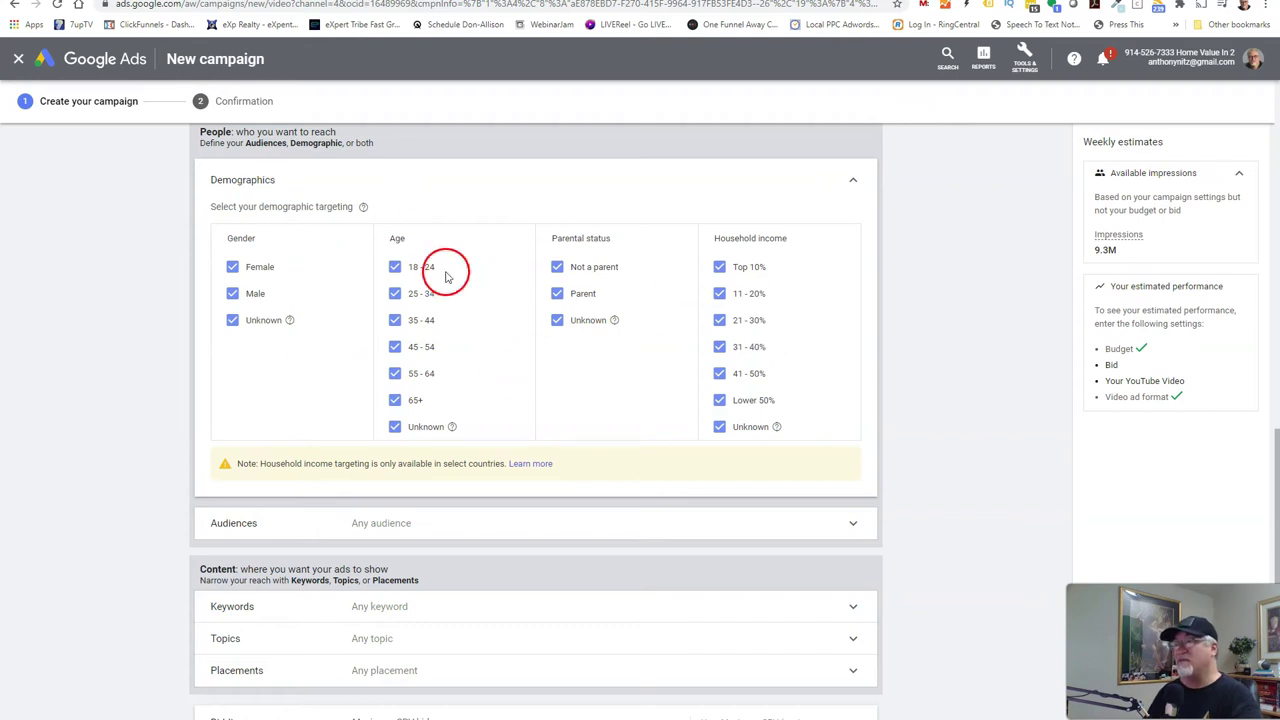
# - Exclude the 18 - 24 age group and the Unknown options for age, gender, parental status and household income
pyautogui.click(394, 266)
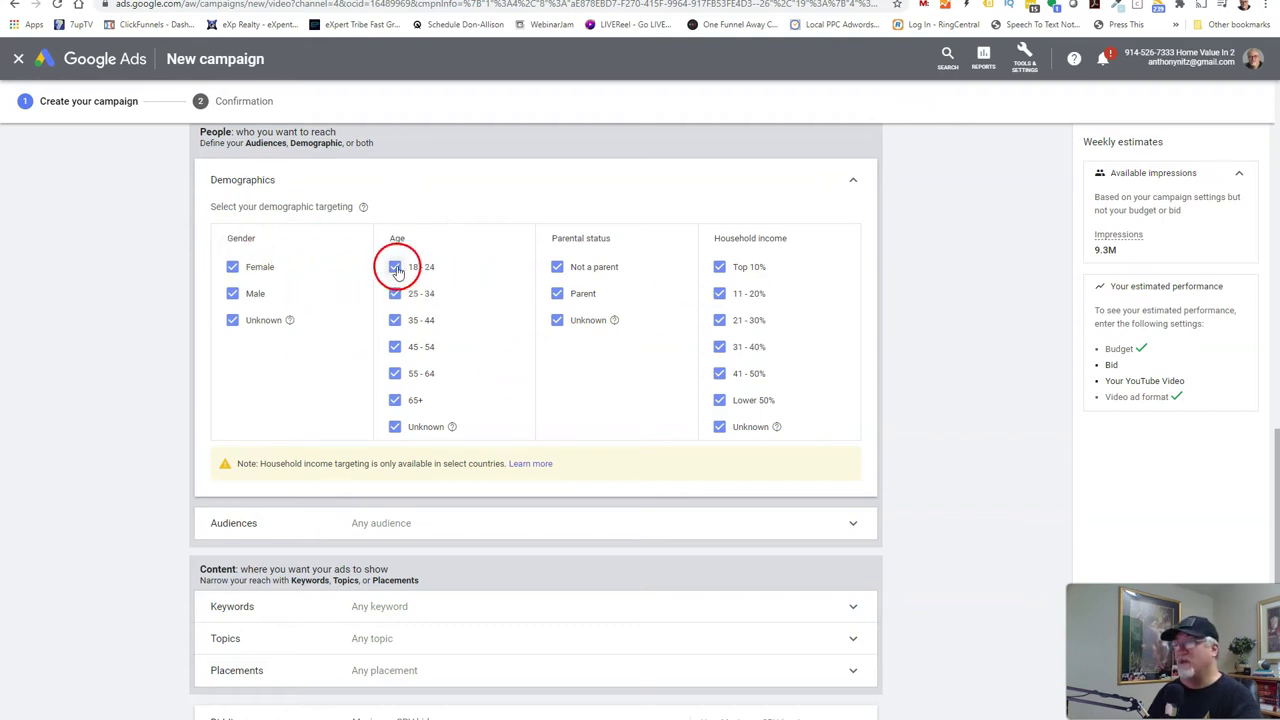
pyautogui.click(394, 426)
pyautogui.click(232, 320)
pyautogui.click(557, 320)
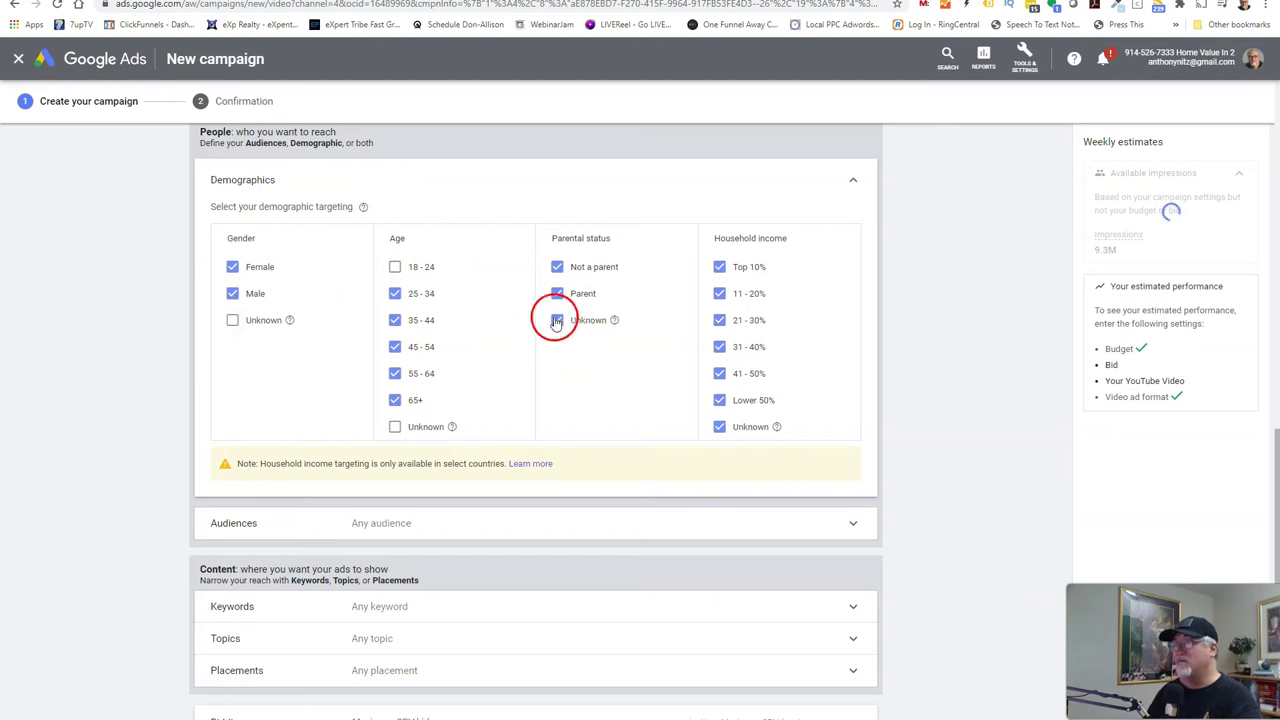
pyautogui.click(720, 427)
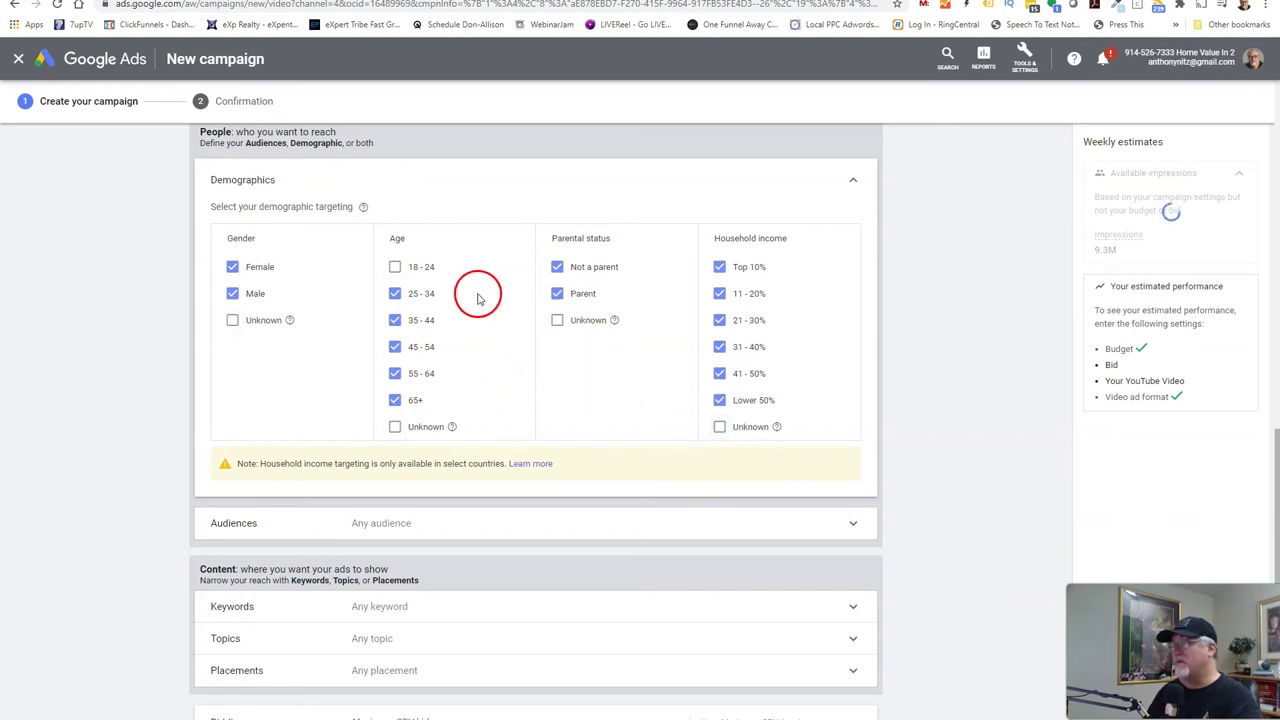
# - Include the 18 - 24 age group and all four Unknown demographic options in the targeting again
pyautogui.click(232, 321)
pyautogui.click(395, 267)
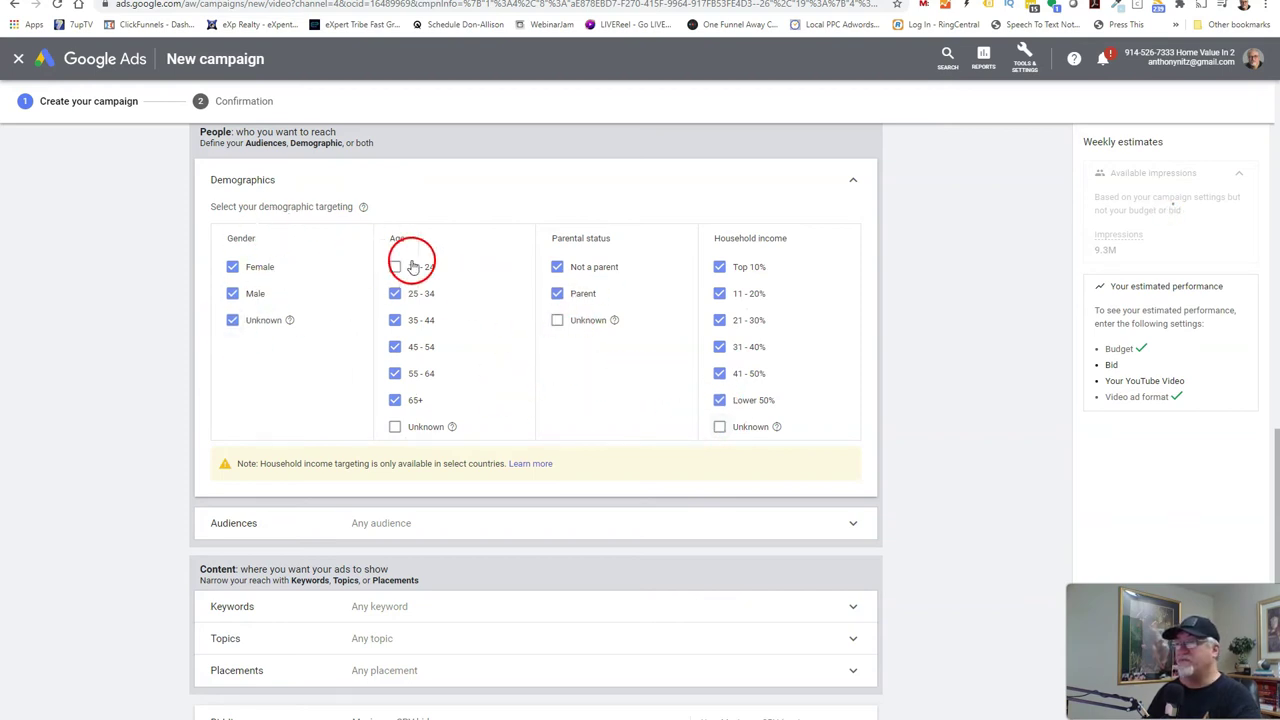
pyautogui.click(395, 427)
pyautogui.click(720, 427)
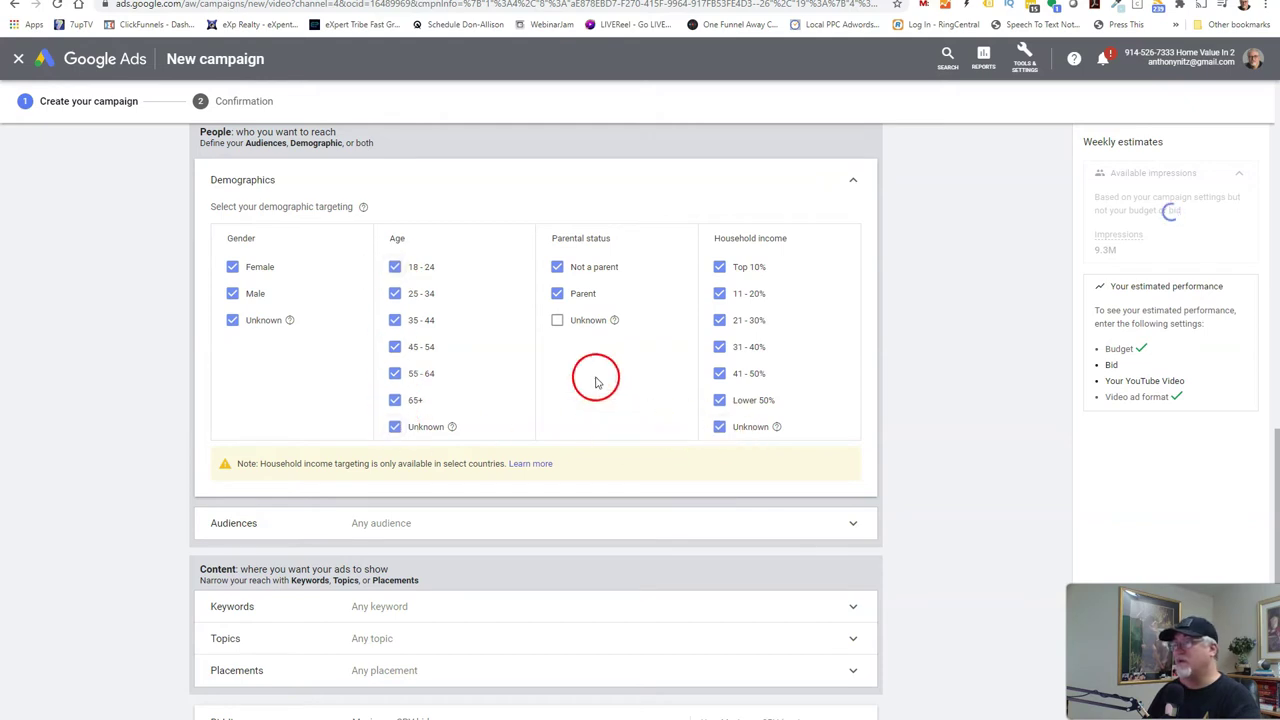
pyautogui.click(575, 335)
# - Search the audiences for "home owner" and add the detailed demographics audience Homeowners to the ad group
pyautogui.scroll(-2, 474, 325)
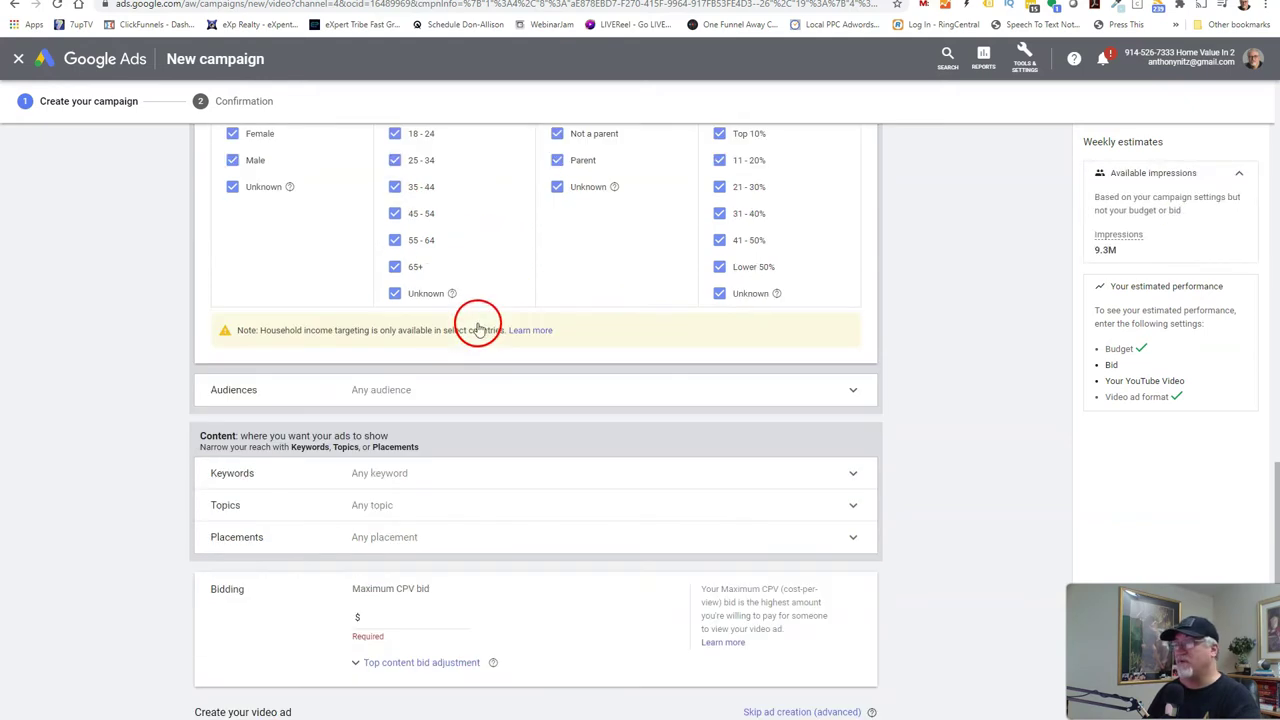
pyautogui.click(497, 324)
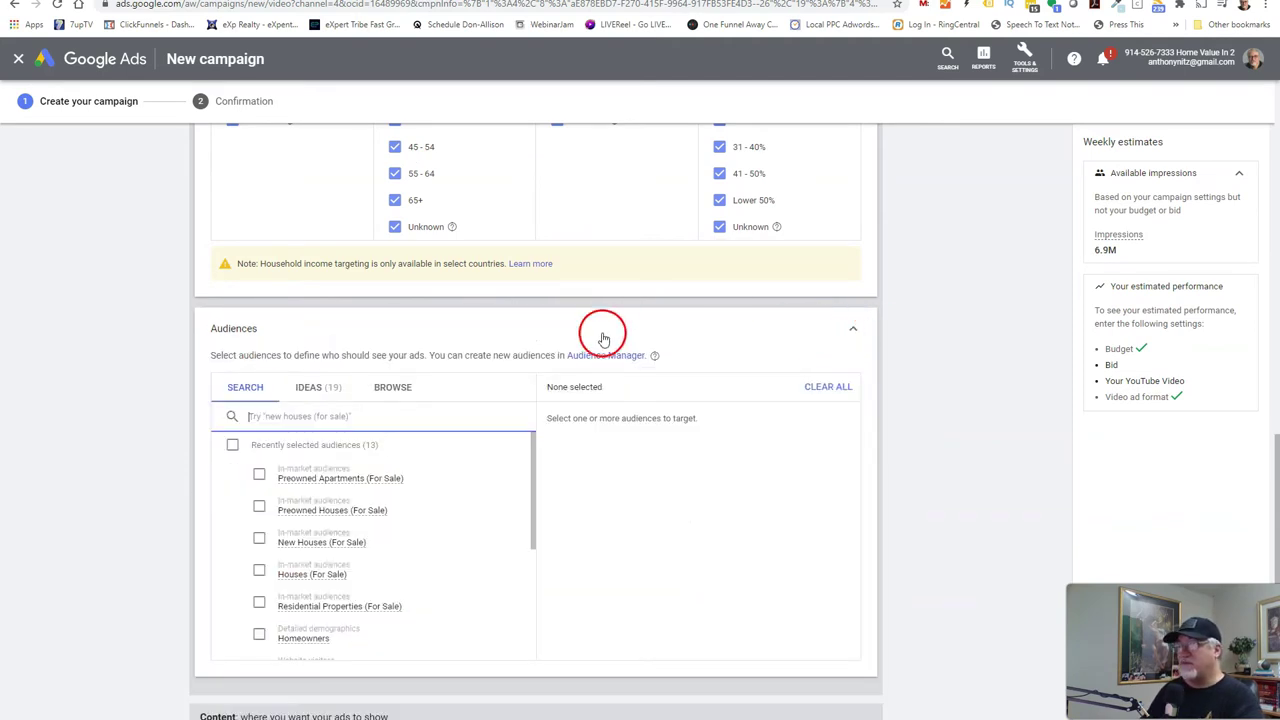
pyautogui.scroll(-1, 425, 340)
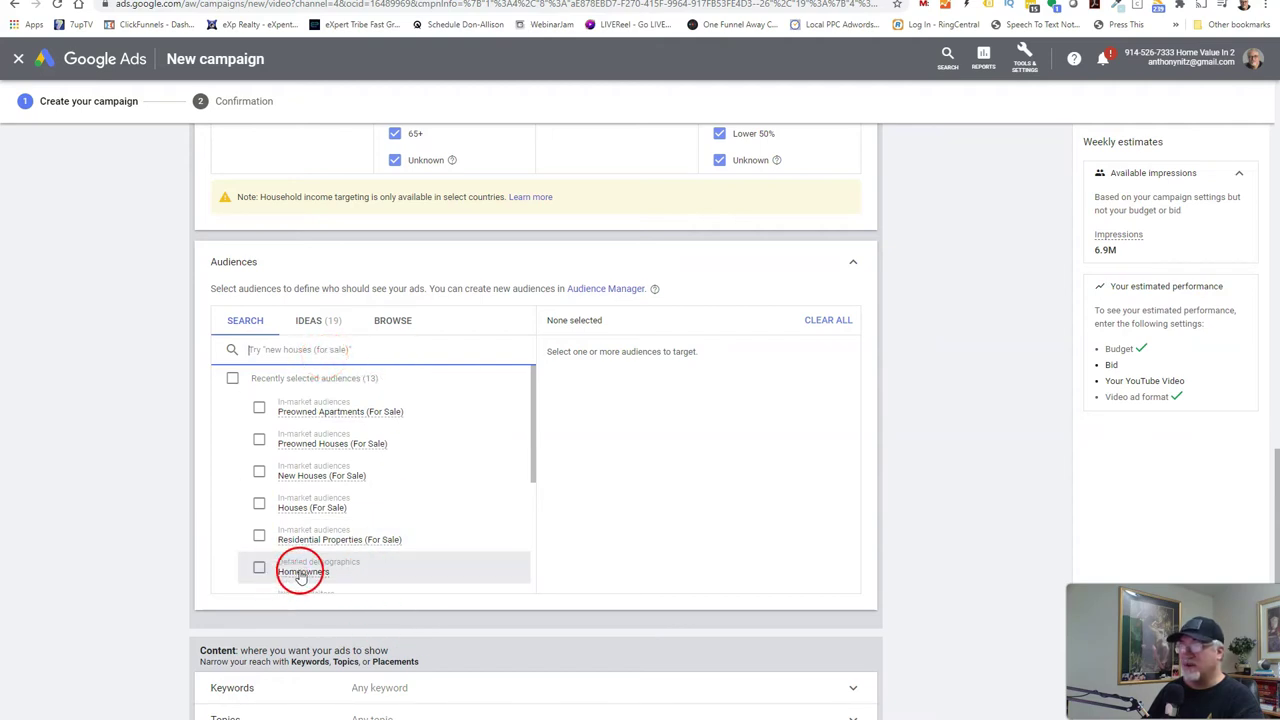
pyautogui.moveTo(300, 577)
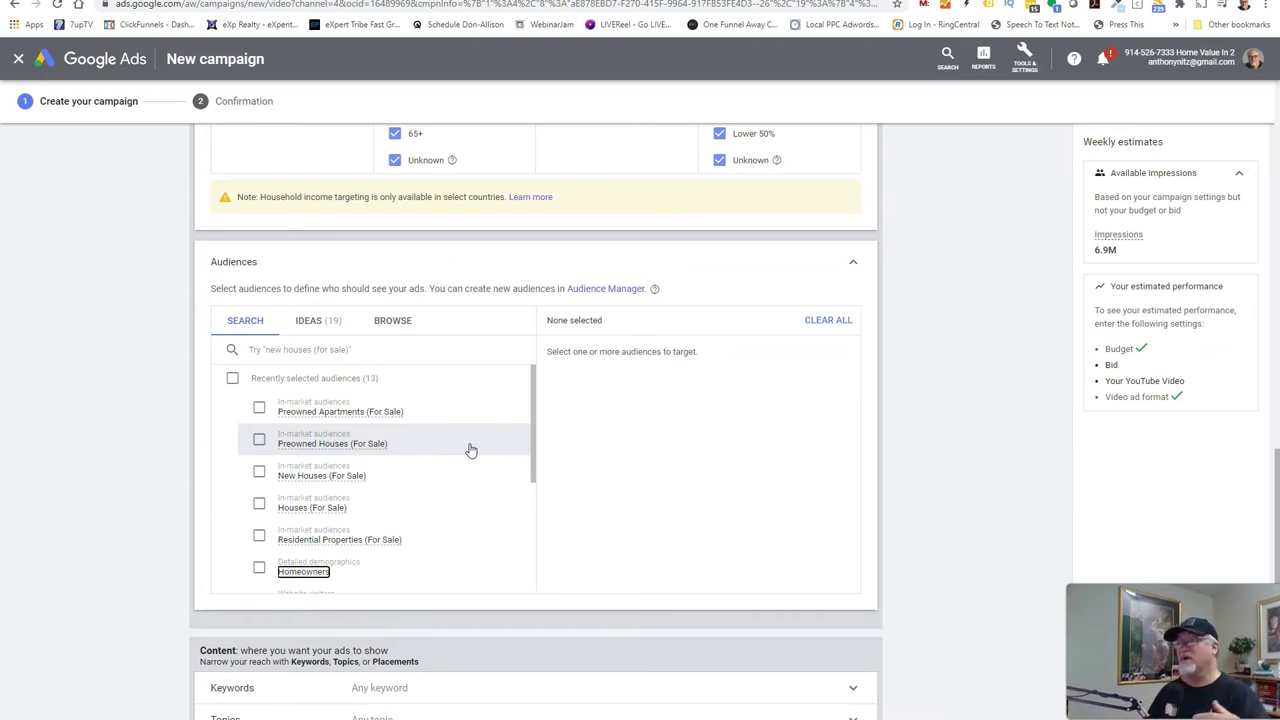
pyautogui.click(518, 378)
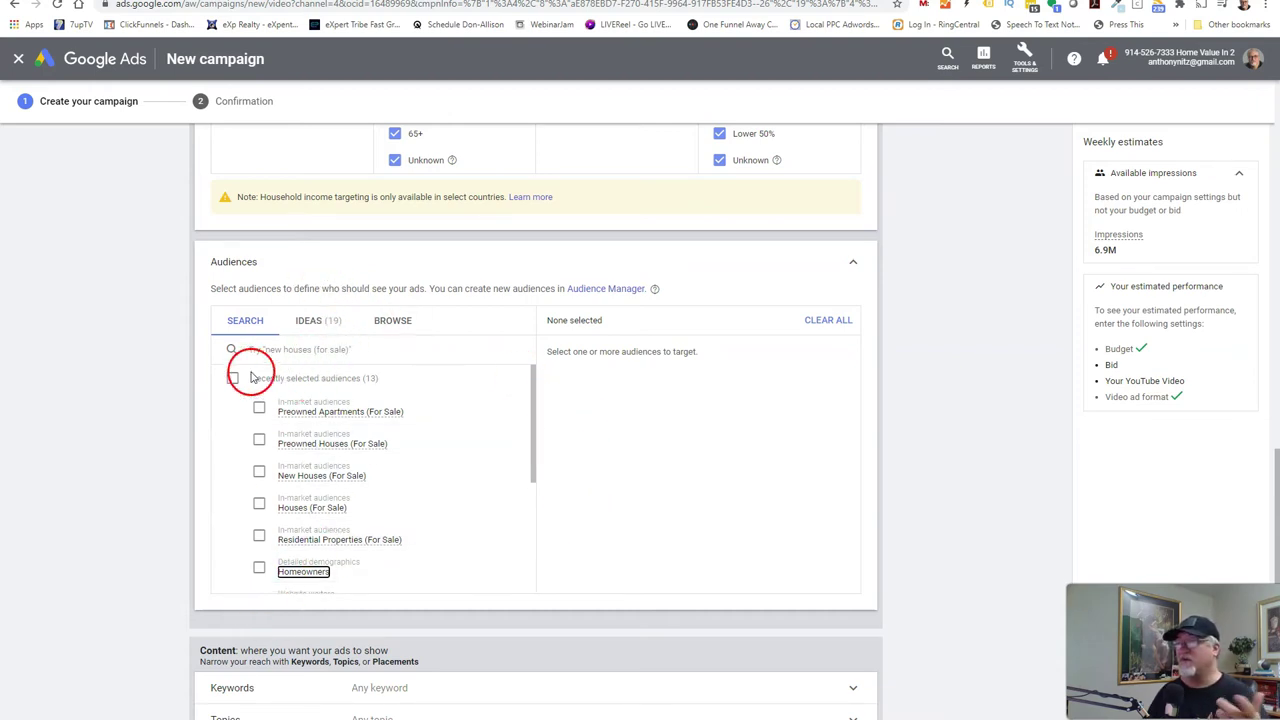
pyautogui.click(316, 350)
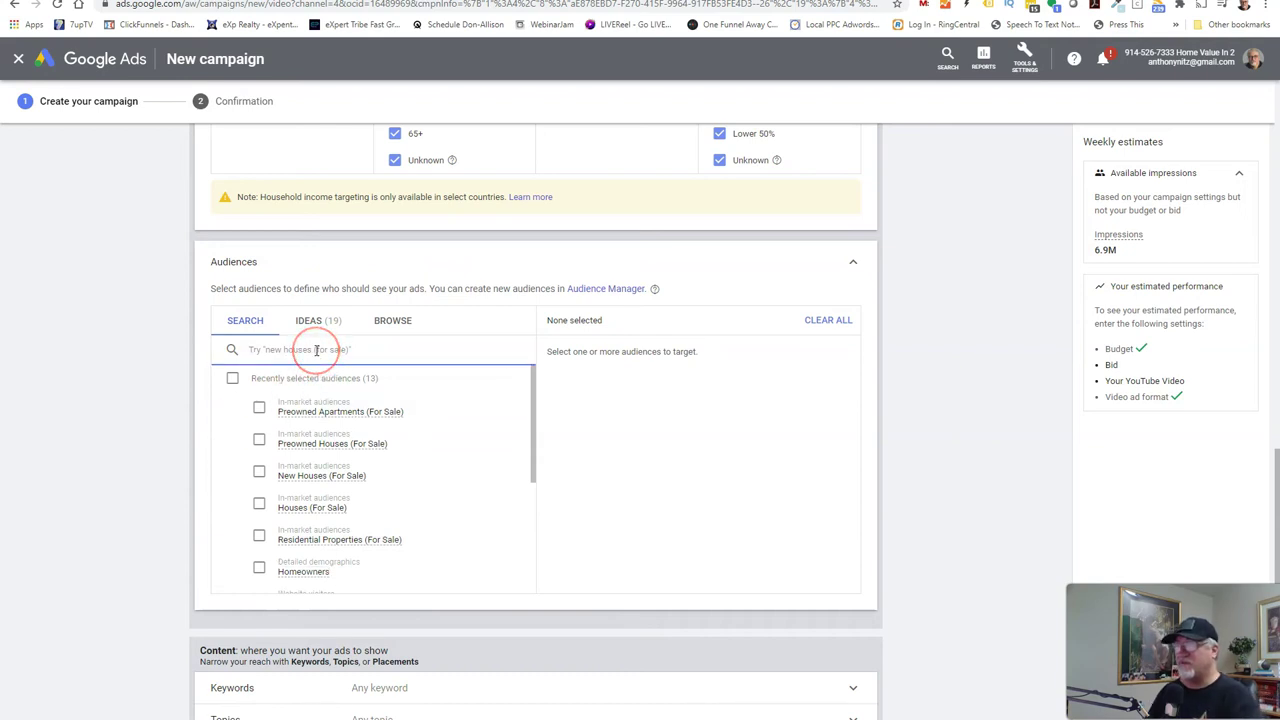
pyautogui.write('home owner')
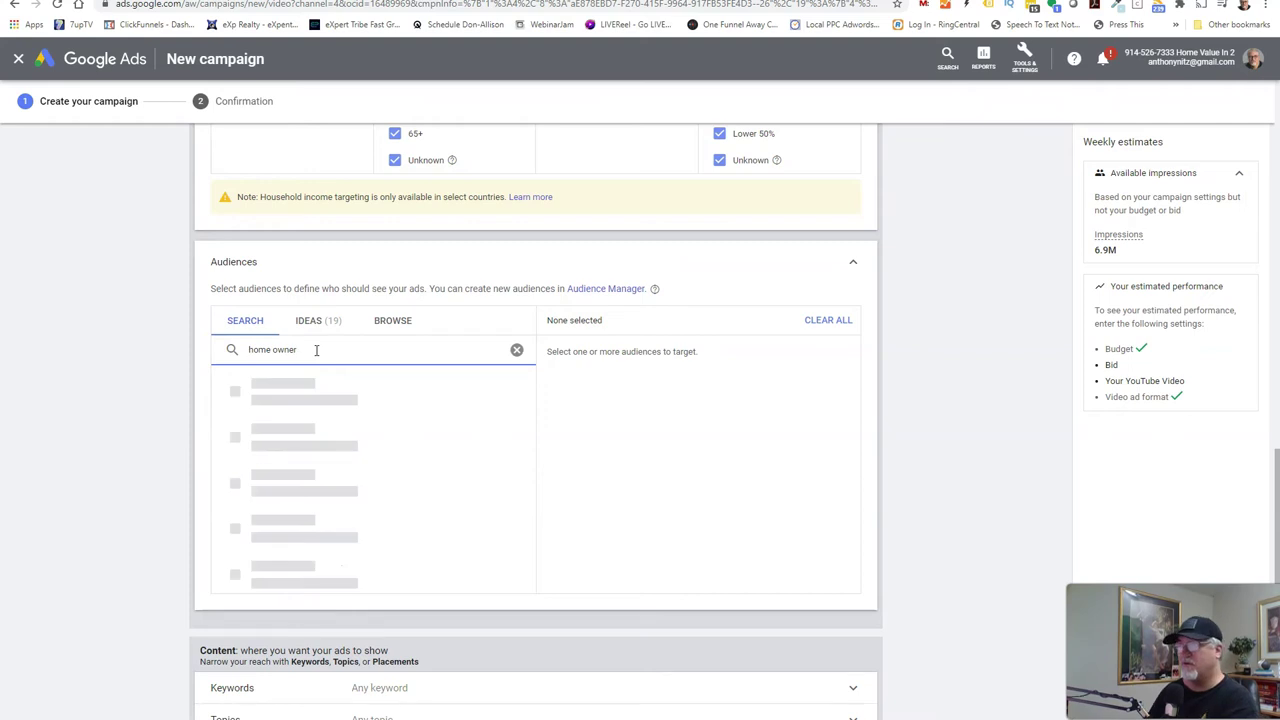
pyautogui.click(232, 414)
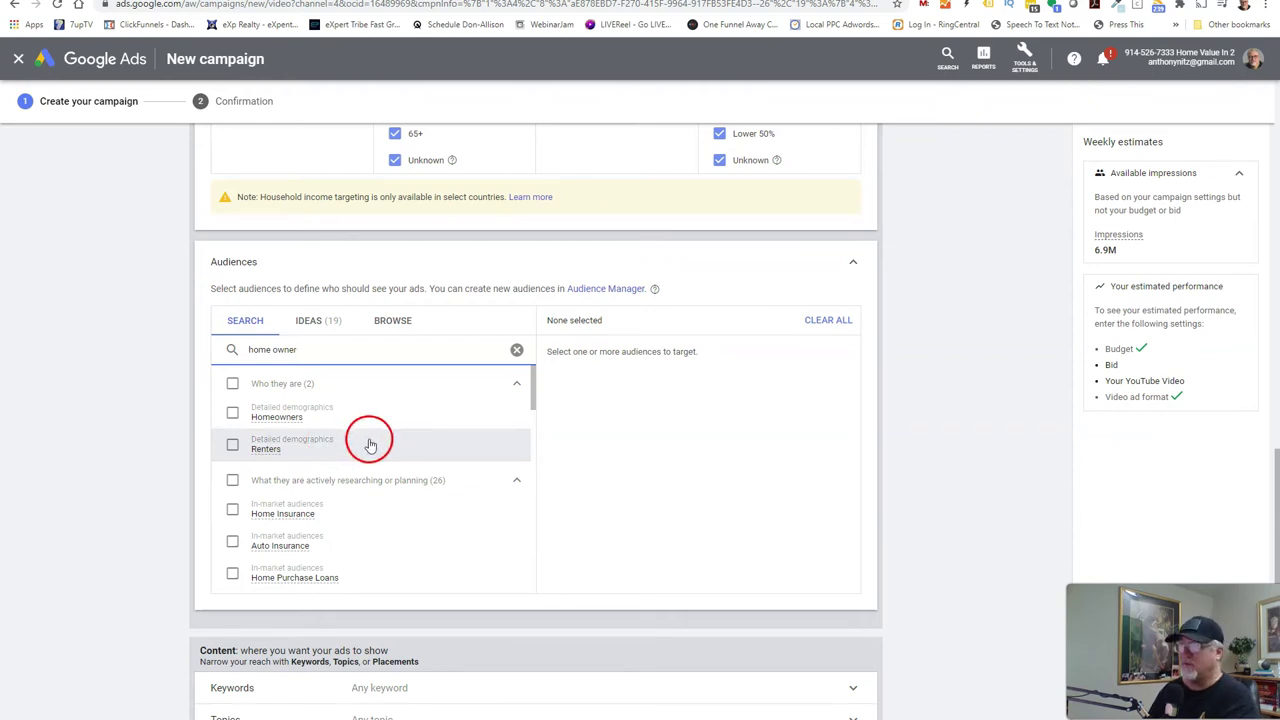
pyautogui.click(232, 412)
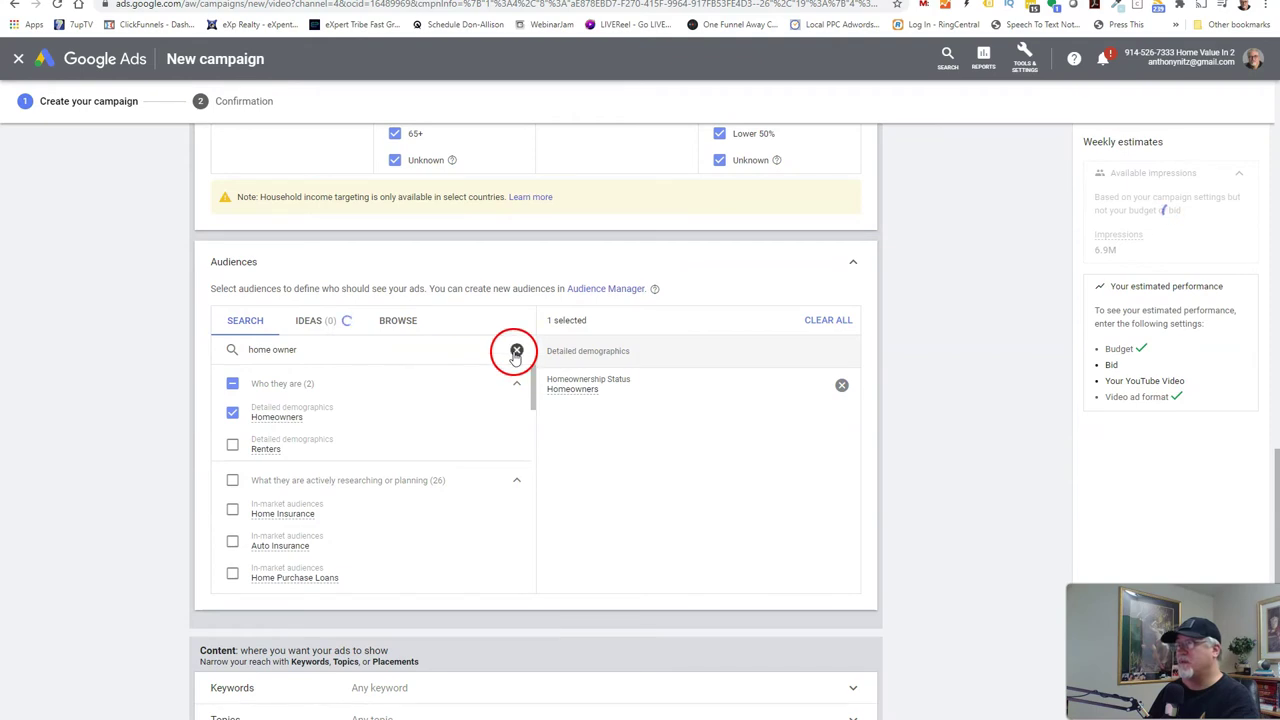
# - Clear the audience search and search the audiences for "real estate"
pyautogui.click(306, 349)
pyautogui.click(317, 345)
pyautogui.hotkey('ctrl', 'a')
pyautogui.press('BackSpace')
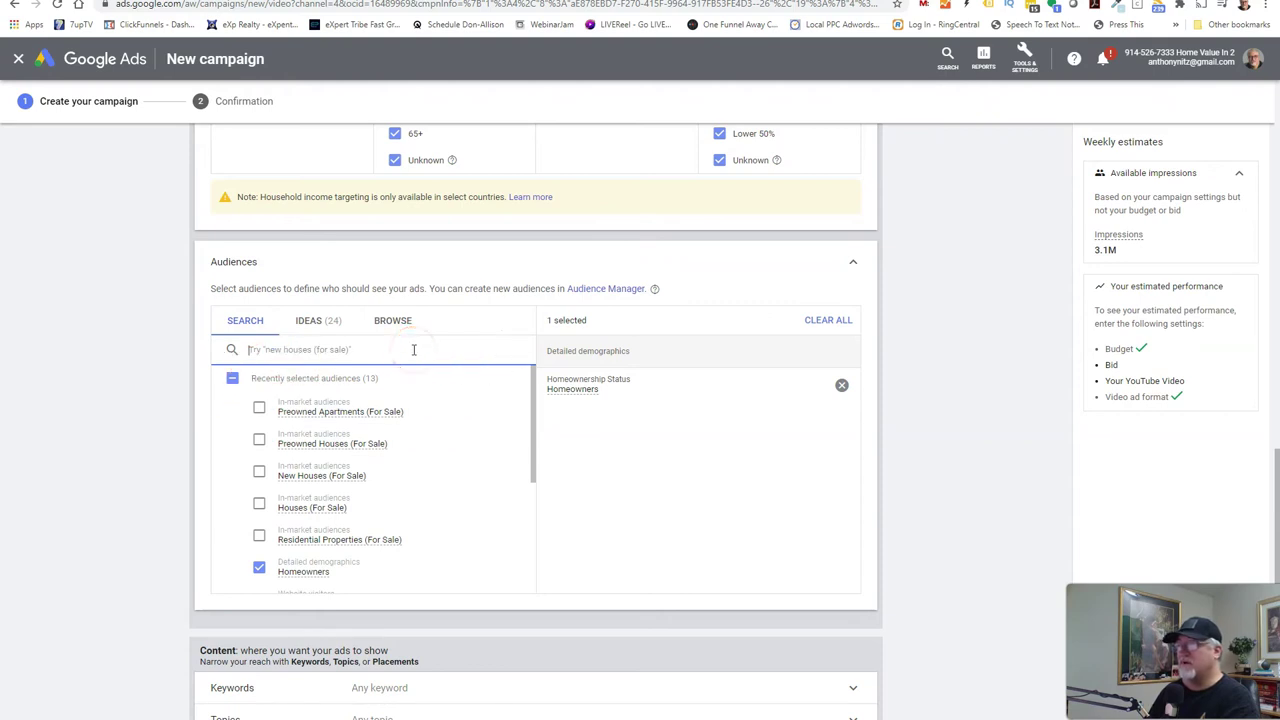
pyautogui.write('real estate')
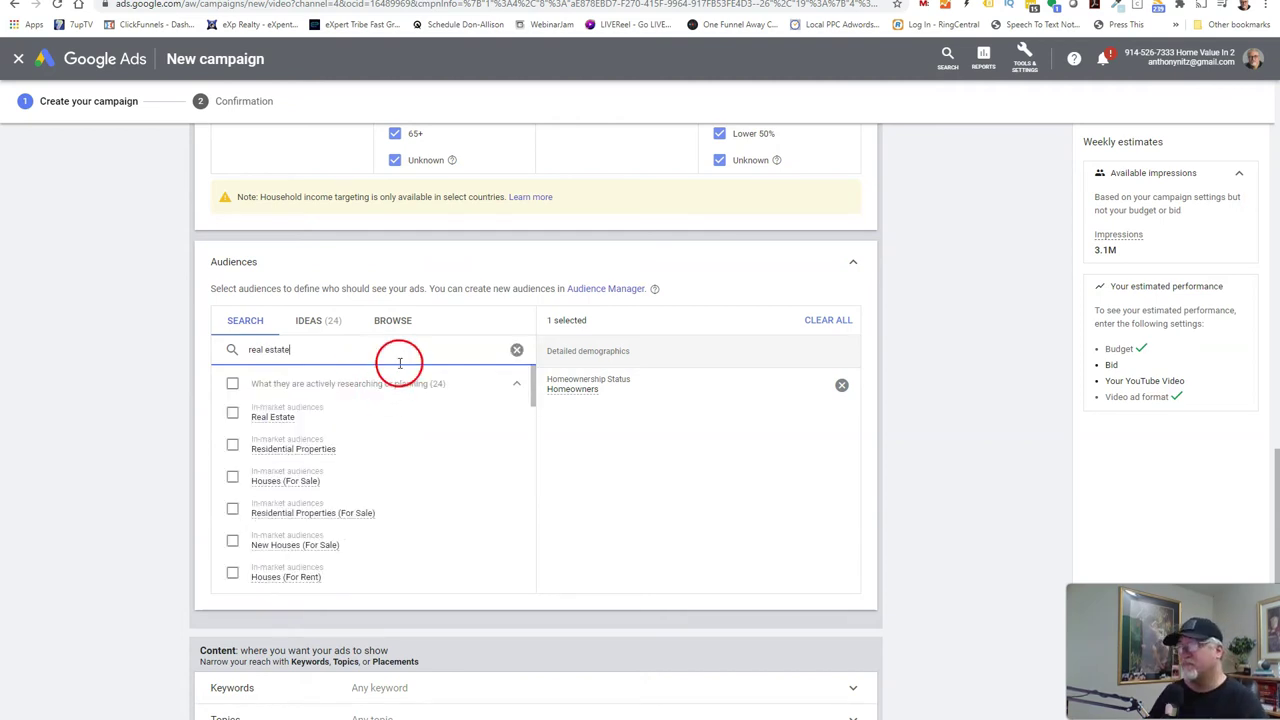
pyautogui.scroll(-1, 409, 459)
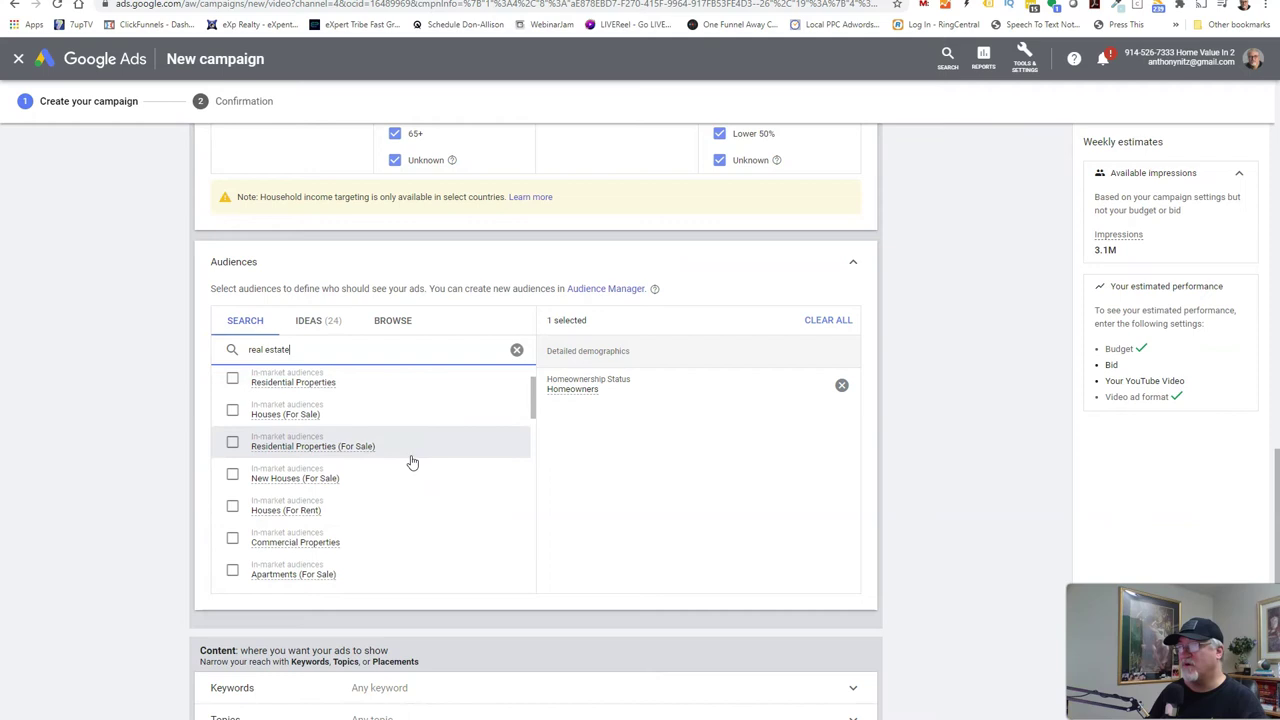
pyautogui.scroll(1, 409, 459)
pyautogui.click(447, 407)
pyautogui.click(505, 395)
pyautogui.click(267, 430)
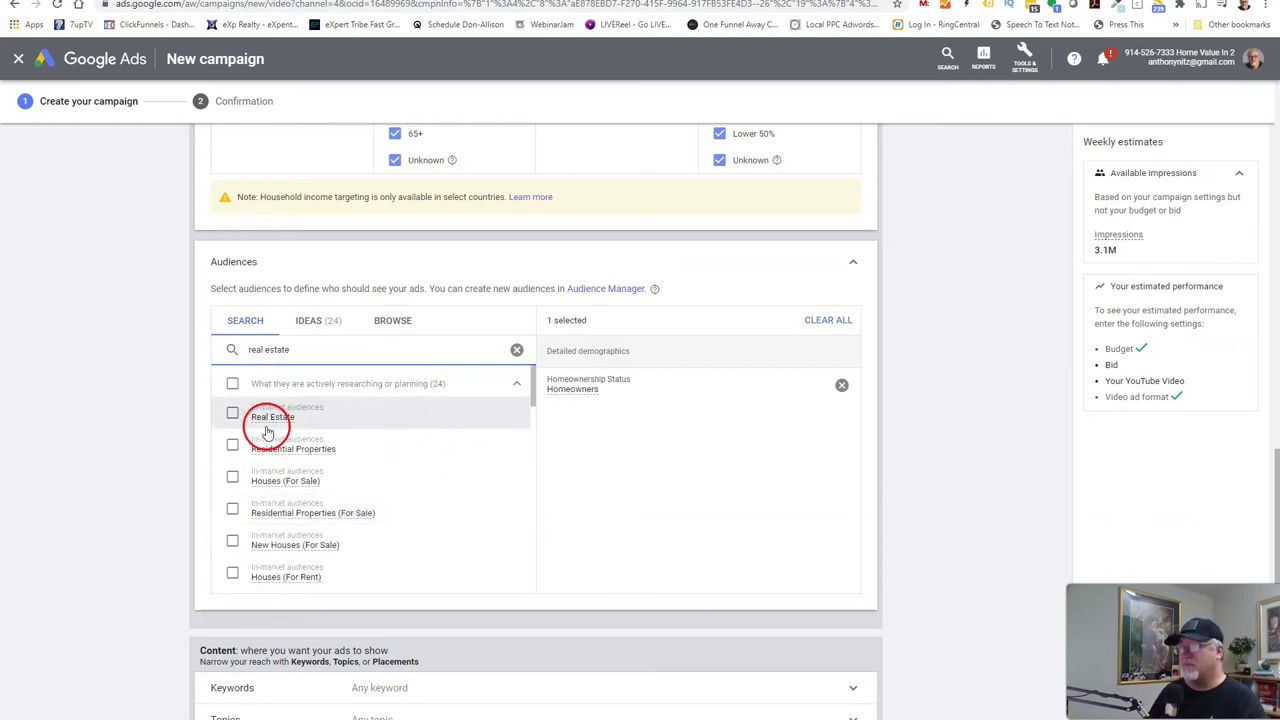
# - Examine the details of the Real Estate in-market audience, including its weekly impressions, related audiences and YouTube categories
pyautogui.moveTo(269, 424)
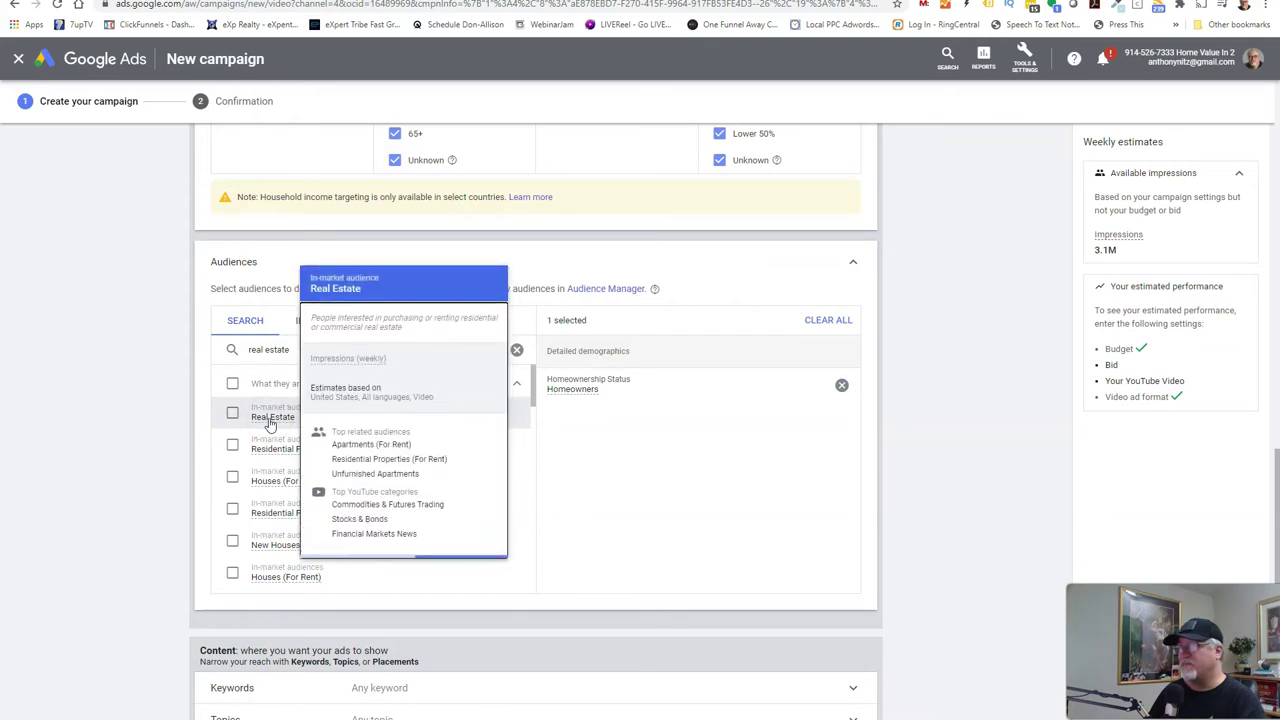
pyautogui.click(400, 443)
pyautogui.click(371, 449)
pyautogui.click(400, 449)
pyautogui.click(405, 466)
pyautogui.click(438, 463)
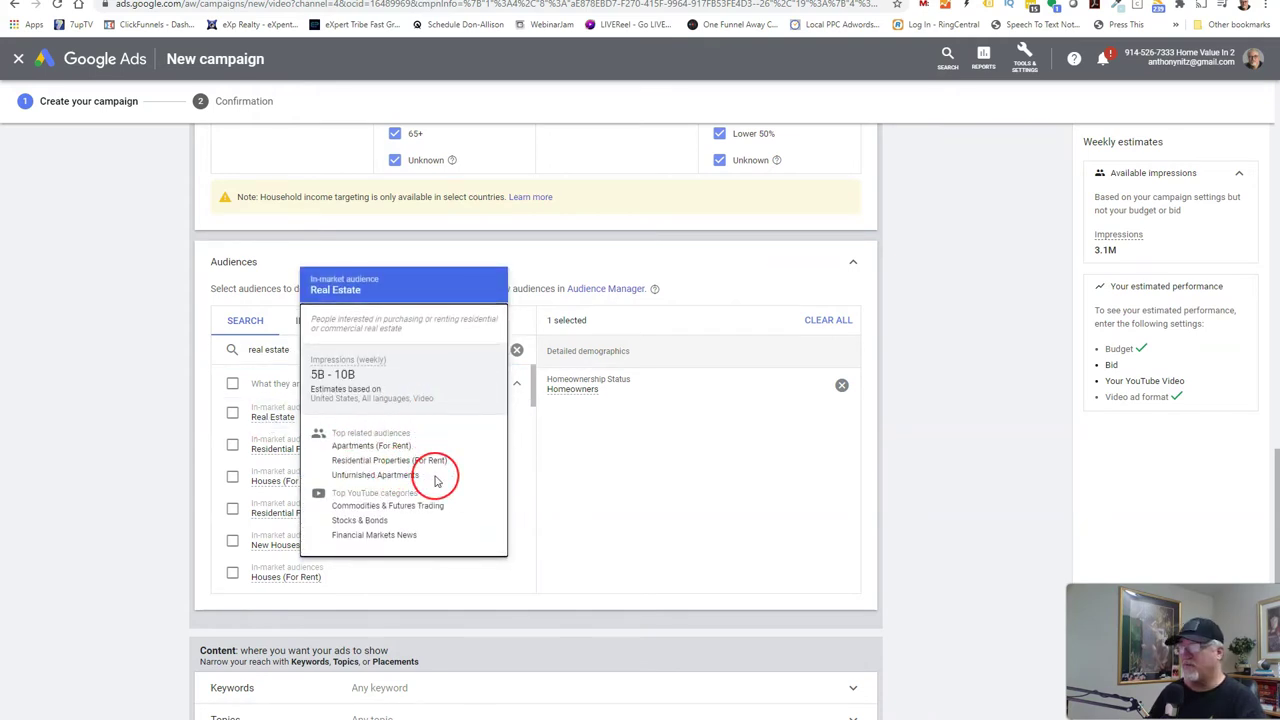
pyautogui.click(436, 490)
pyautogui.click(357, 450)
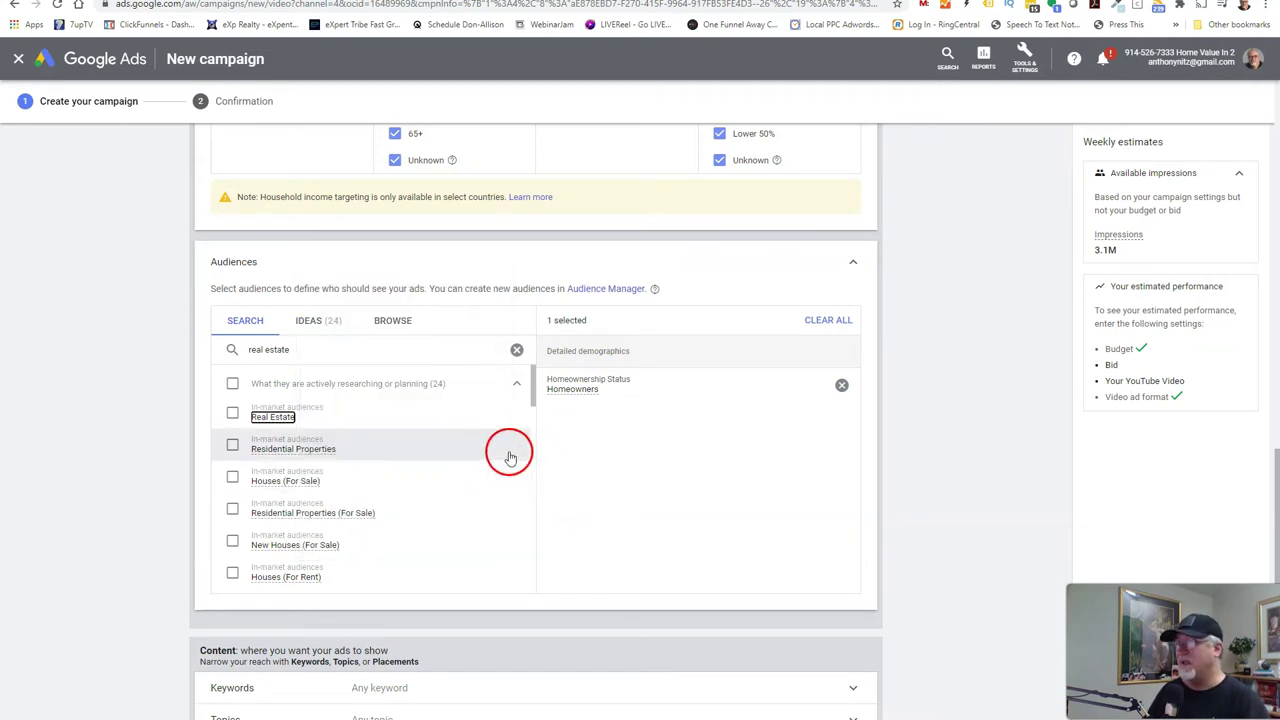
# - Review the Residential Properties and Houses (For Sale) audience details and add the in-market audience Houses (For Sale)
pyautogui.click(275, 452)
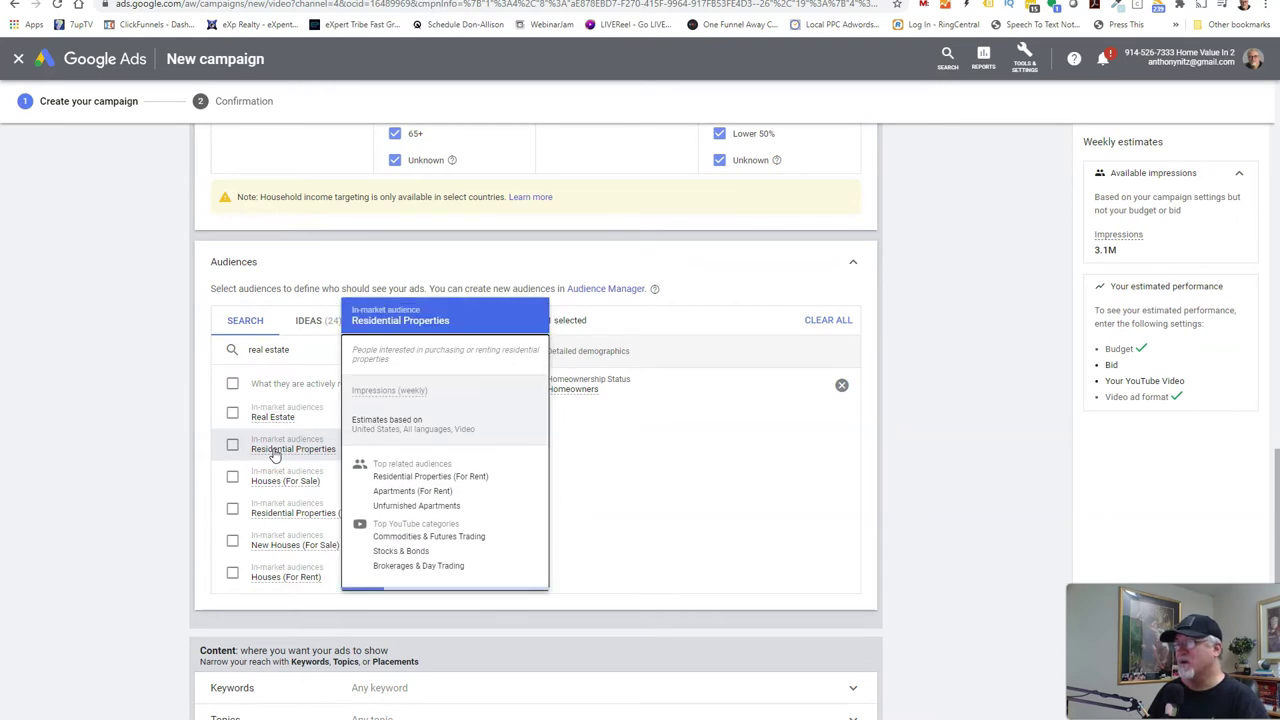
pyautogui.click(270, 484)
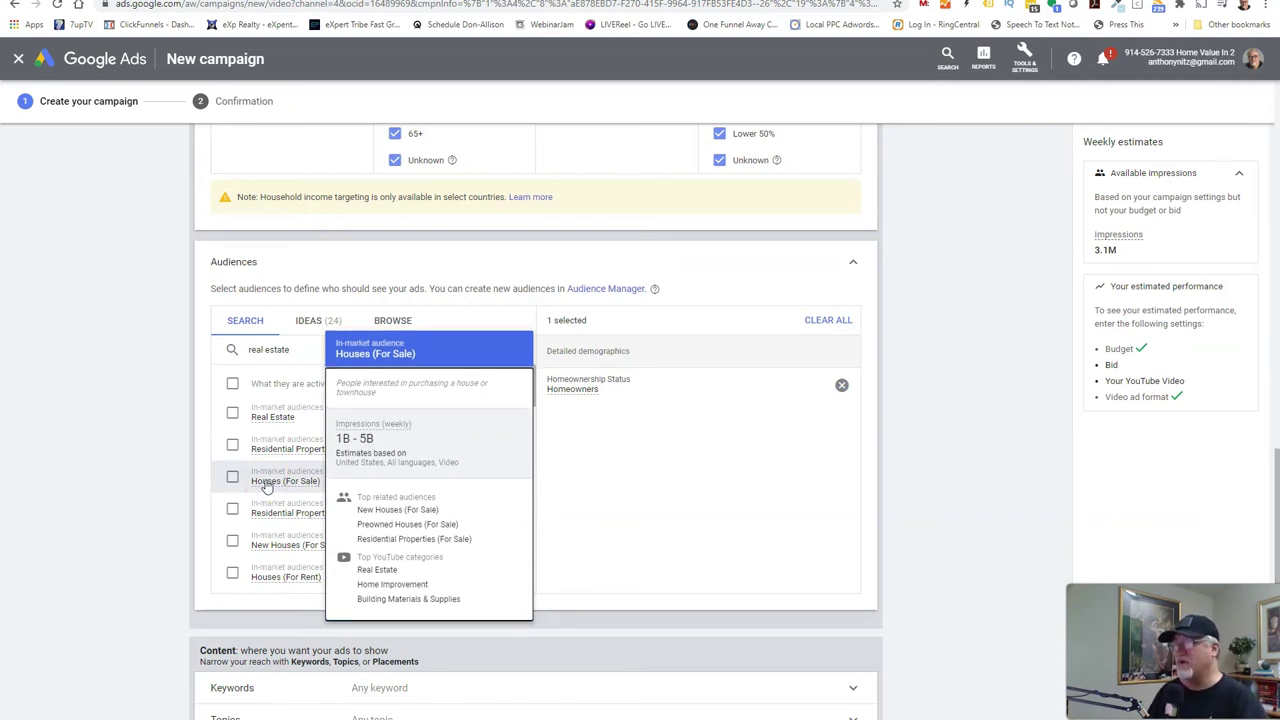
pyautogui.click(232, 479)
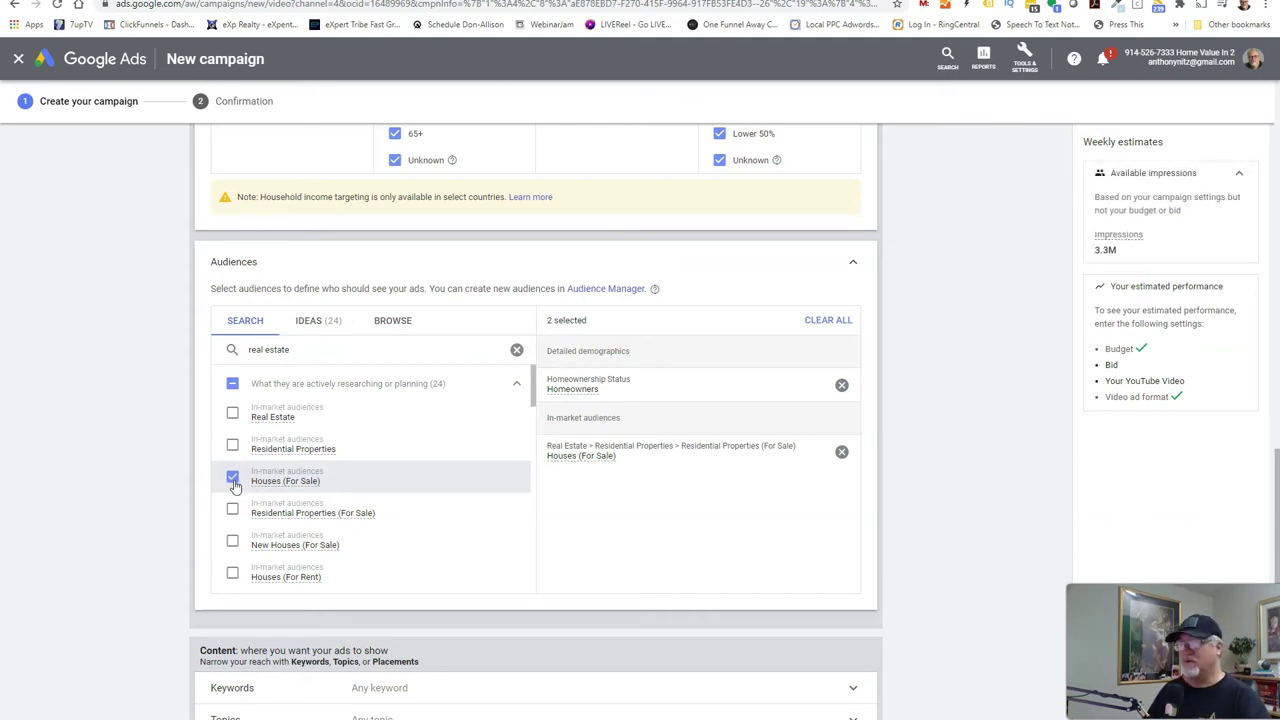
pyautogui.moveTo(337, 515)
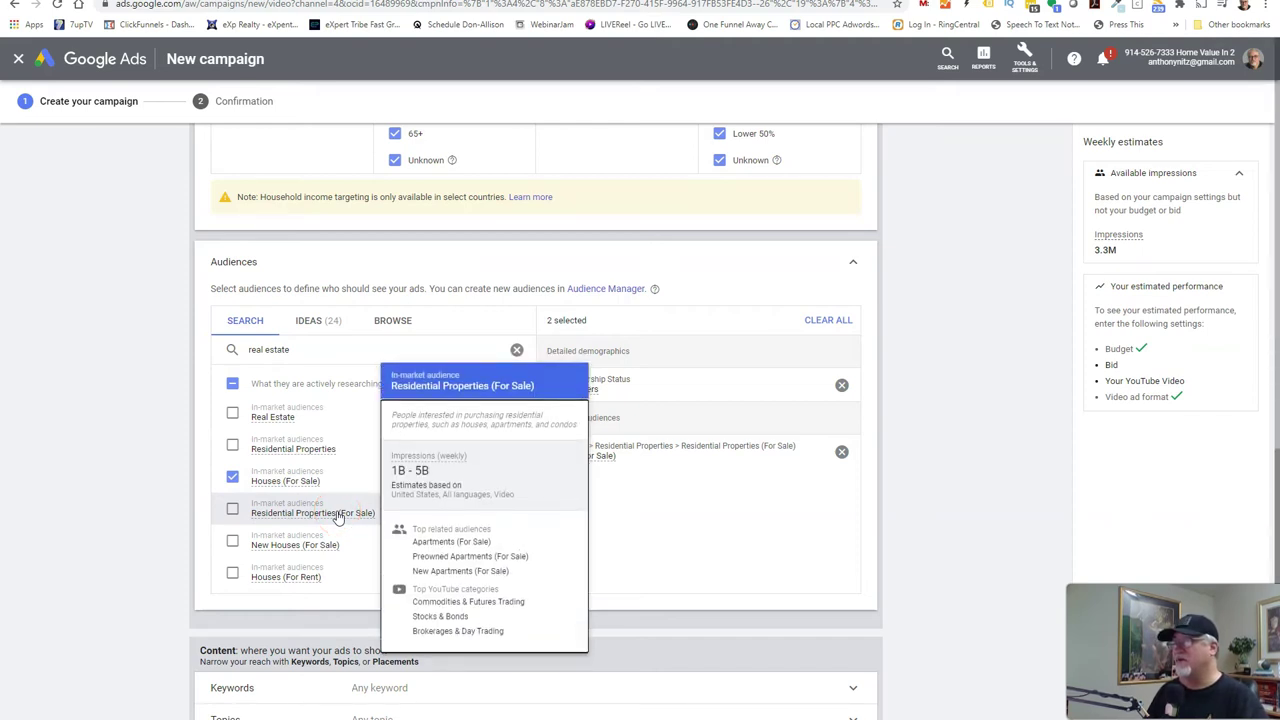
# - Add the in-market audiences Residential Properties (For Sale) and New Houses (For Sale) to the ad group
pyautogui.moveTo(299, 511); pyautogui.dragTo(235, 513)
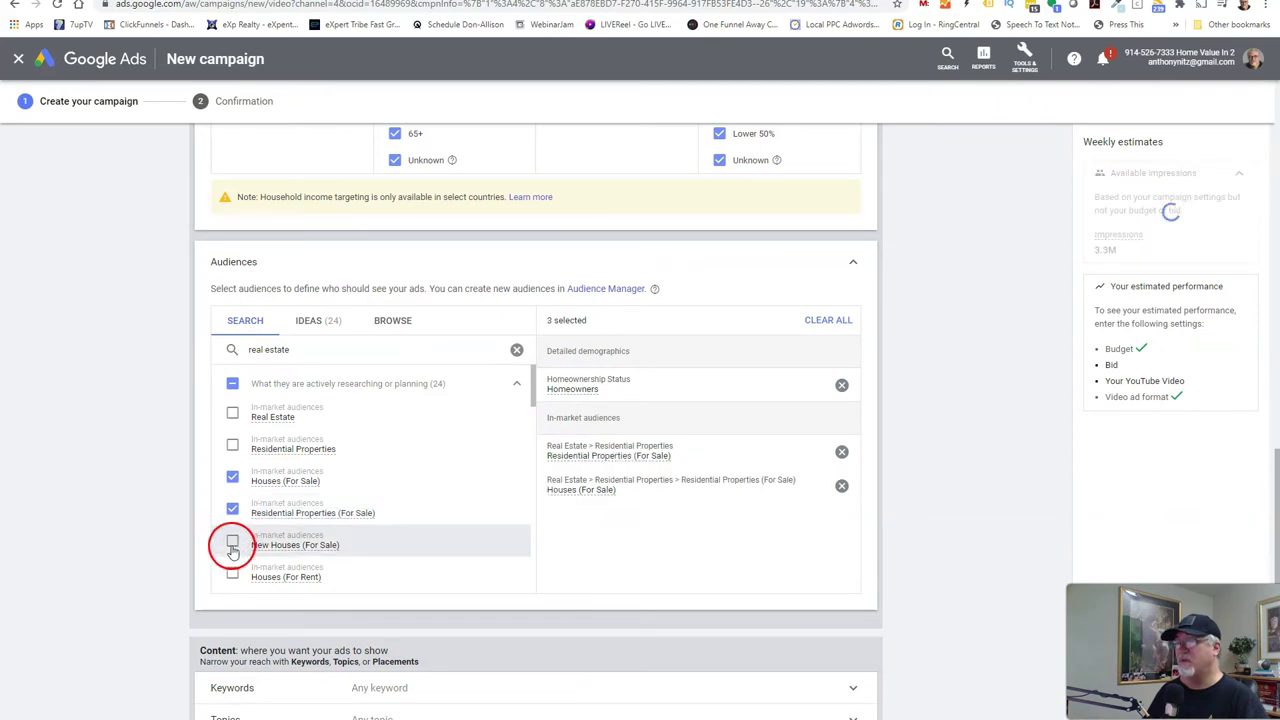
pyautogui.scroll(-1, 295, 497)
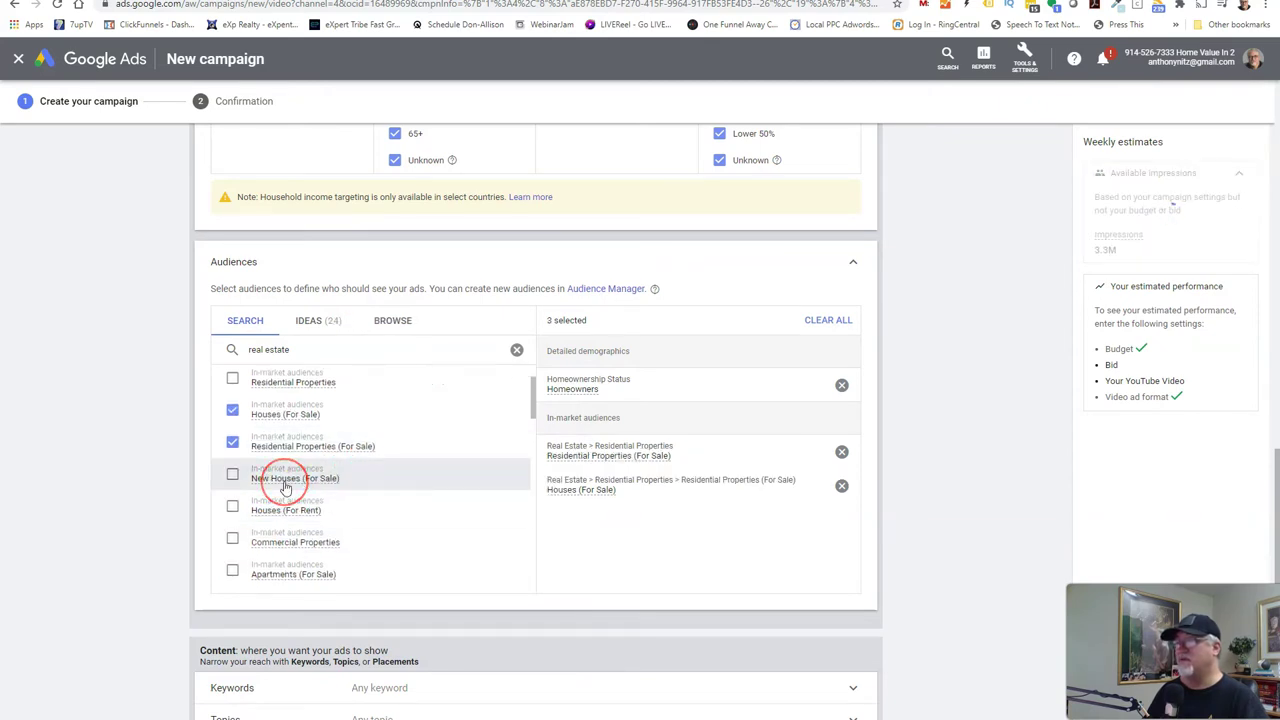
pyautogui.moveTo(286, 486)
pyautogui.moveTo(231, 478); pyautogui.dragTo(232, 475)
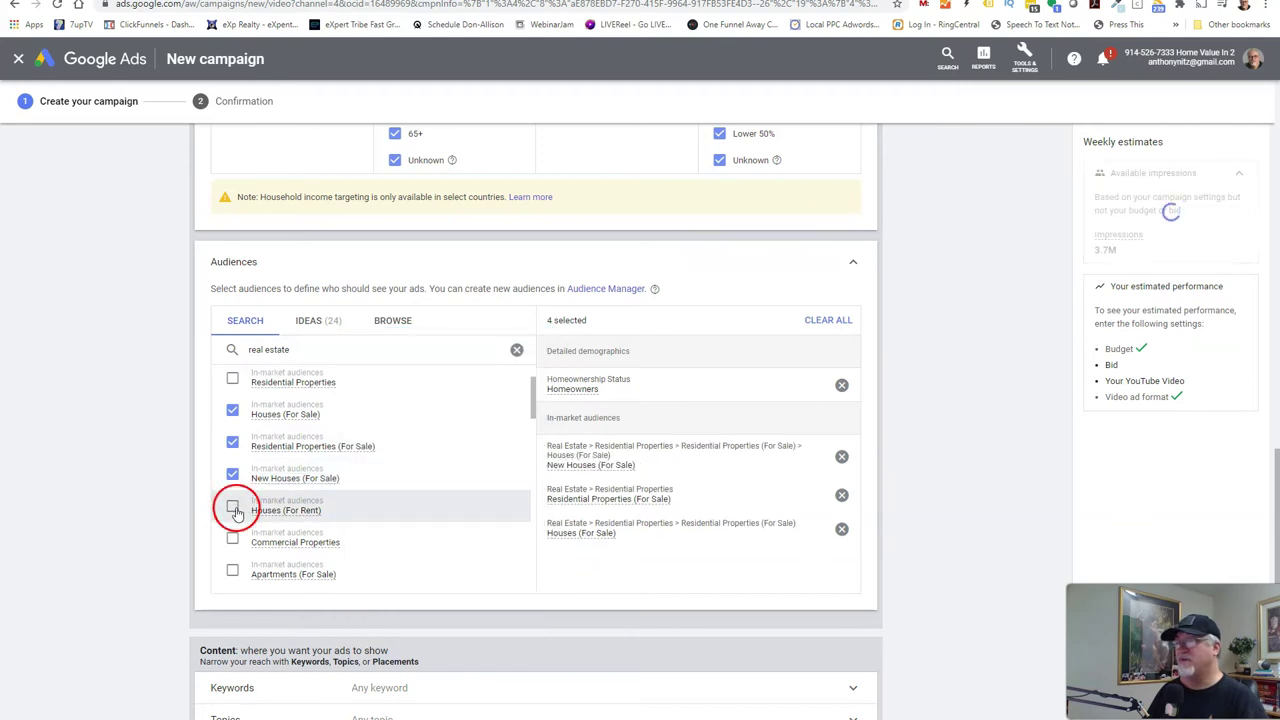
# - Check the Houses (For Rent) audience details and add the in-market audiences Apartments (For Sale) and New Apartments (For Sale)
pyautogui.moveTo(287, 515)
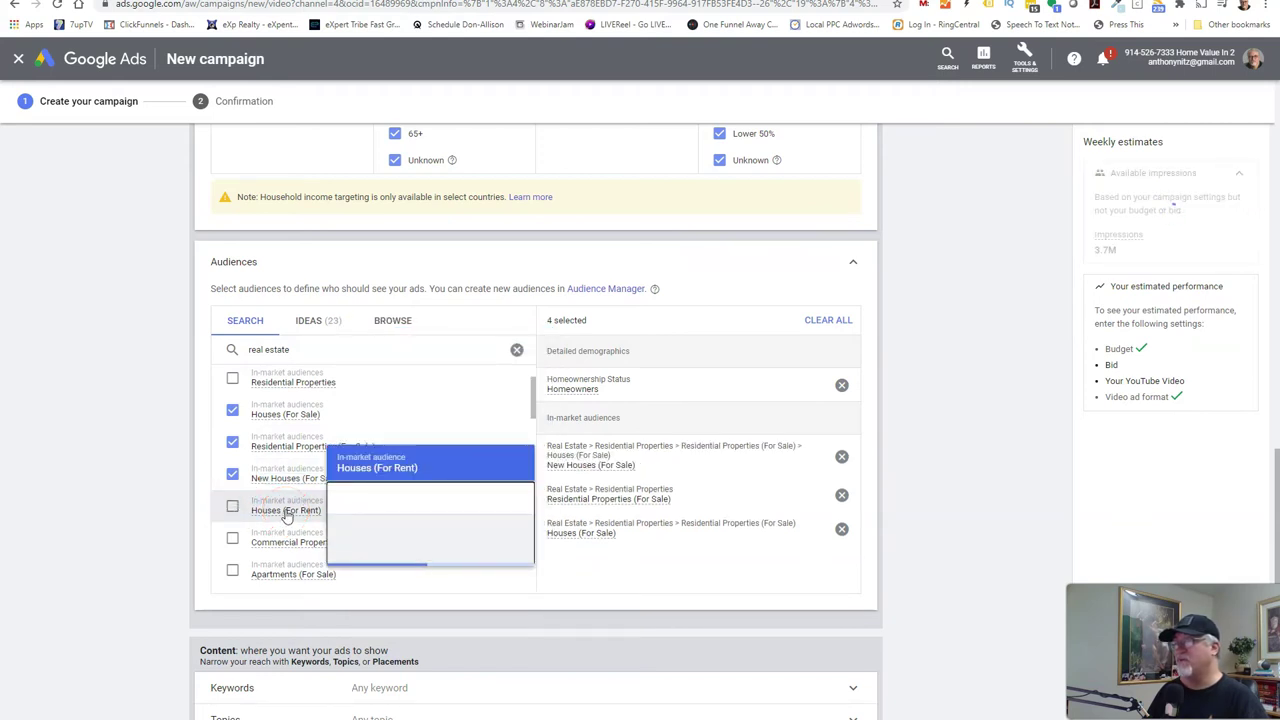
pyautogui.scroll(-3, 287, 515)
pyautogui.moveTo(297, 443)
pyautogui.mouseDown()
pyautogui.moveTo(297, 400)
pyautogui.moveTo(281, 385)
pyautogui.mouseUp()
pyautogui.moveTo(281, 385)
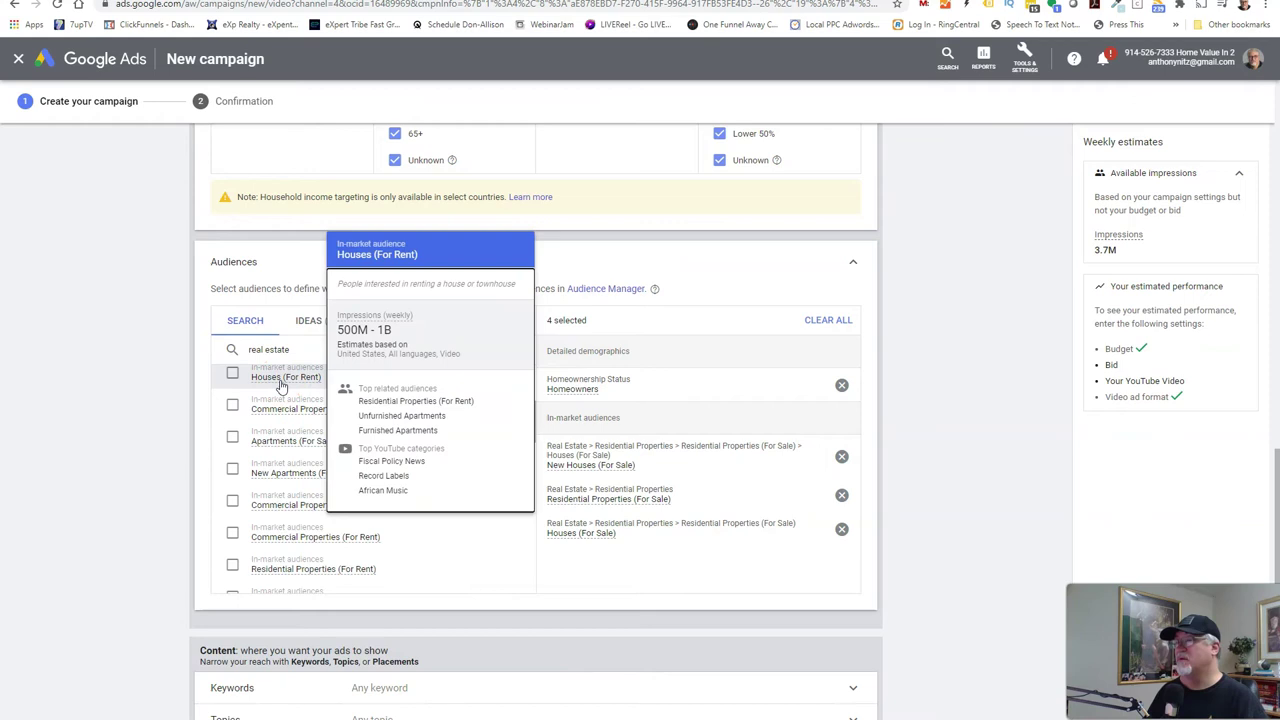
pyautogui.moveTo(277, 397)
pyautogui.mouseDown()
pyautogui.moveTo(271, 407)
pyautogui.moveTo(429, 423)
pyautogui.moveTo(471, 451)
pyautogui.moveTo(351, 466)
pyautogui.moveTo(289, 440)
pyautogui.mouseUp()
pyautogui.moveTo(291, 447)
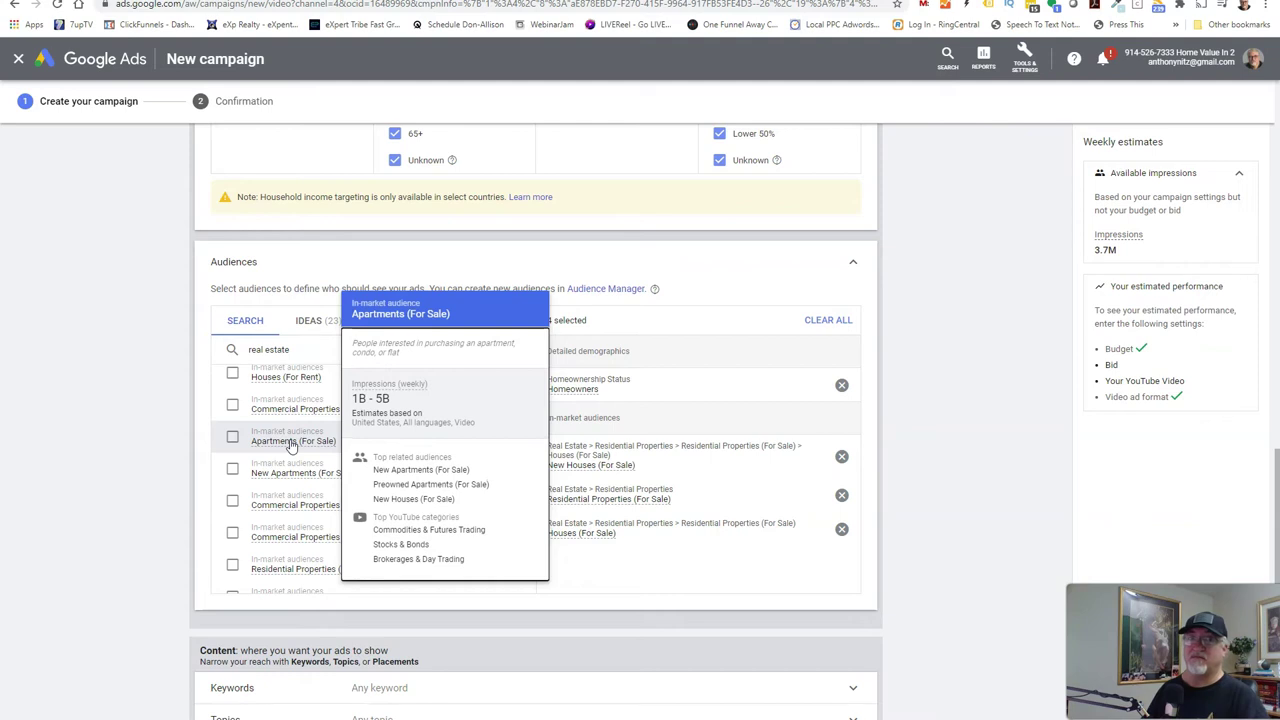
pyautogui.click(232, 438)
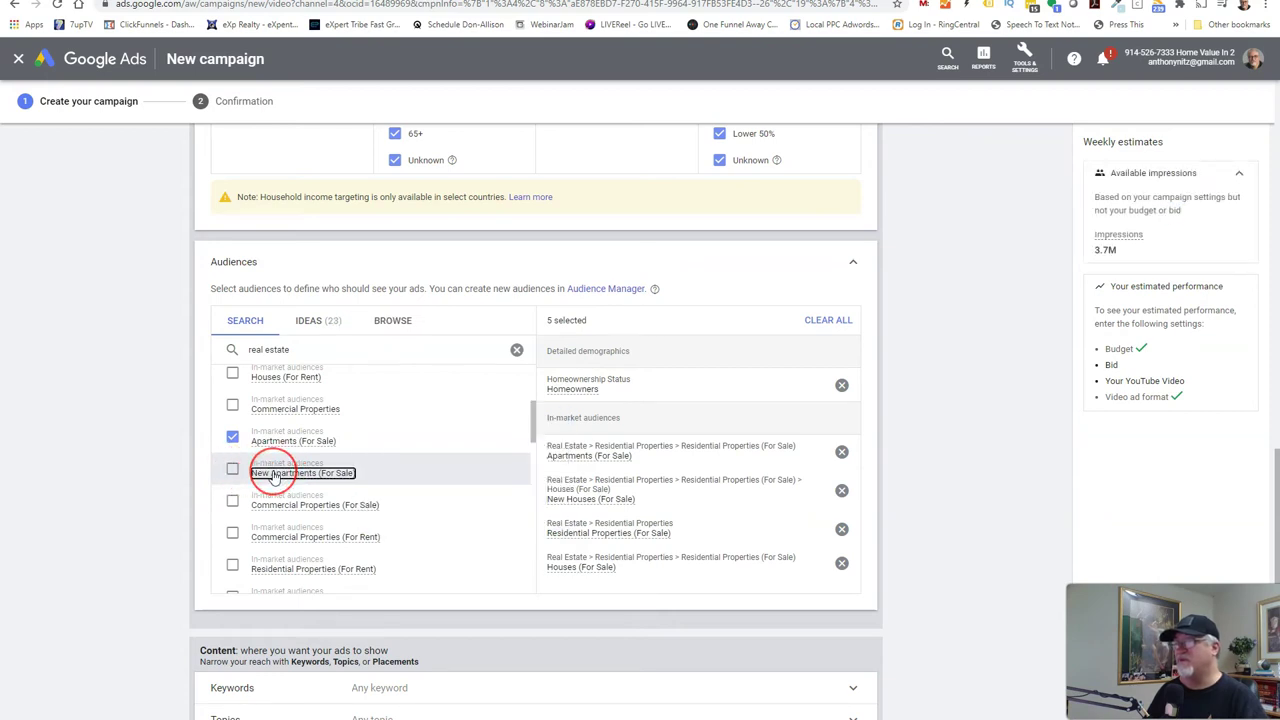
pyautogui.moveTo(274, 477)
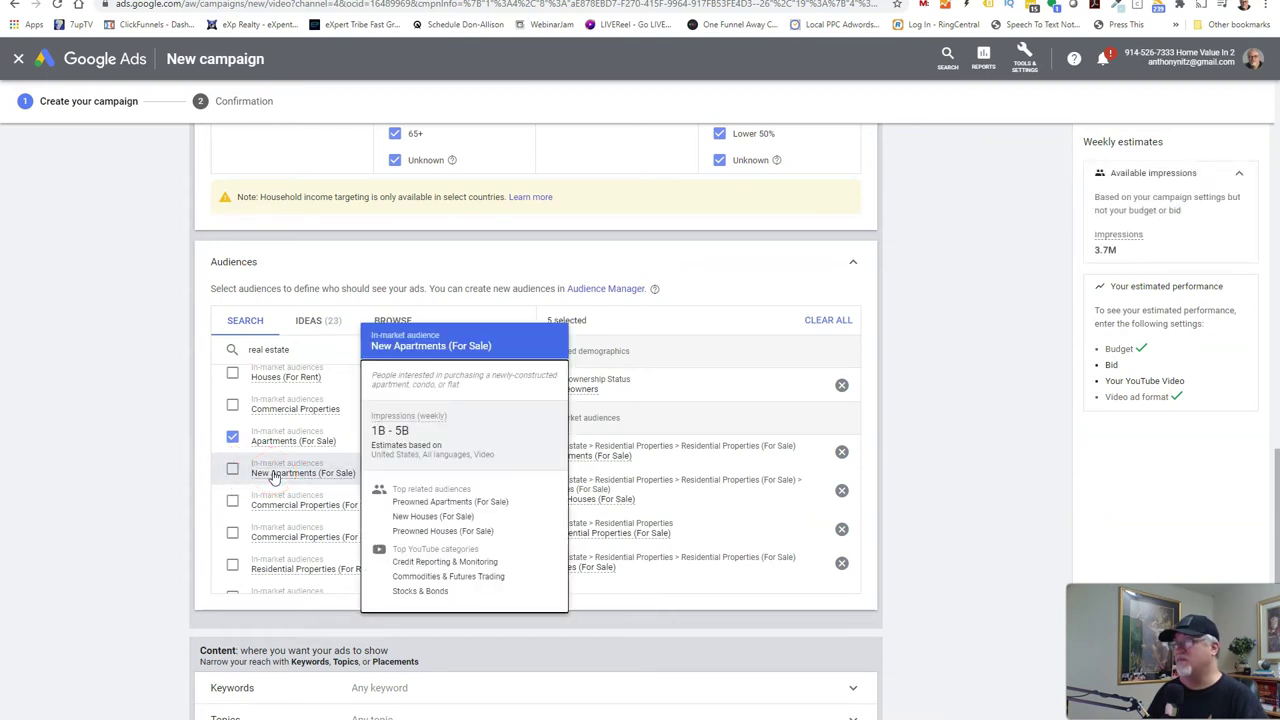
pyautogui.click(232, 469)
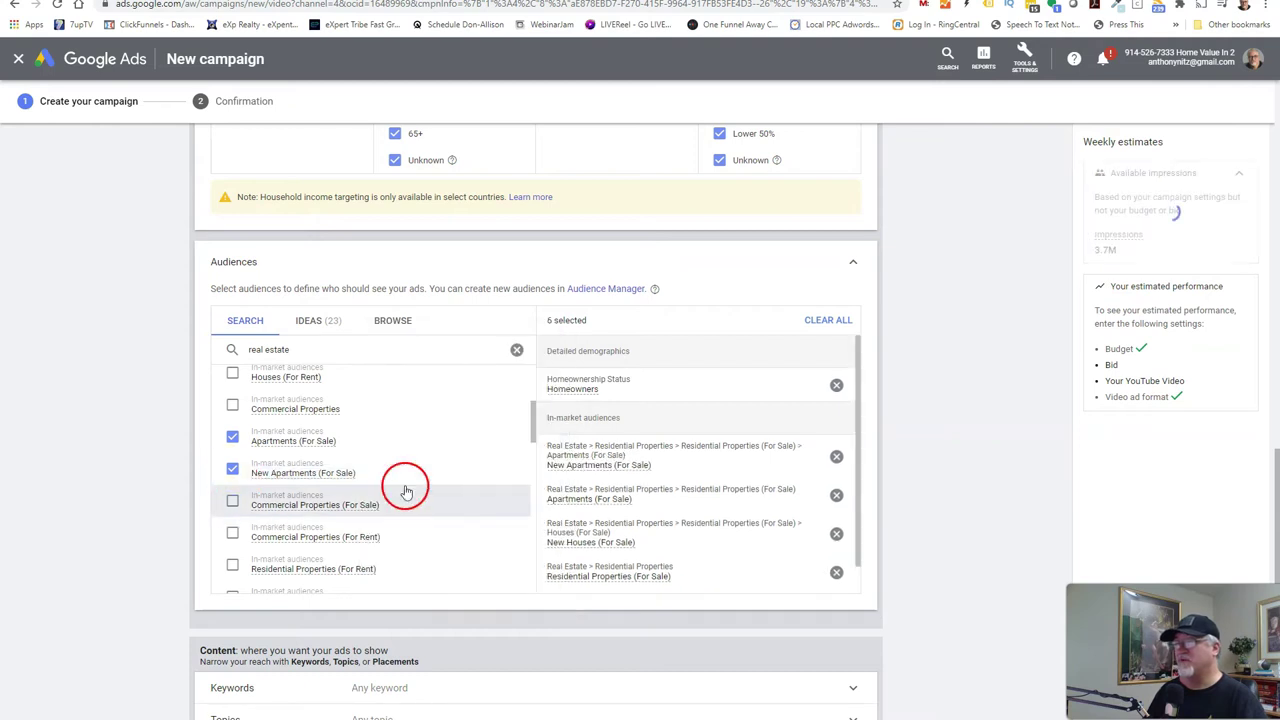
# - Find the life event audience Purchasing a Home, review its details and add it to the ad group
pyautogui.scroll(-2, 423, 478)
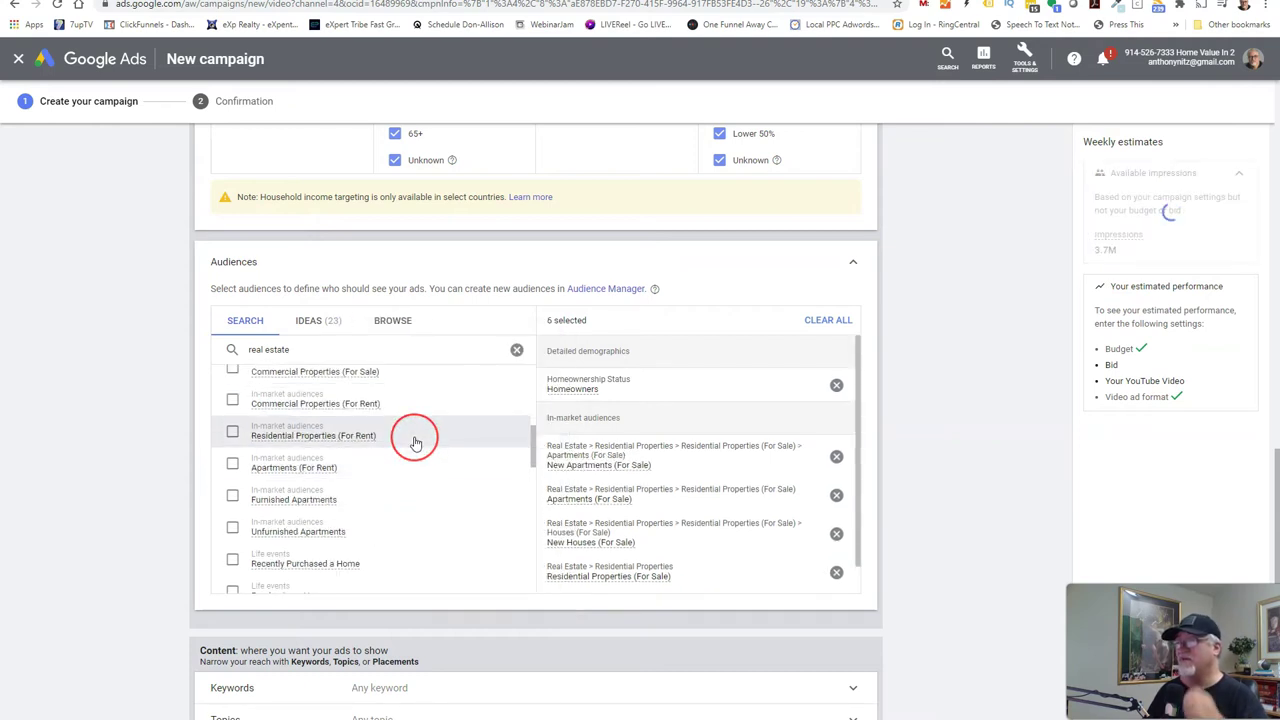
pyautogui.scroll(1, 416, 443)
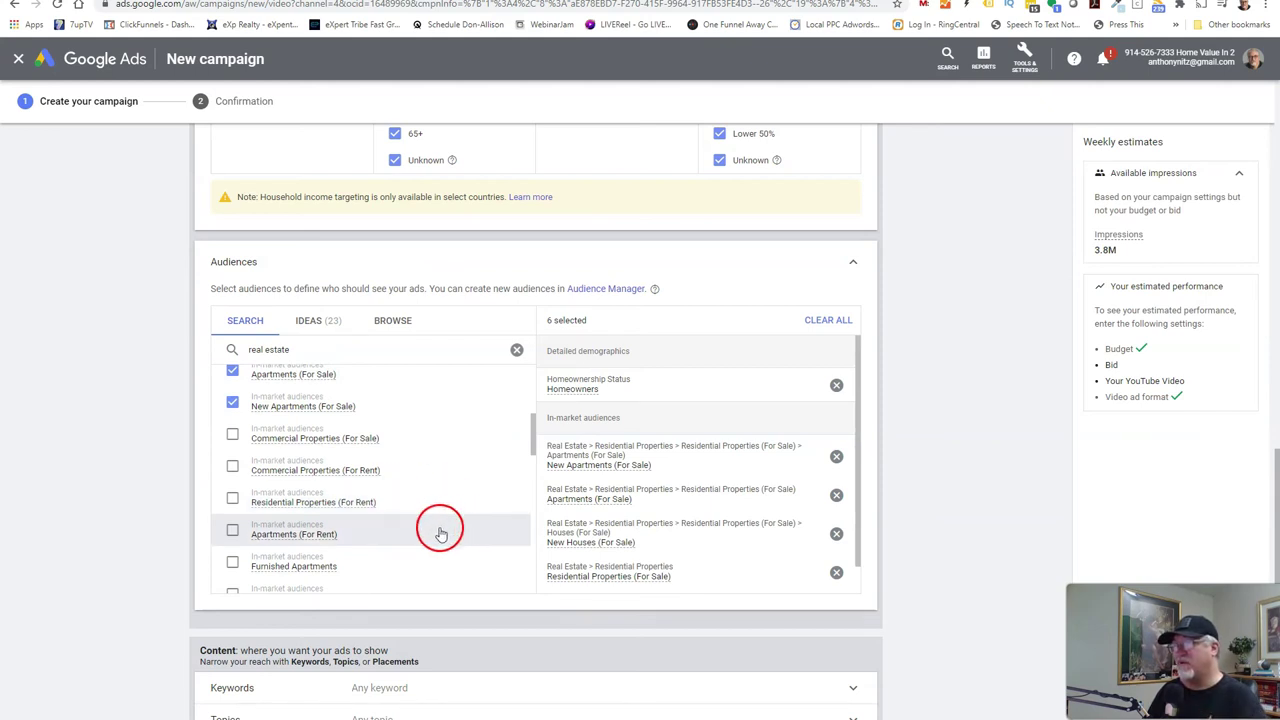
pyautogui.scroll(-2, 400, 556)
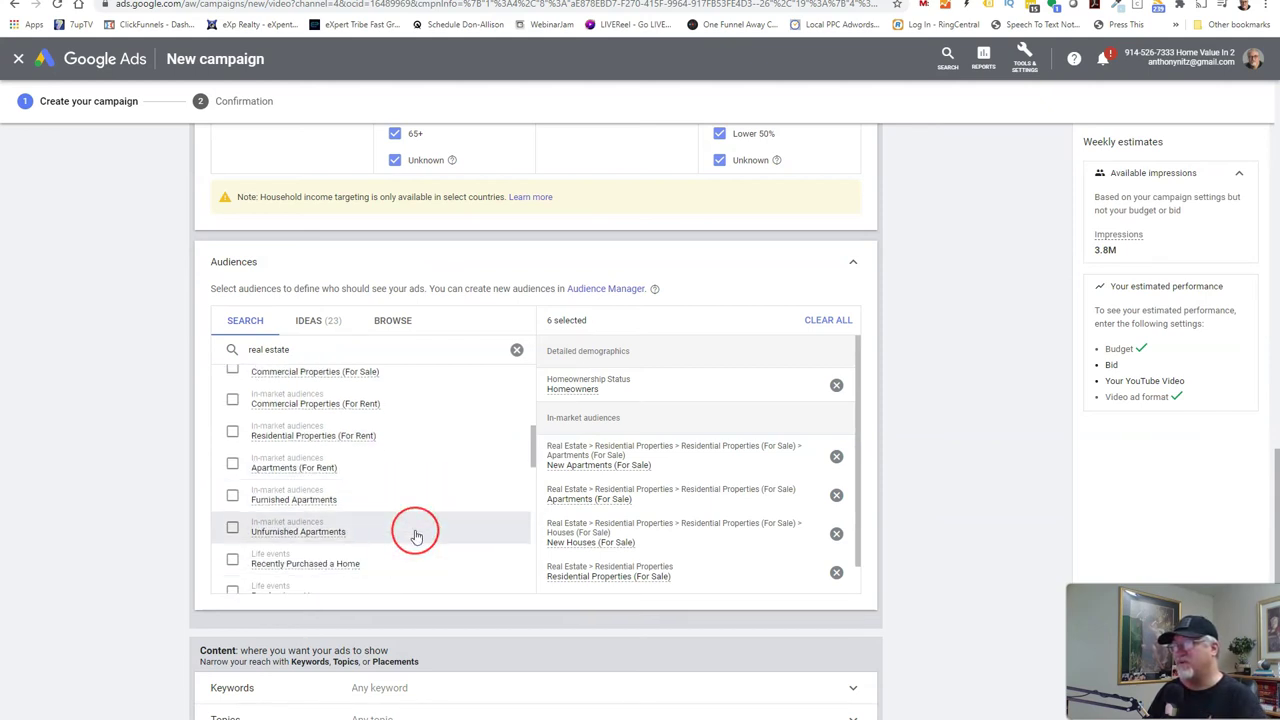
pyautogui.scroll(-2, 416, 537)
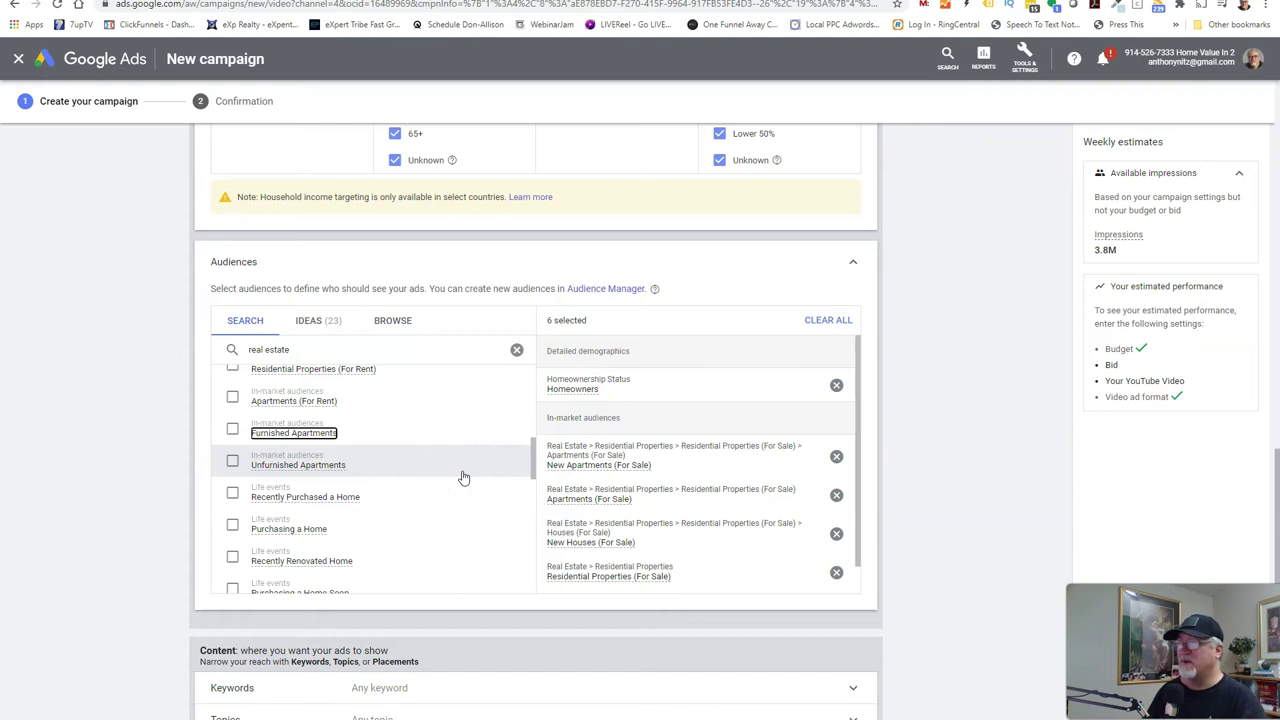
pyautogui.scroll(-2, 463, 478)
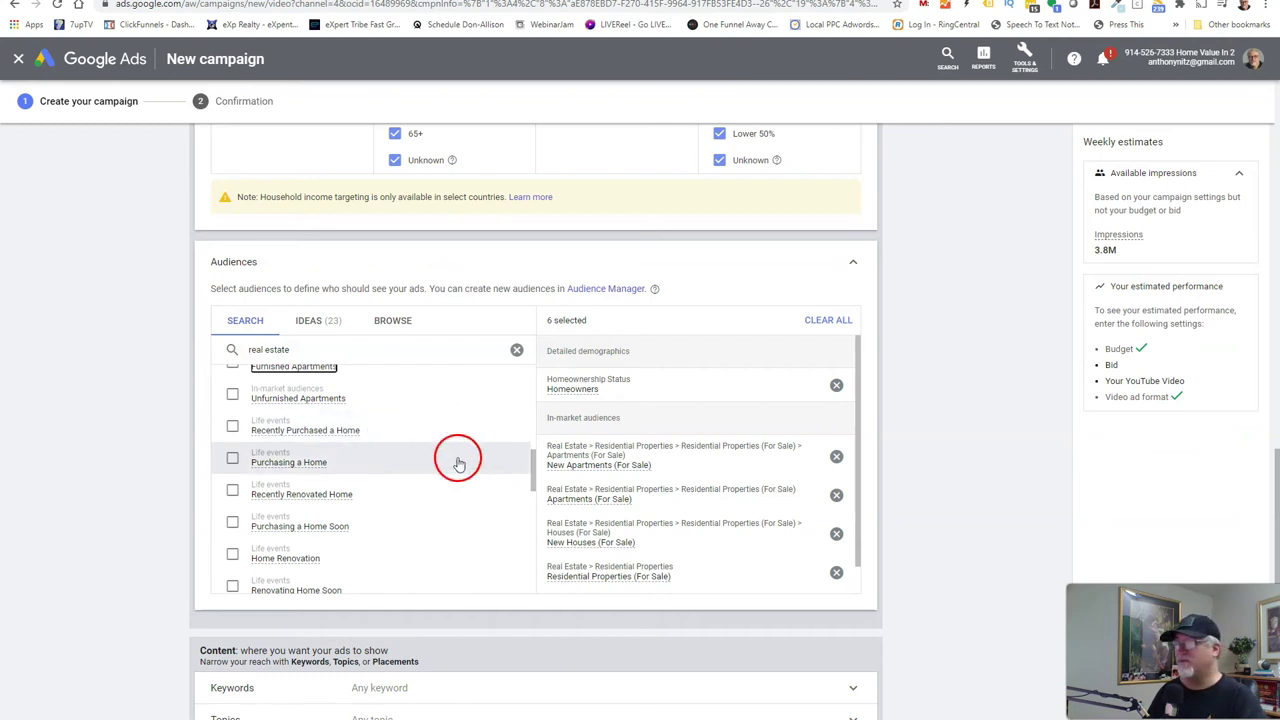
pyautogui.moveTo(306, 469)
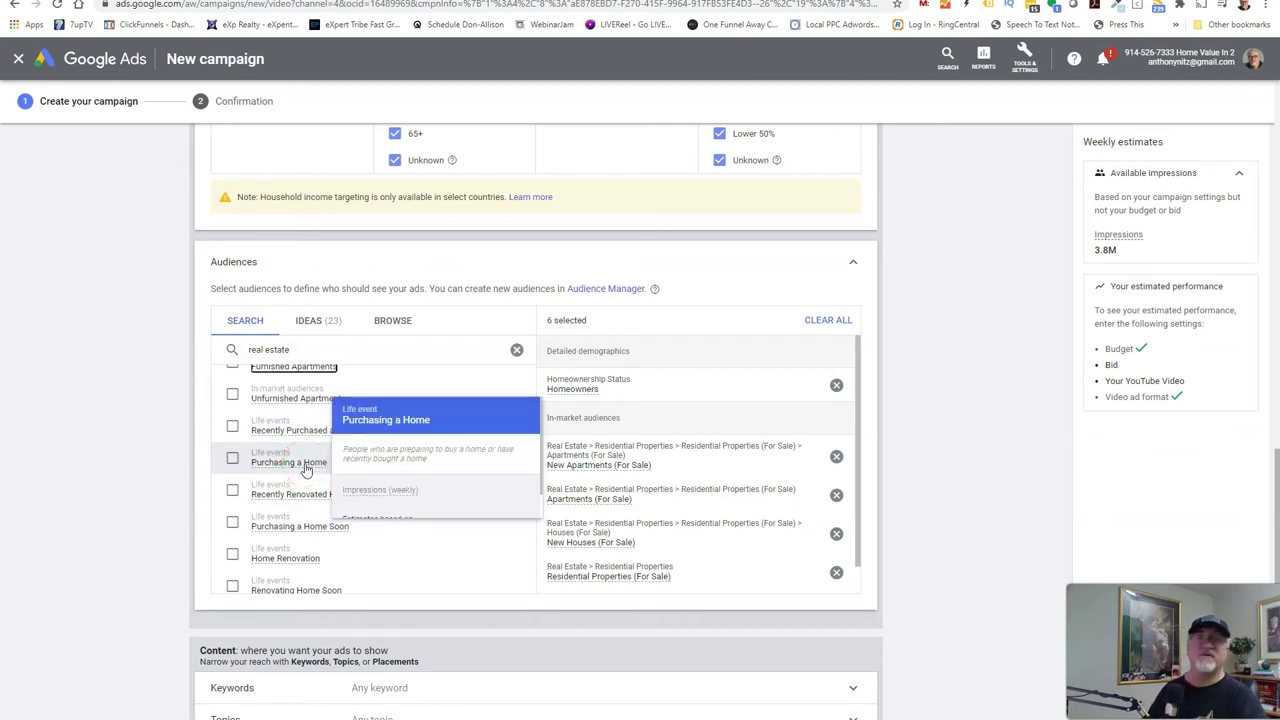
pyautogui.click(279, 466)
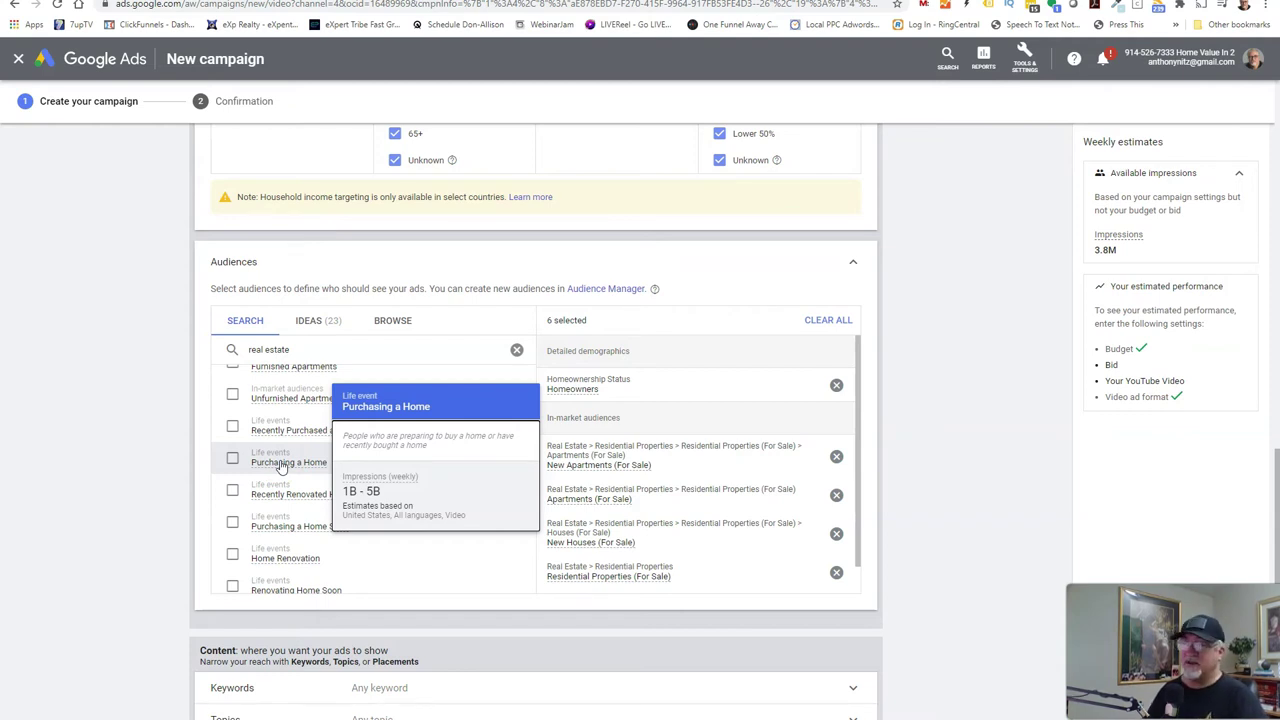
pyautogui.click(300, 462)
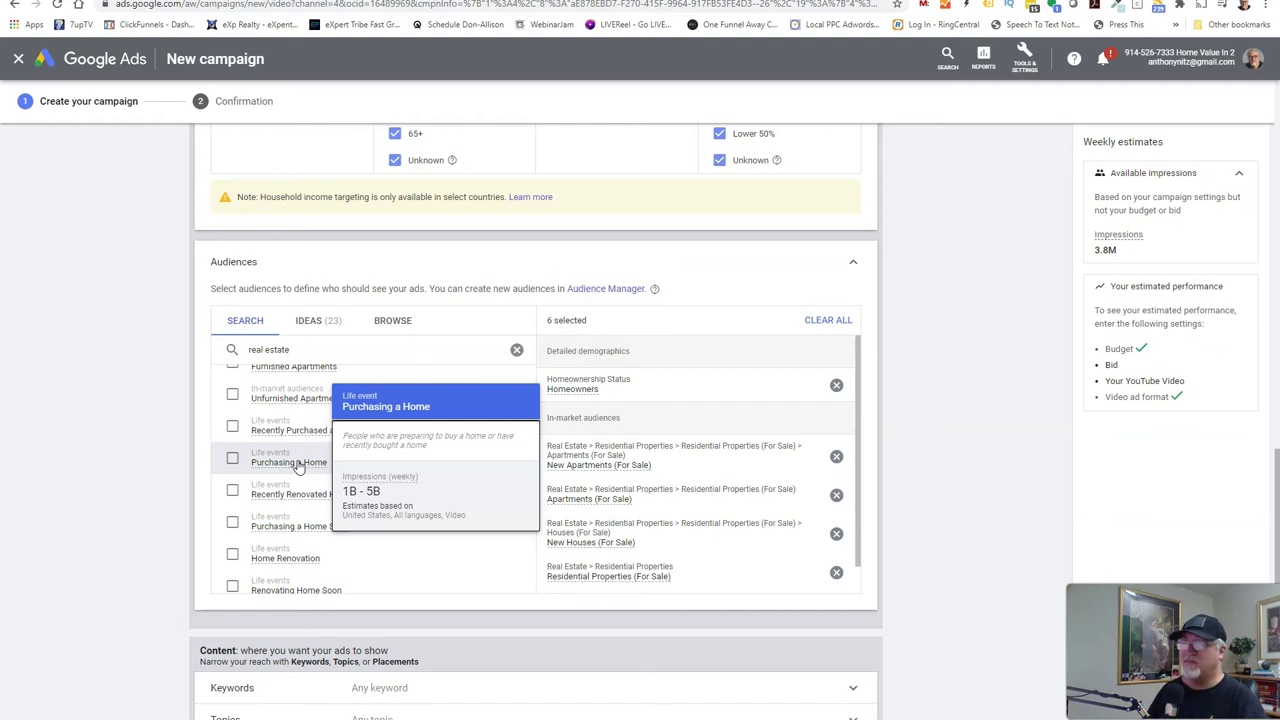
pyautogui.click(233, 460)
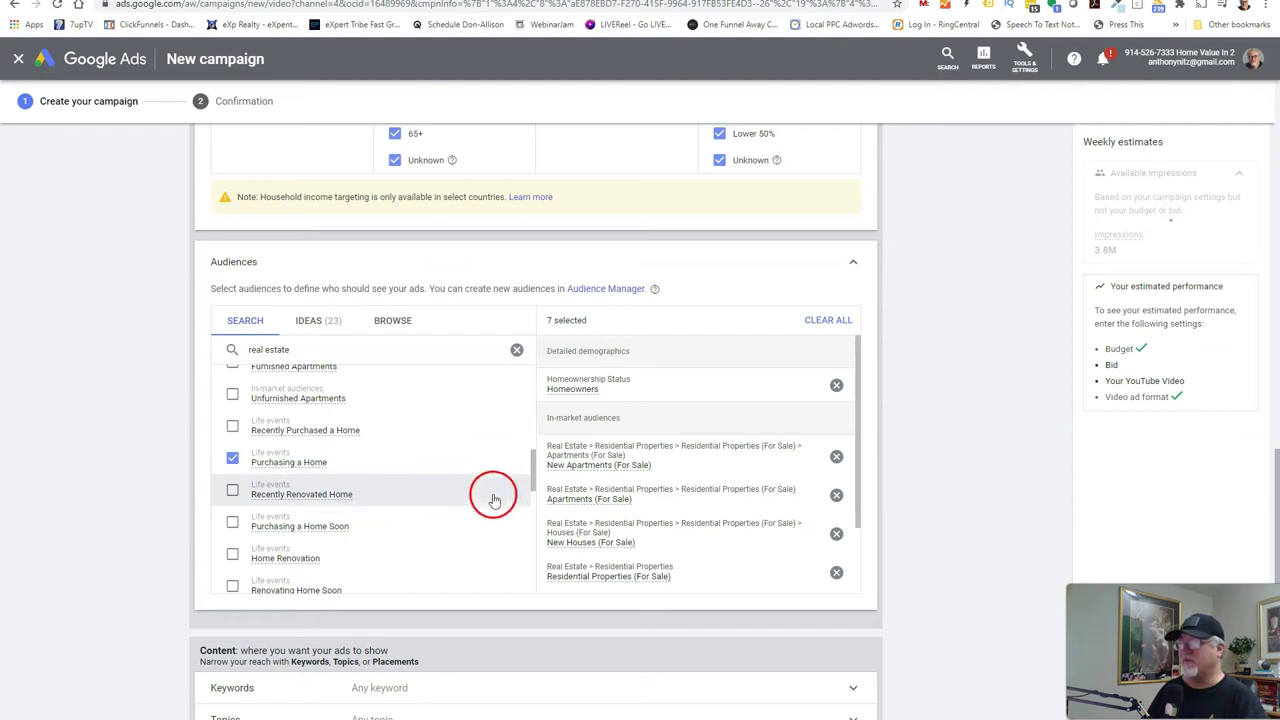
# - Review the details of the life event audience Purchasing a Home Soon and add it to the ad group
pyautogui.scroll(-1, 485, 495)
pyautogui.scroll(-5, 485, 495)
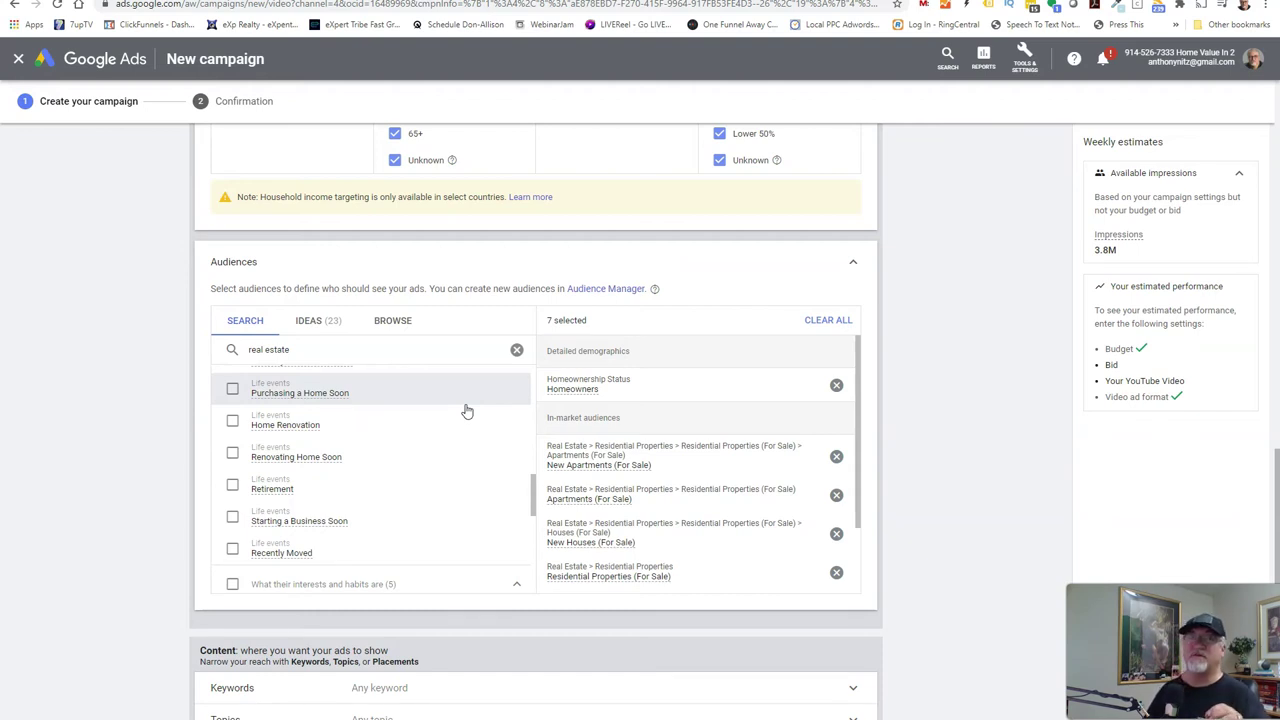
pyautogui.click(349, 388)
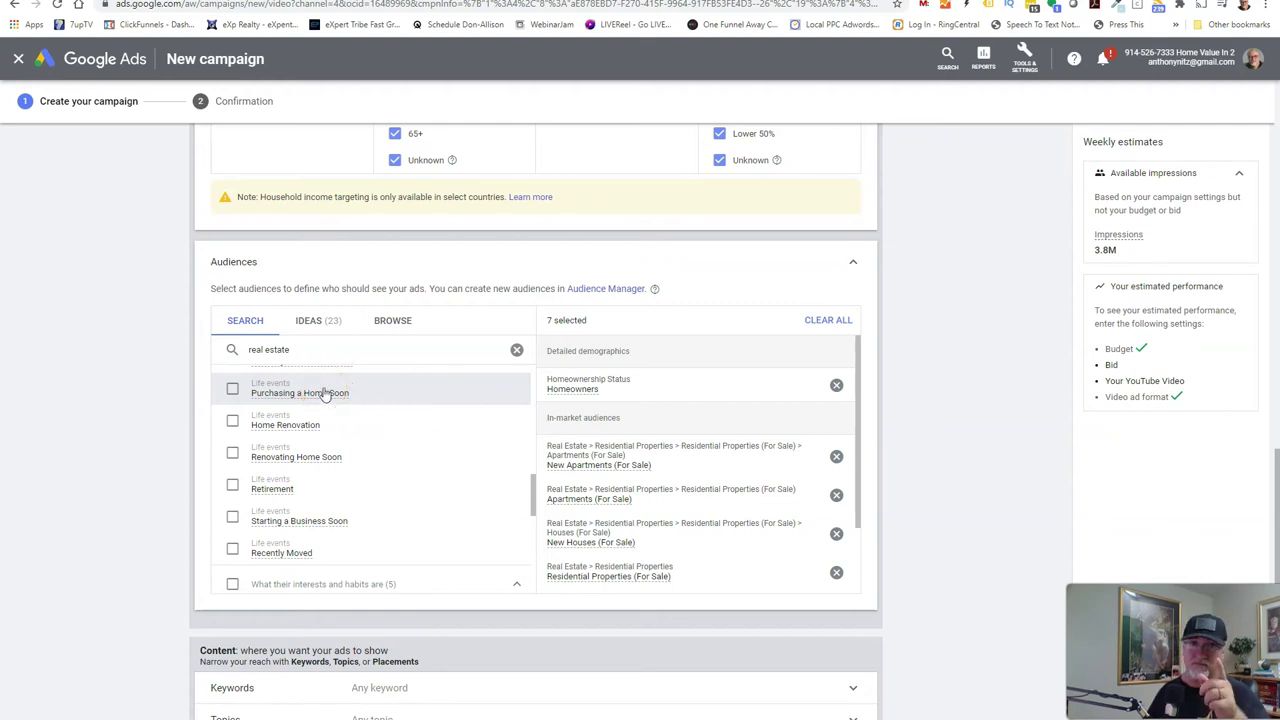
pyautogui.click(318, 395)
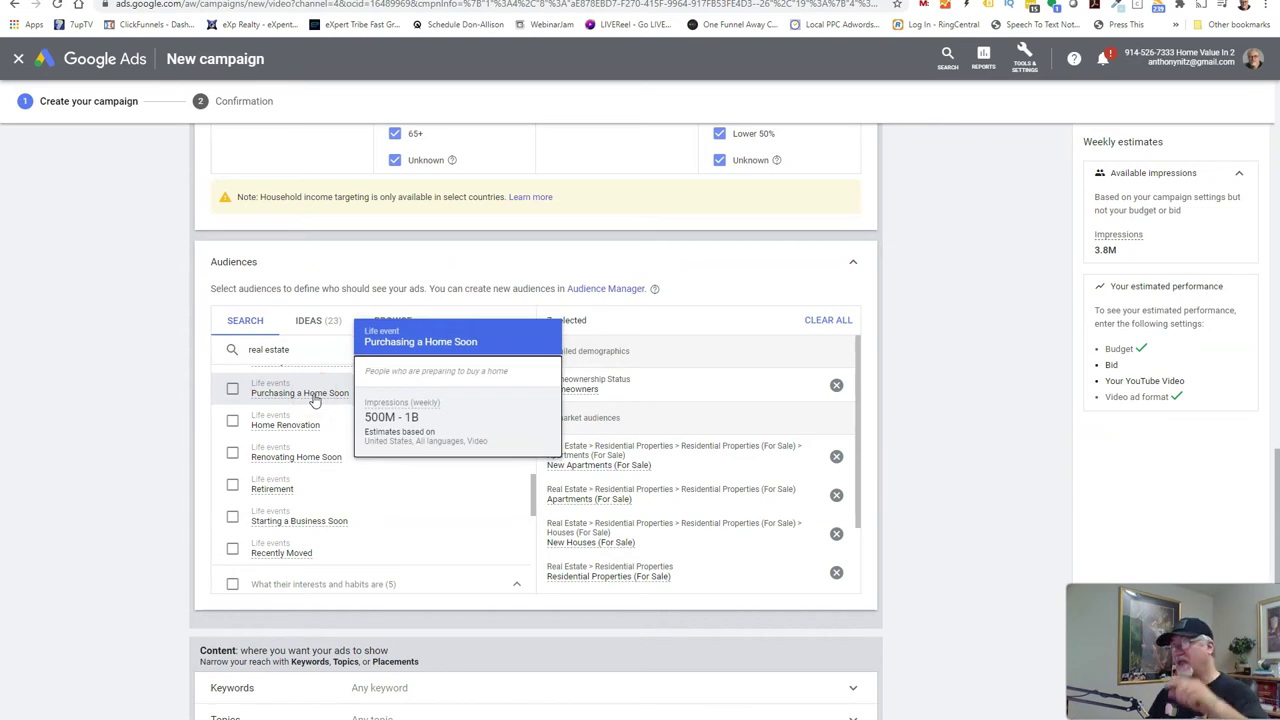
pyautogui.click(232, 389)
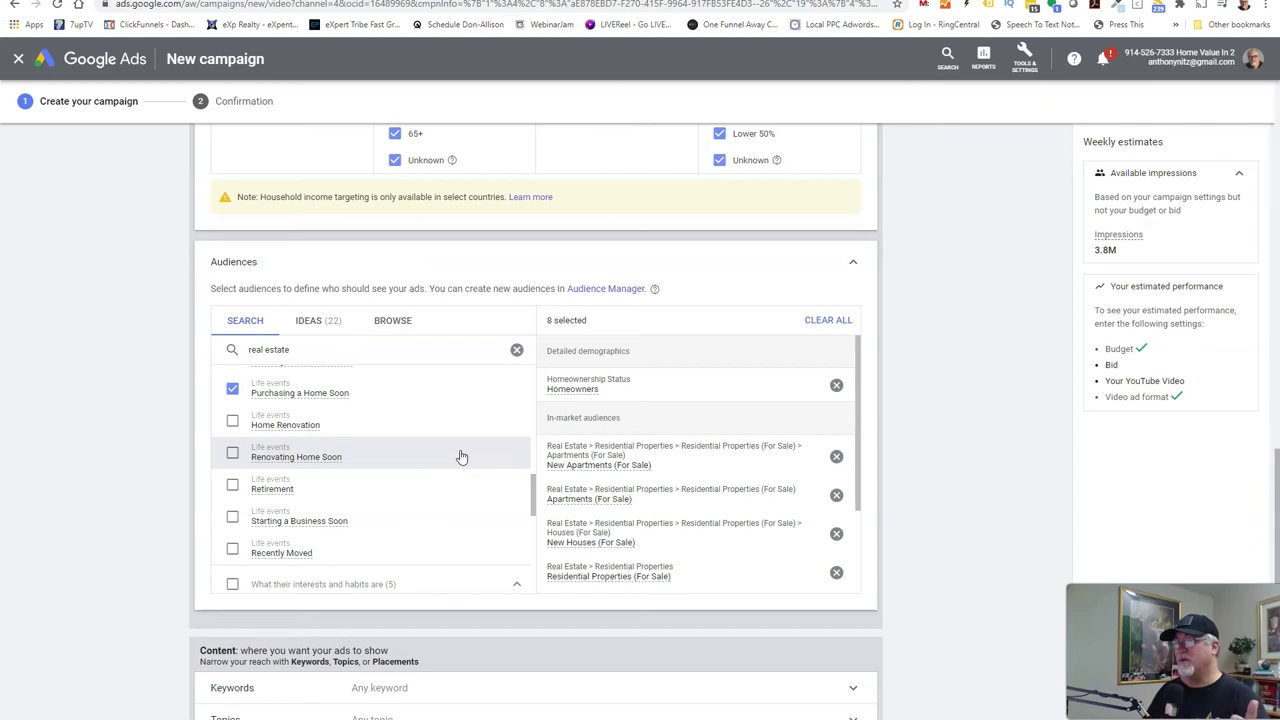
# - Review the remaining life event audiences, including Renovating Home Soon, Retirement and Recently Moved
pyautogui.click(352, 470)
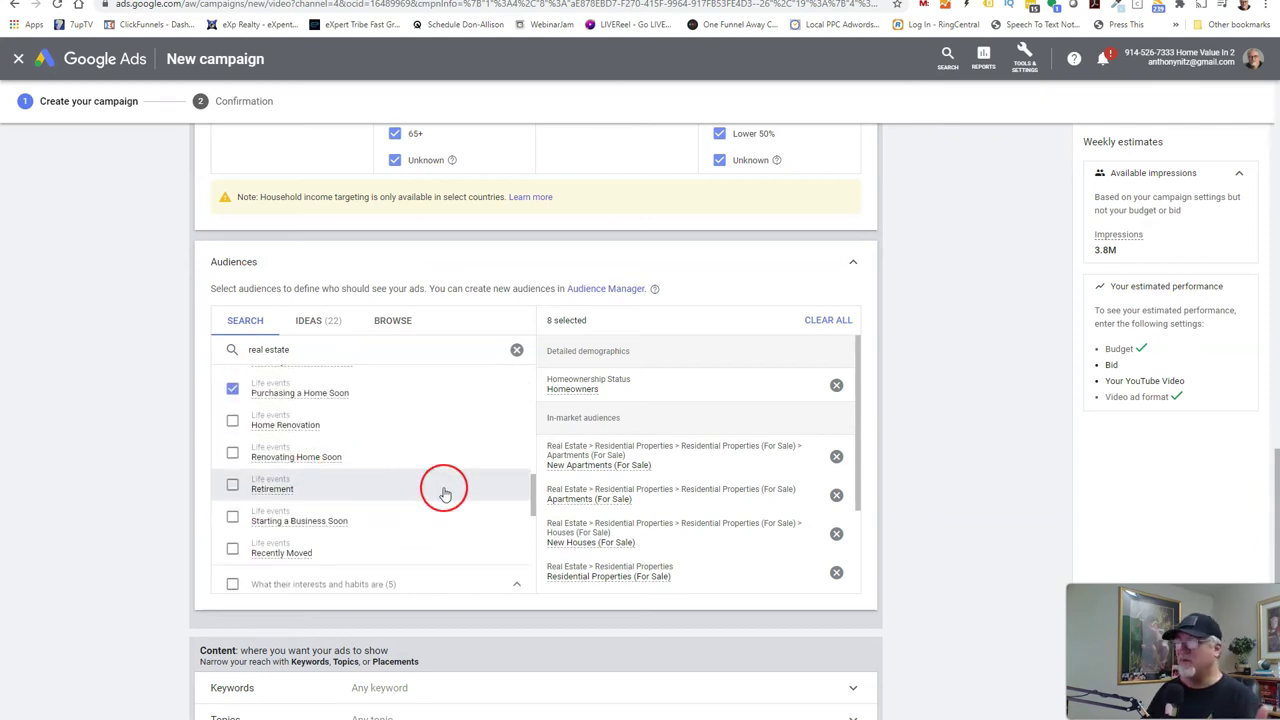
pyautogui.scroll(-1, 445, 493)
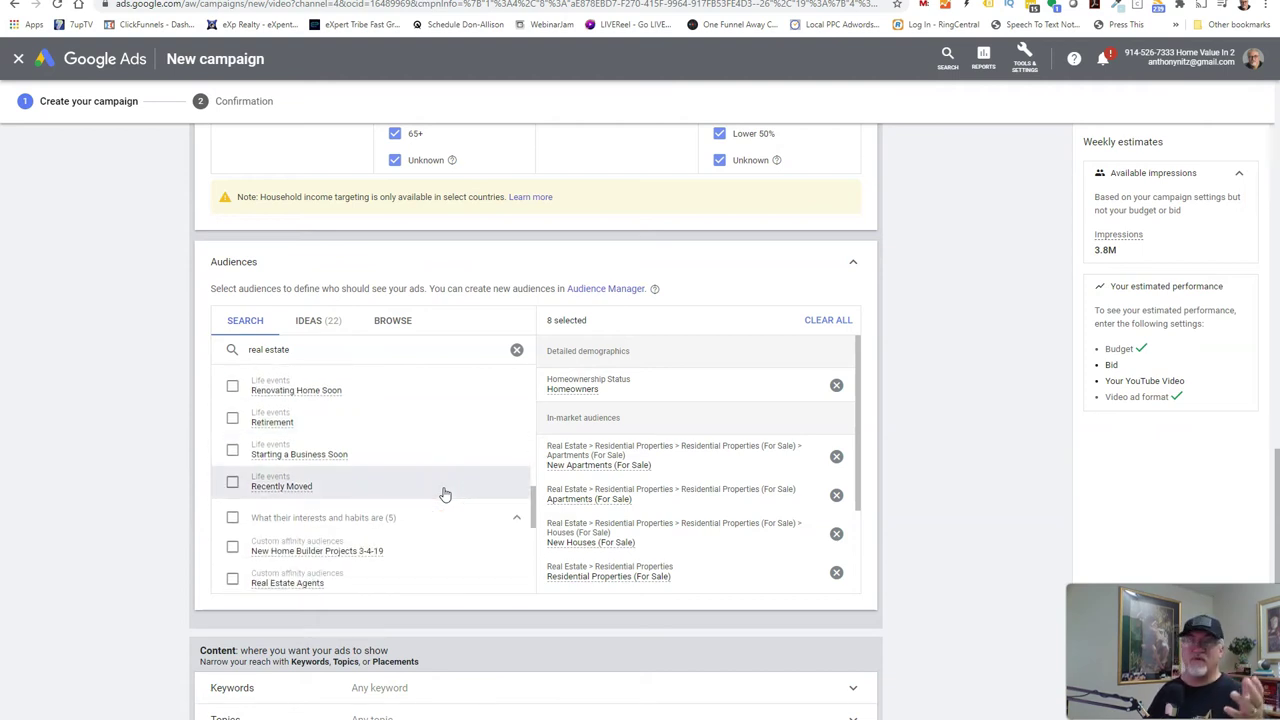
pyautogui.click(445, 431)
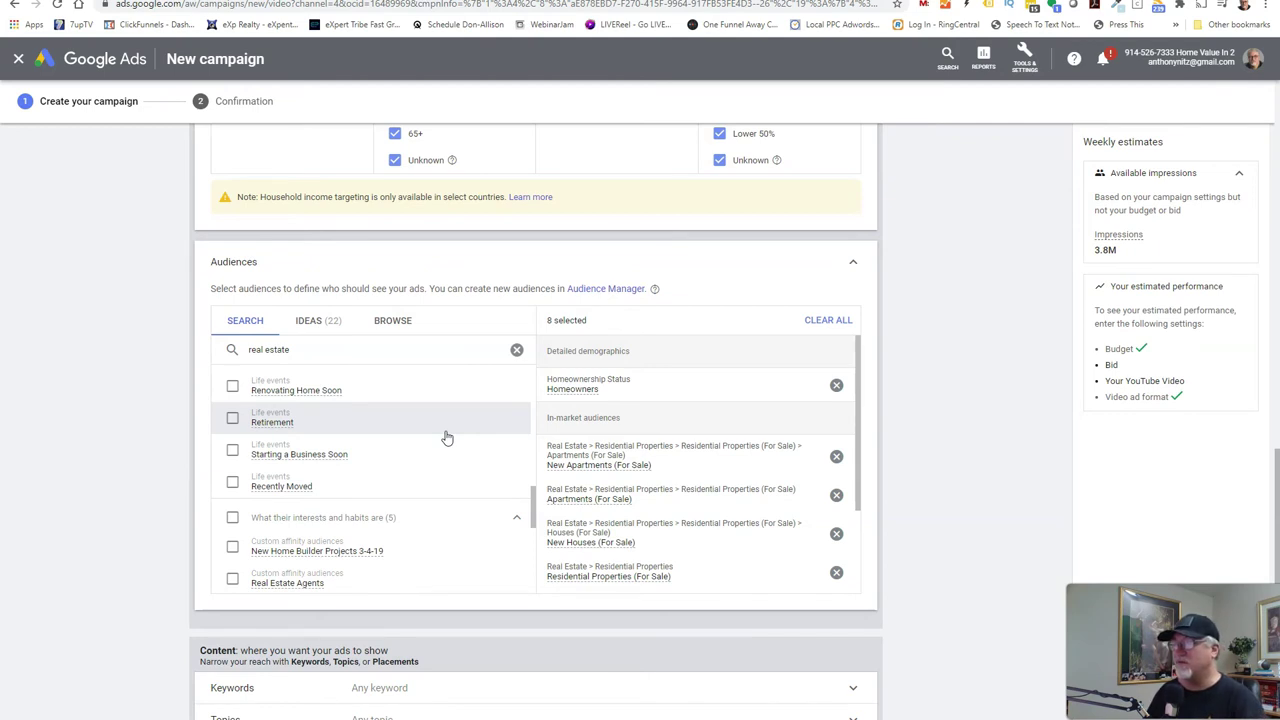
pyautogui.click(446, 436)
pyautogui.click(450, 479)
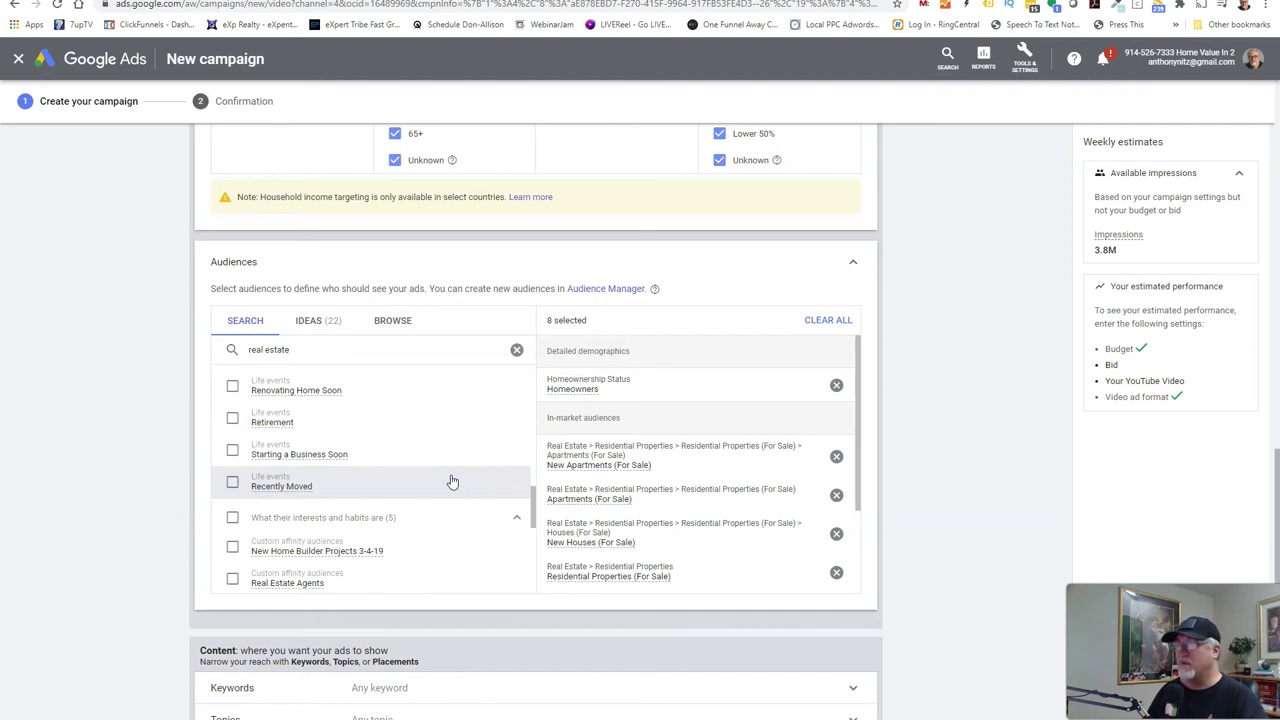
# - Recheck the campaign's targeted postal code locations and the list of audiences selected for the ad group
pyautogui.scroll(5, 450, 480)
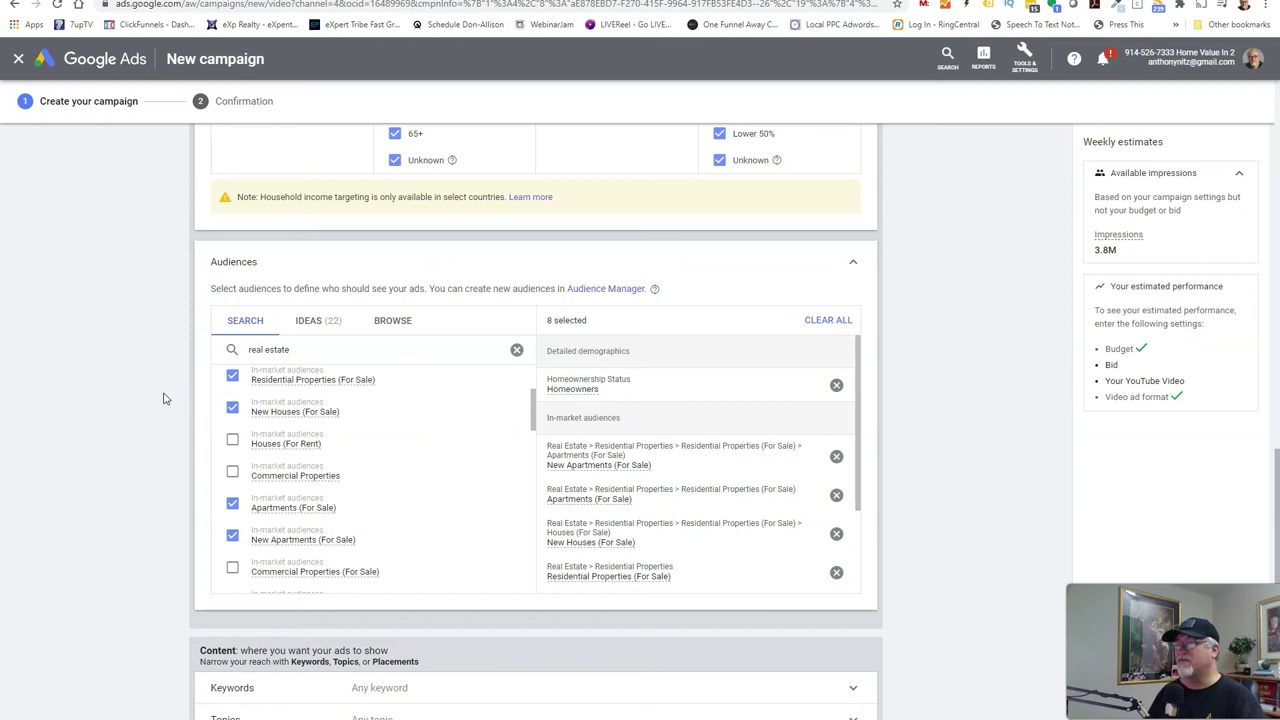
pyautogui.scroll(2, 165, 398)
pyautogui.scroll(3, 165, 398)
pyautogui.scroll(2, 165, 398)
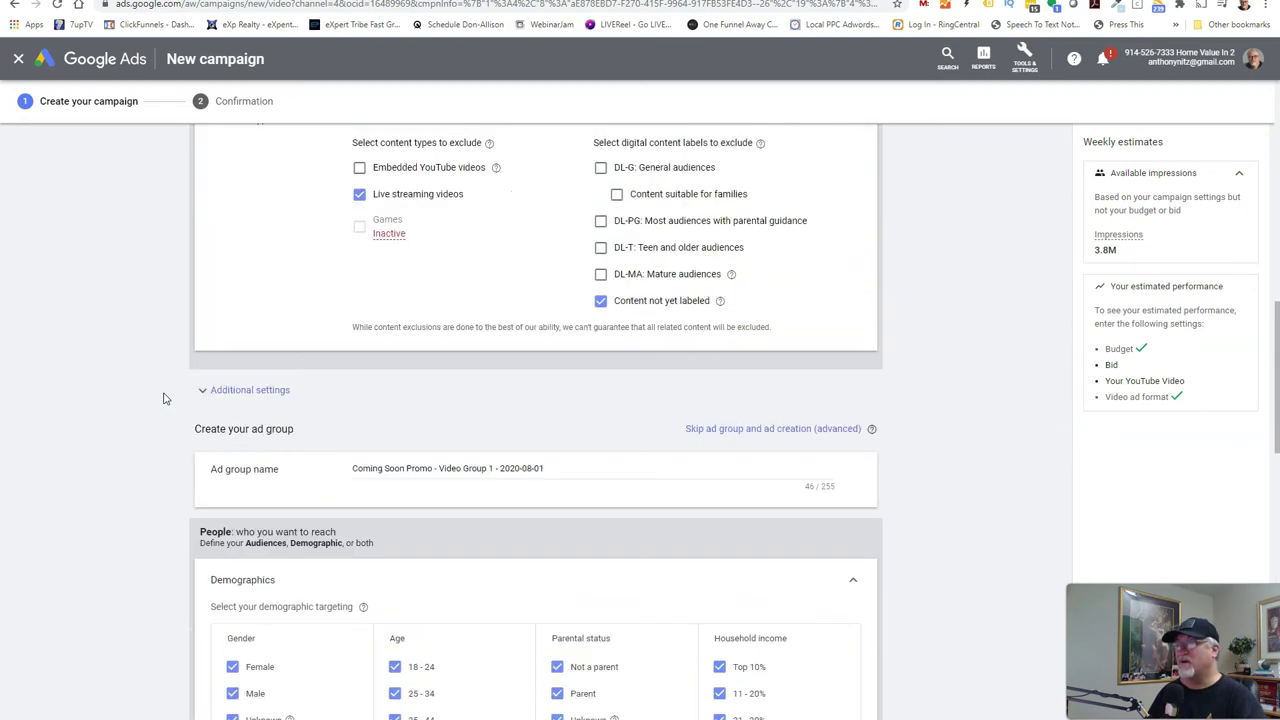
pyautogui.scroll(2, 165, 398)
pyautogui.scroll(3, 165, 398)
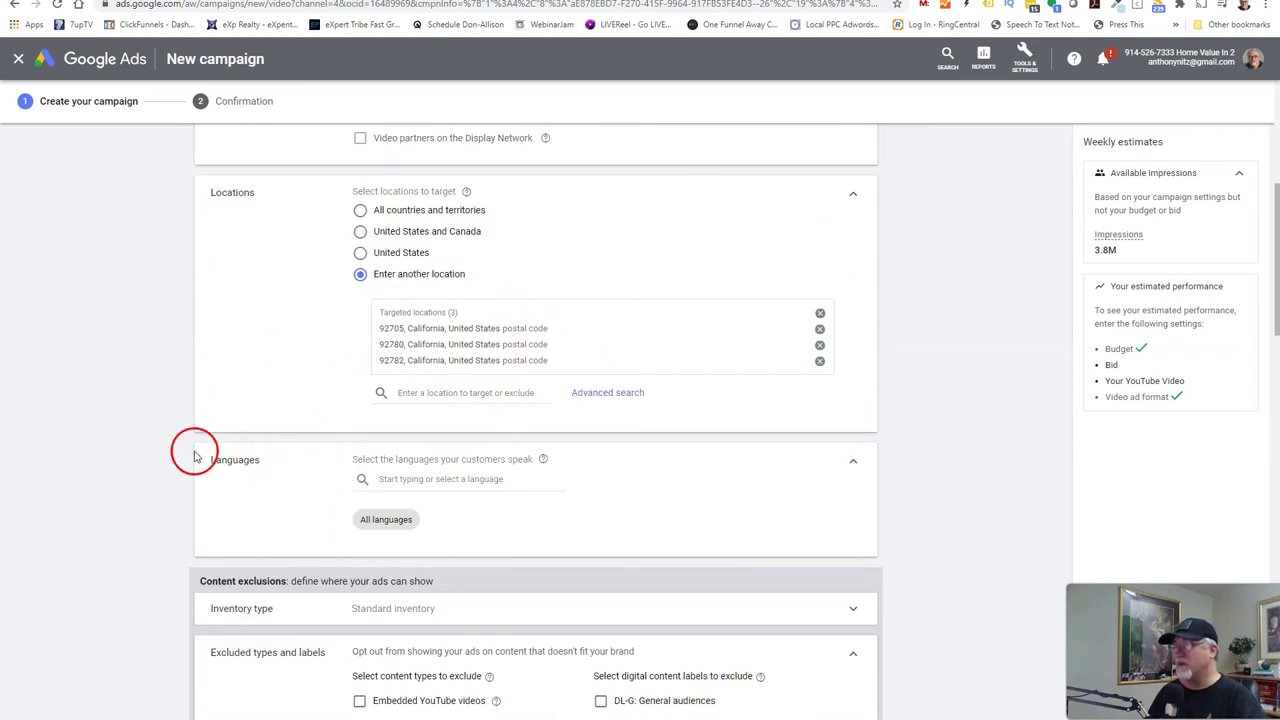
pyautogui.scroll(-10, 190, 449)
pyautogui.scroll(-1, 182, 448)
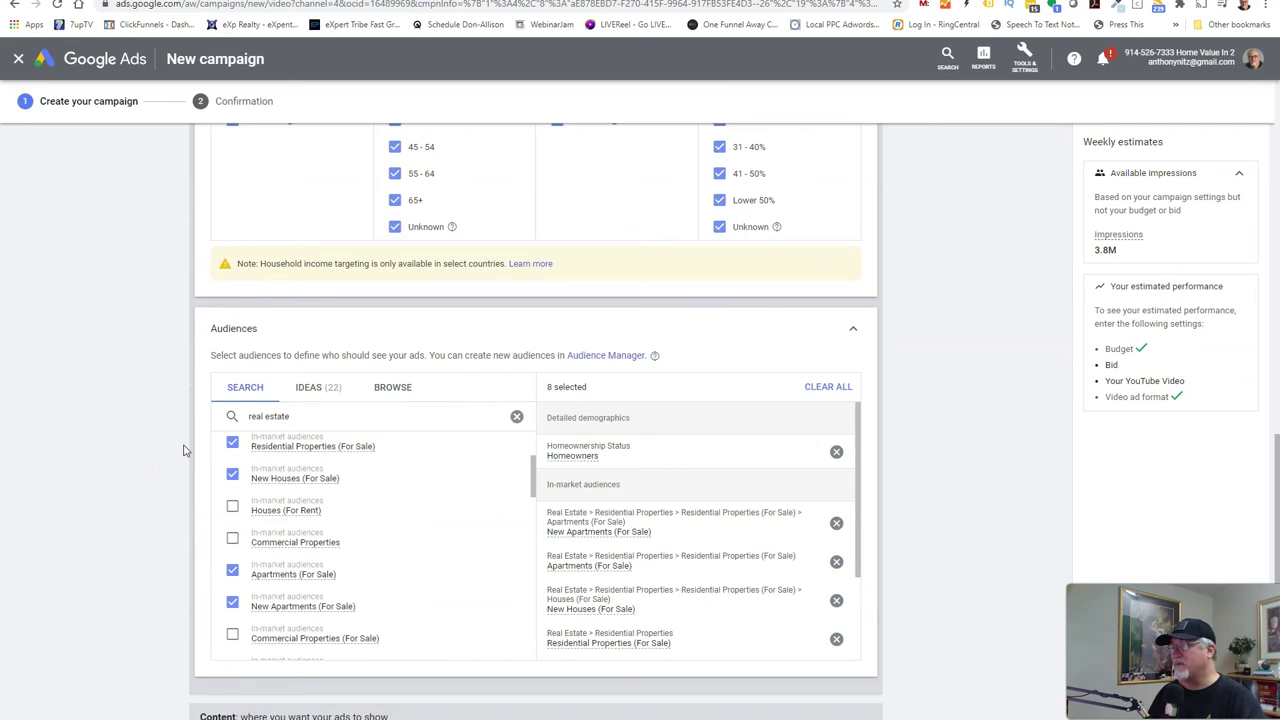
pyautogui.click(624, 452)
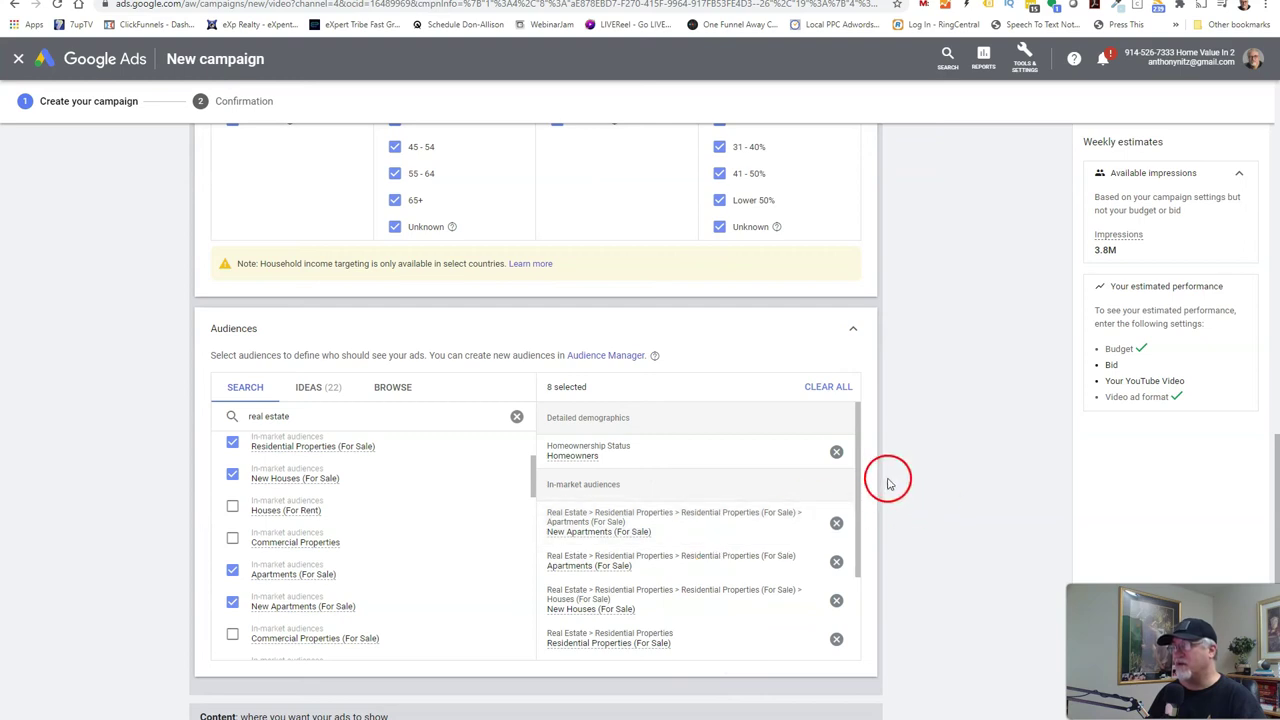
# - Open the ad group's content Topics and expand the Real Estate topic to examine its subtopics
pyautogui.scroll(-3, 870, 475)
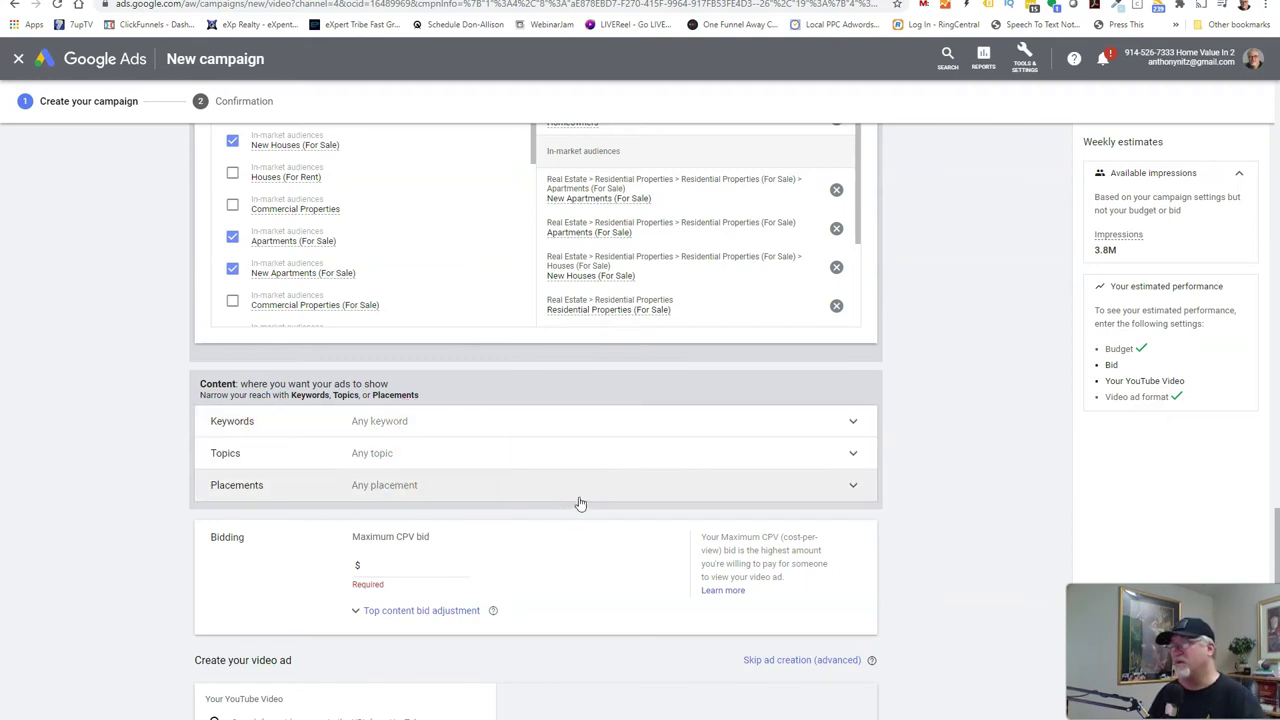
pyautogui.click(855, 460)
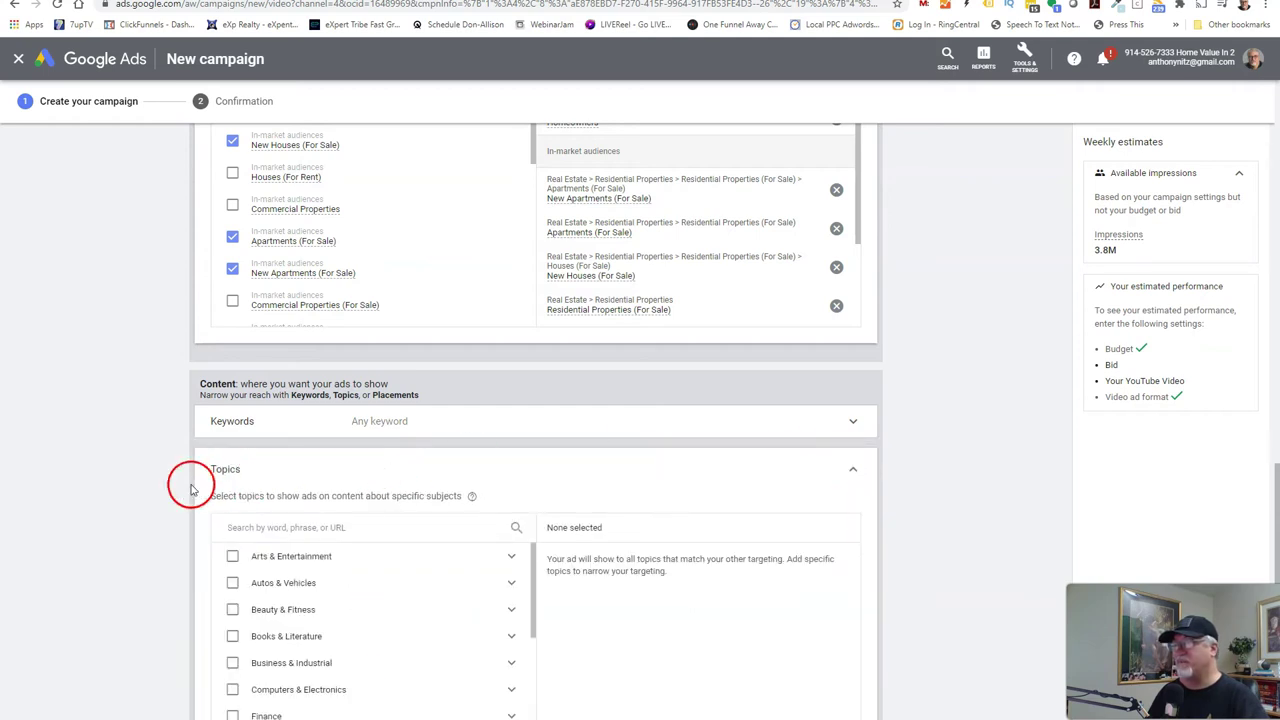
pyautogui.scroll(-2, 205, 487)
pyautogui.scroll(-2, 355, 465)
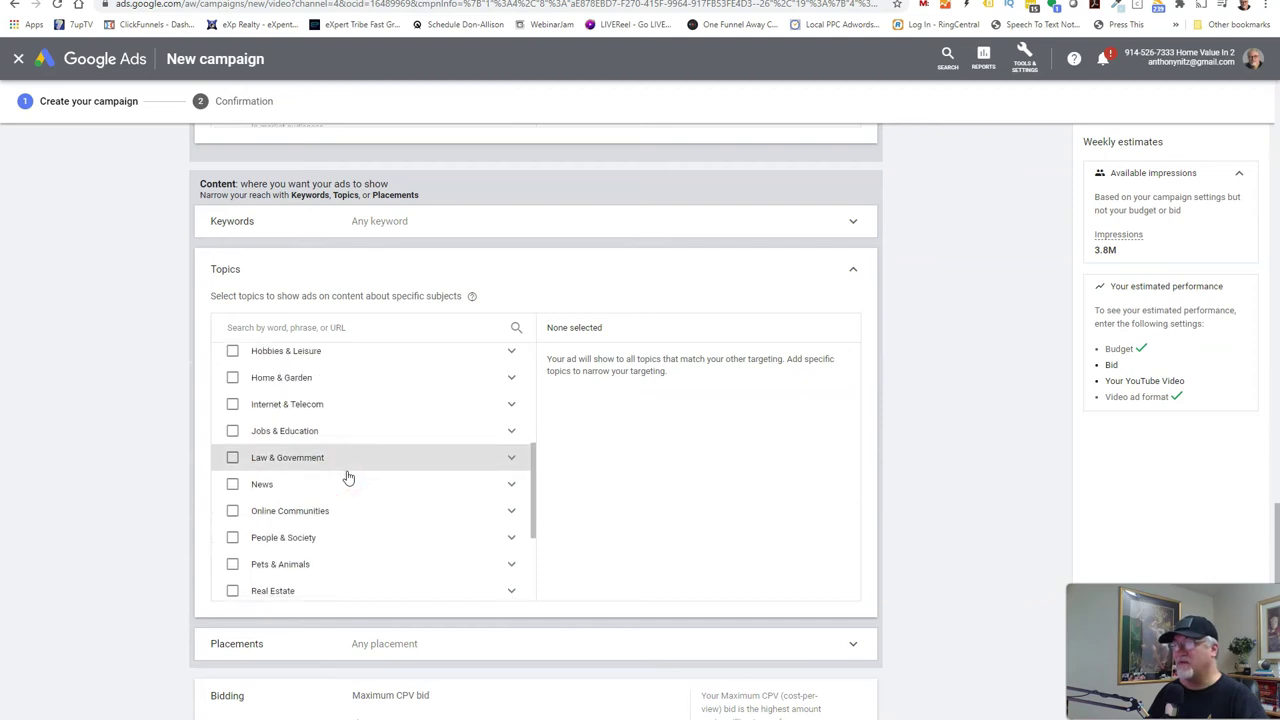
pyautogui.scroll(-1, 348, 478)
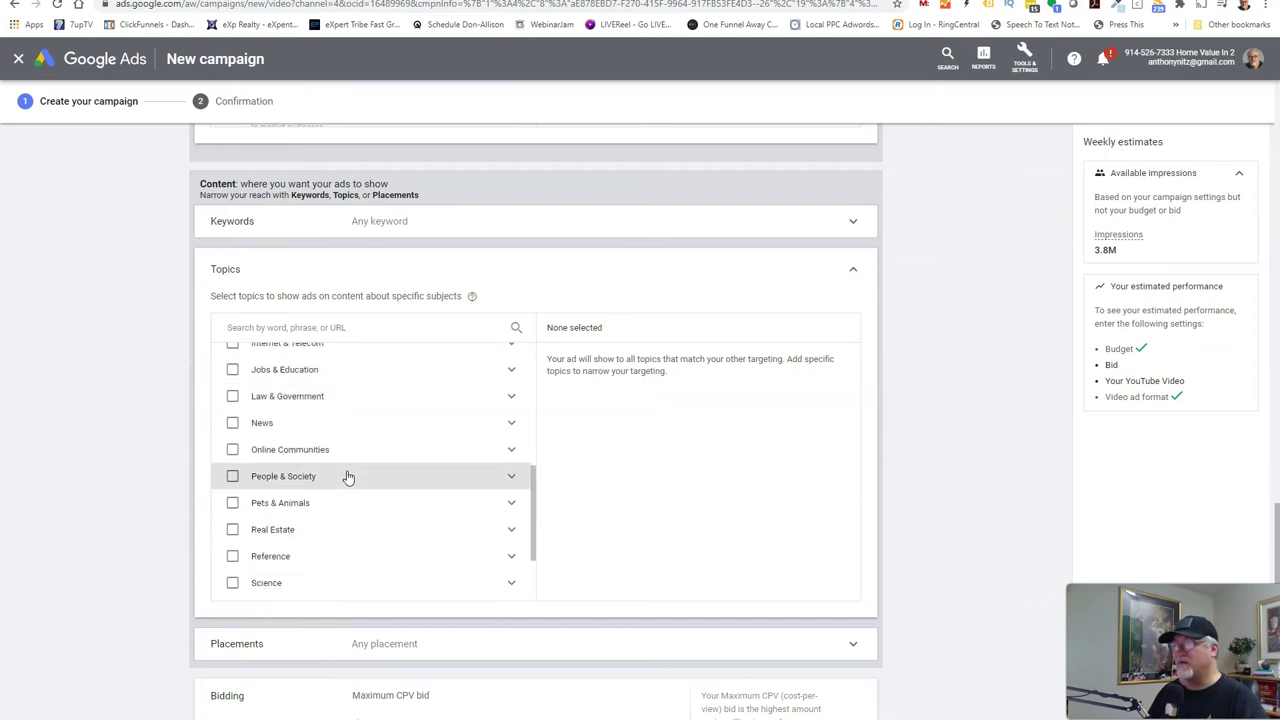
pyautogui.click(510, 530)
pyautogui.scroll(-1, 412, 477)
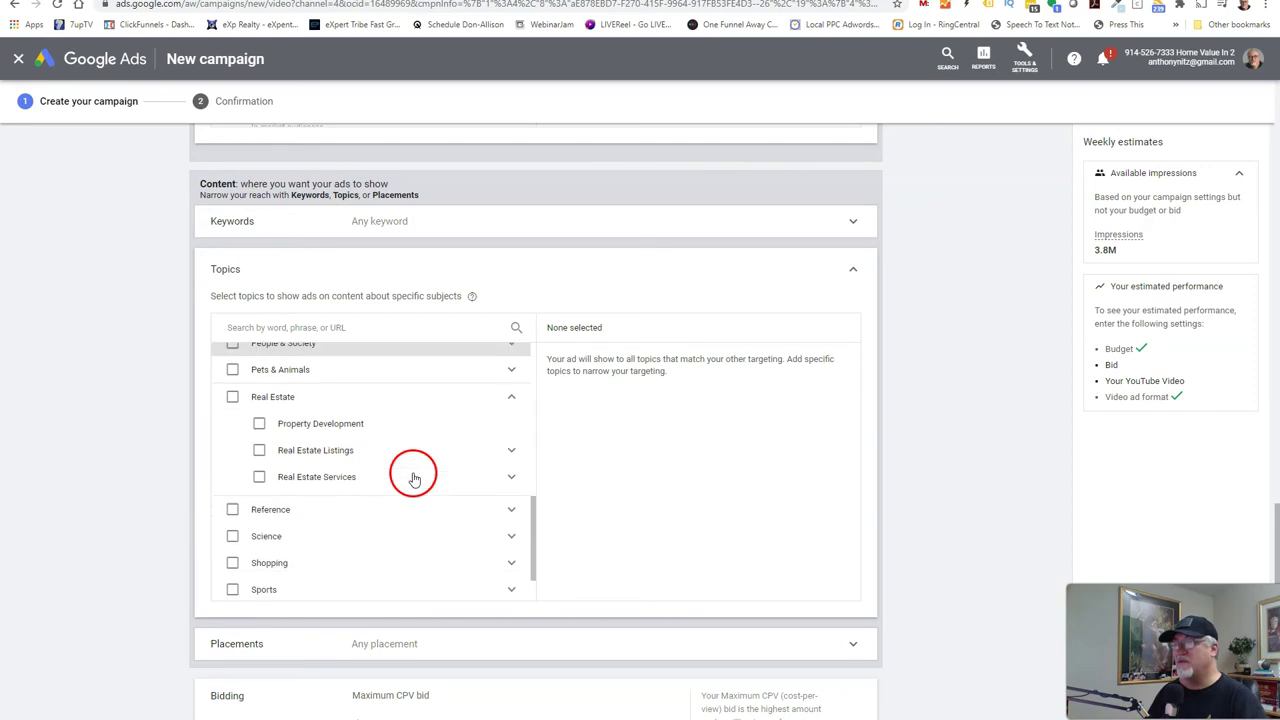
# - Review the subtopics under Real Estate Listings, Residential Sales and Real Estate Services, and close Topics without selecting any
pyautogui.click(510, 455)
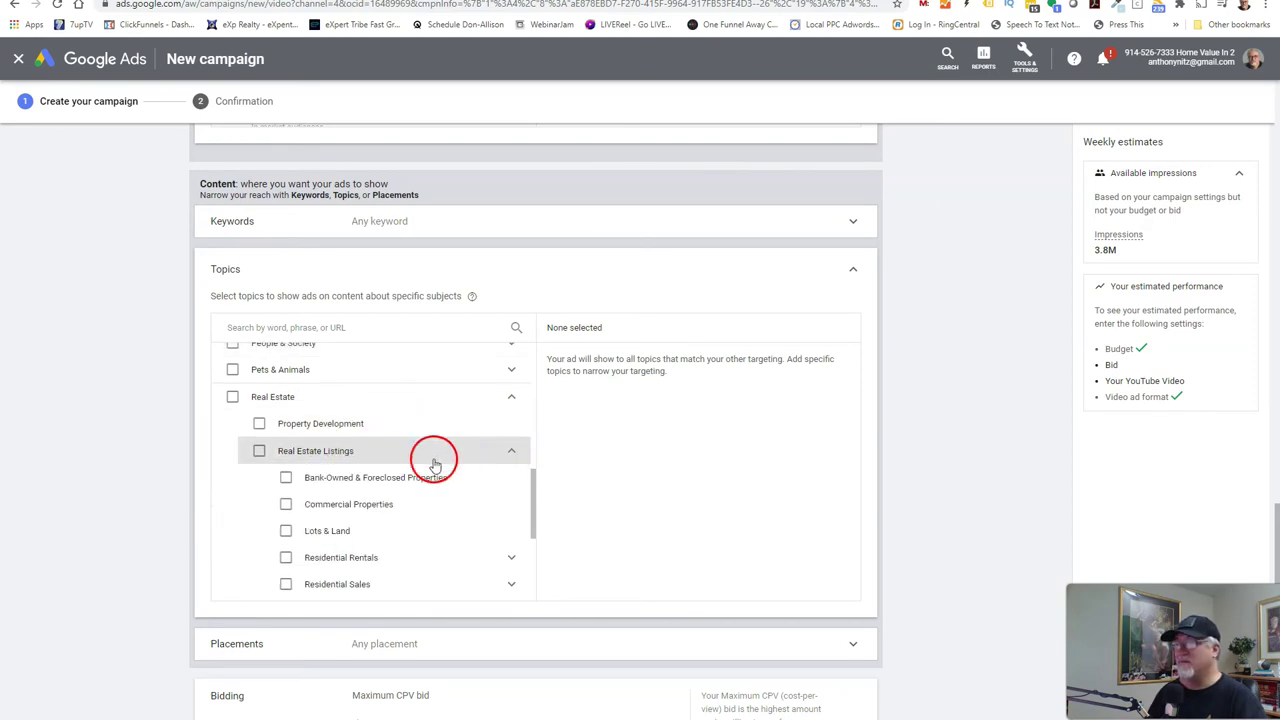
pyautogui.scroll(-1, 385, 555)
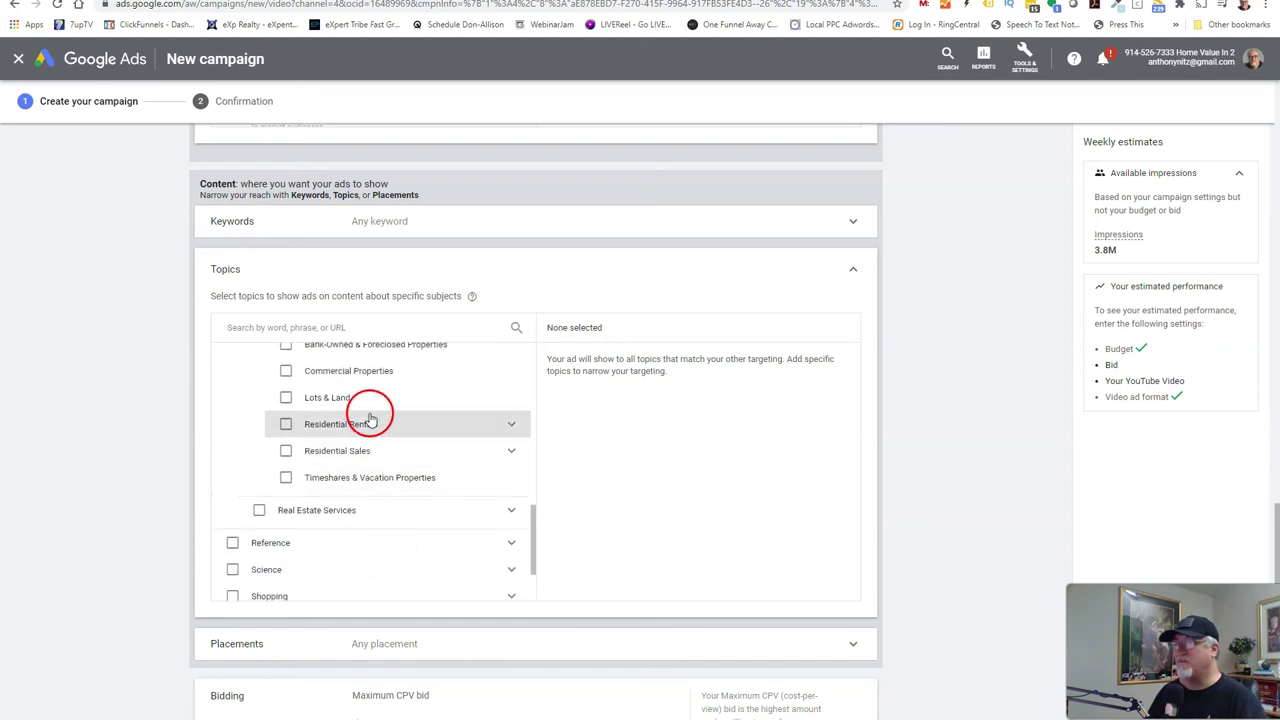
pyautogui.click(508, 452)
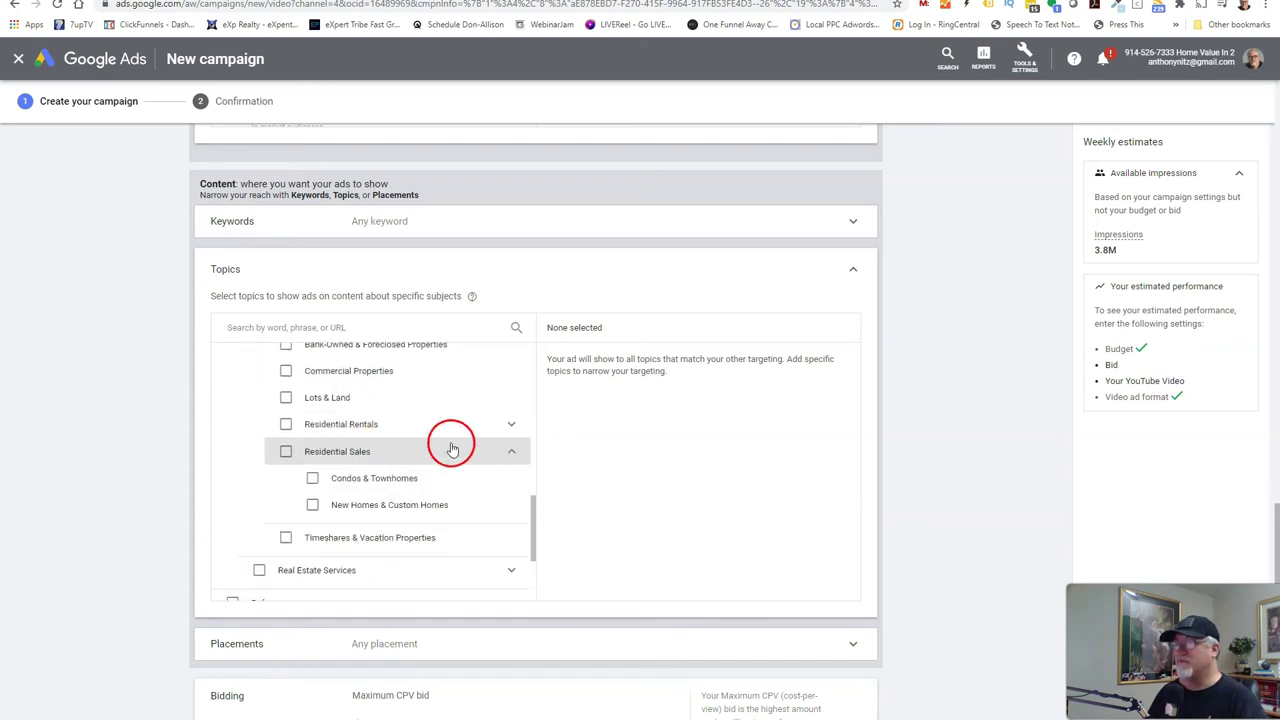
pyautogui.scroll(-2, 390, 475)
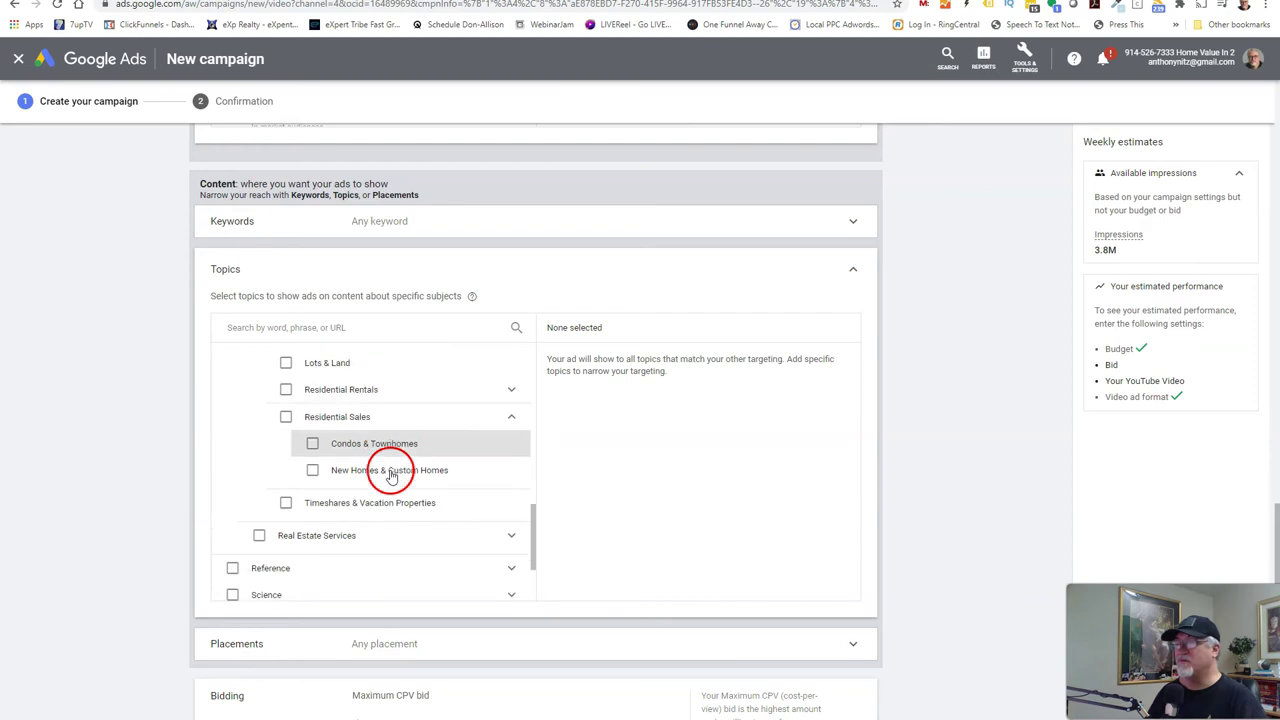
pyautogui.click(512, 508)
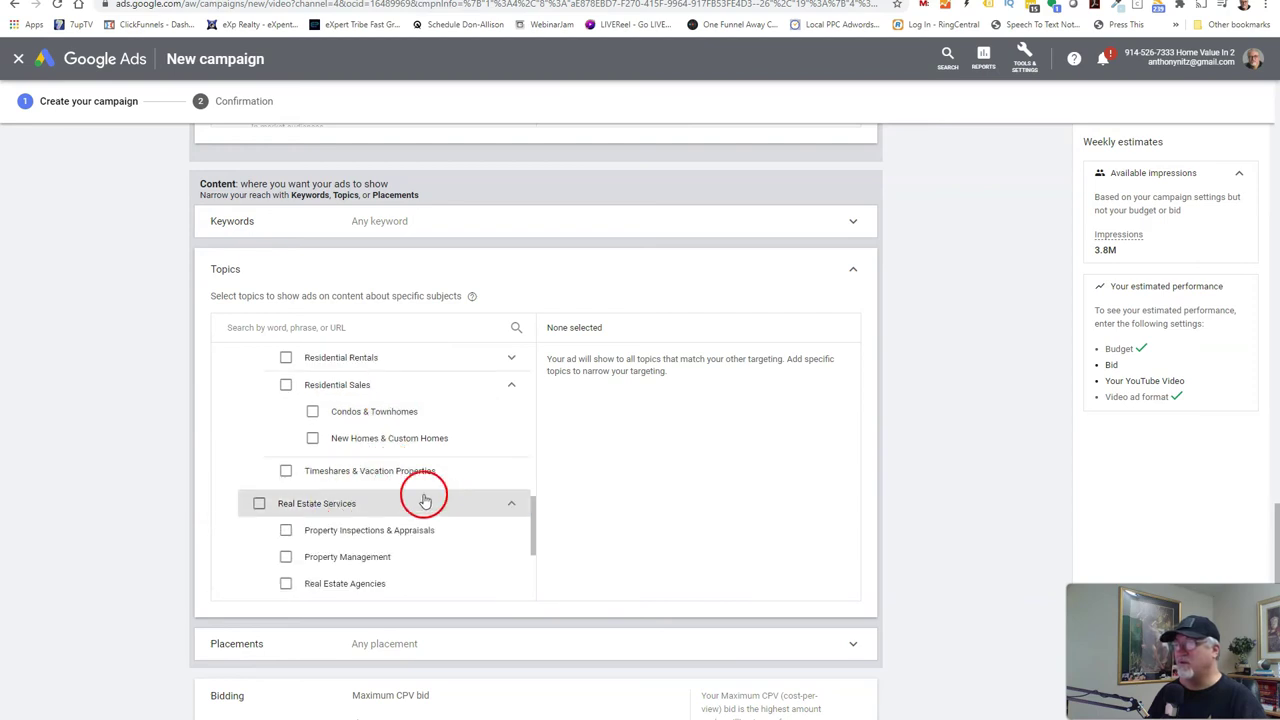
pyautogui.scroll(-2, 428, 492)
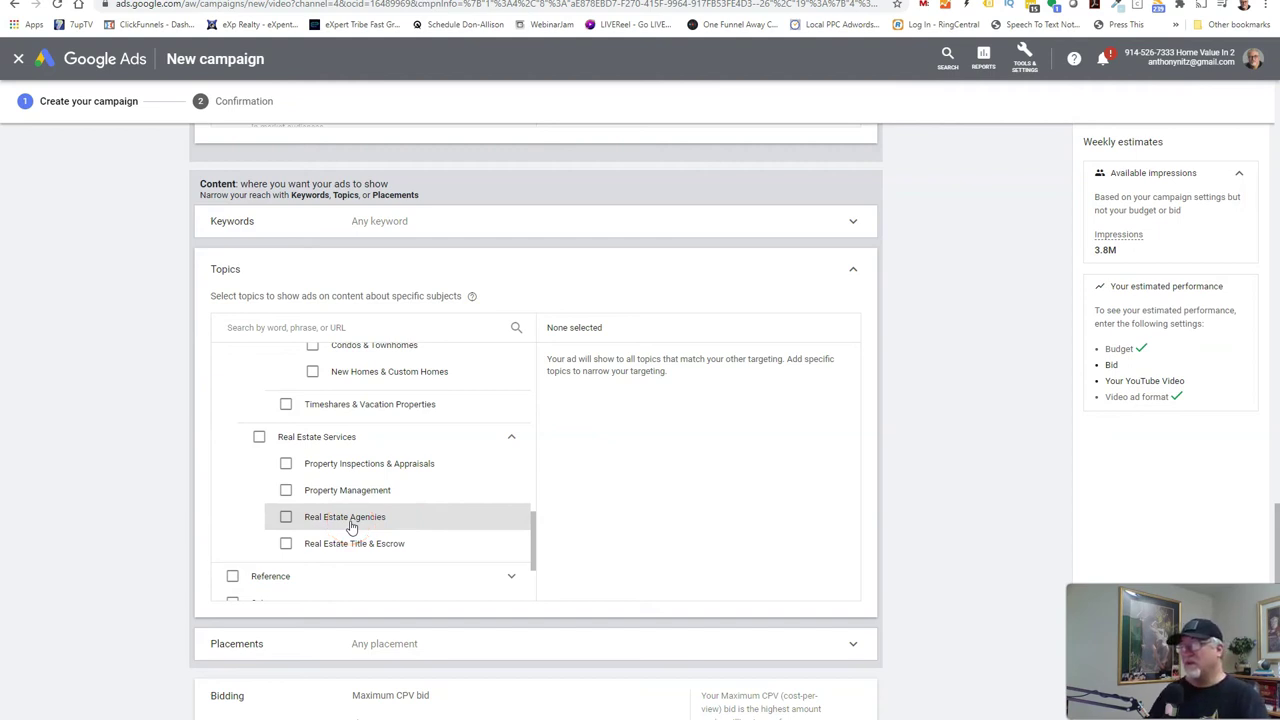
pyautogui.click(510, 270)
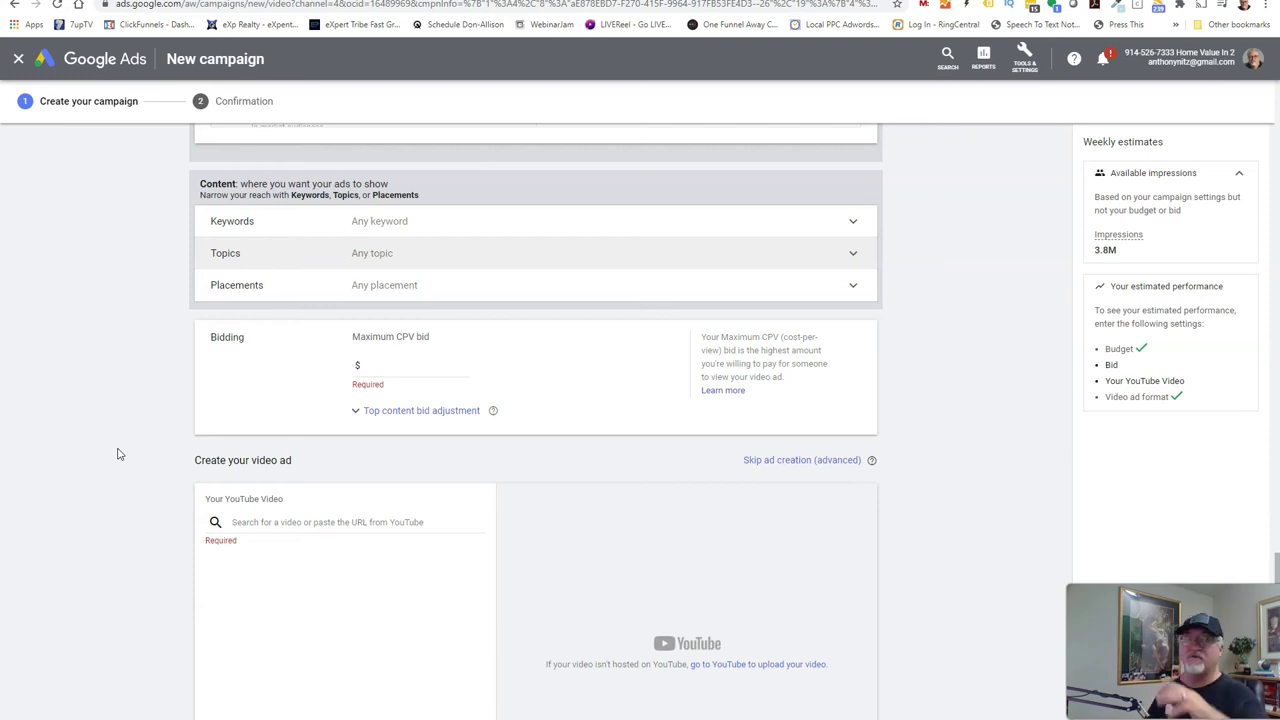
# - Set the ad group's maximum CPV bid to $0.05
pyautogui.click(391, 365)
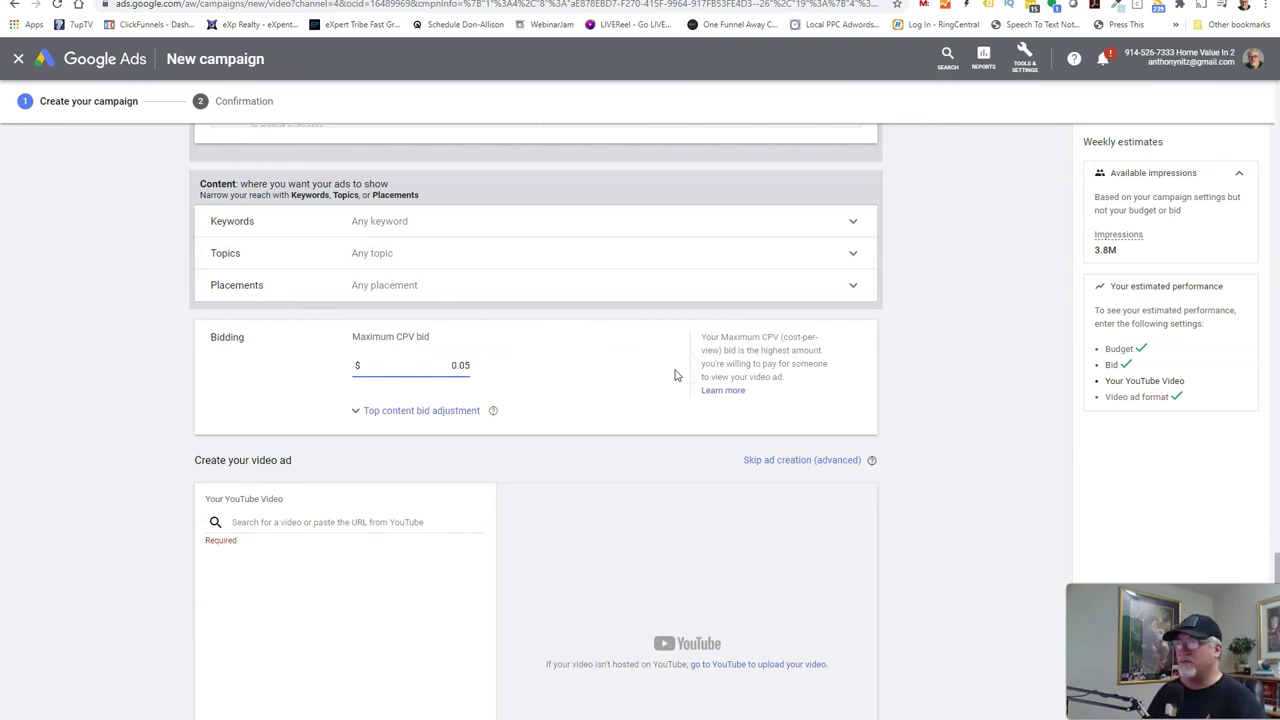
pyautogui.click(264, 400)
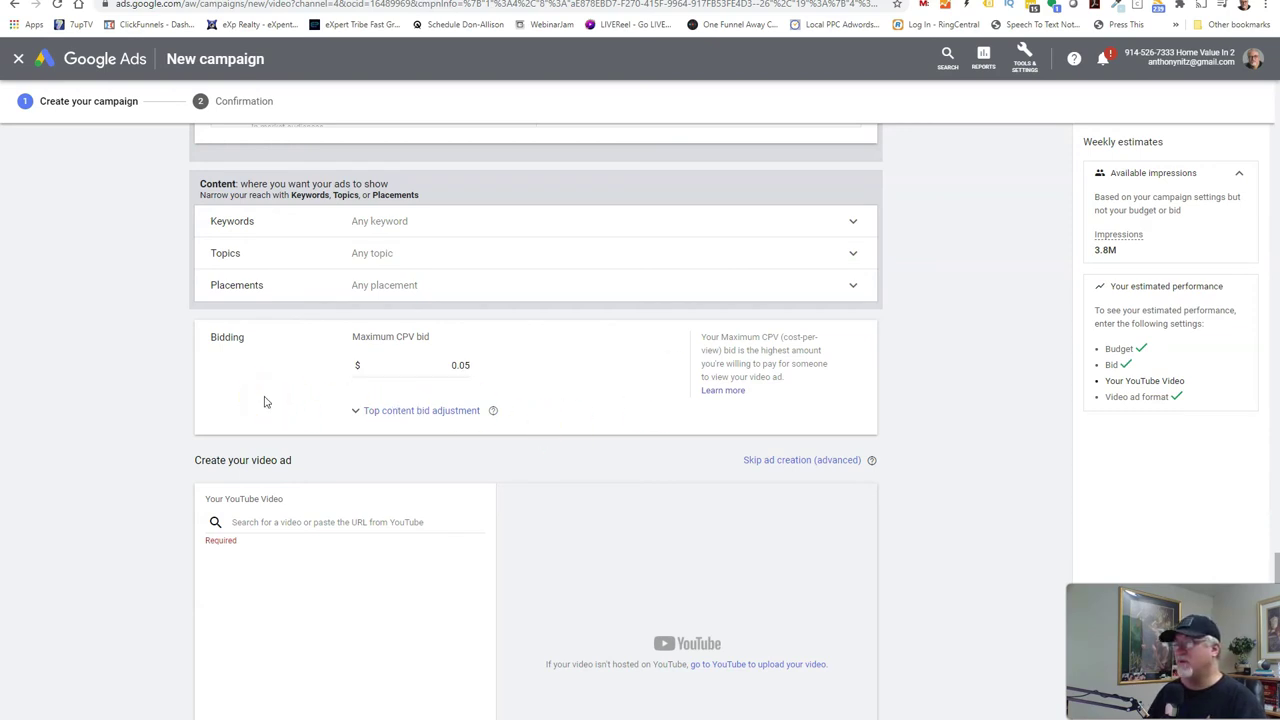
pyautogui.scroll(-1, 314, 543)
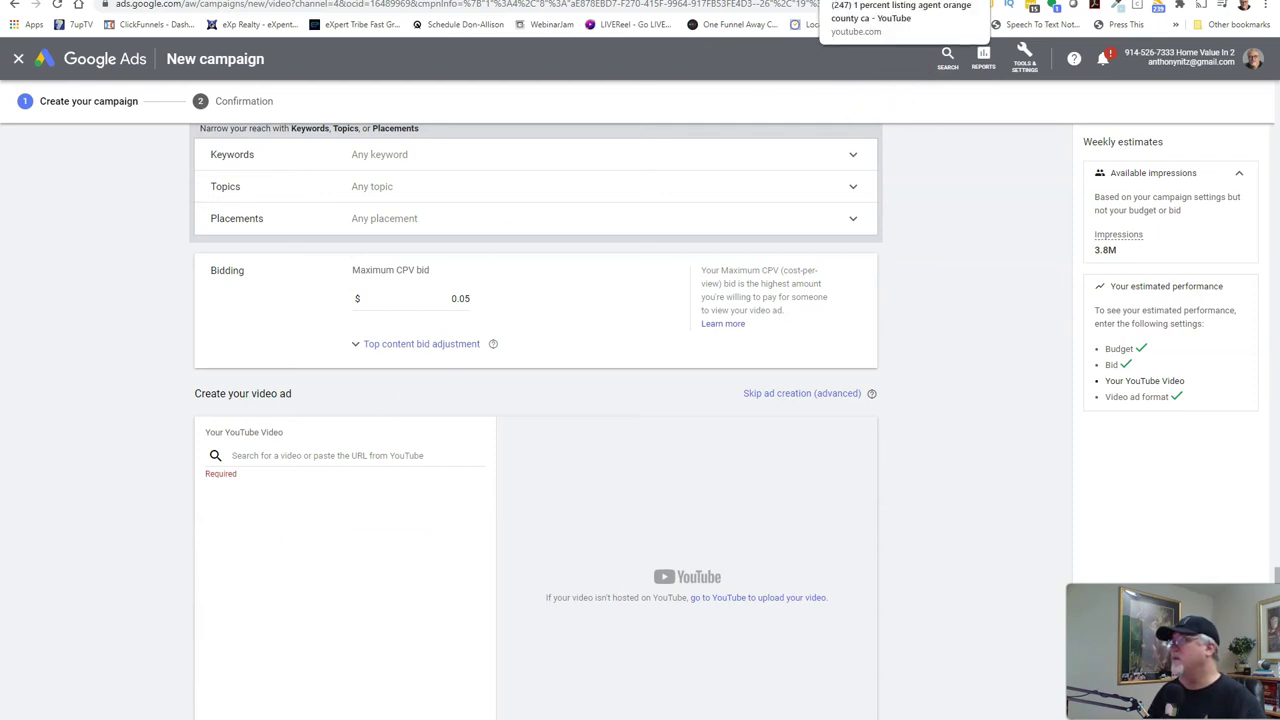
# - Switch to the YouTube Studio video list and copy the link of the unlisted 7:44 video uploaded Jul 31, 2020
pyautogui.click(900, 0)
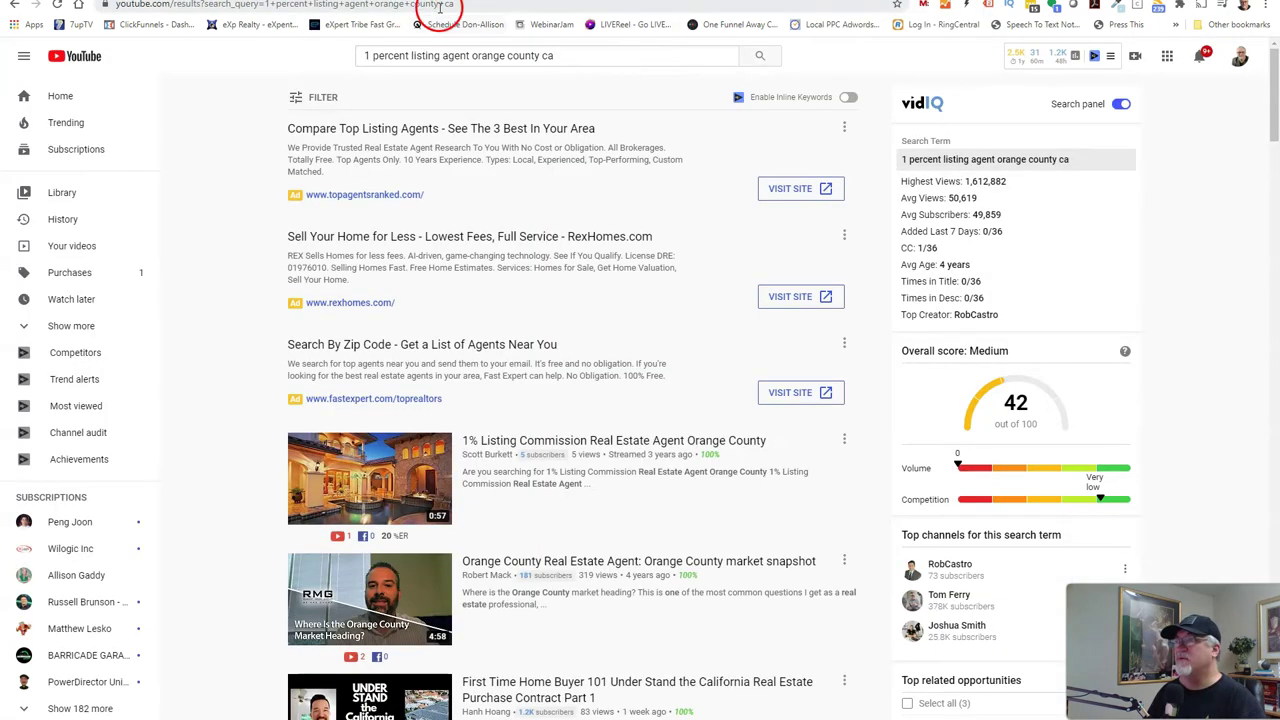
pyautogui.click(440, 4)
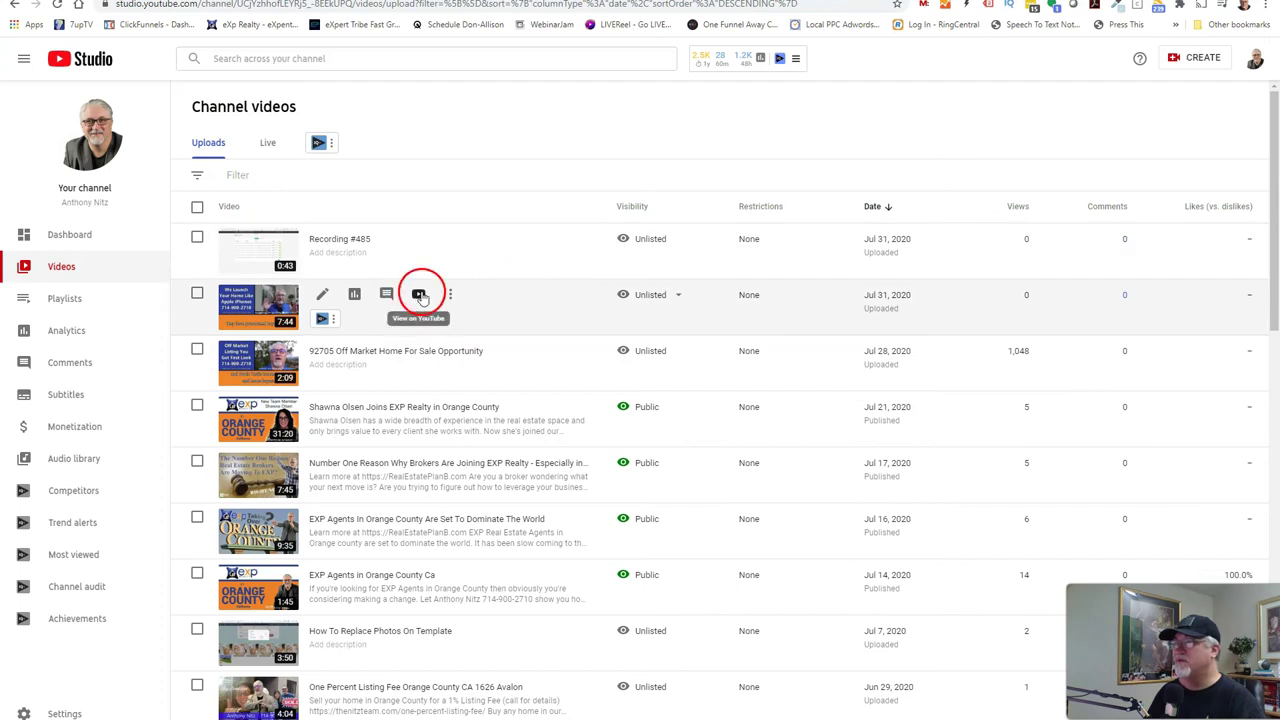
pyautogui.rightClick(421, 297)
pyautogui.click(468, 393)
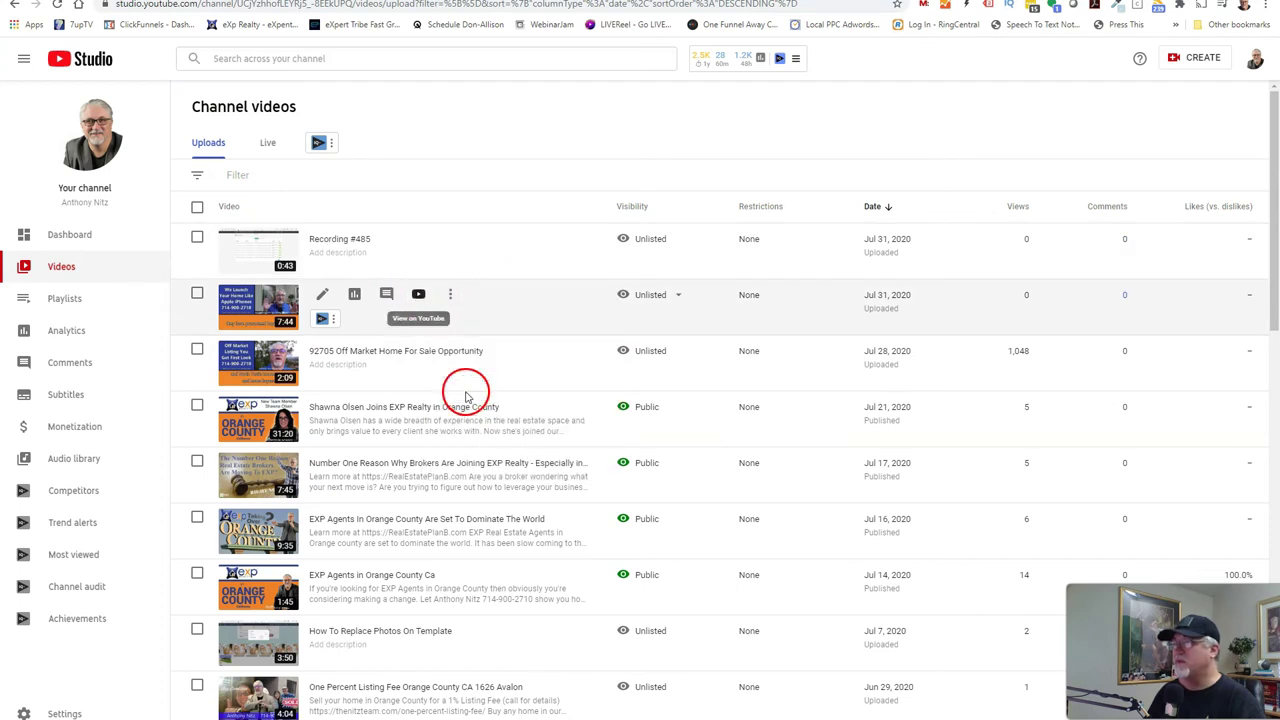
# - Back in Google Ads, paste the copied link as the ad's YouTube video and choose the Skippable in-stream ad format
pyautogui.hotkey('ctrl', 'Tab')
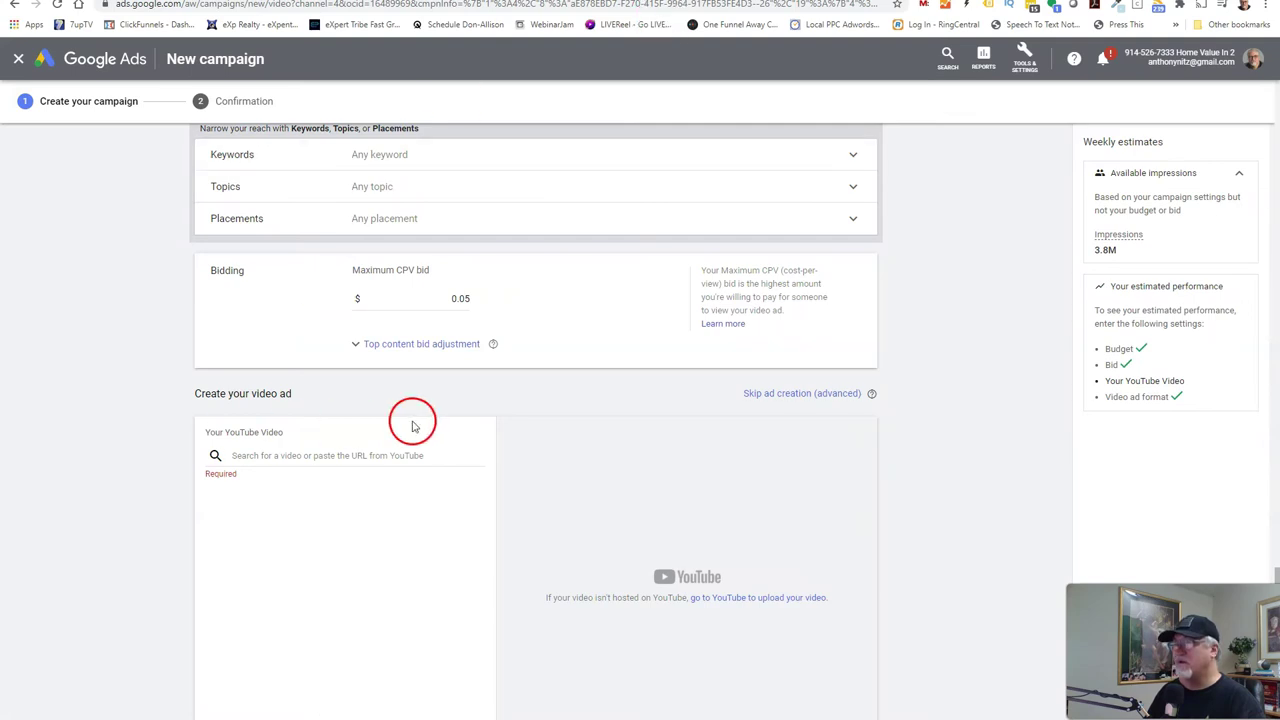
pyautogui.click(313, 455)
pyautogui.rightClick(311, 453)
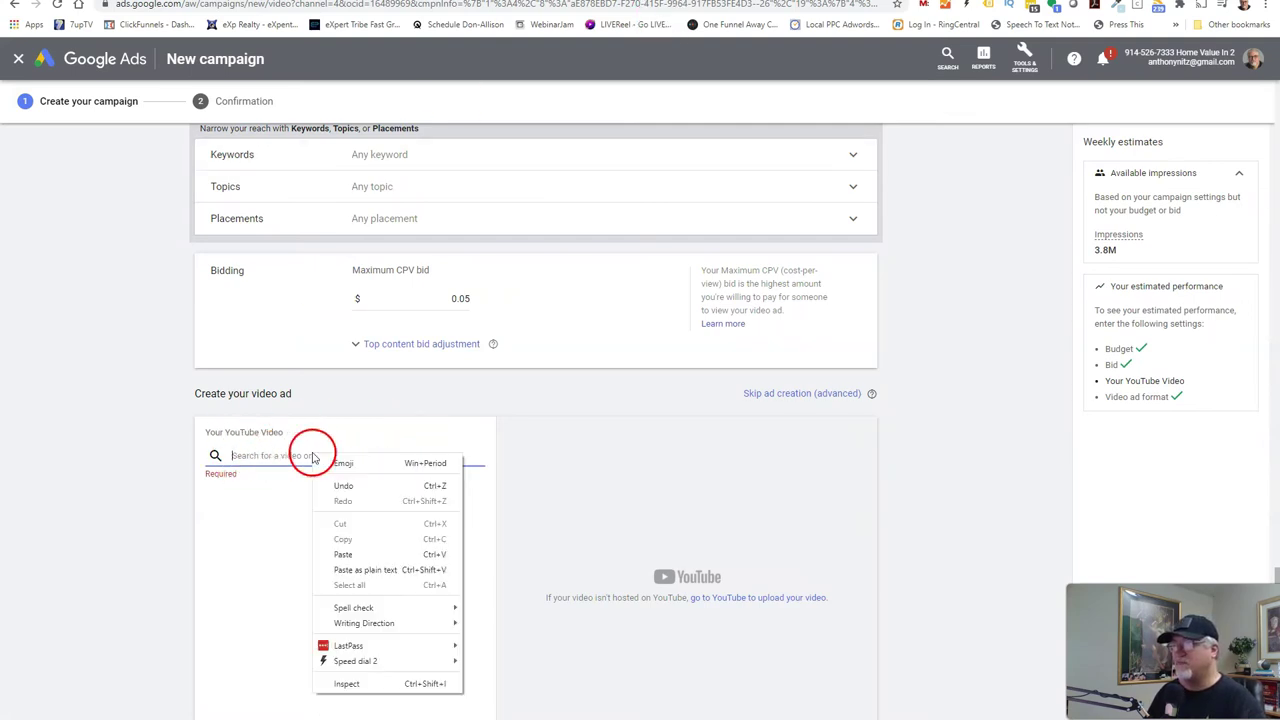
pyautogui.click(340, 555)
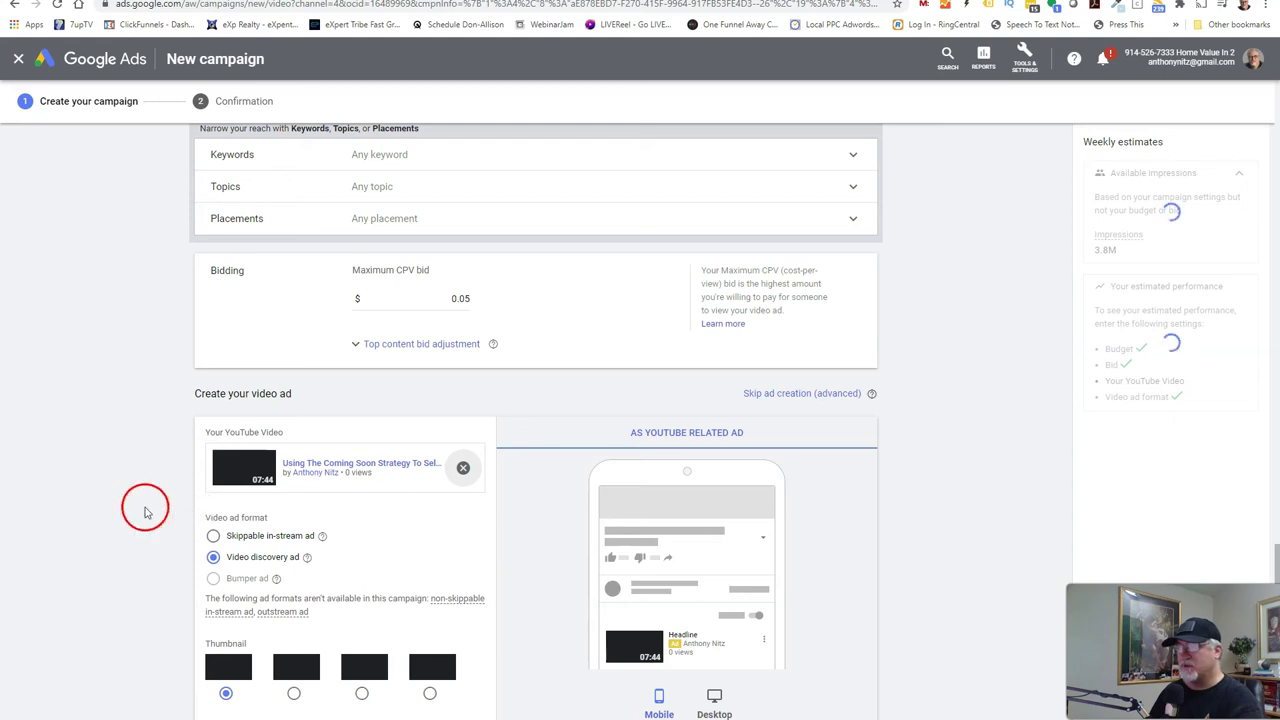
pyautogui.scroll(-1, 145, 528)
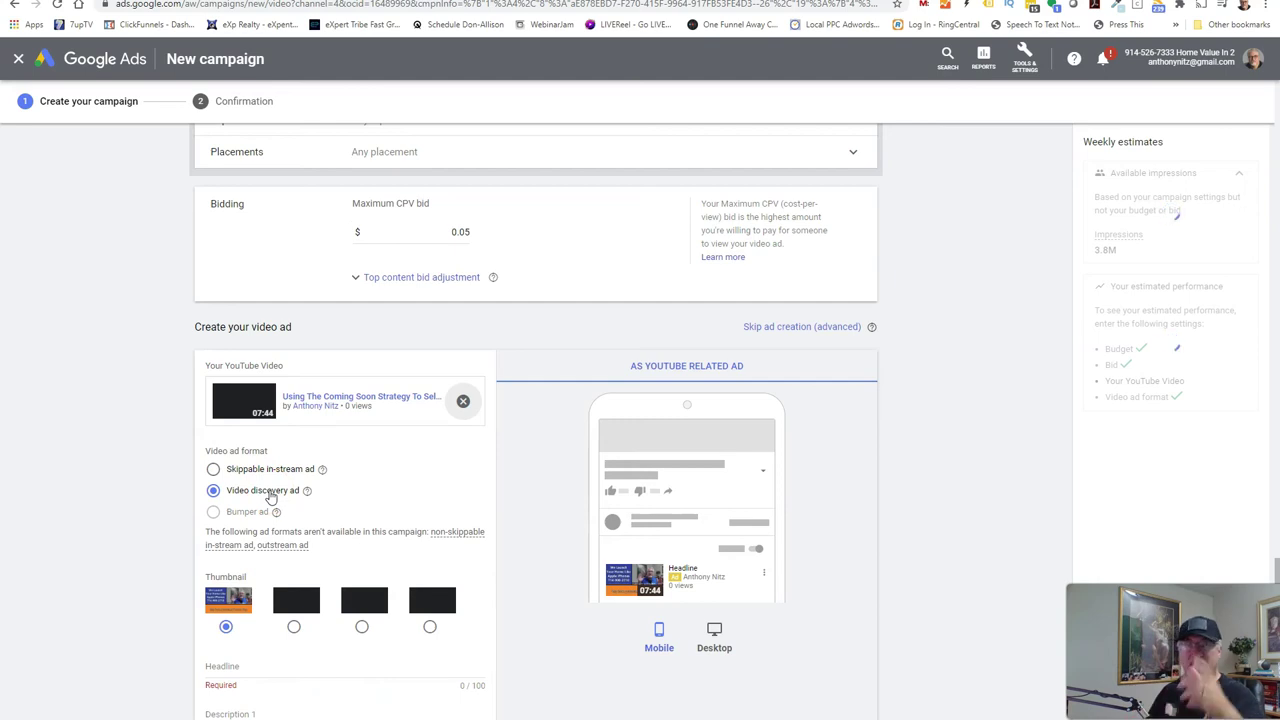
pyautogui.click(213, 469)
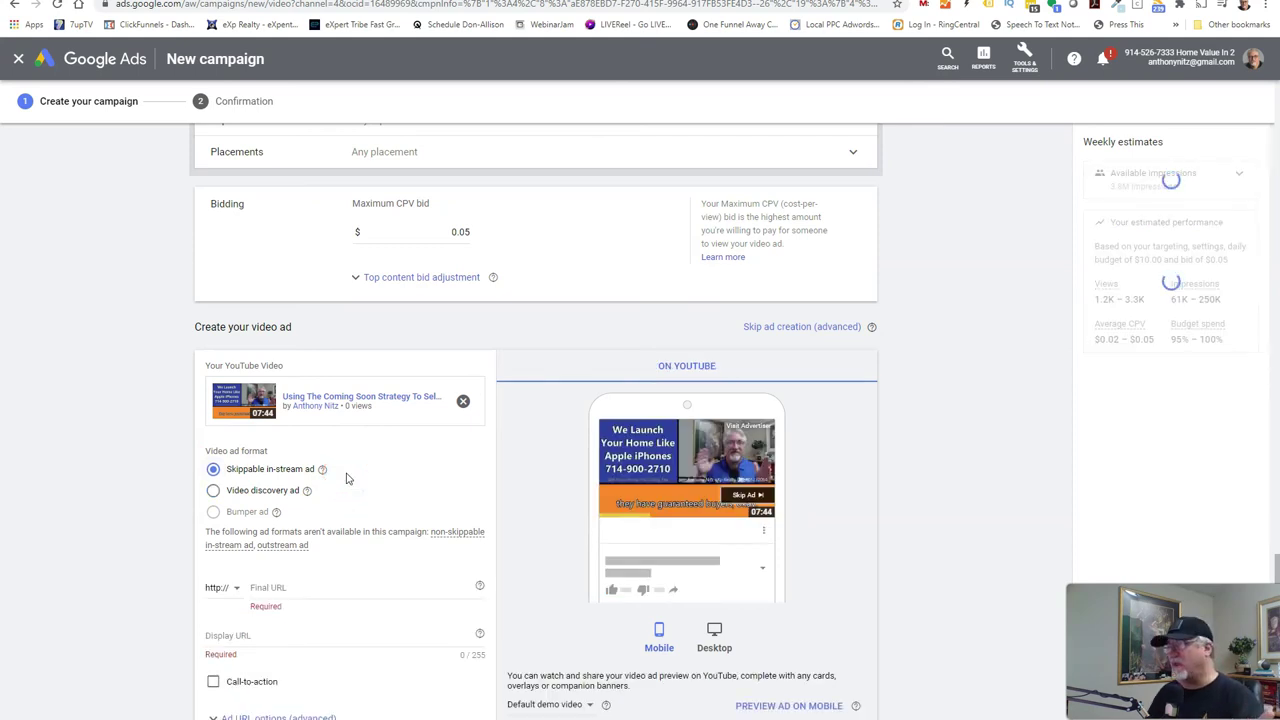
pyautogui.scroll(-2, 346, 479)
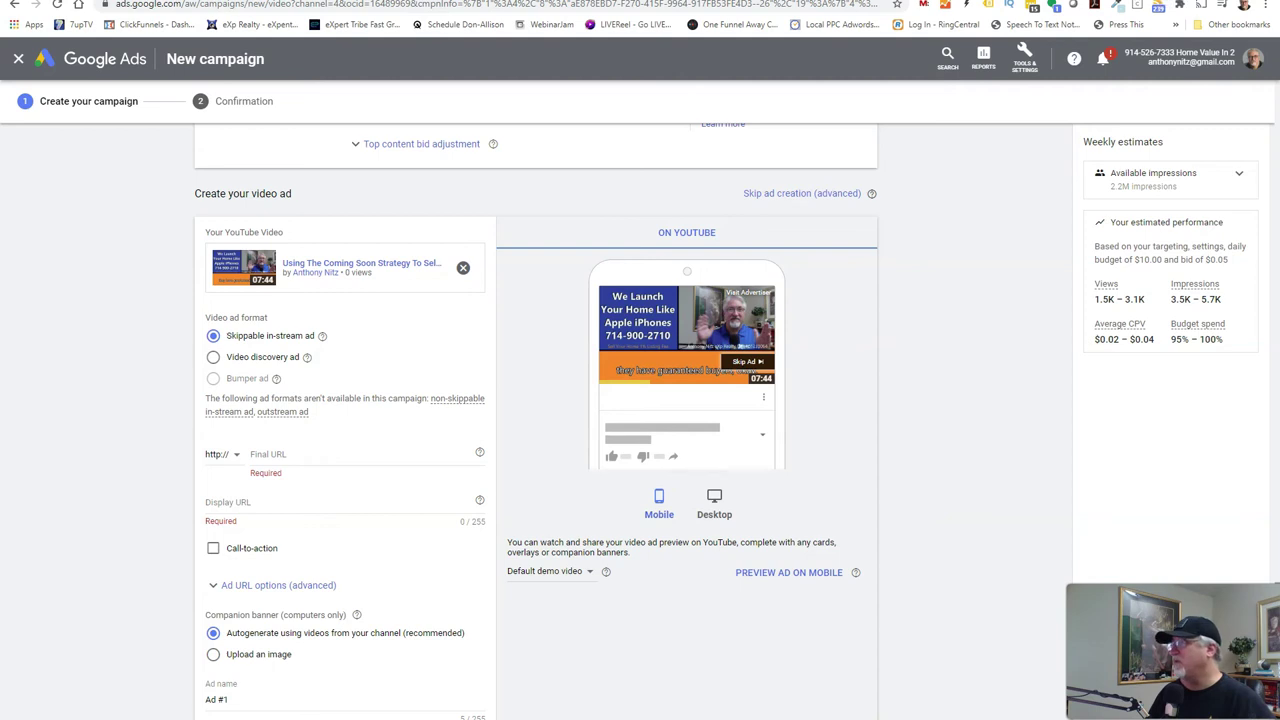
pyautogui.click(380, 466)
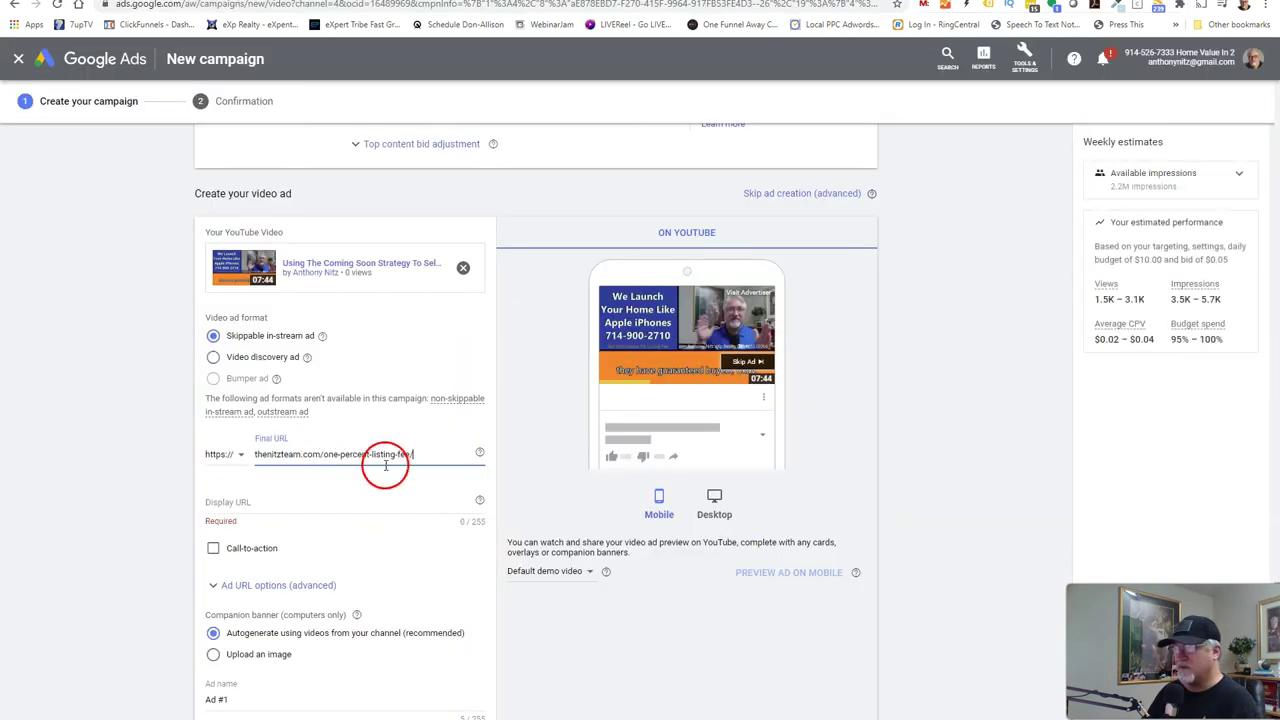
pyautogui.click(262, 462)
pyautogui.click(301, 504)
pyautogui.hotkey('ctrl', 'v')
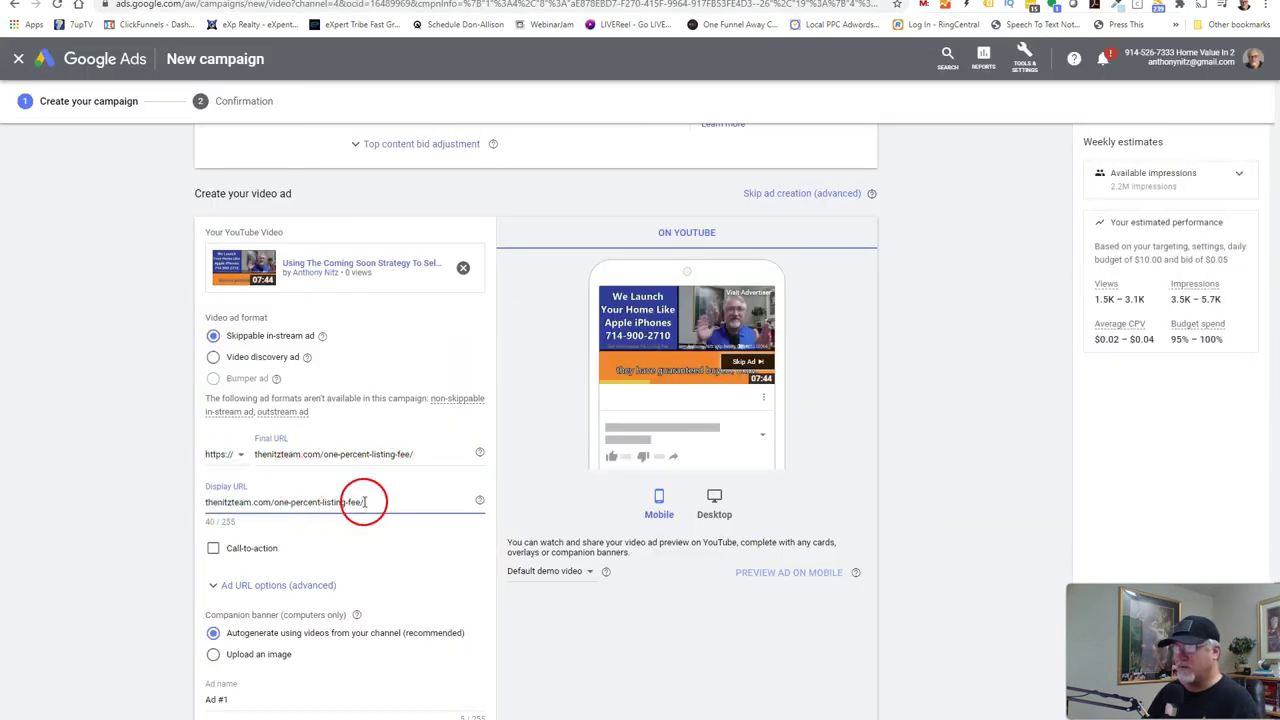
pyautogui.moveTo(408, 514); pyautogui.dragTo(274, 514)
pyautogui.scroll(-1, 349, 527)
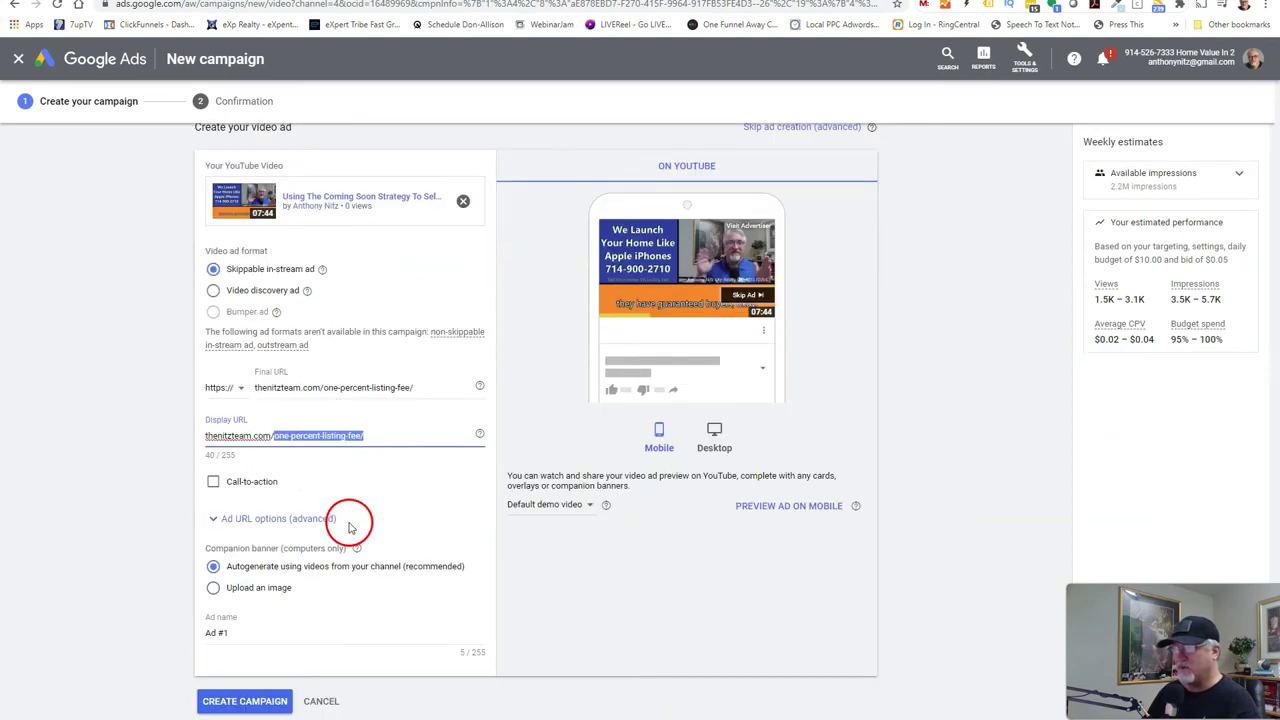
pyautogui.scroll(-1, 349, 527)
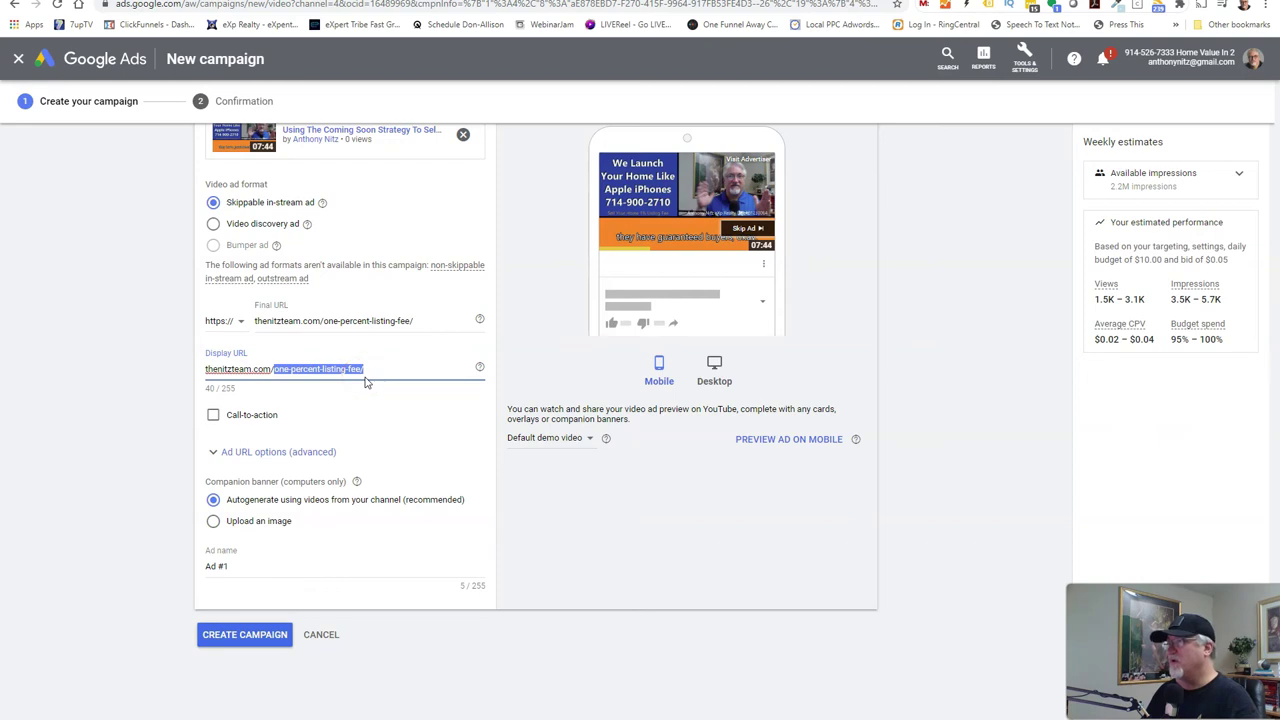
# - Enable the ad's call-to-action and set its text to "Learn More"
pyautogui.click(211, 416)
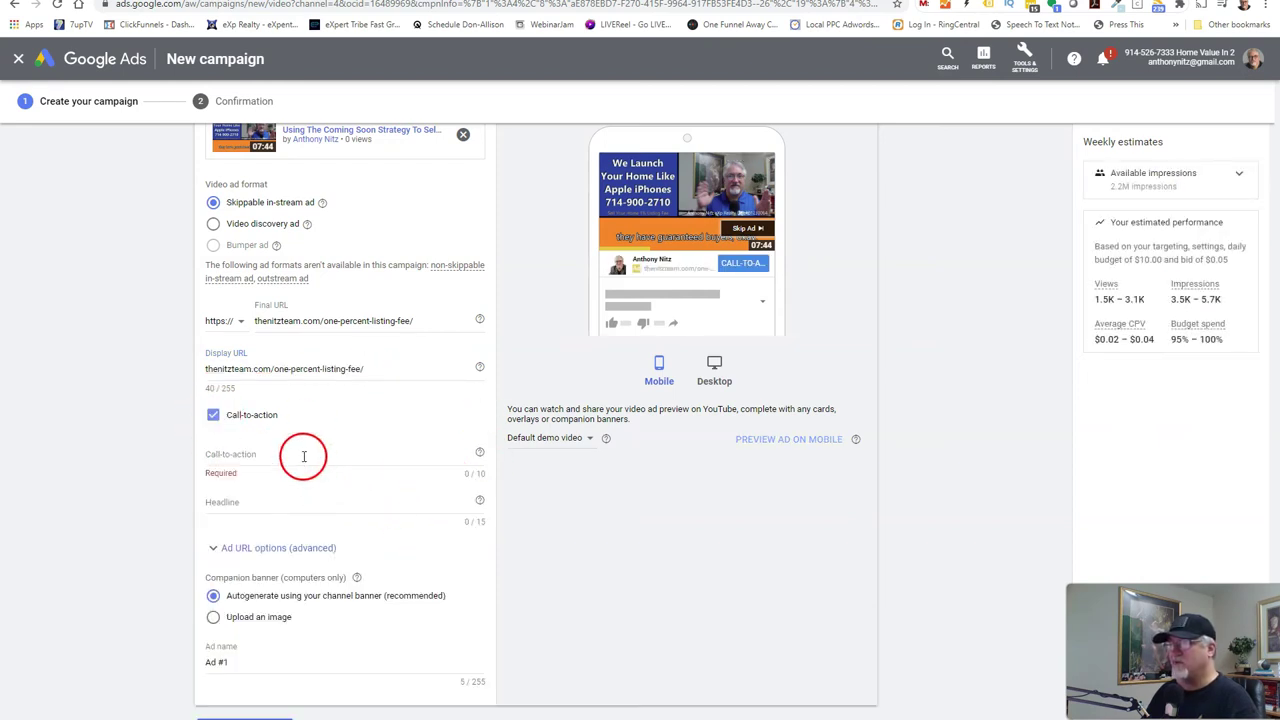
pyautogui.click(304, 456)
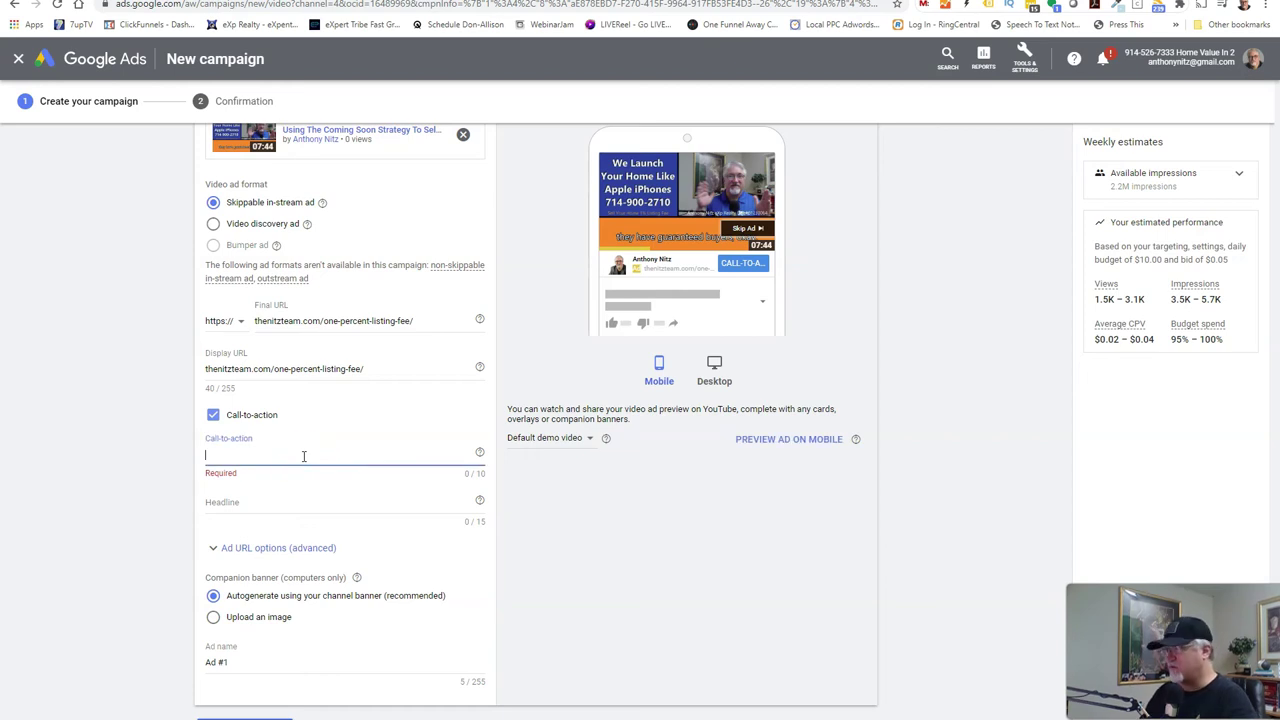
pyautogui.write('L')
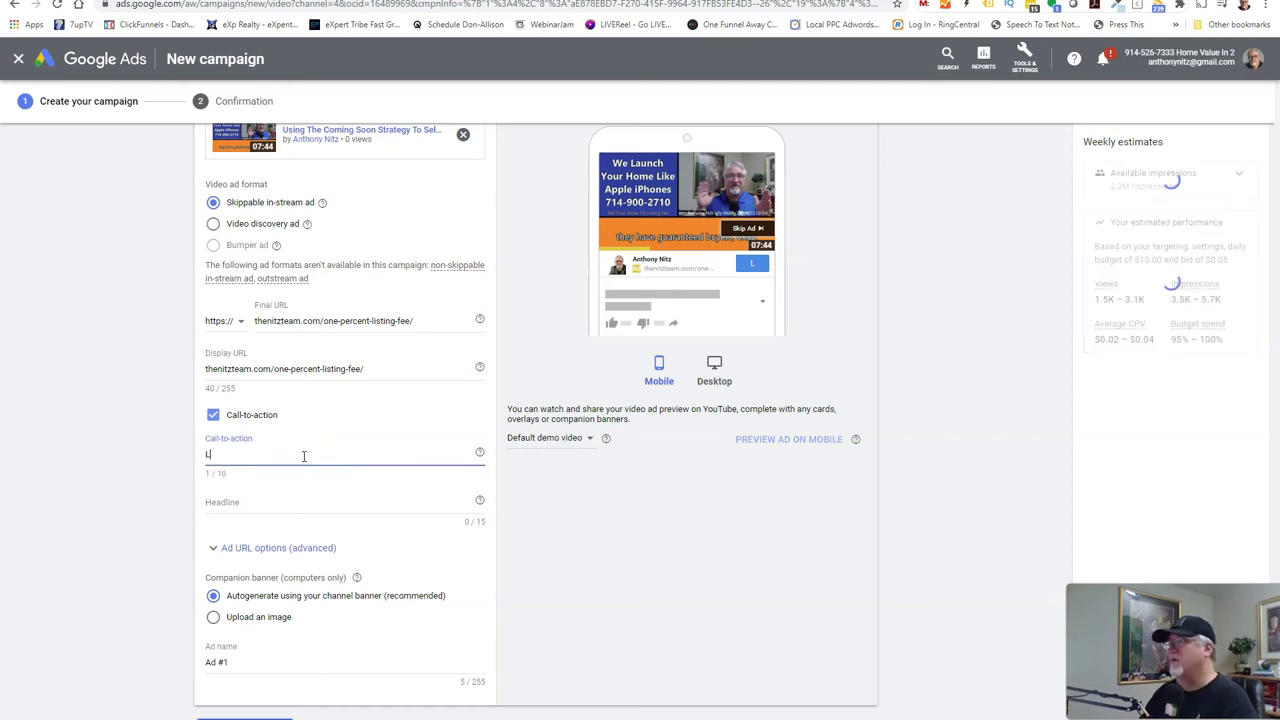
pyautogui.write('earn More')
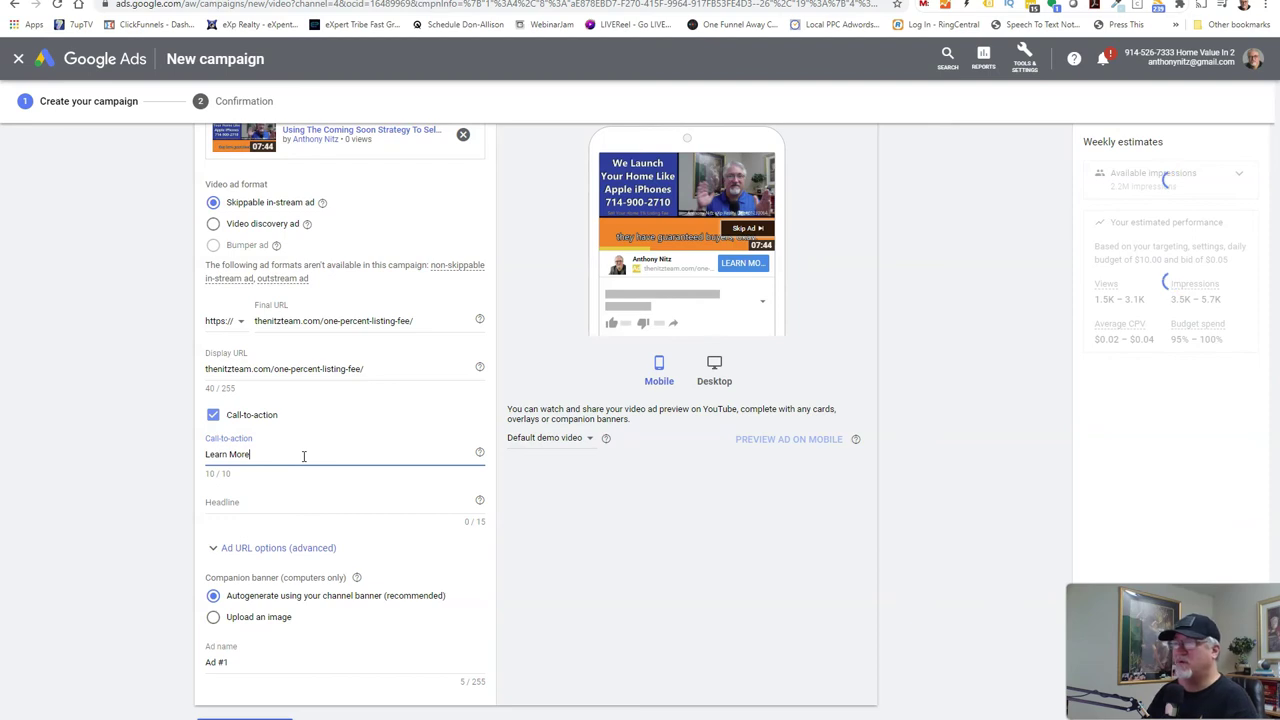
# - Enter "One % Listing Fee" as the call-to-action headline and shorten it to "1% Listing Fee"
pyautogui.click(302, 506)
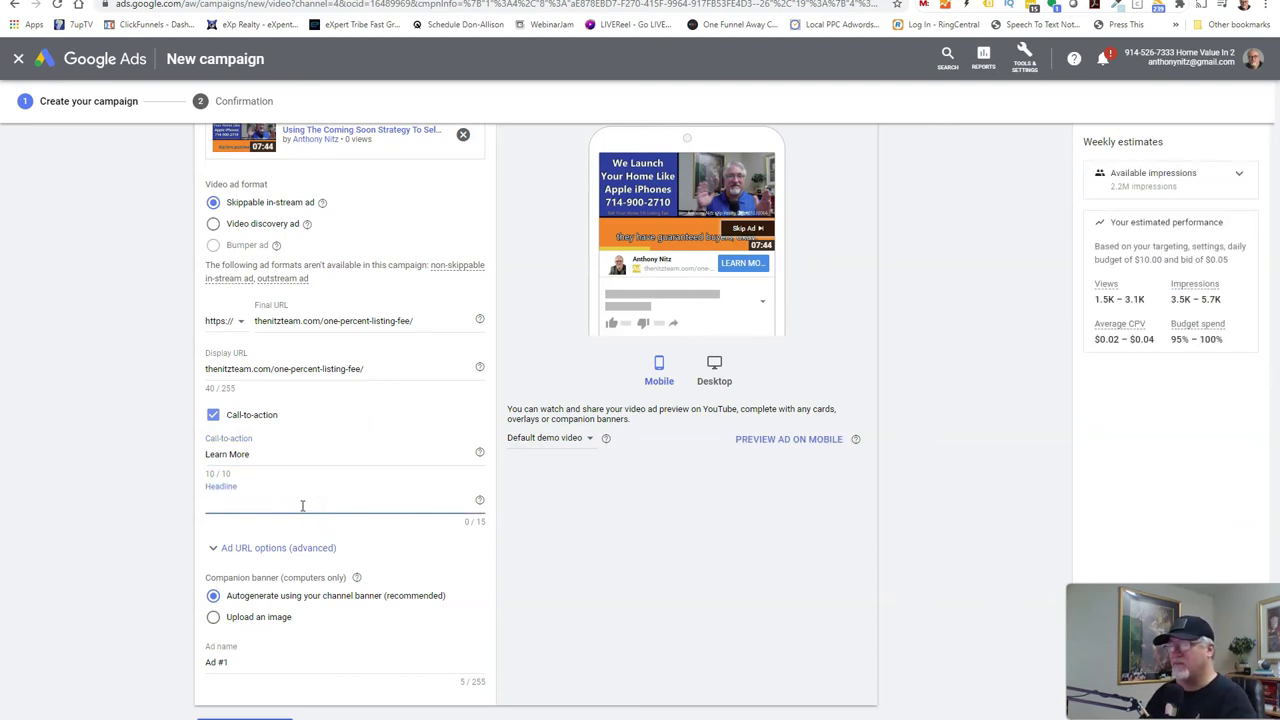
pyautogui.write('One % Listing Fee')
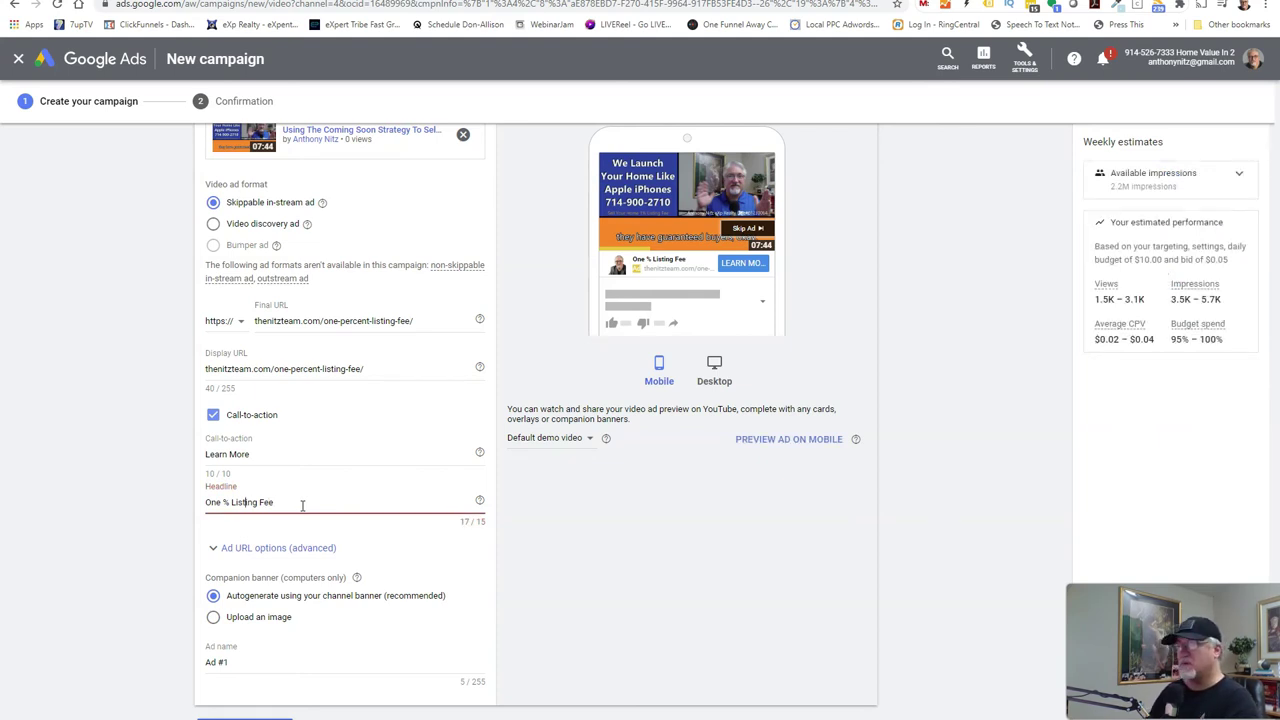
pyautogui.press('BackSpace')
pyautogui.press('BackSpace')
pyautogui.press('BackSpace')
pyautogui.press('BackSpace')
pyautogui.write('1')
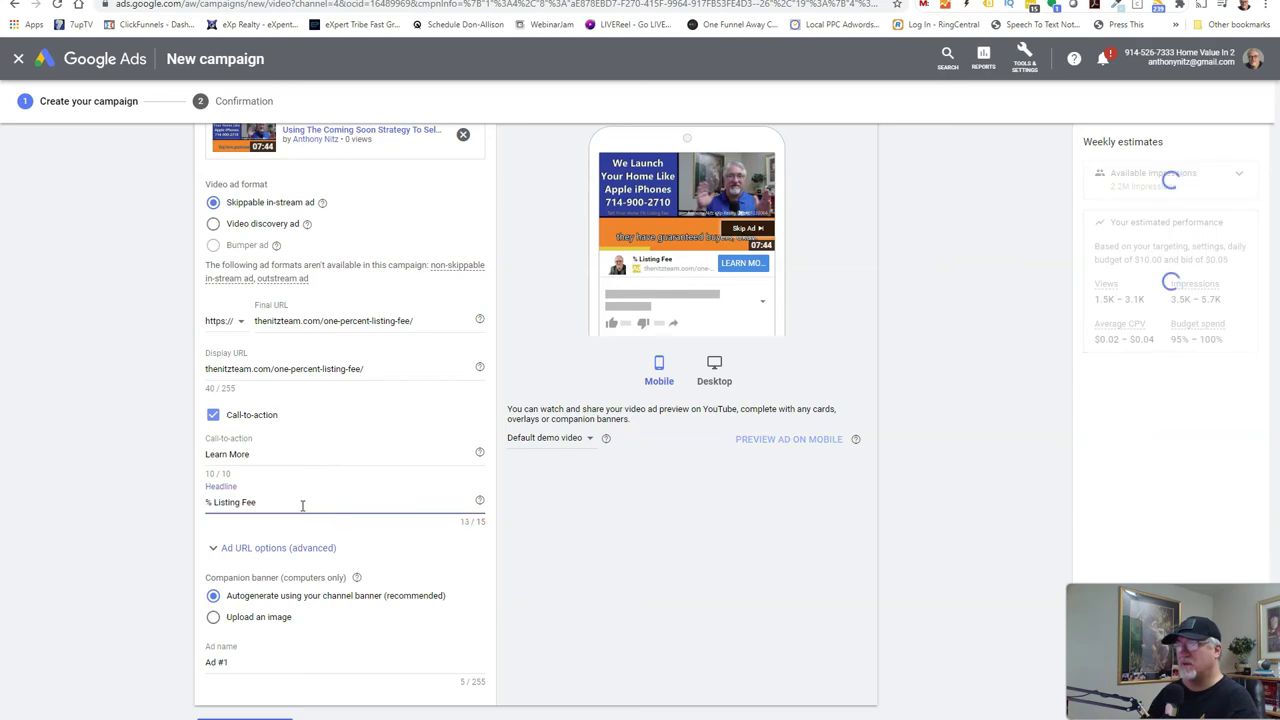
# - Switch the companion banner to an uploaded image and choose the file "1percent yt banner.jpg"
pyautogui.click(371, 527)
pyautogui.scroll(-1, 372, 534)
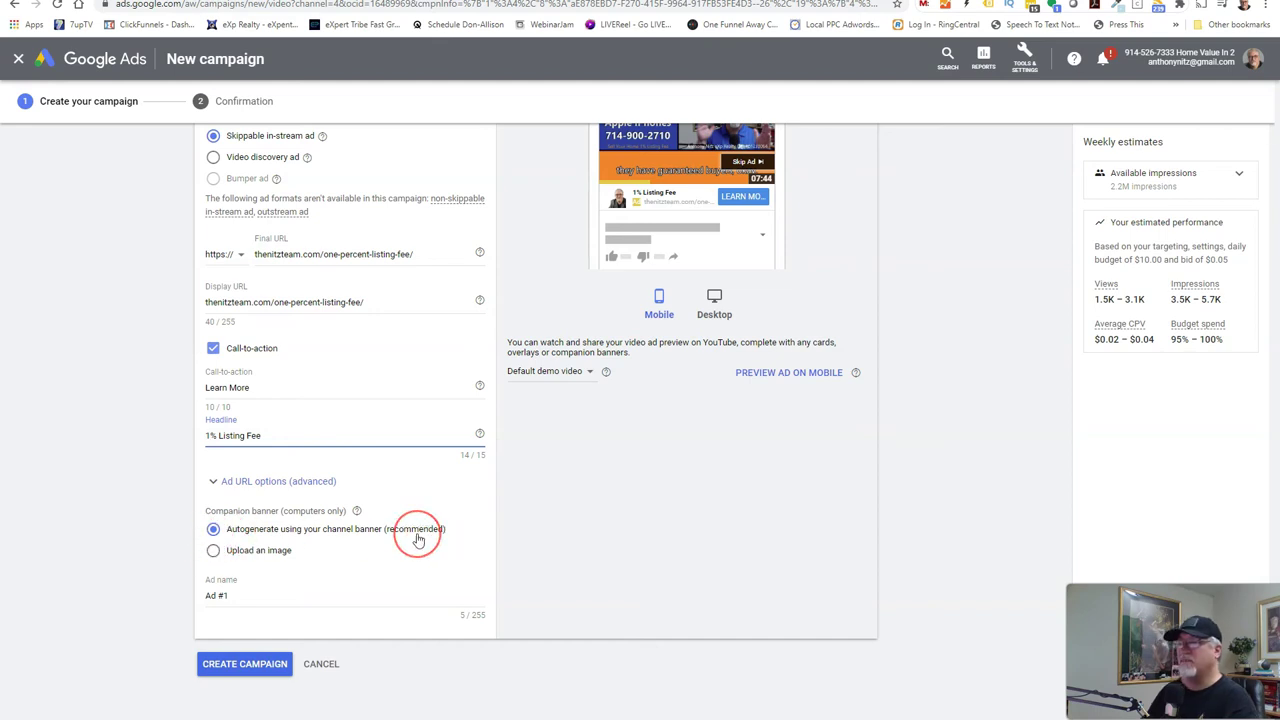
pyautogui.click(255, 541)
pyautogui.click(345, 540)
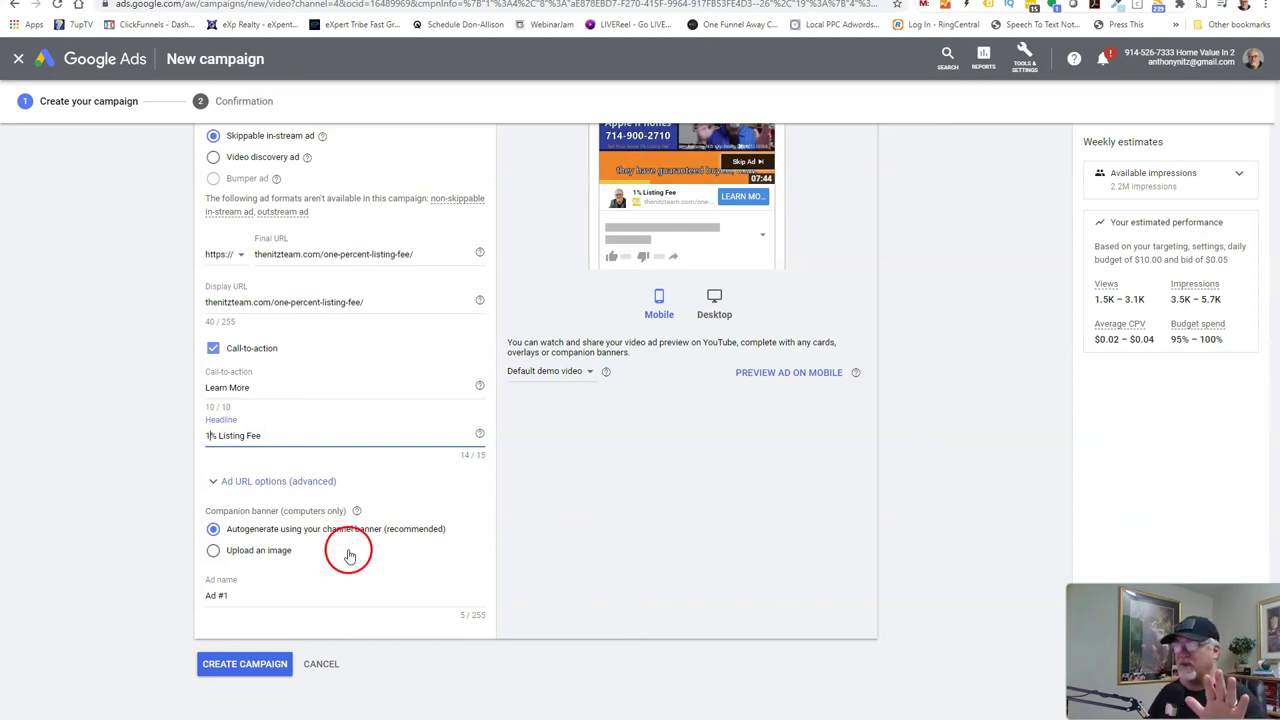
pyautogui.click(460, 545)
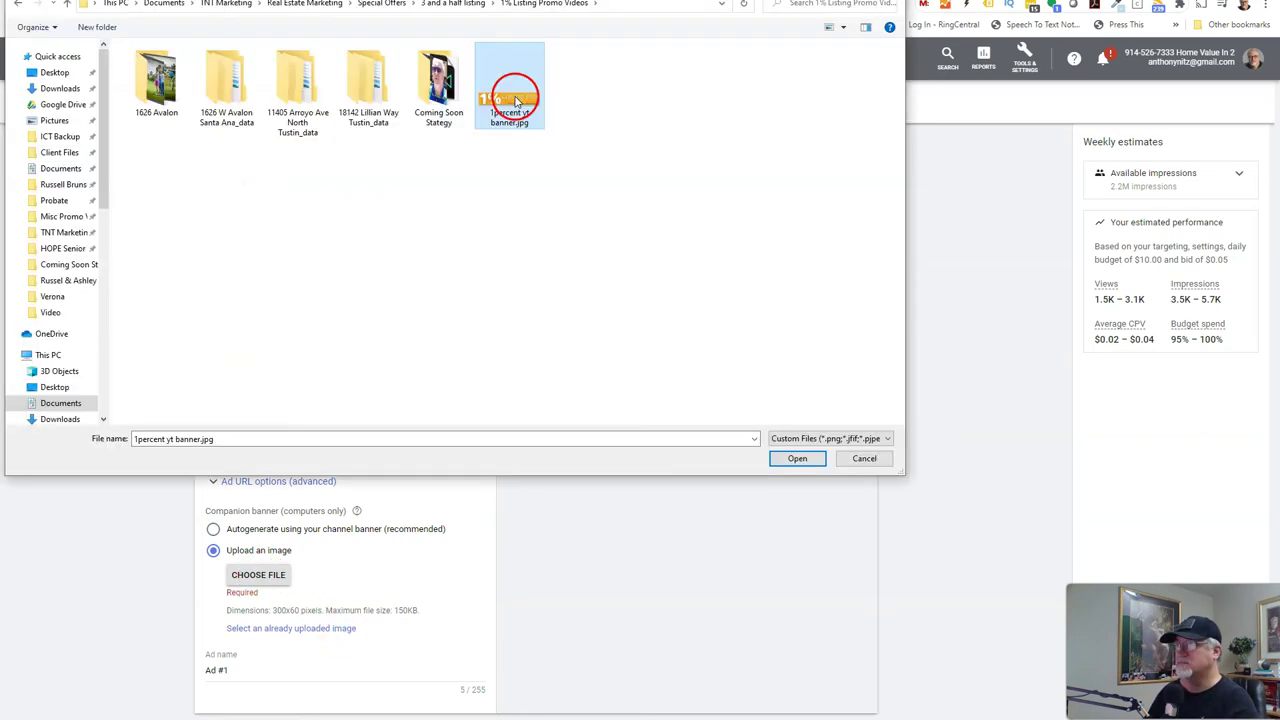
pyautogui.doubleClick(508, 100)
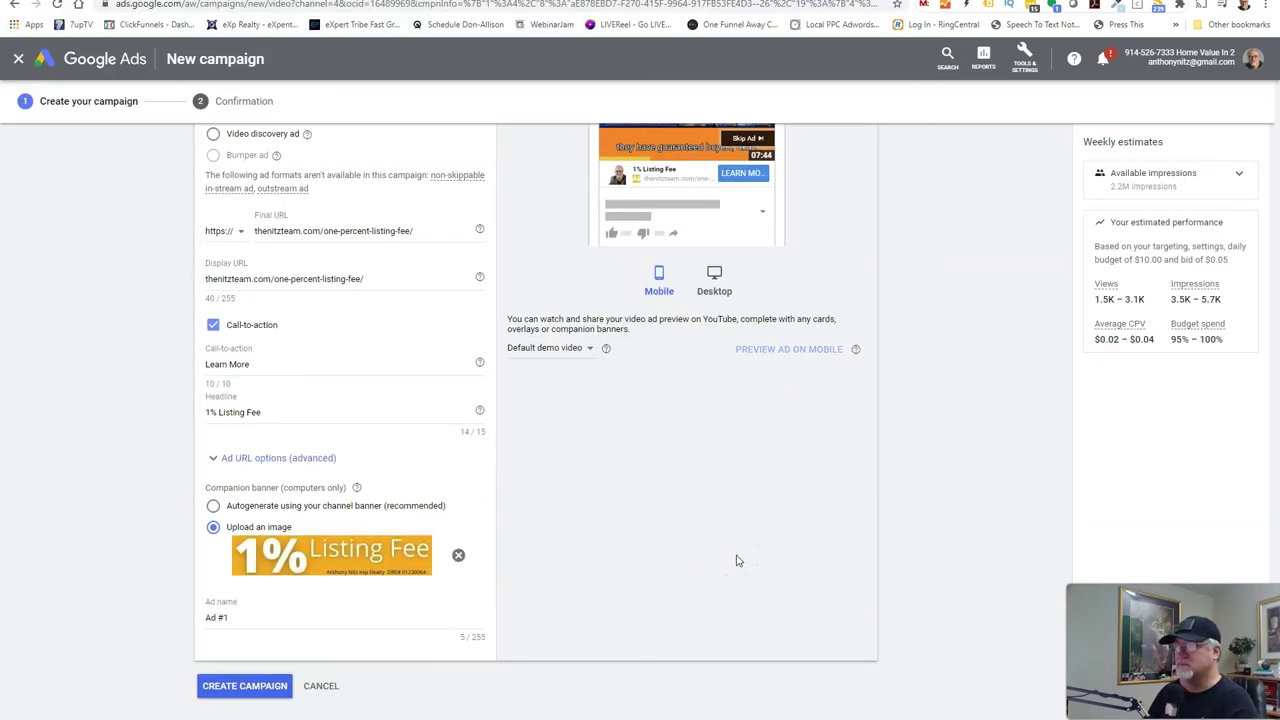
pyautogui.click(283, 618)
pyautogui.moveTo(283, 618); pyautogui.dragTo(137, 606)
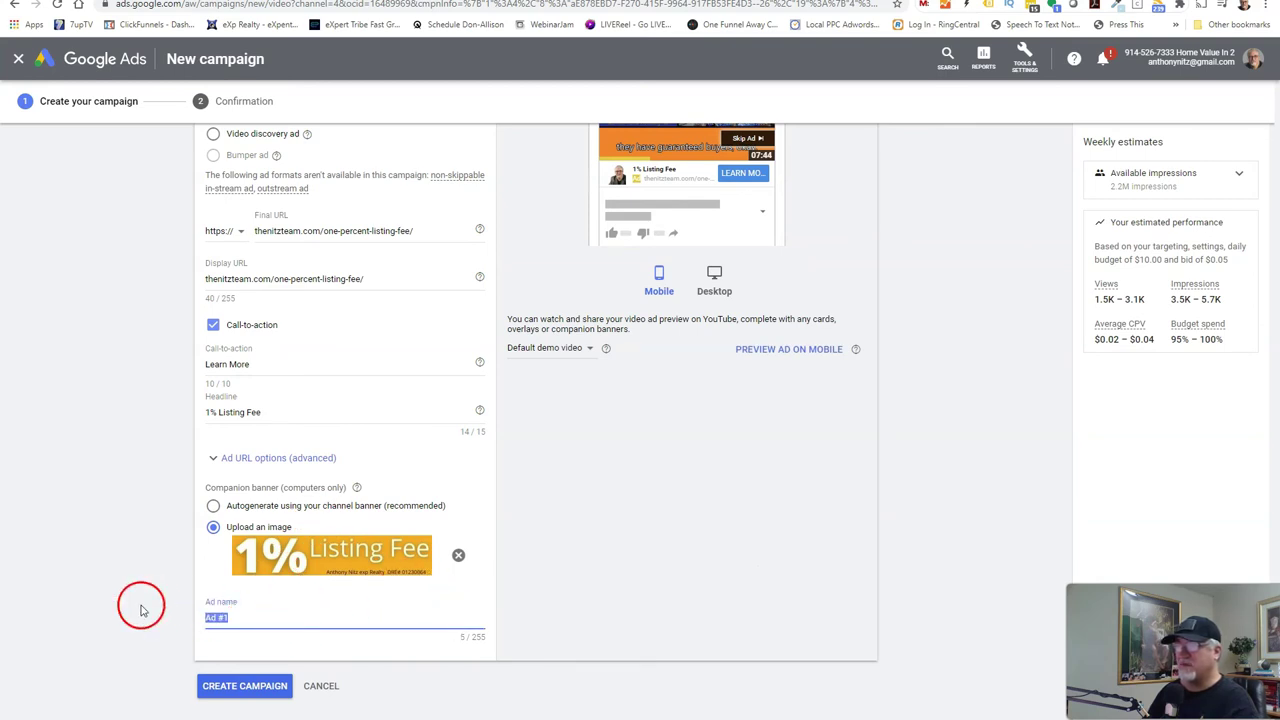
pyautogui.hotkey('ctrl', 'v')
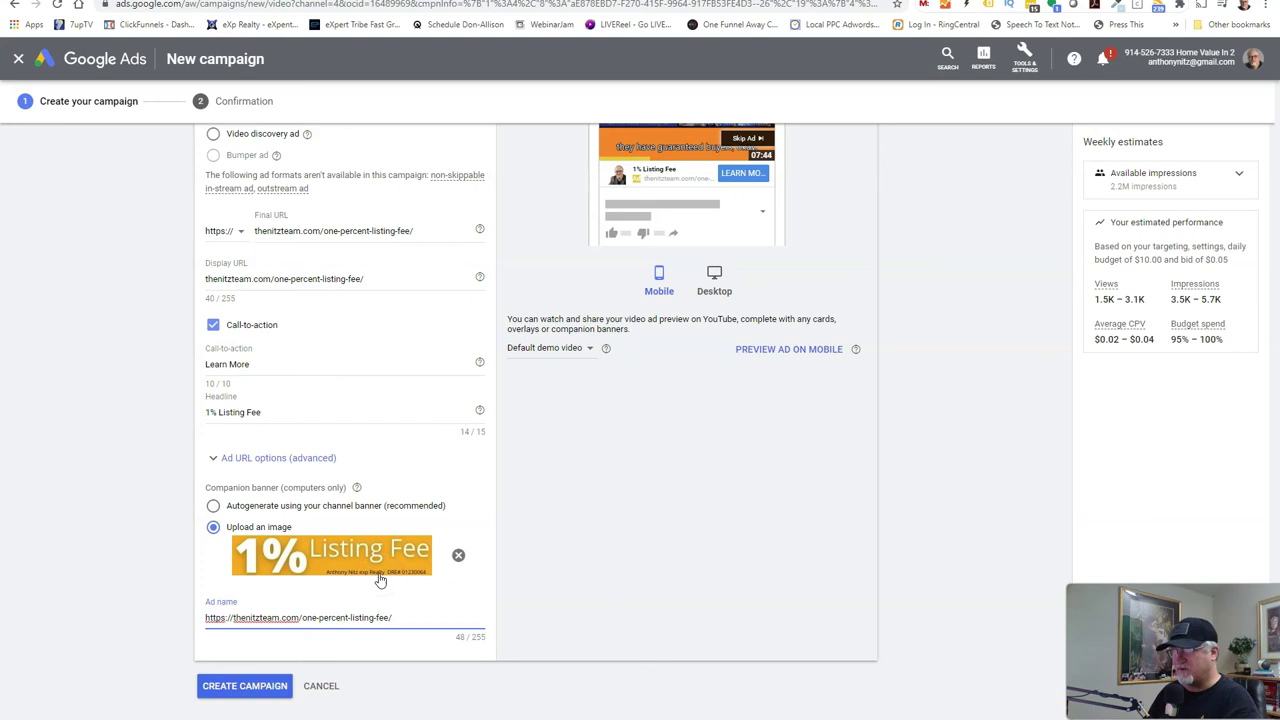
pyautogui.hotkey('ctrl', 'z')
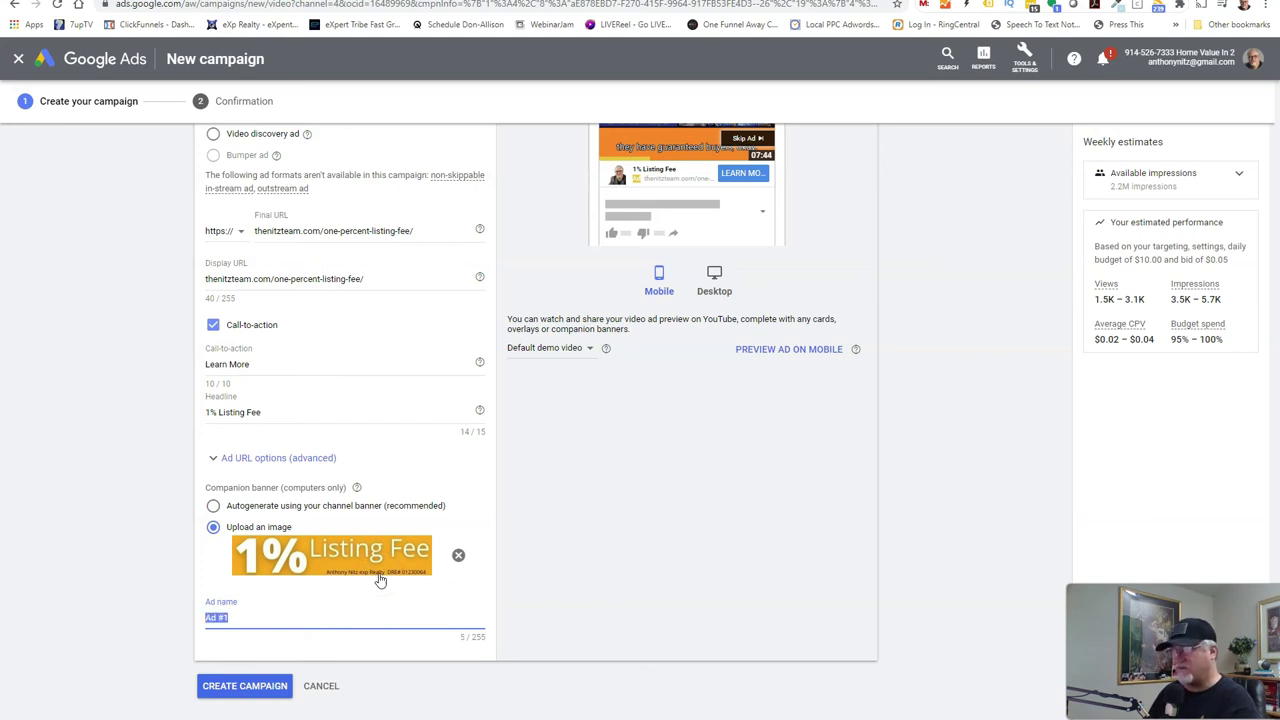
# - Clear the ad name and copy the ad group name "Coming Soon Promo - Video Group 1 - 2020-08-01"
pyautogui.press('BackSpace')
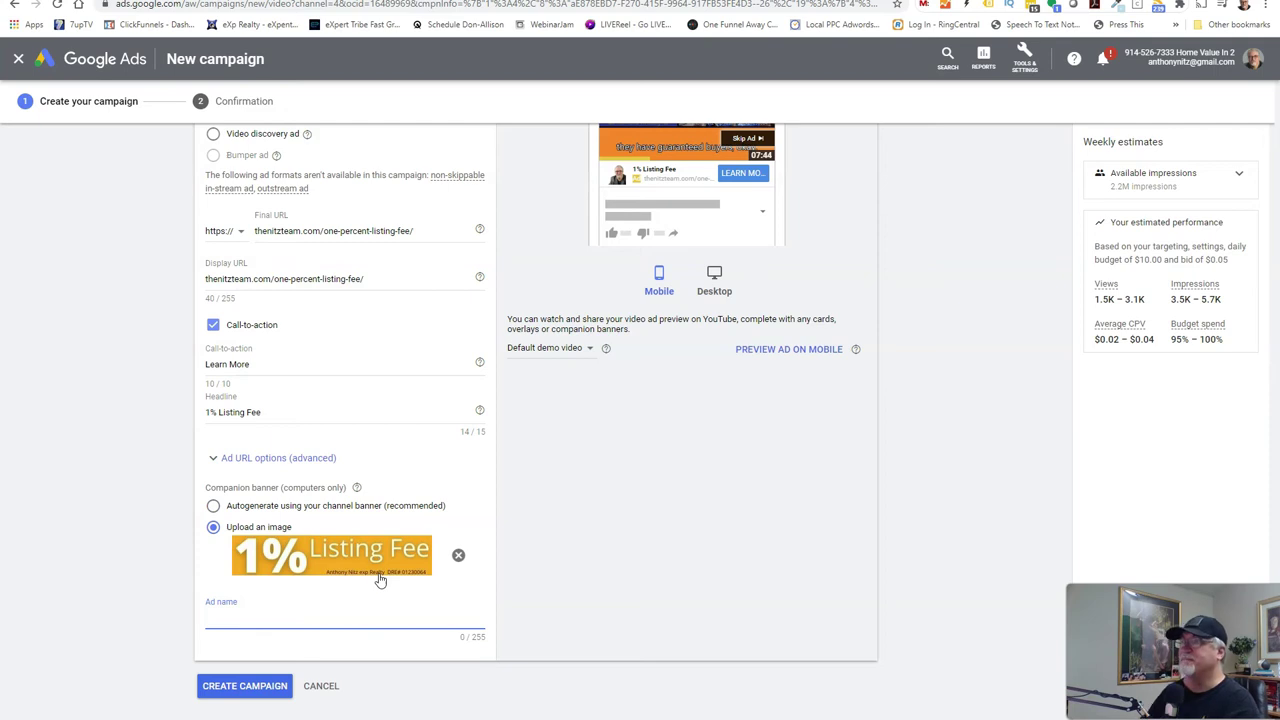
pyautogui.scroll(10, 178, 486)
pyautogui.scroll(-2, 183, 486)
pyautogui.scroll(9, 183, 486)
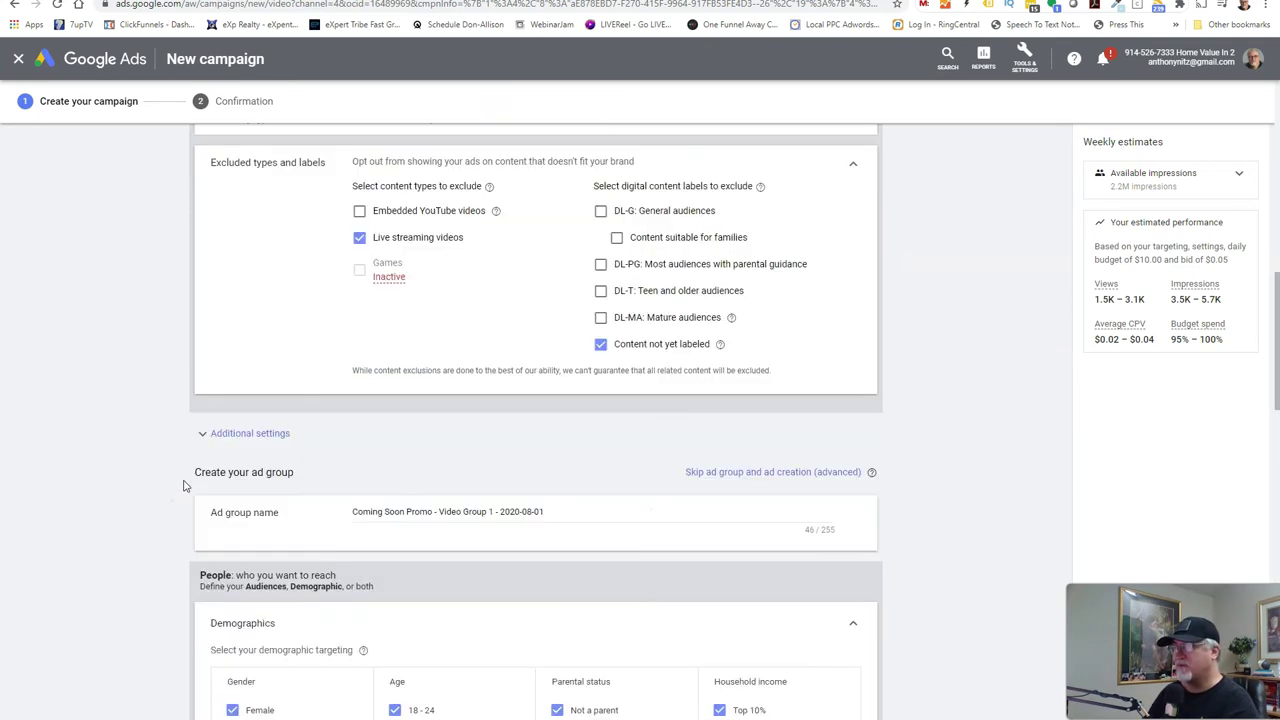
pyautogui.tripleClick(443, 514)
pyautogui.hotkey('ctrl', 'c')
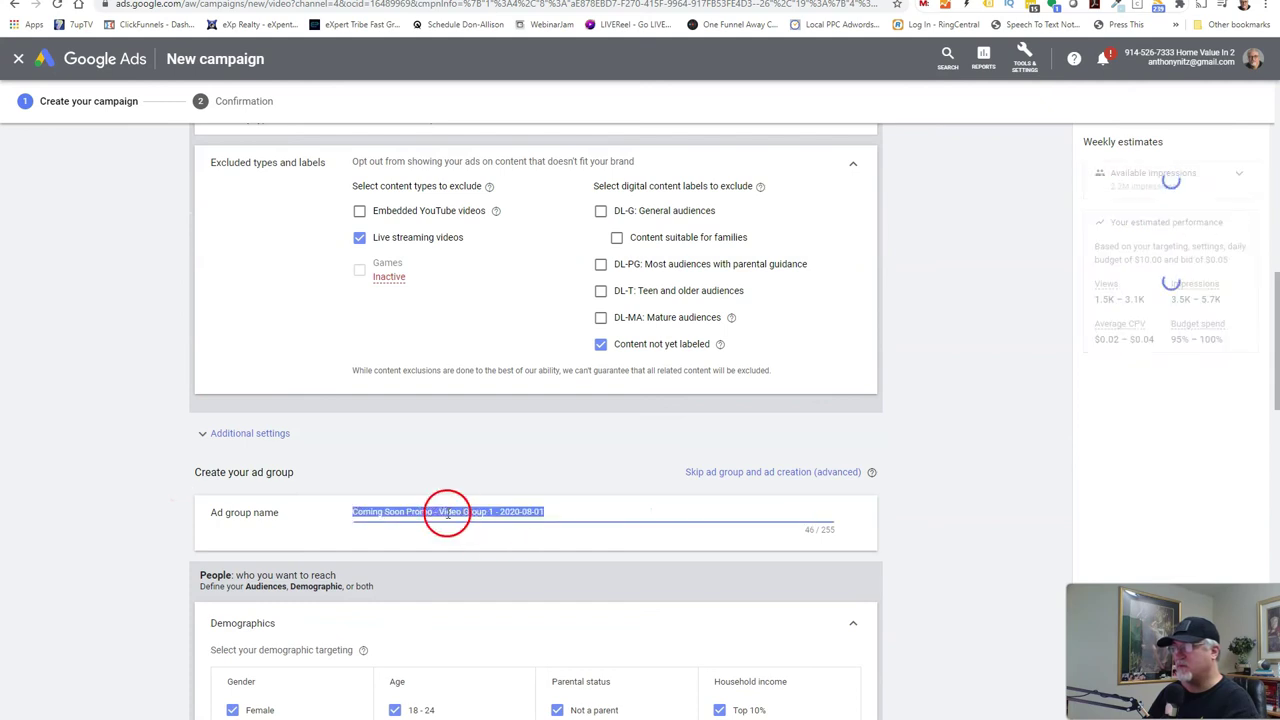
pyautogui.rightClick(447, 517)
pyautogui.click(477, 562)
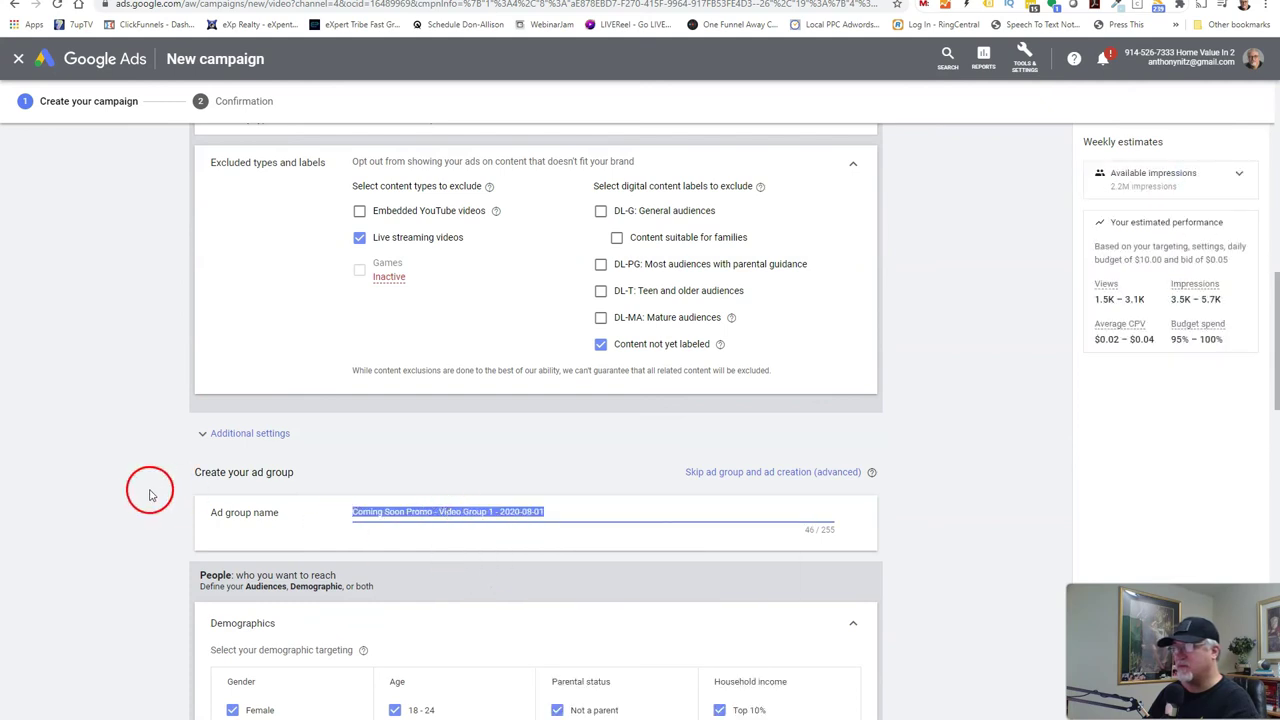
# - Paste the copied text as the ad name and edit it to "Coming Soon Promo - Video Ad 1 - 2020-08-01"
pyautogui.scroll(-8, 150, 492)
pyautogui.scroll(-15, 150, 492)
pyautogui.click(283, 503)
pyautogui.hotkey('ctrl', 'v')
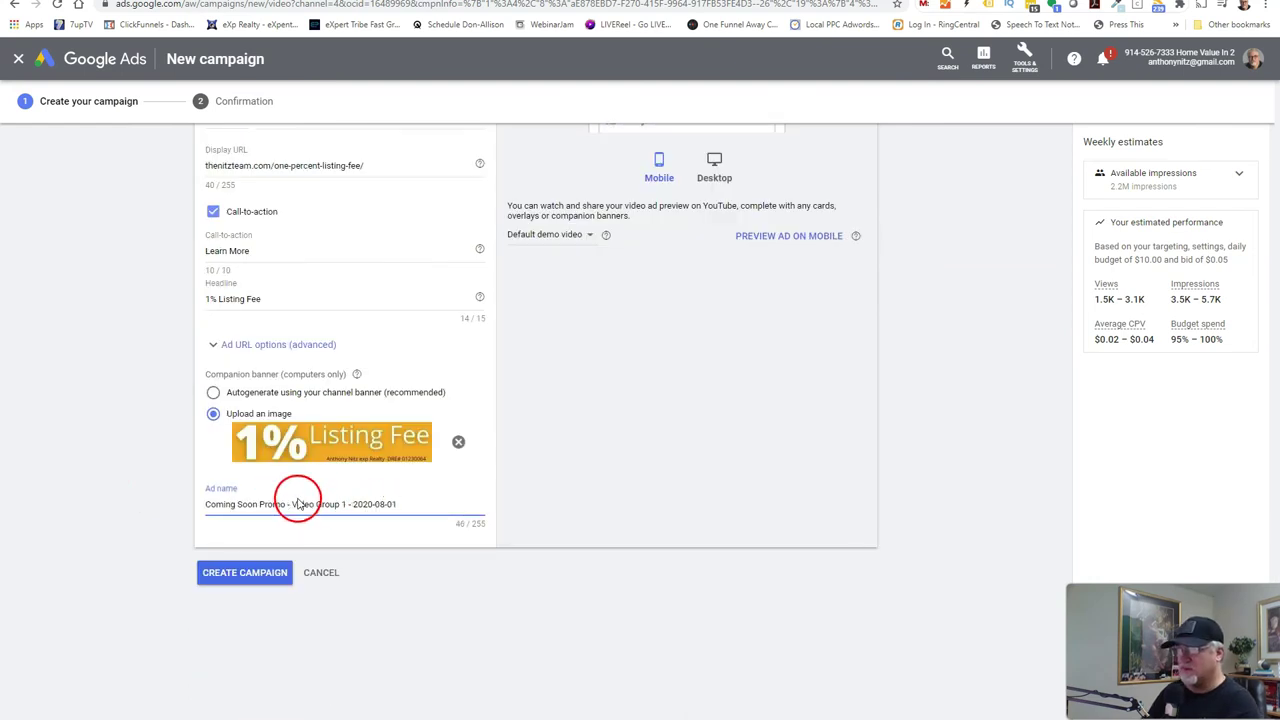
pyautogui.doubleClick(328, 504)
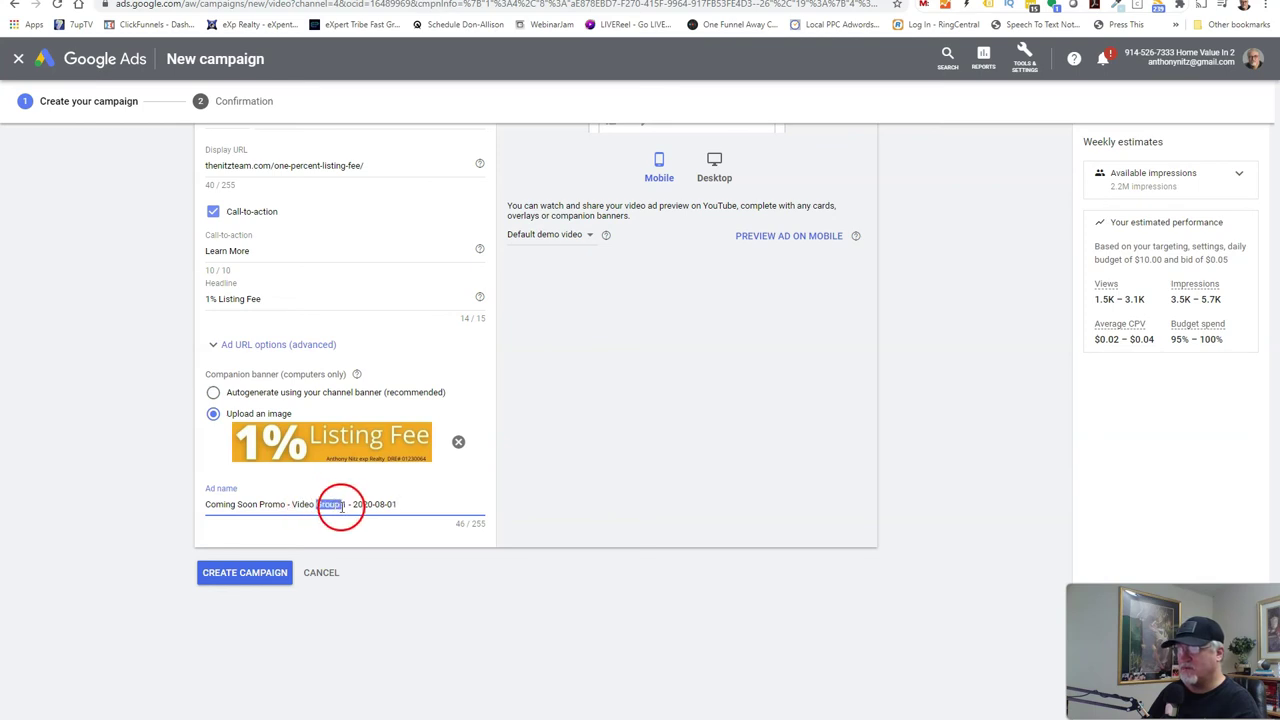
pyautogui.write('Ad')
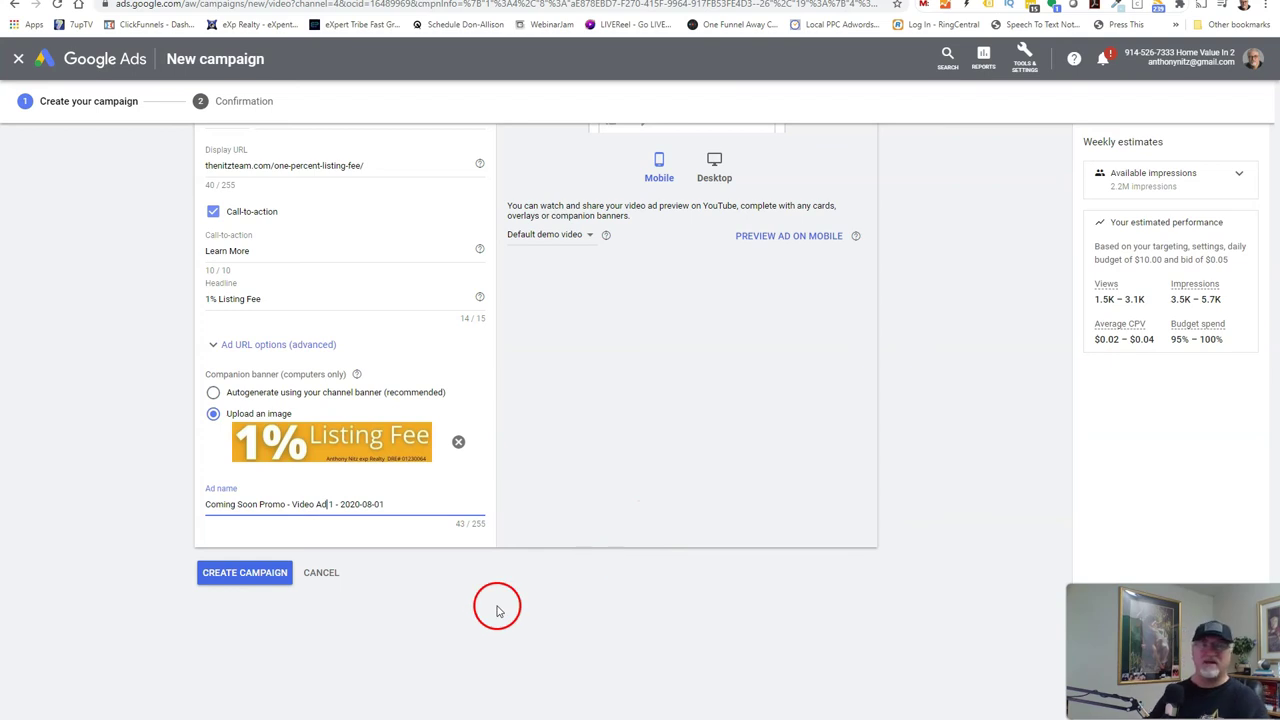
# - Create the campaign and continue from the confirmation page to the campaign's ad groups
pyautogui.click(248, 583)
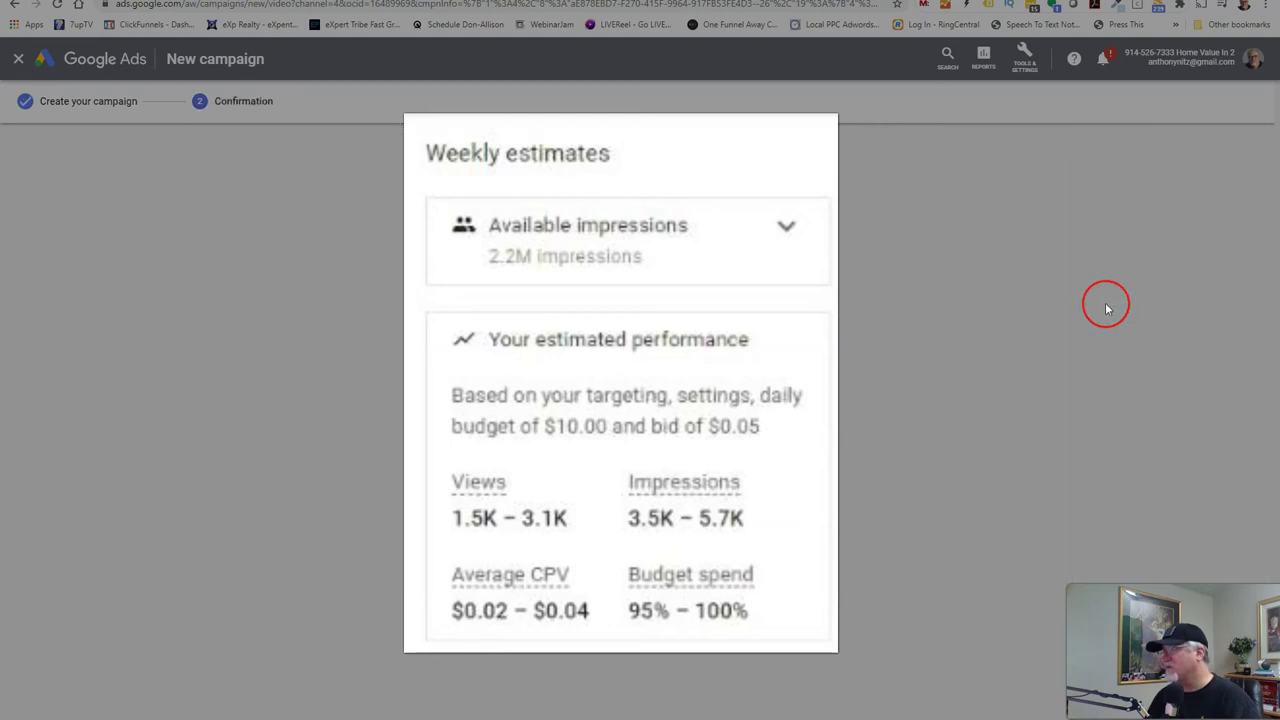
pyautogui.click(352, 392)
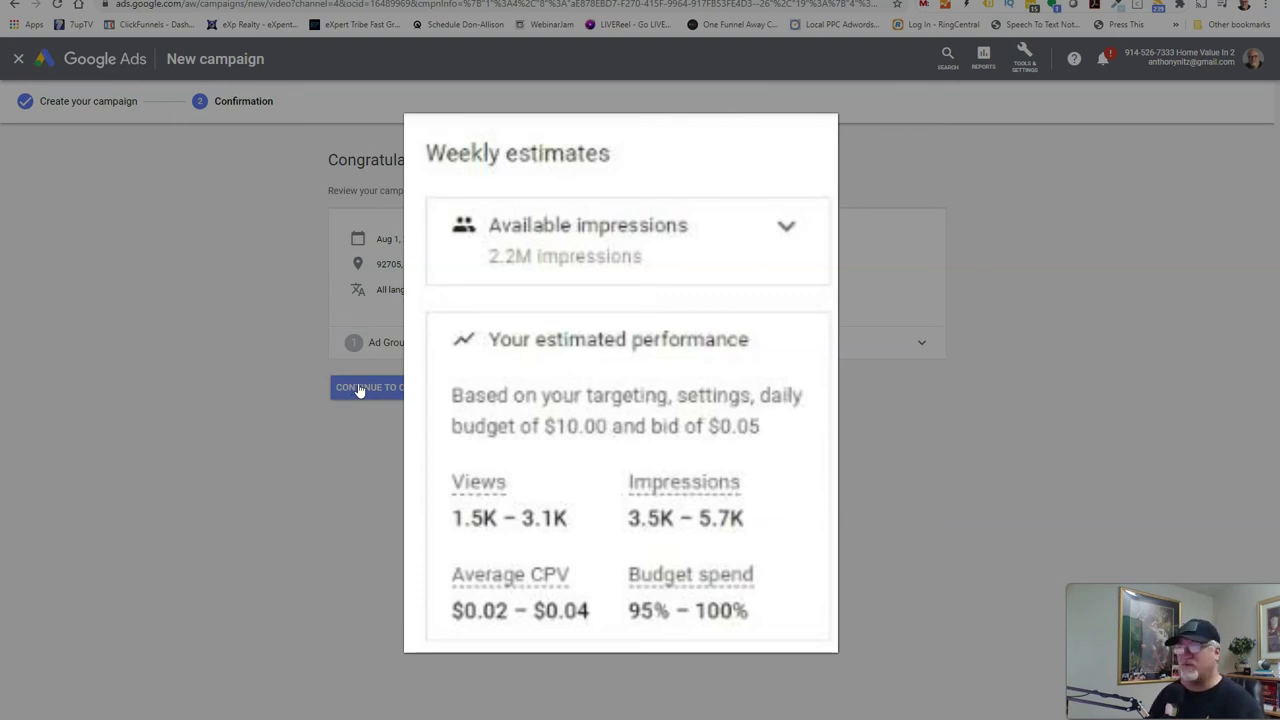
pyautogui.click(359, 389)
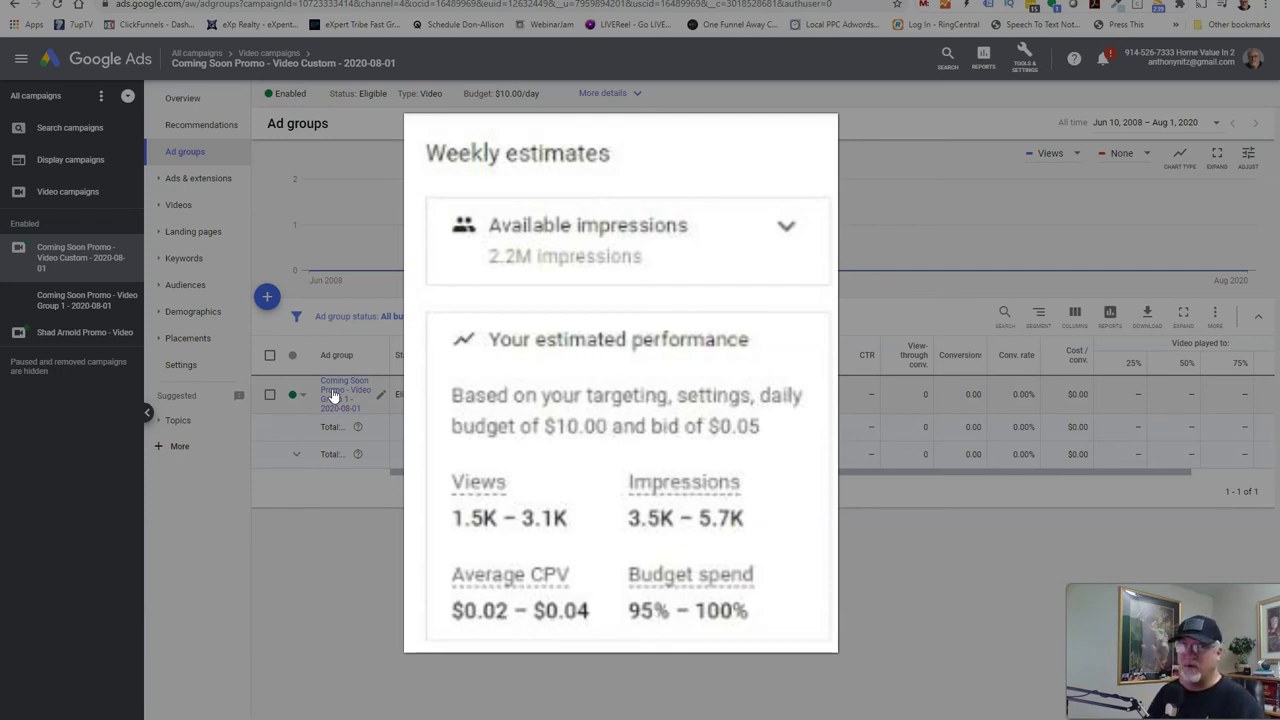
# - Open the ad group "Coming Soon Promo - Video Group 1 - 2020-08-01" and check its ads and their review status
pyautogui.click(333, 395)
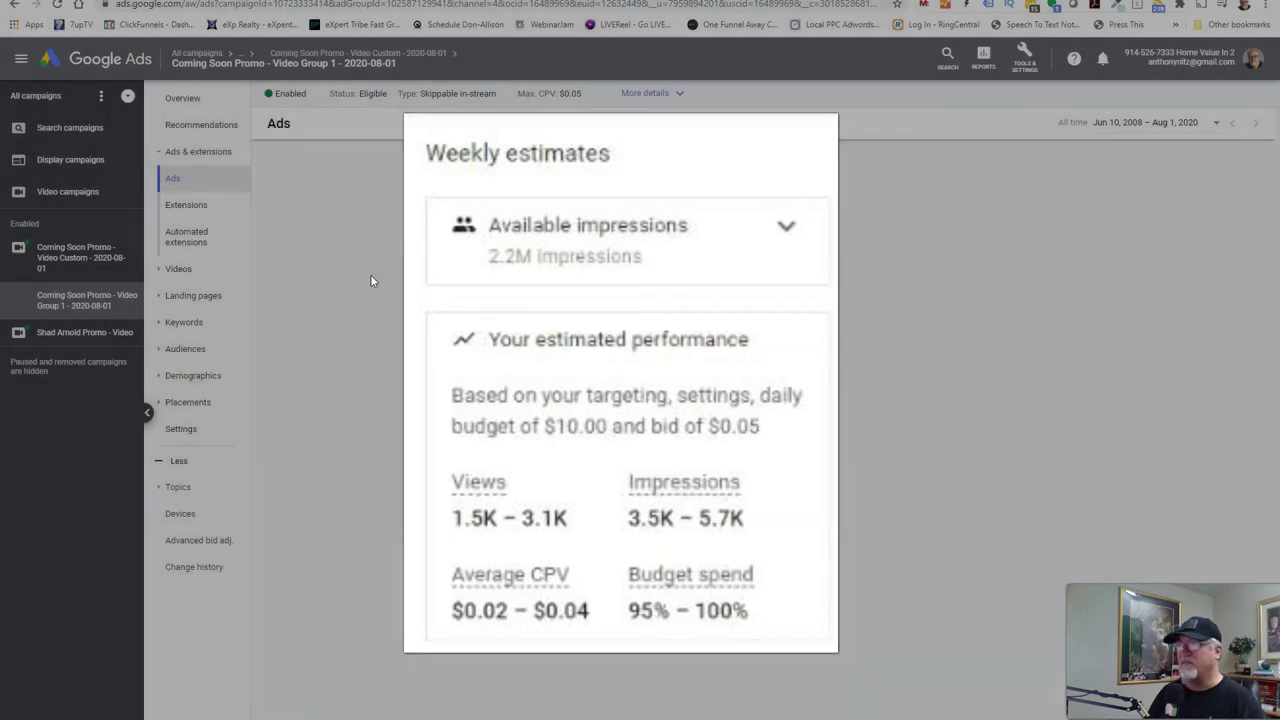
pyautogui.click(461, 470)
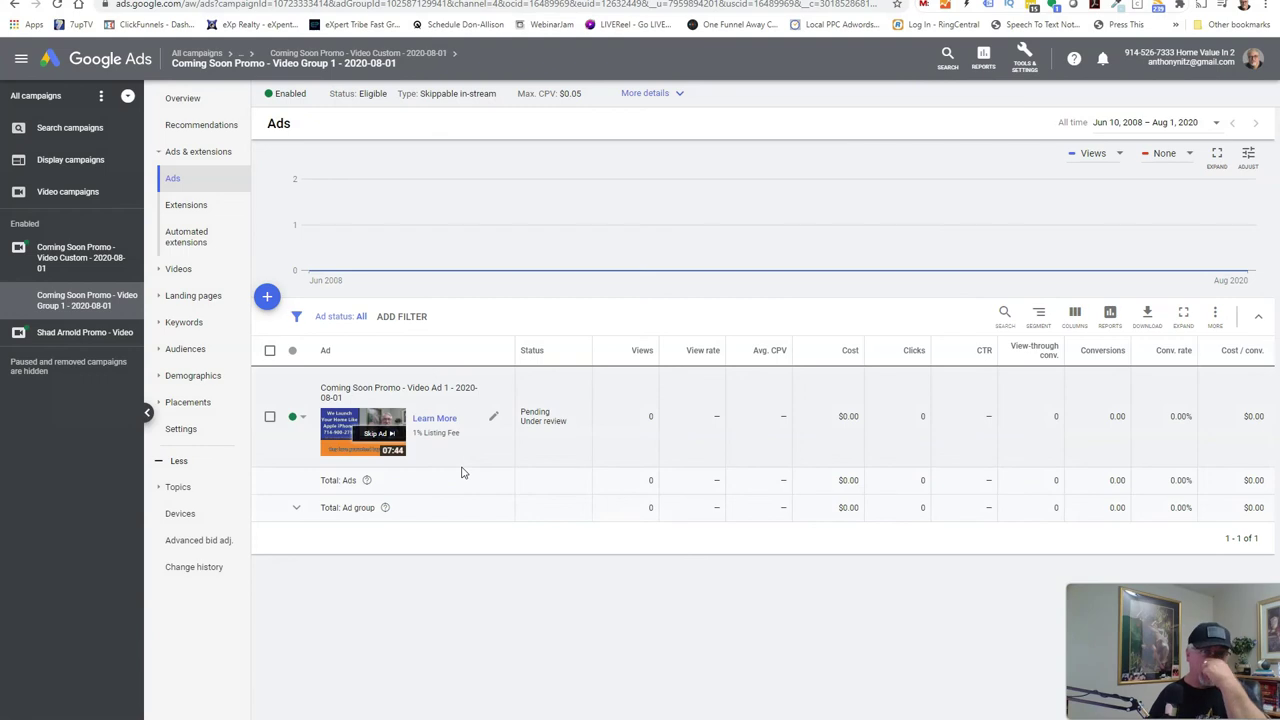
pyautogui.click(170, 181)
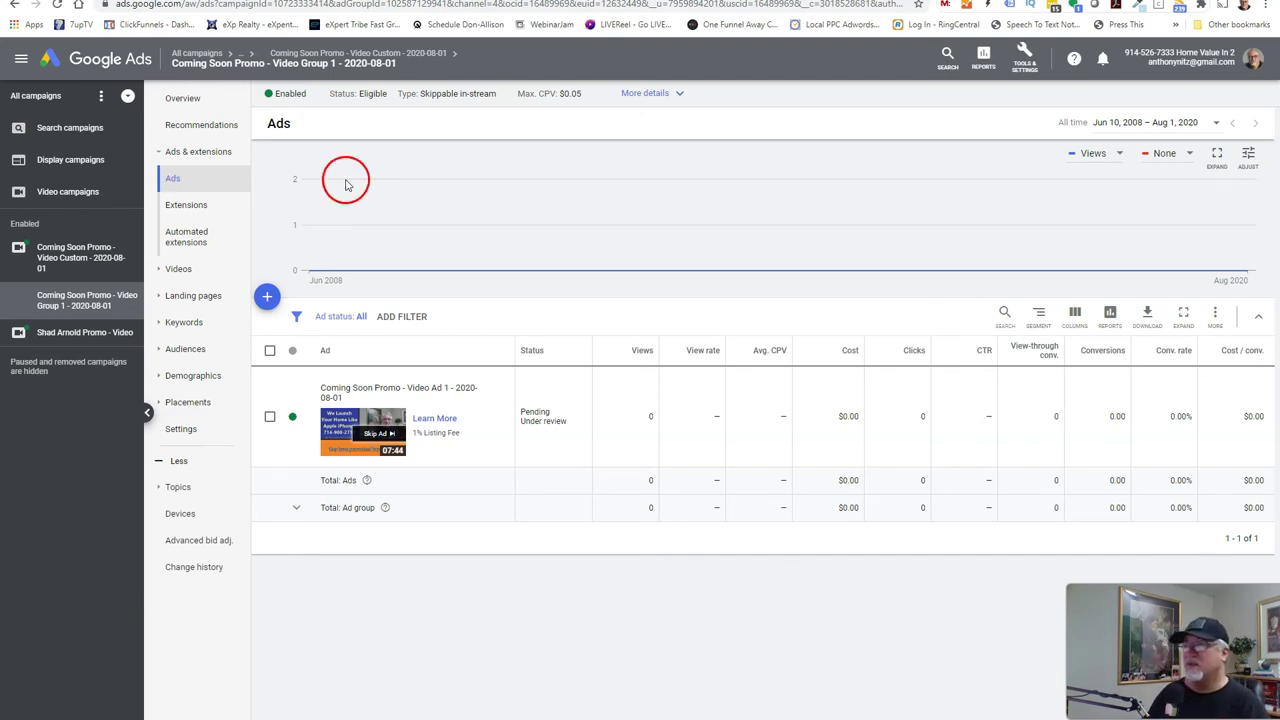
# - View the ads across all video campaigns and examine their performance columns through cost per conversion
pyautogui.click(89, 196)
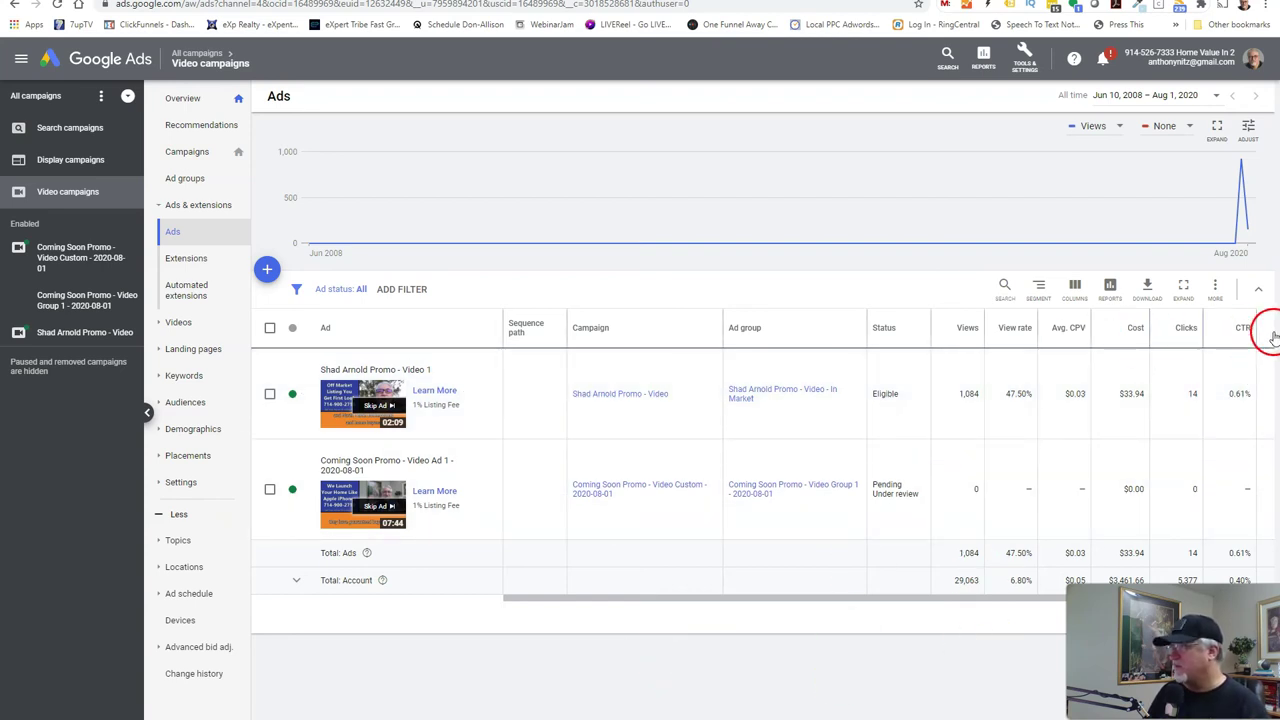
pyautogui.moveTo(1272, 338)
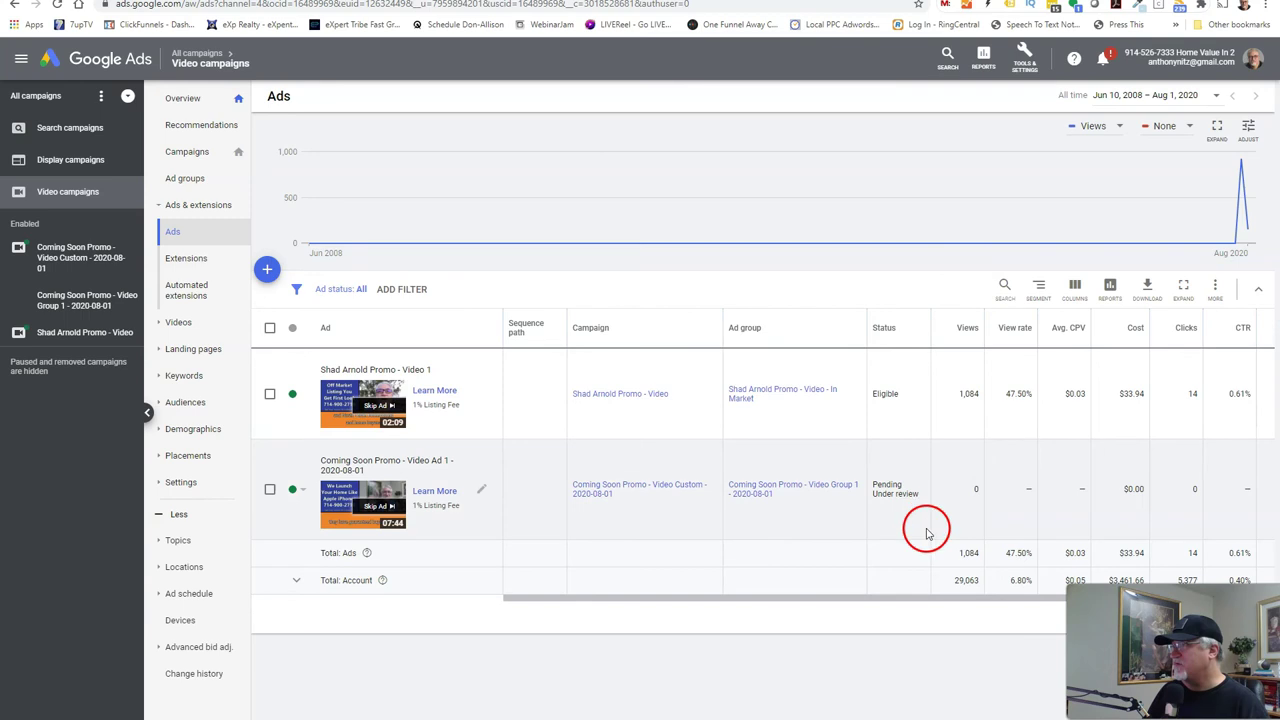
pyautogui.click(815, 679)
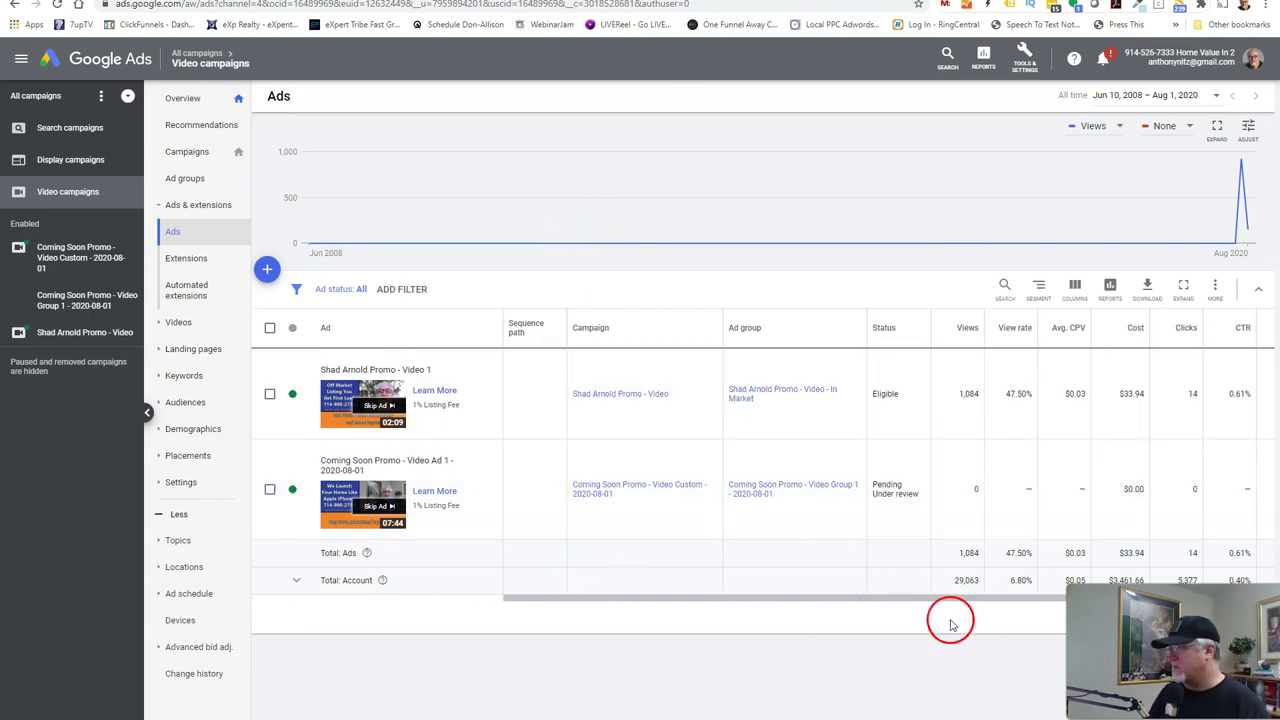
pyautogui.moveTo(884, 600); pyautogui.dragTo(1052, 598)
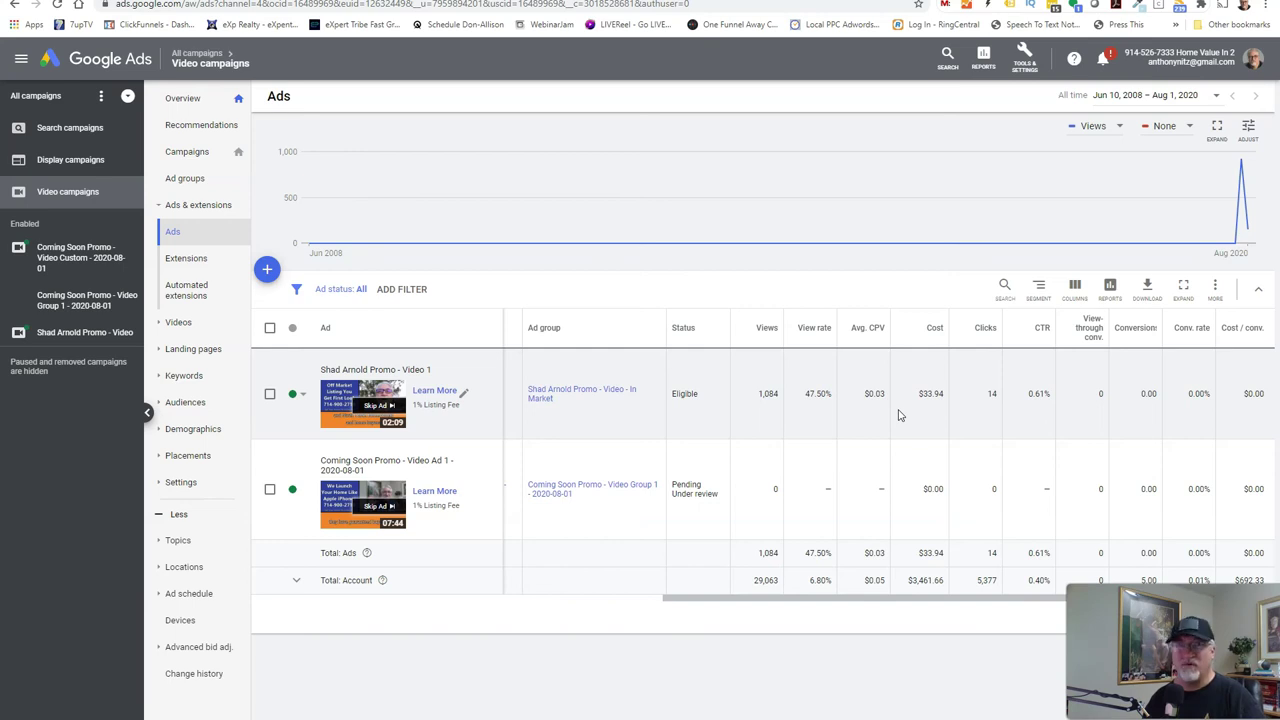
# - Open the Coming Soon ad group from the ads table, then collapse and expand the campaign navigation
pyautogui.click(580, 485)
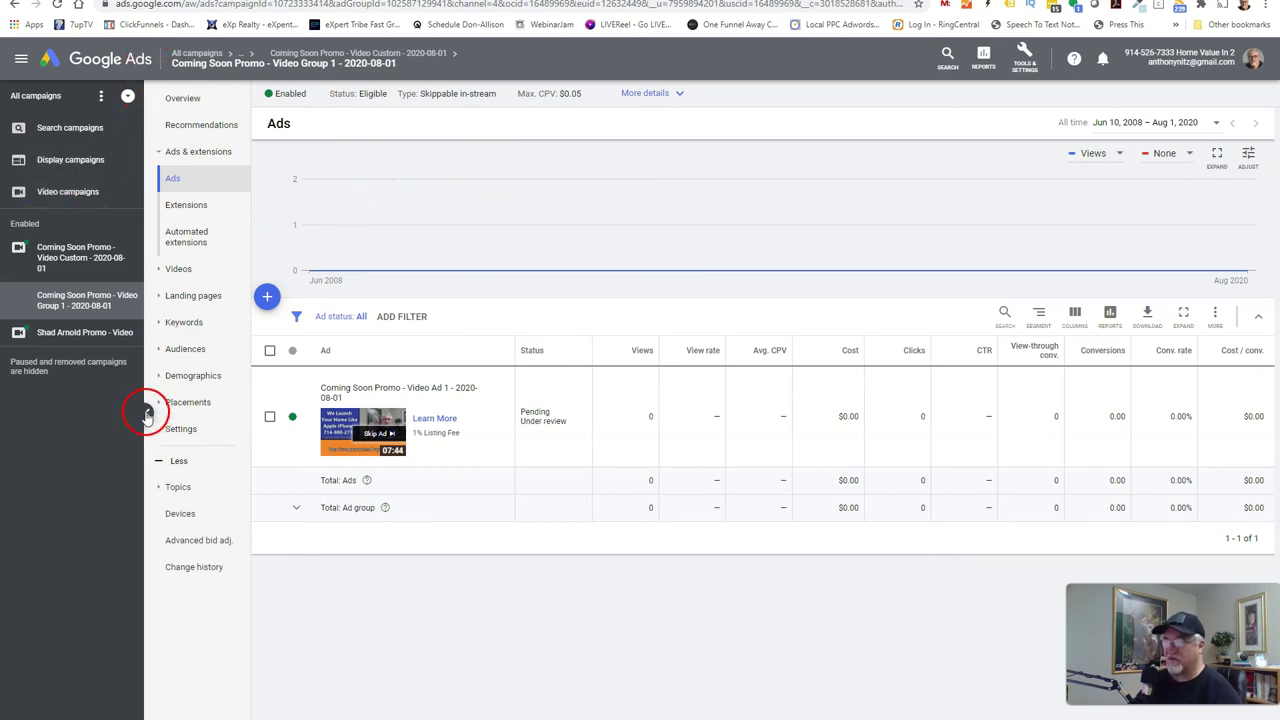
pyautogui.click(136, 422)
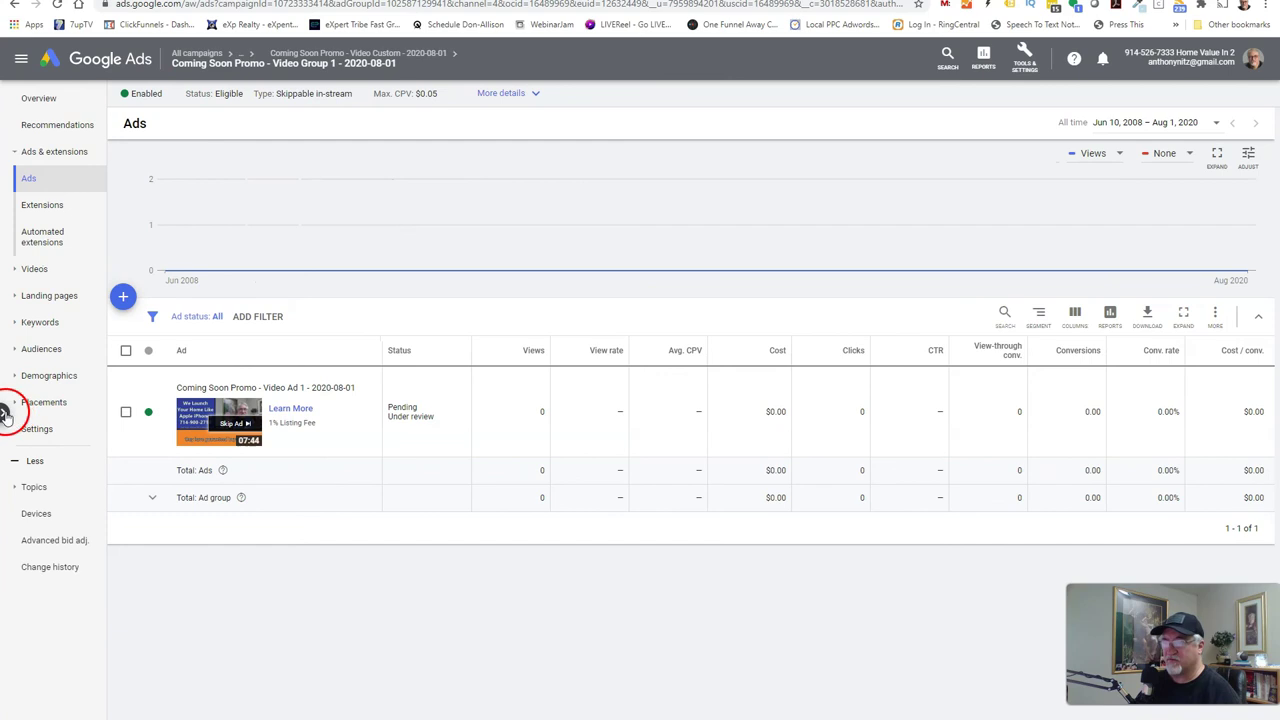
pyautogui.click(8, 416)
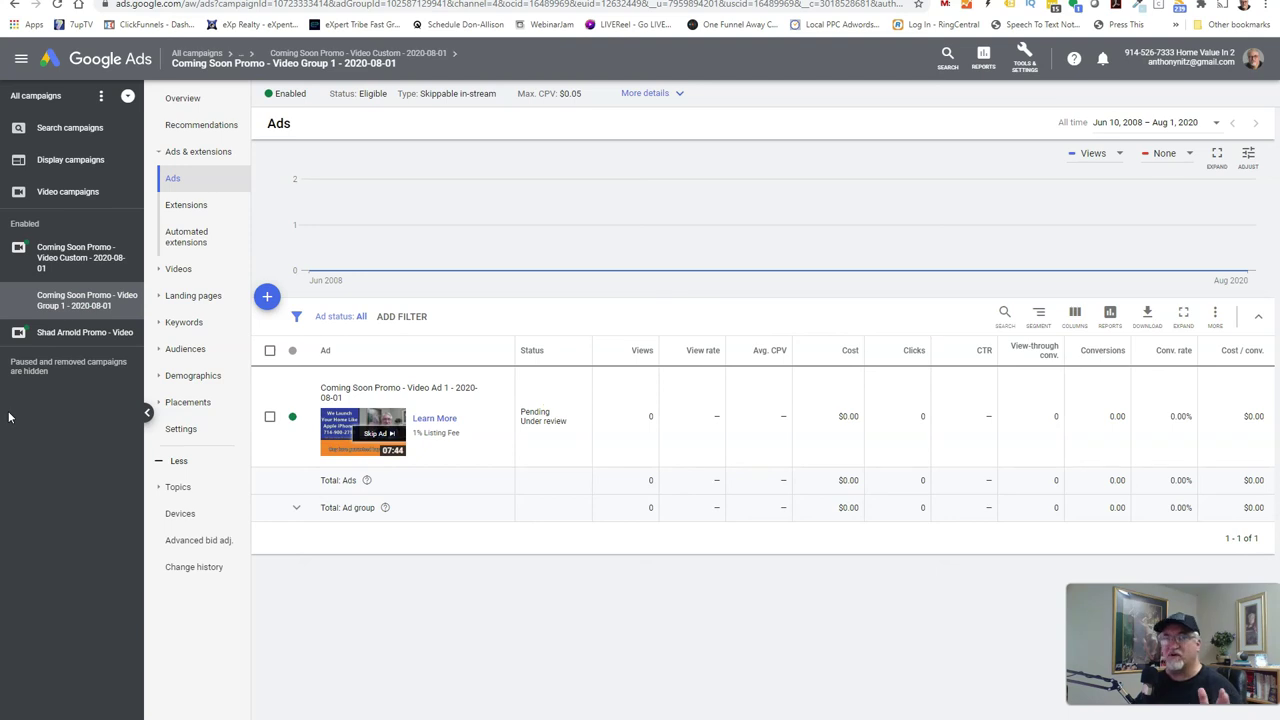
# - Return to the ads of all video campaigns and hide the campaign navigation to widen the table
pyautogui.click(58, 195)
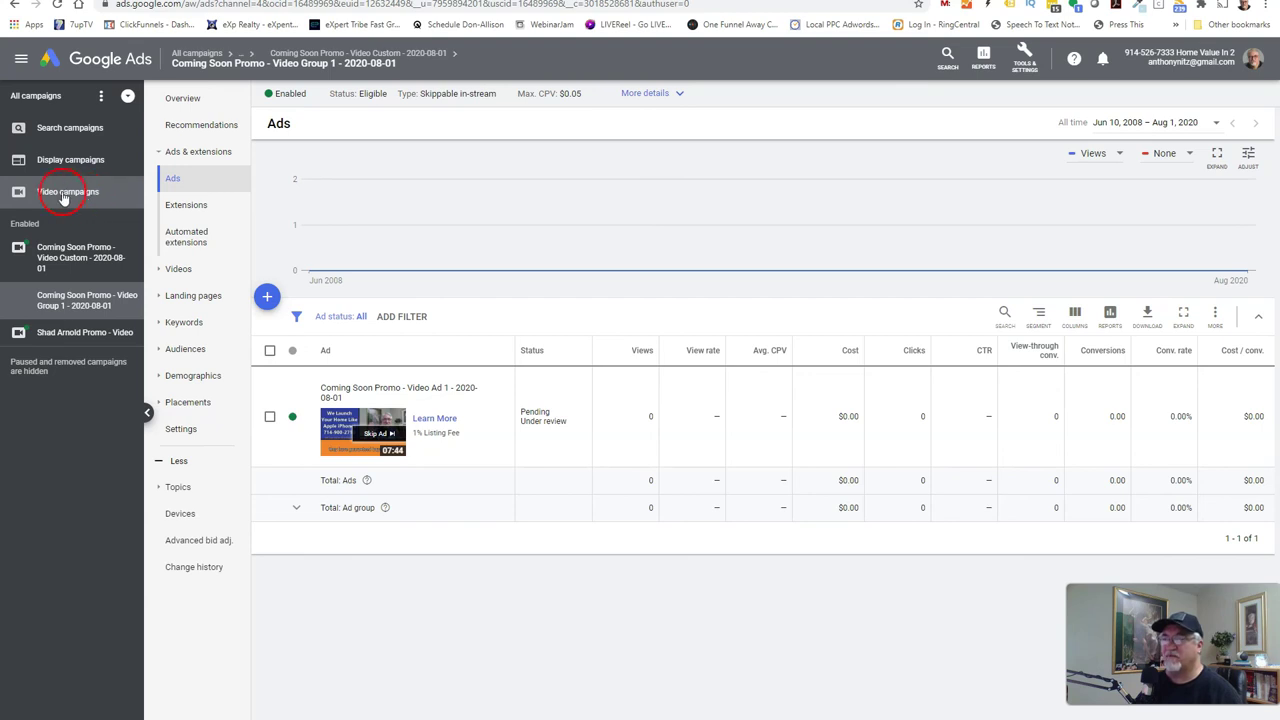
pyautogui.click(68, 142)
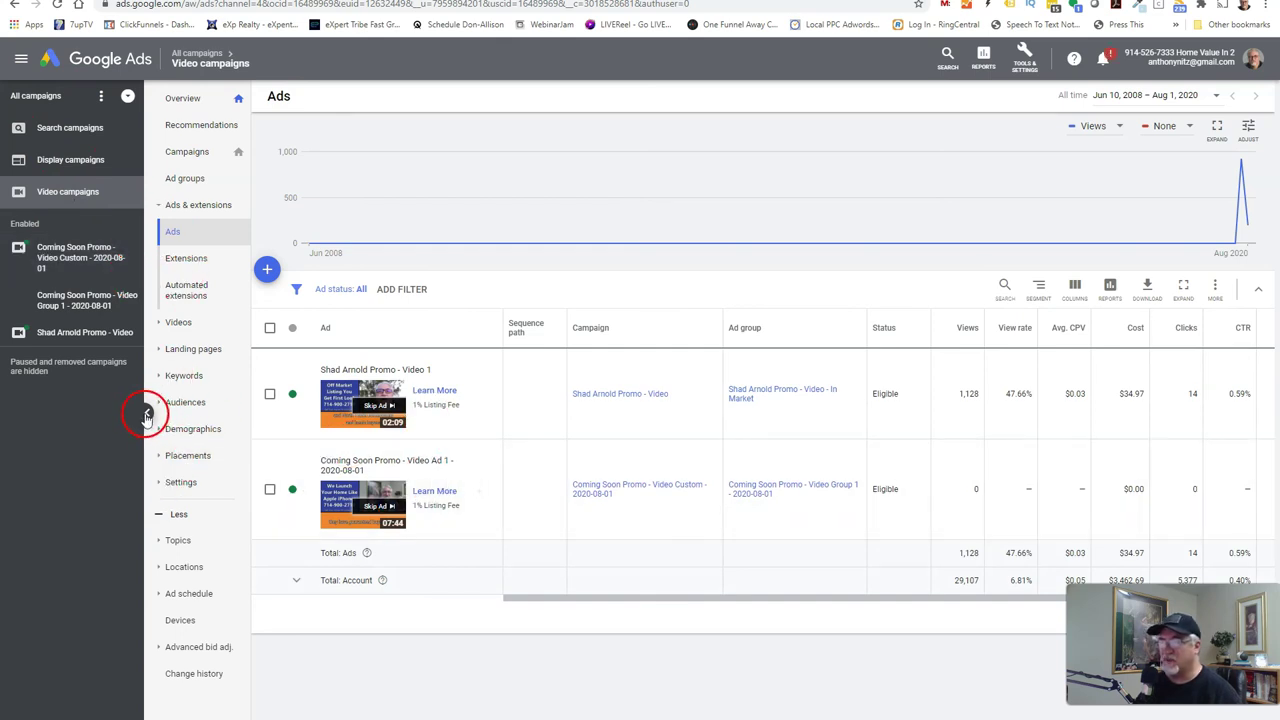
pyautogui.click(146, 413)
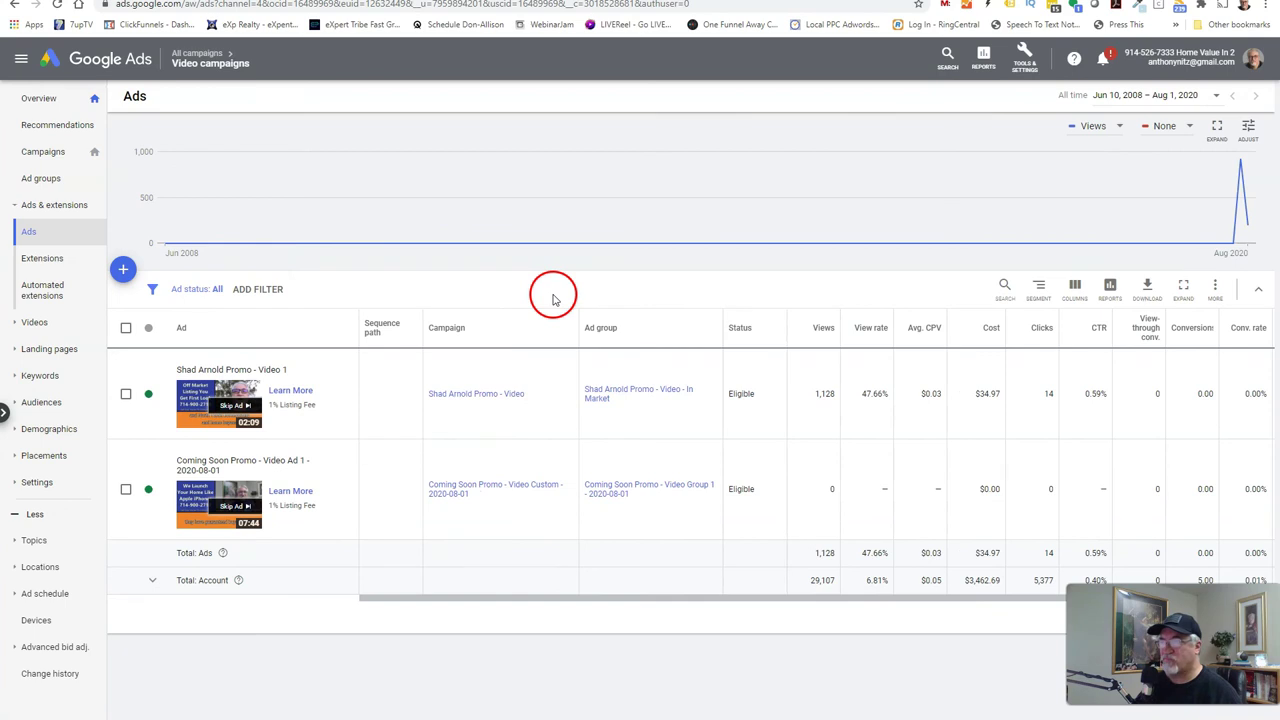
# - Go to the list of video campaigns and start creating a new campaign
pyautogui.click(124, 270)
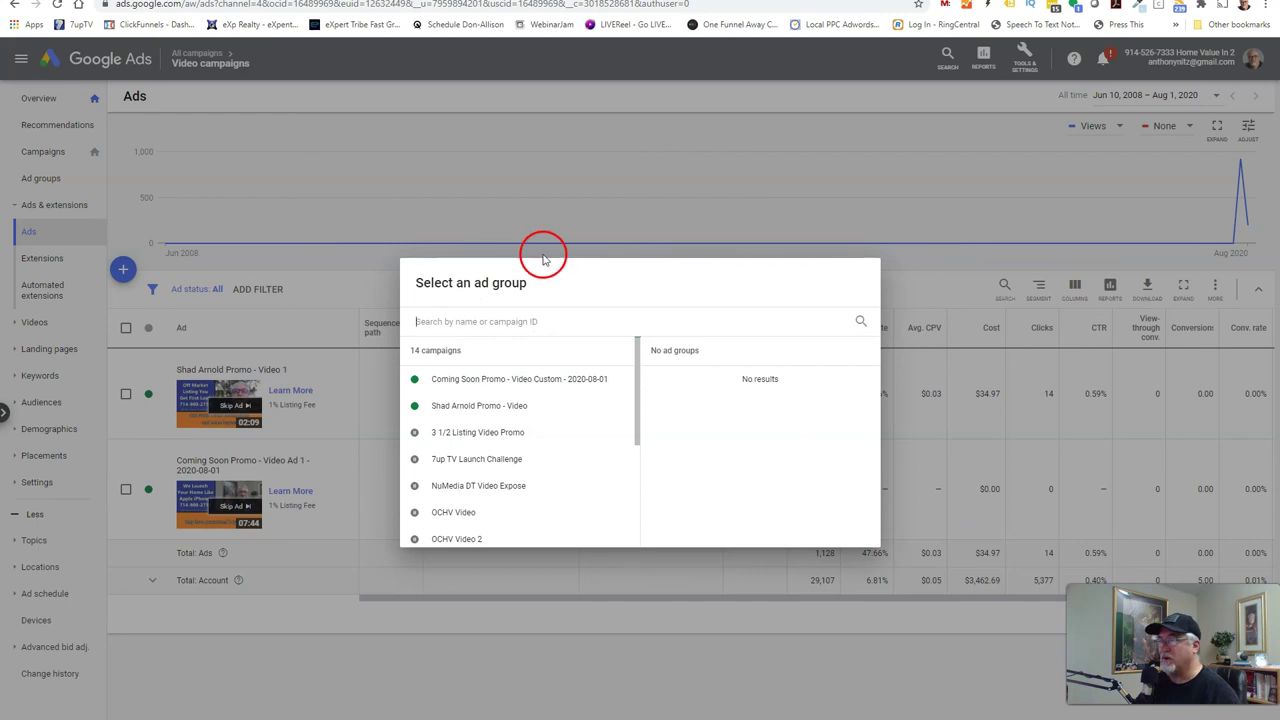
pyautogui.click(790, 230)
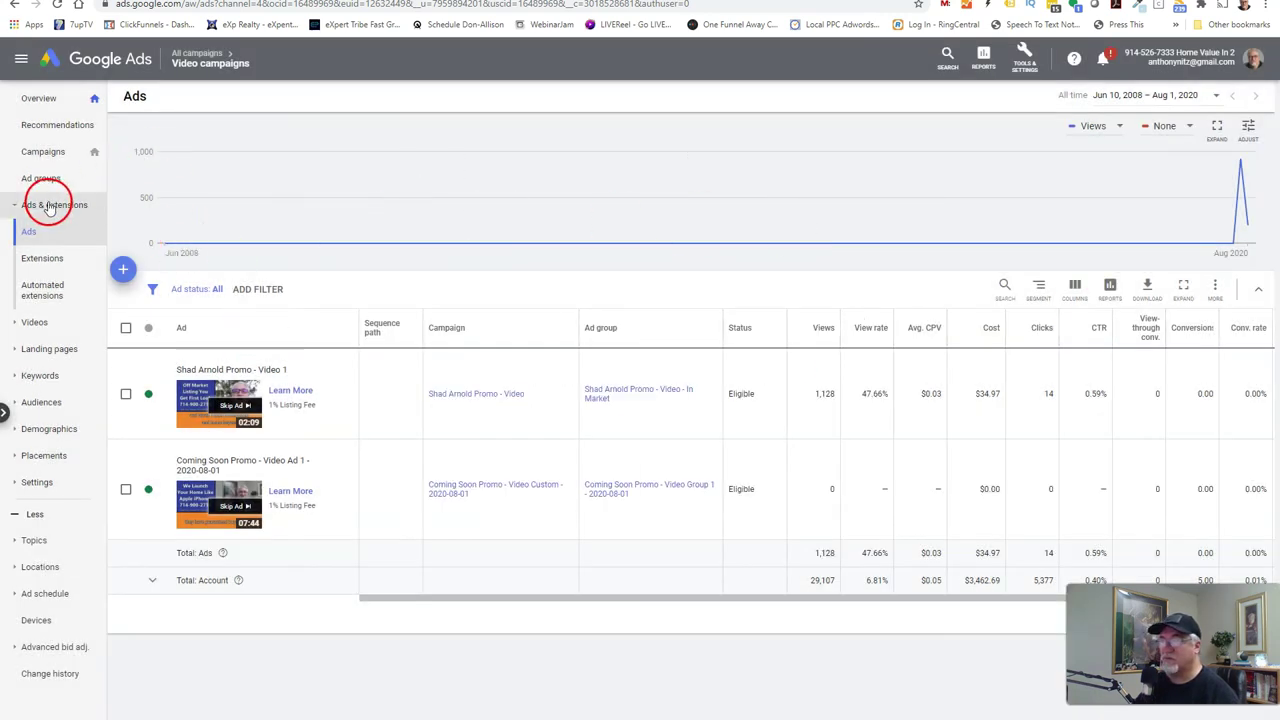
pyautogui.click(41, 158)
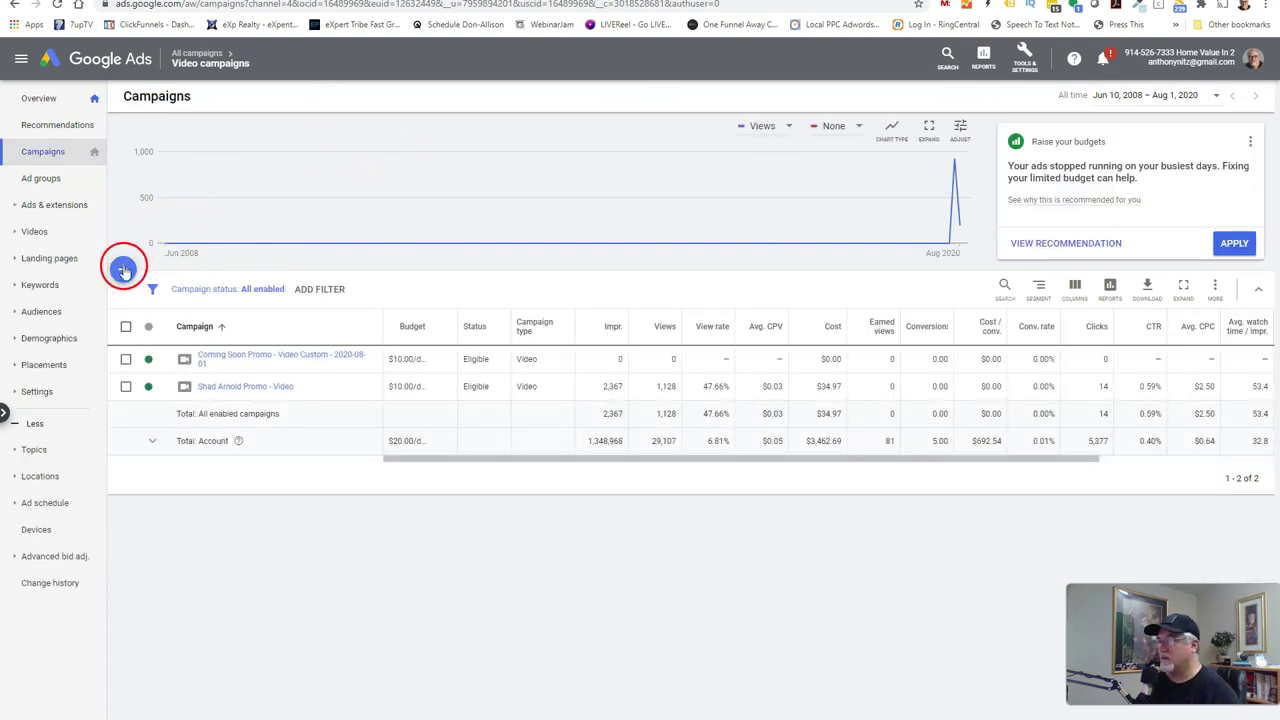
pyautogui.click(123, 269)
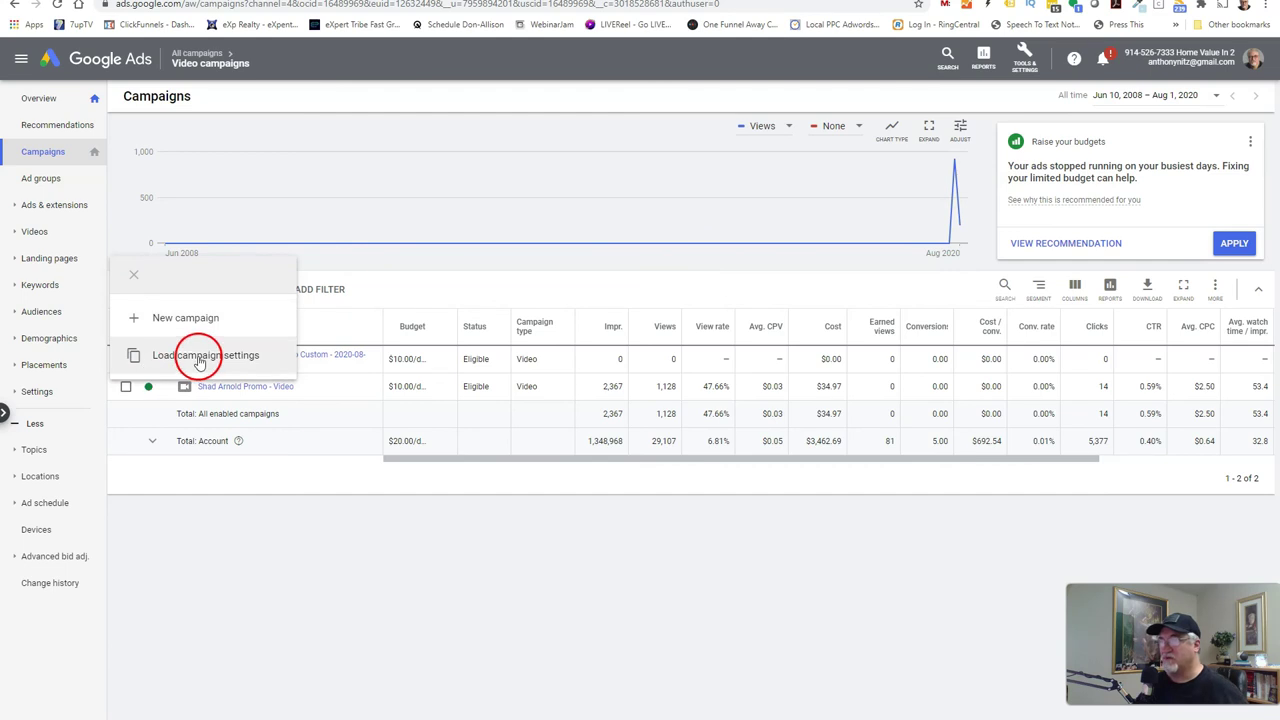
pyautogui.click(183, 334)
pyautogui.click(185, 331)
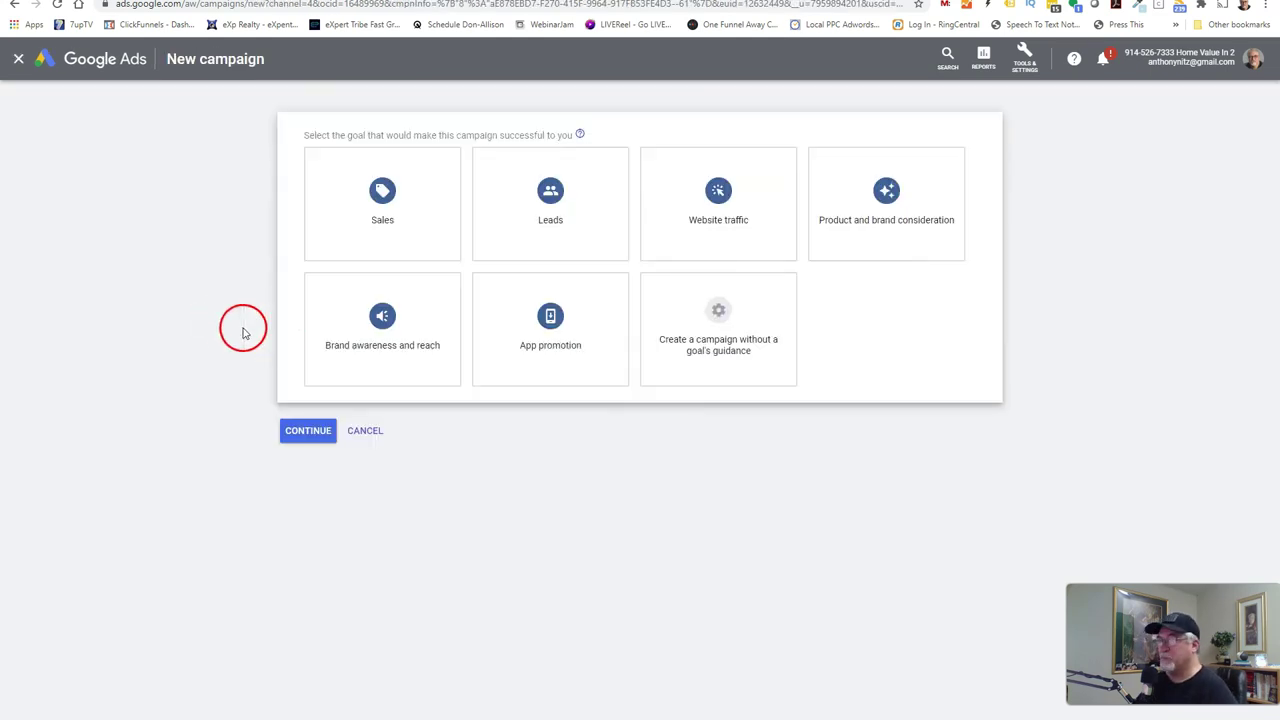
# - Set up a custom video campaign without a goal's guidance and continue to its settings
pyautogui.click(722, 328)
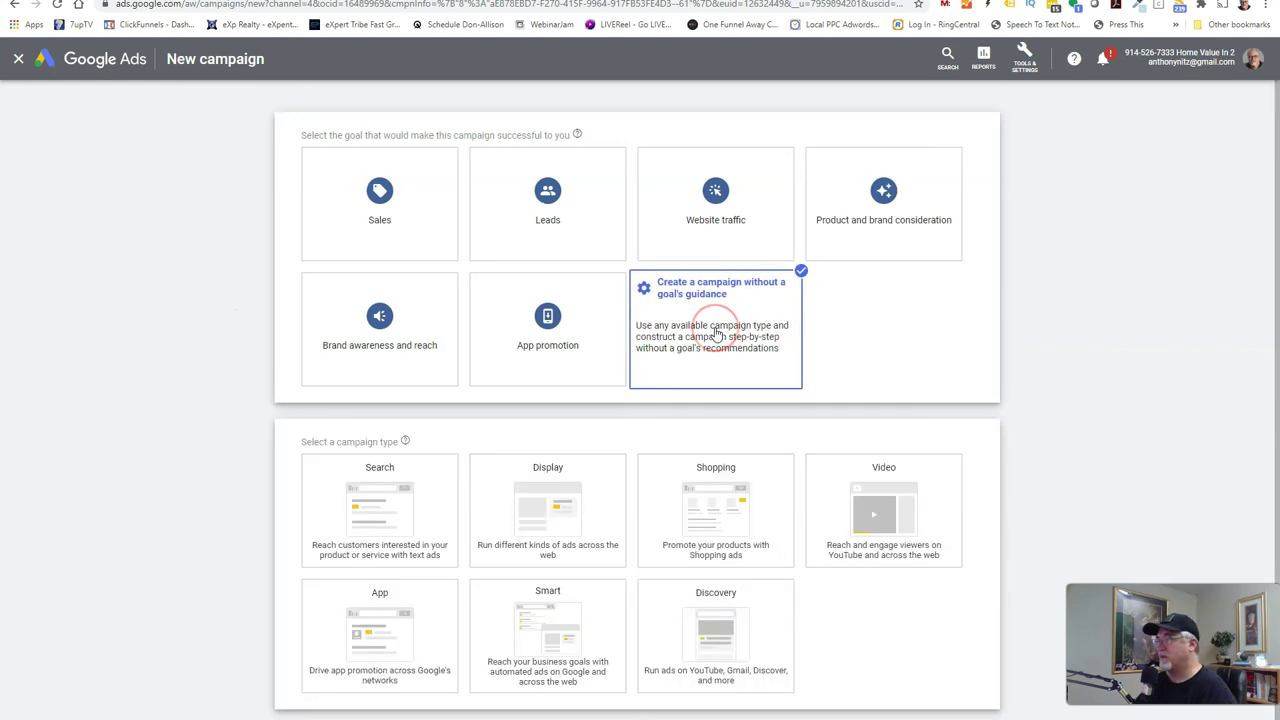
pyautogui.click(889, 535)
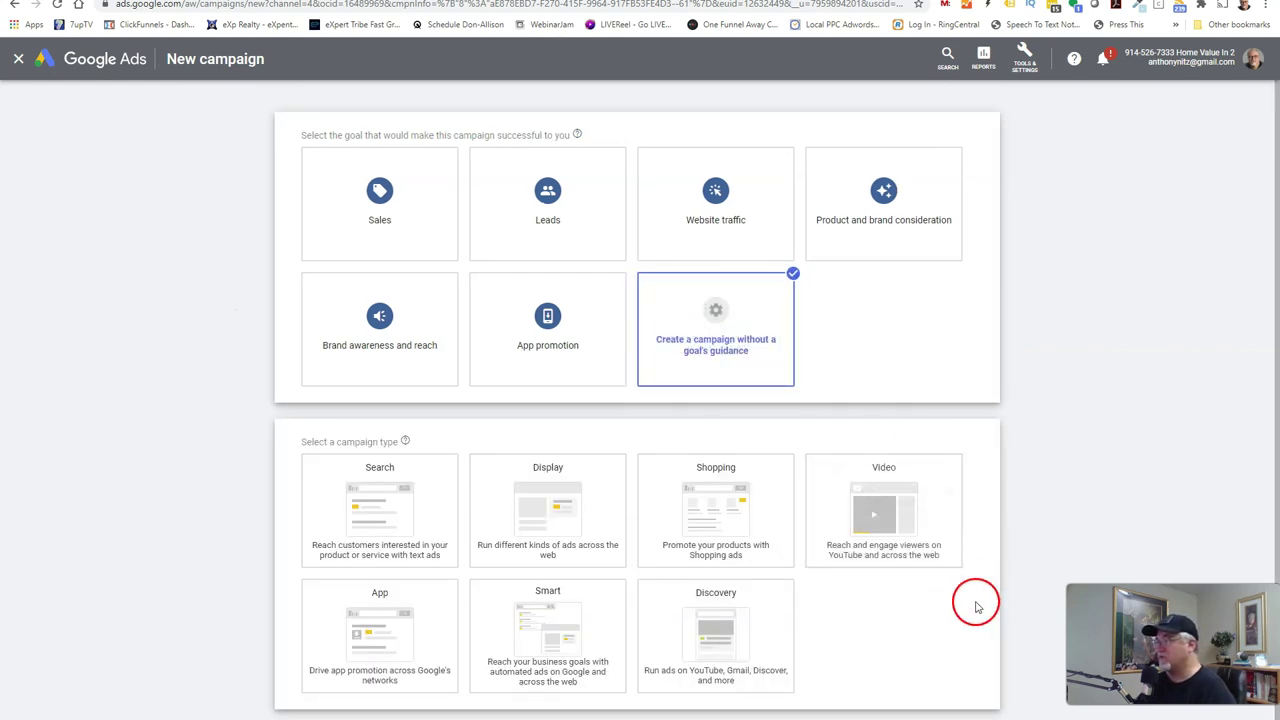
pyautogui.click(905, 490)
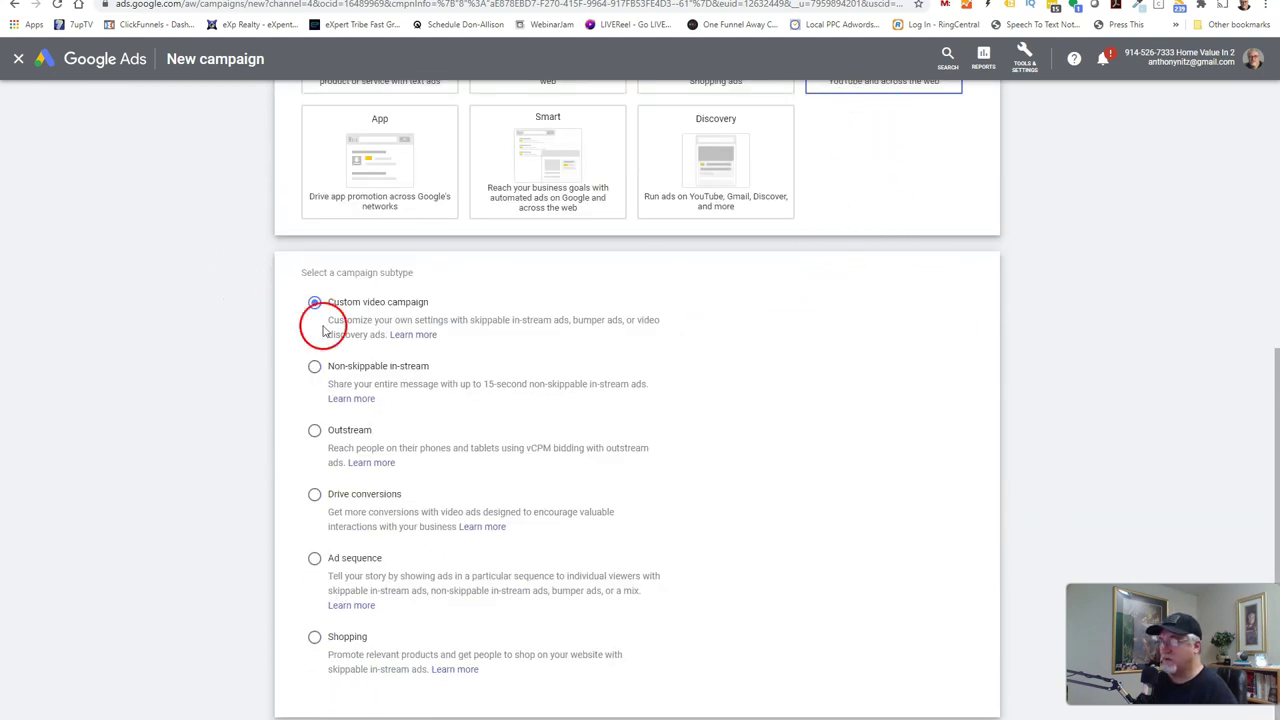
pyautogui.click(321, 685)
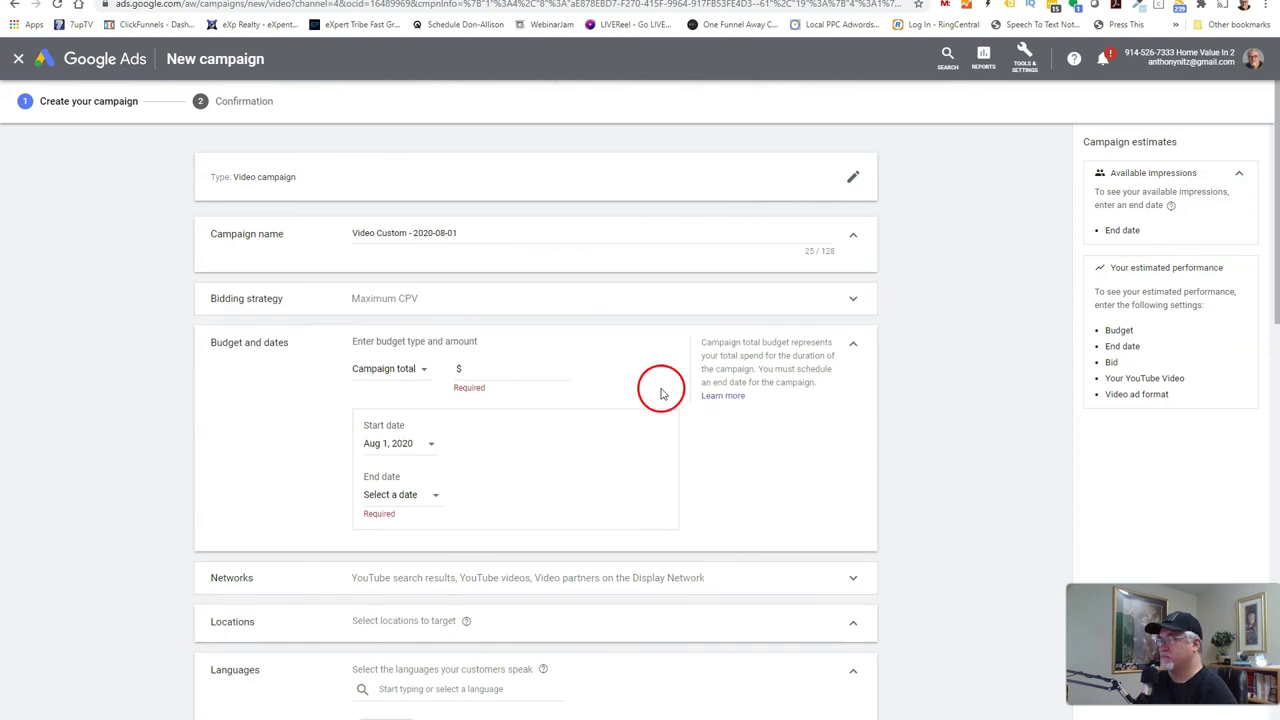
# - Name the campaign "Test Target Attorneys - Video Custom - 2020-08-01"
pyautogui.click(353, 234)
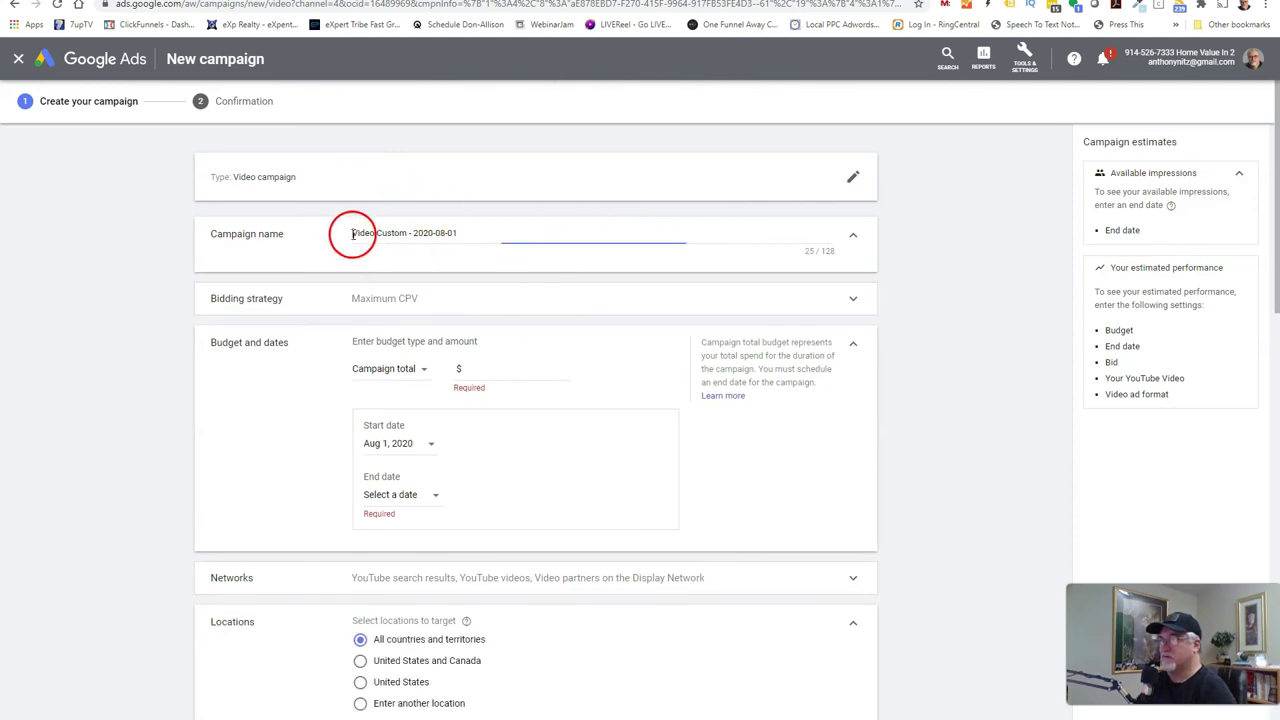
pyautogui.write('Tes')
pyautogui.write('t Target Attorney')
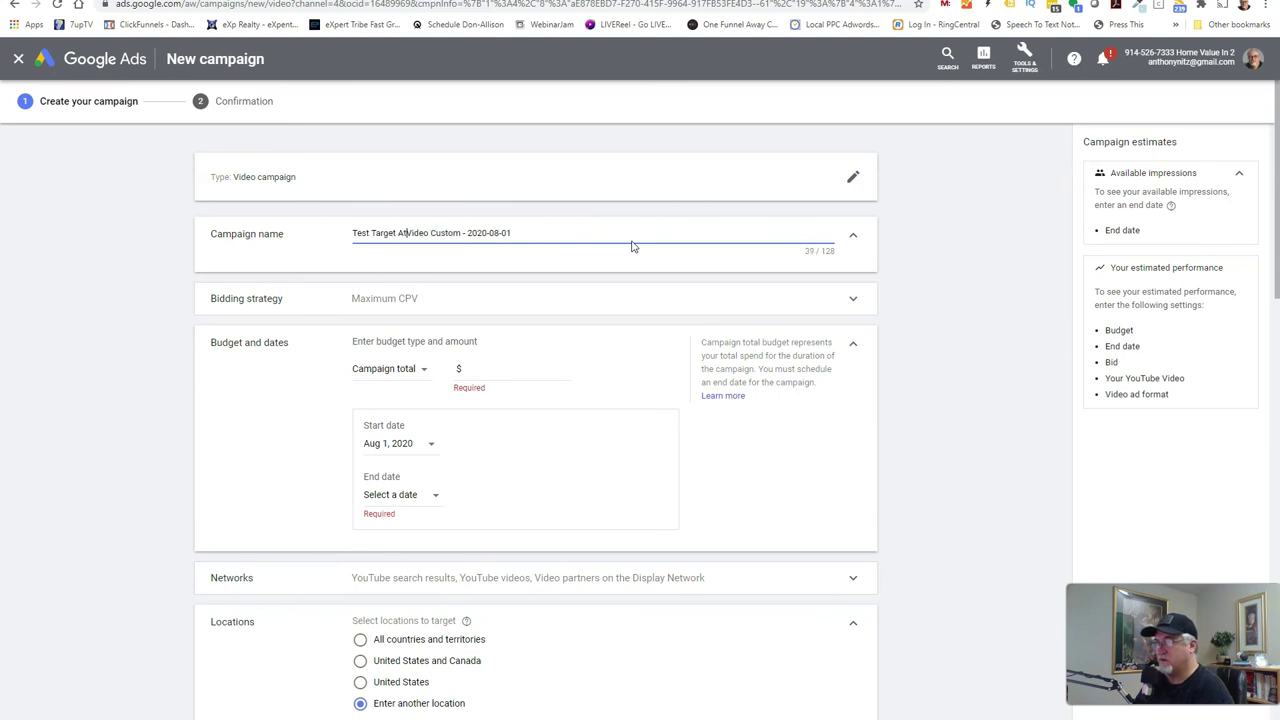
pyautogui.write('s -')
pyautogui.click(623, 237)
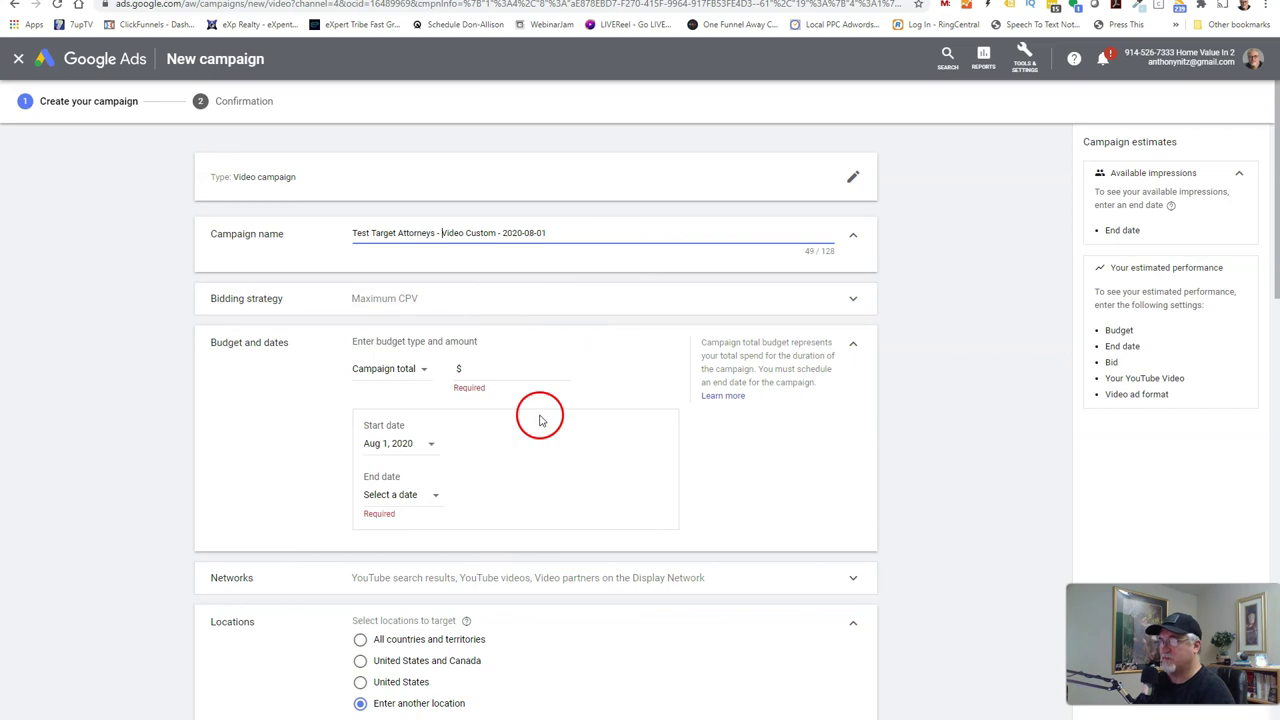
# - Set the campaign budget to $10.00 with a daily budget type
pyautogui.click(516, 374)
pyautogui.write('10.00')
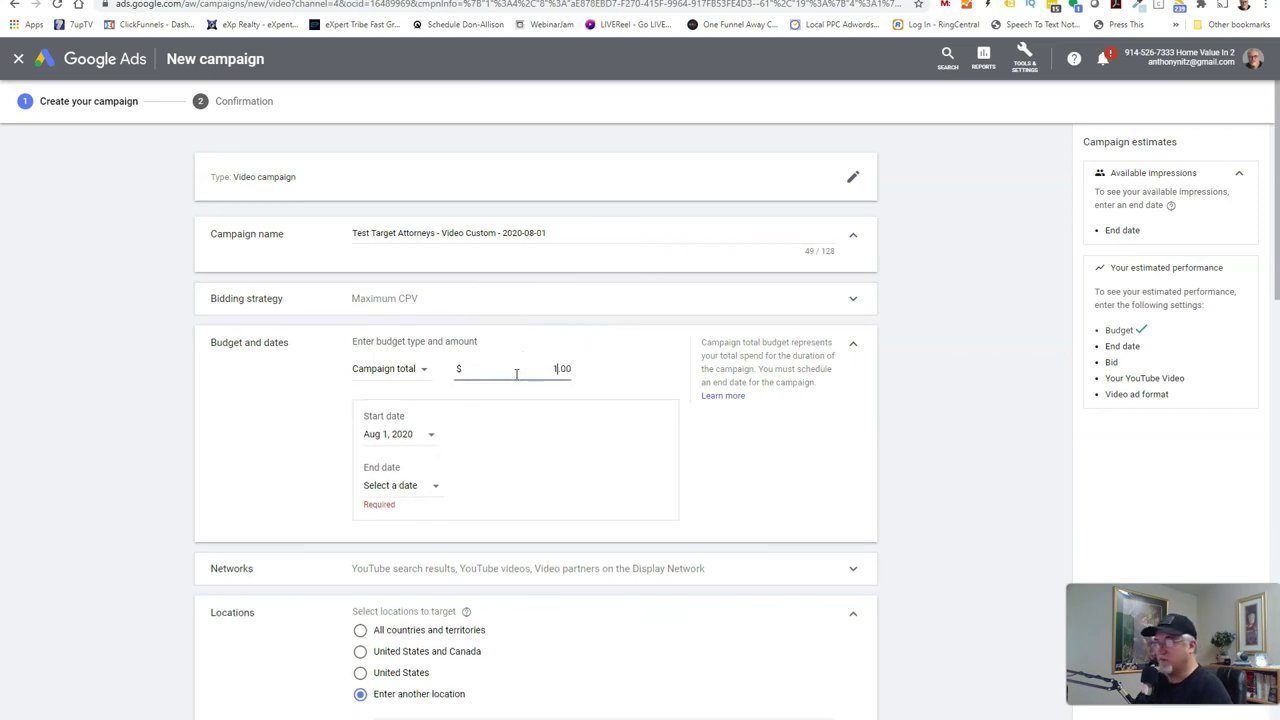
pyautogui.click(470, 367)
pyautogui.click(395, 368)
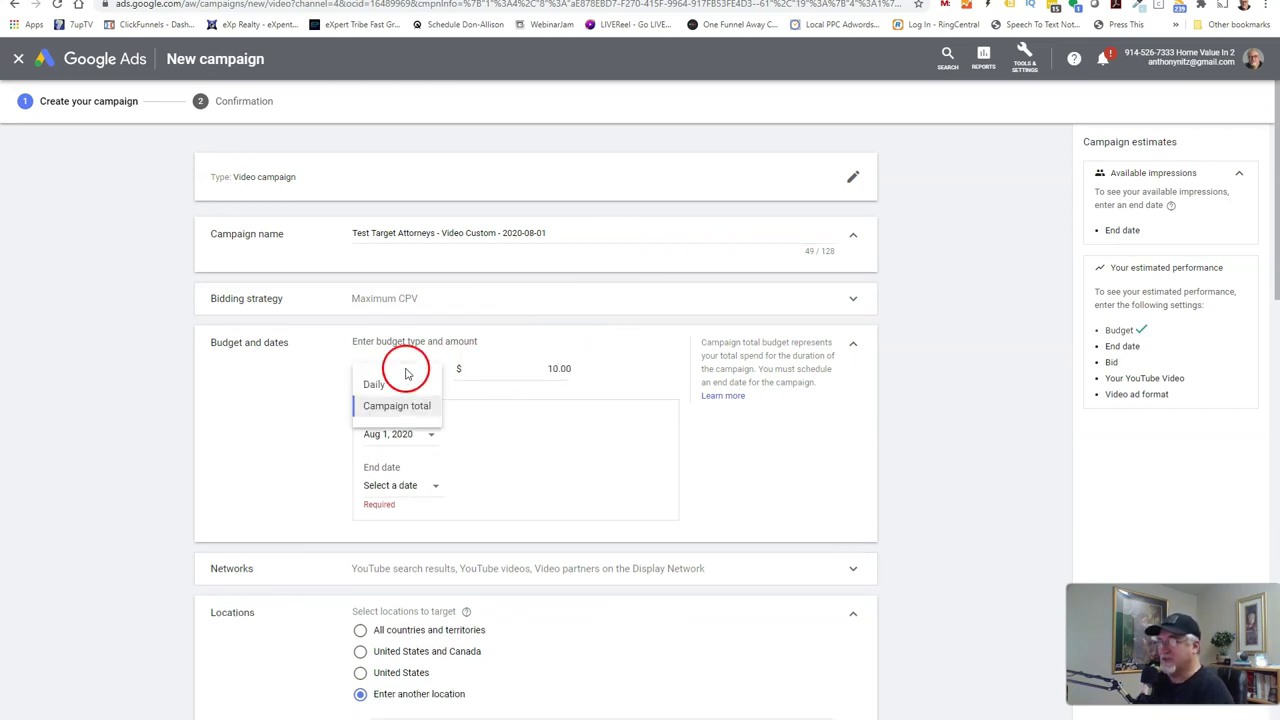
pyautogui.click(396, 390)
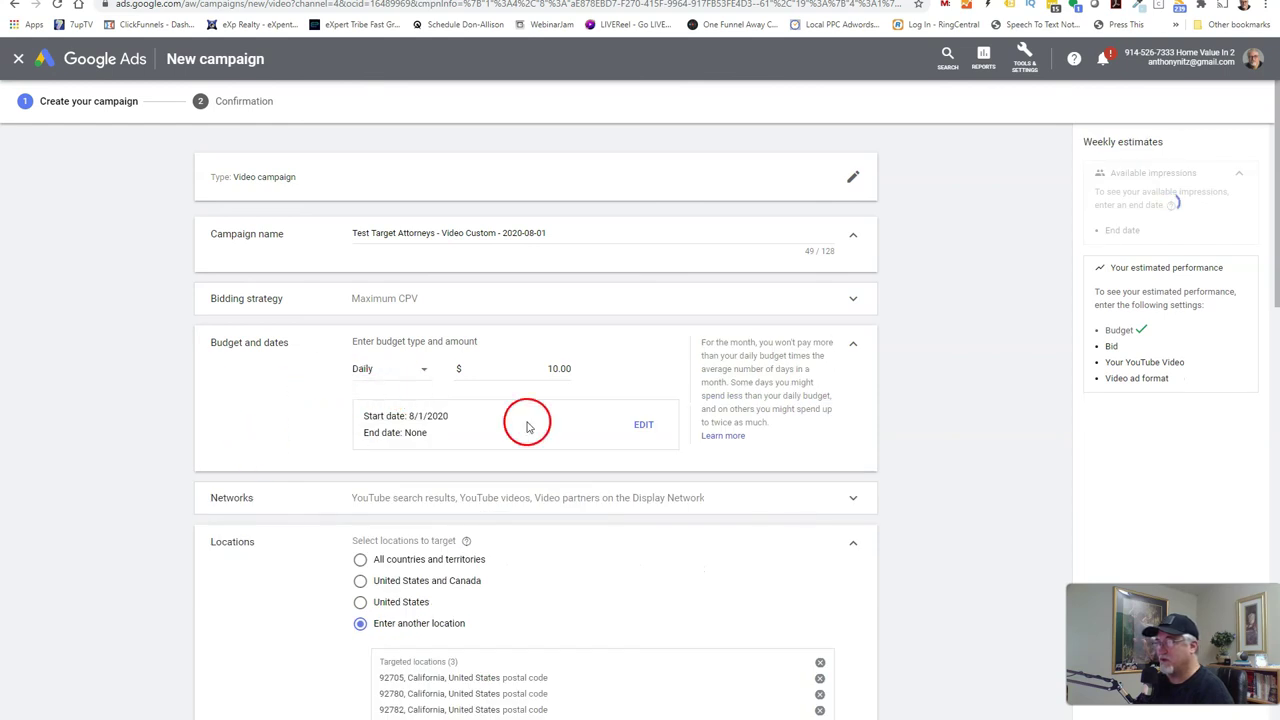
# - Remove all targeted postal codes and target Orange County, California, United States instead
pyautogui.scroll(-2, 335, 437)
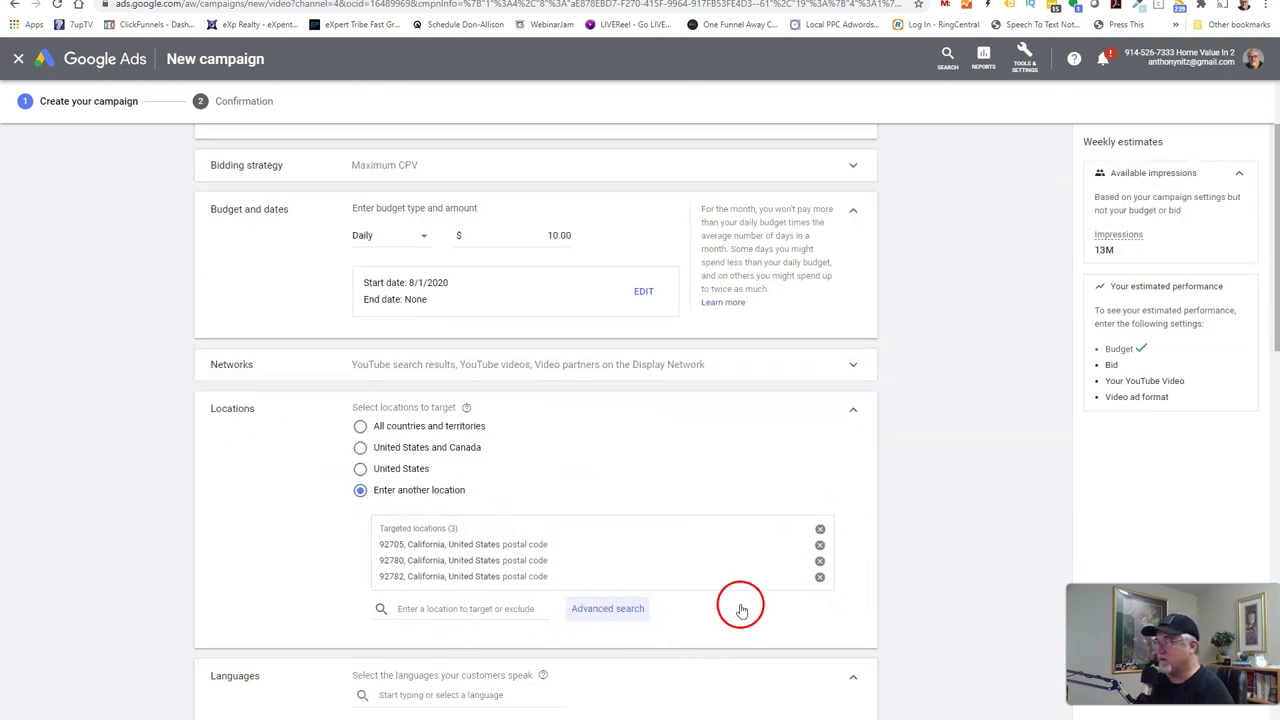
pyautogui.click(820, 528)
pyautogui.click(505, 522)
pyautogui.write('orange county')
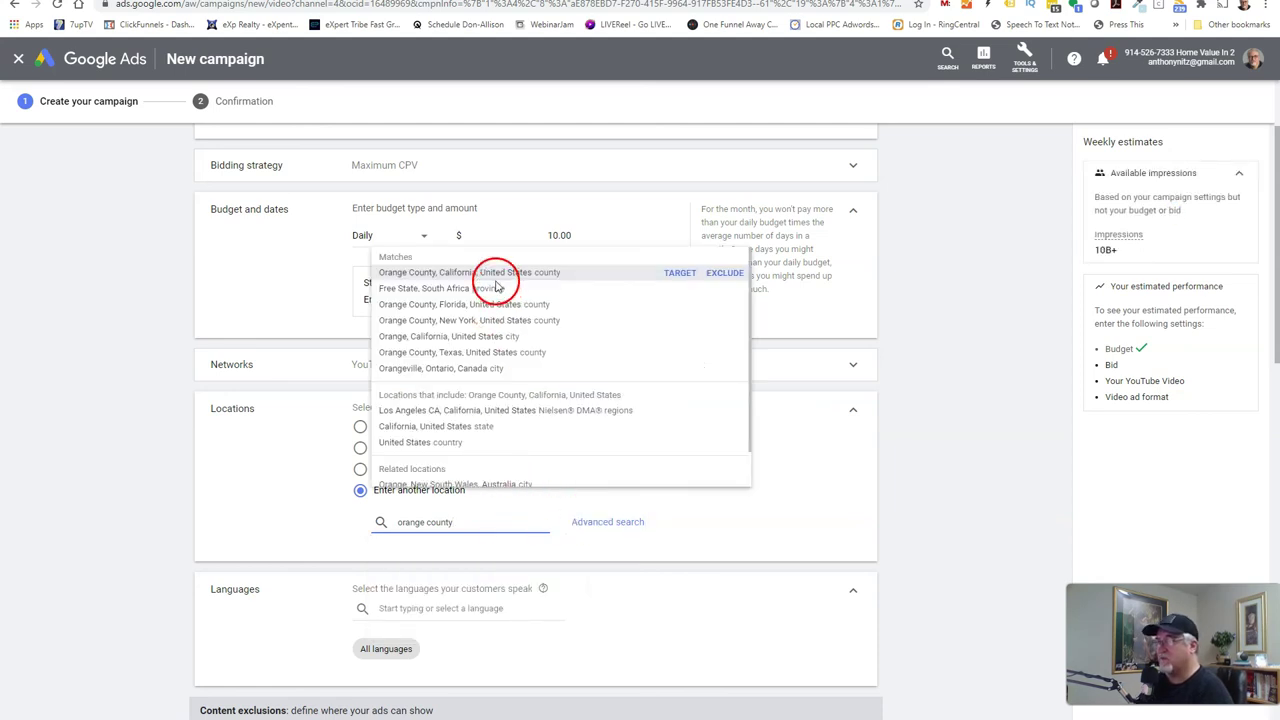
pyautogui.click(423, 272)
# - Exclude live streaming videos from the content types where the ads can show
pyautogui.scroll(-2, 245, 515)
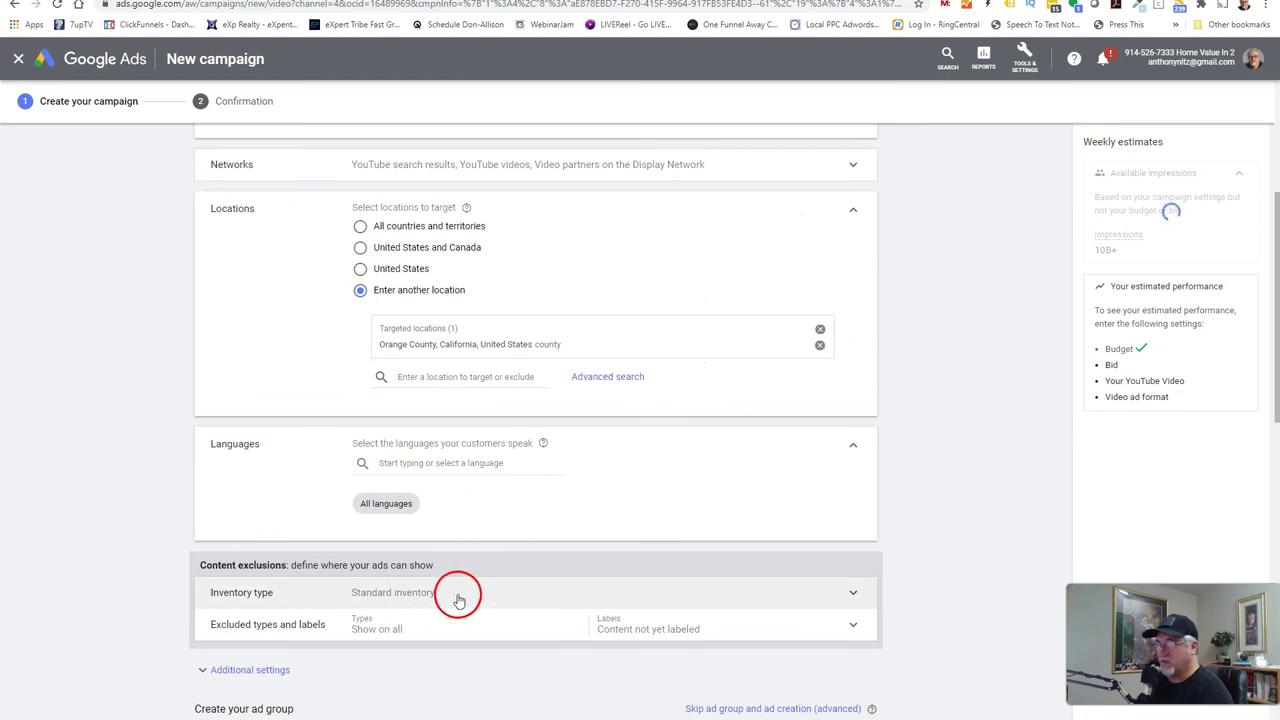
pyautogui.scroll(-2, 457, 590)
pyautogui.click(424, 501)
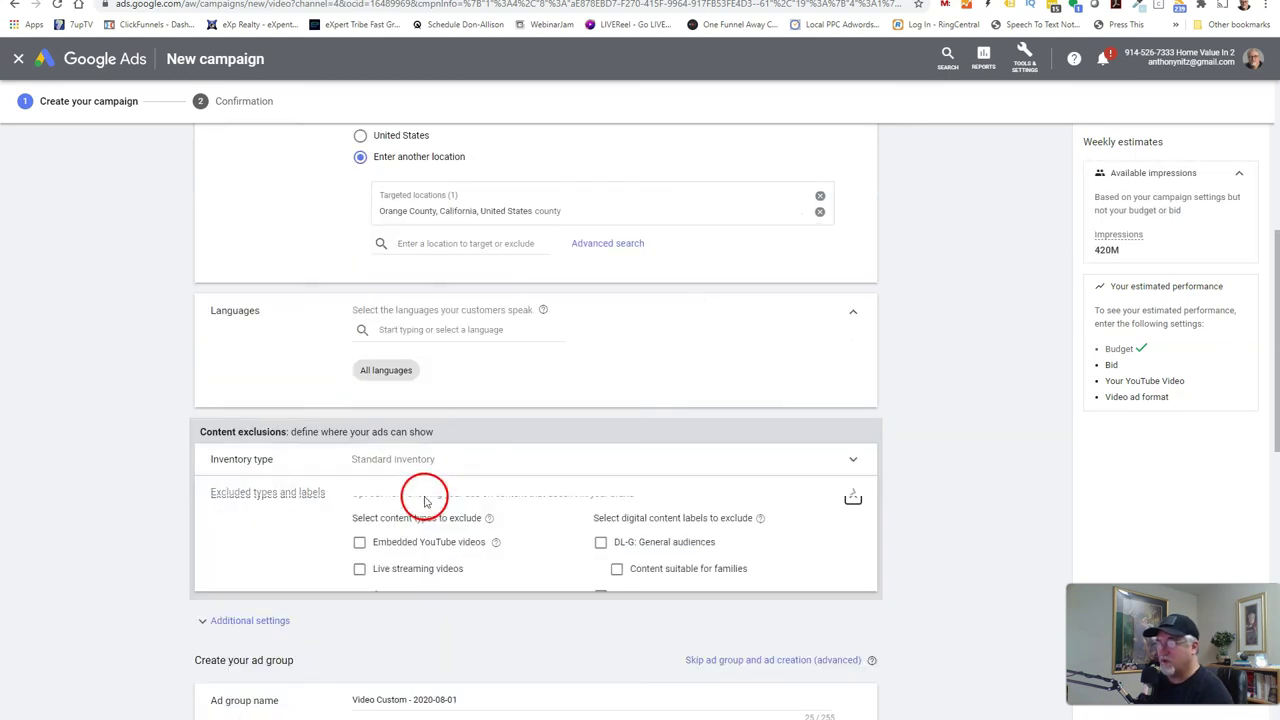
pyautogui.click(359, 578)
pyautogui.scroll(-2, 334, 580)
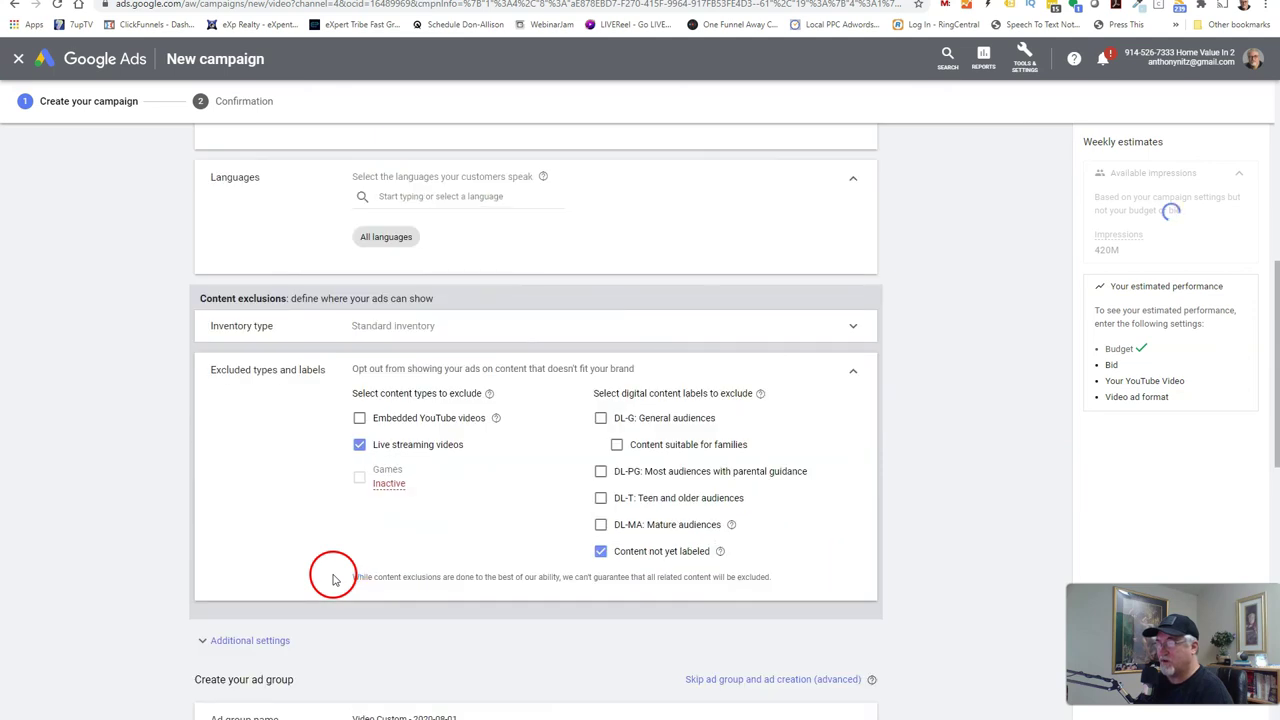
pyautogui.click(854, 369)
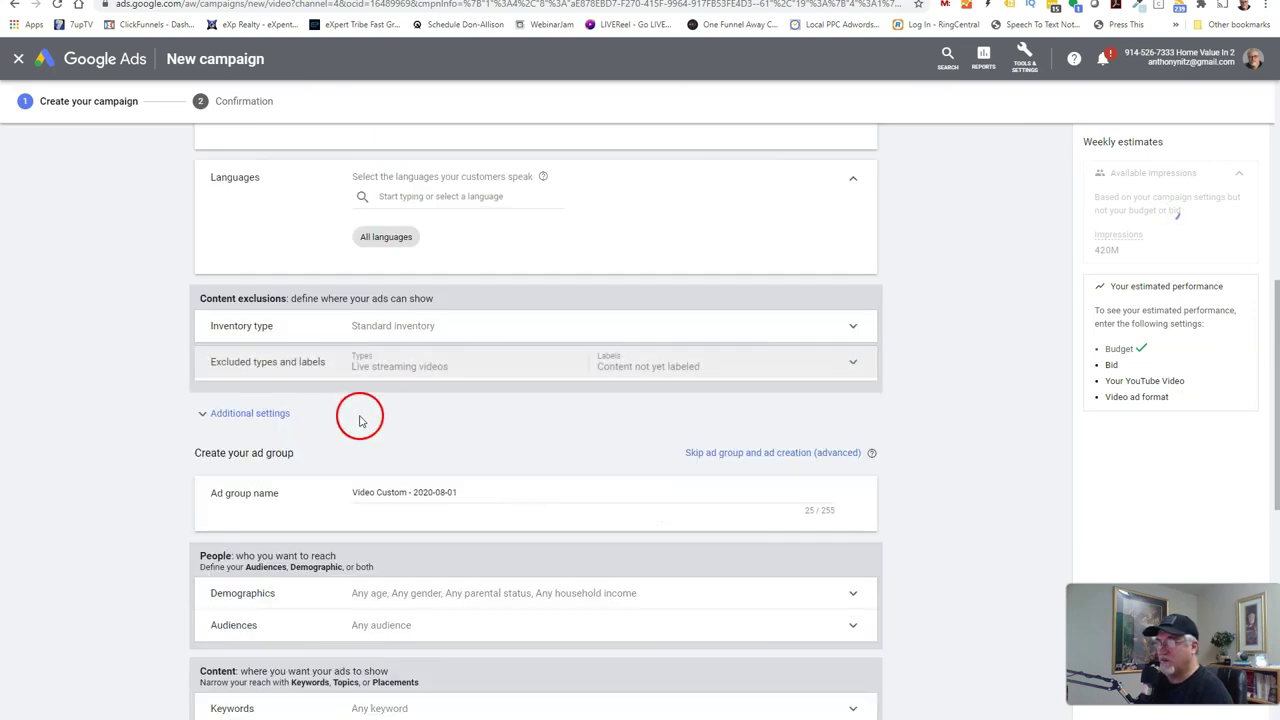
# - Examine the ad group's demographic targeting options and its recently selected audiences, leaving both sections collapsed
pyautogui.scroll(-2, 352, 420)
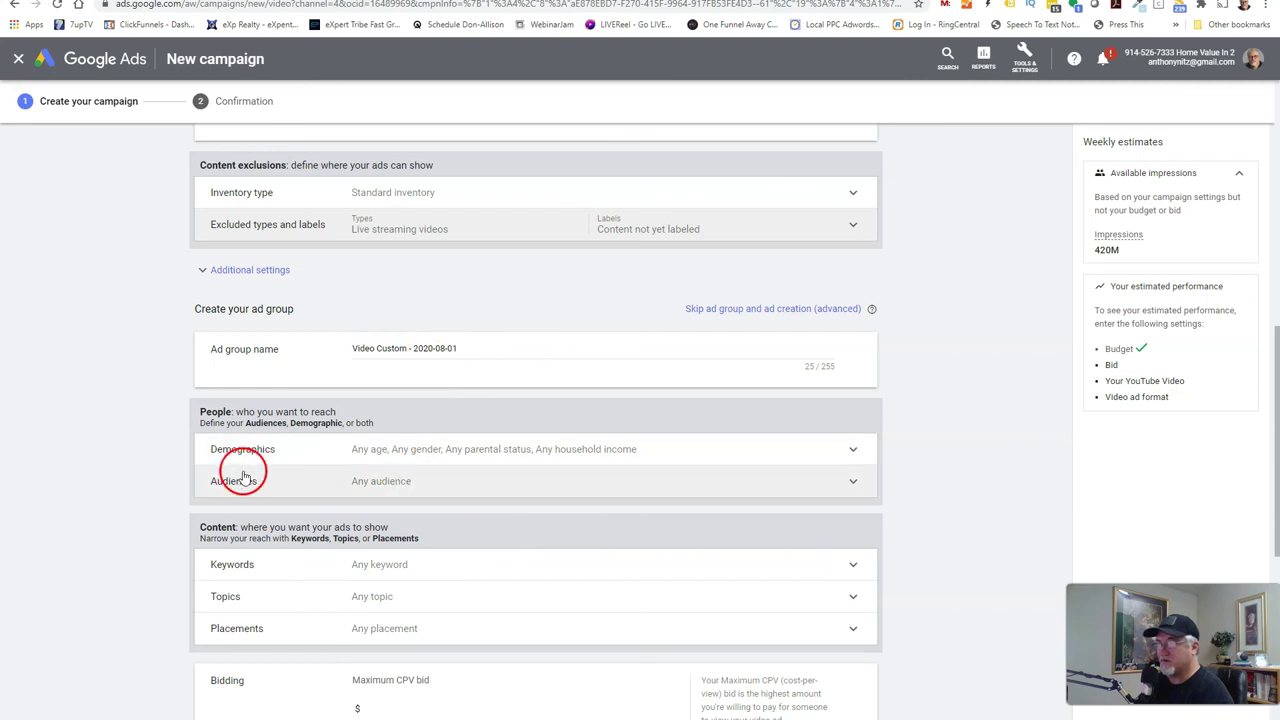
pyautogui.click(468, 452)
pyautogui.scroll(-2, 437, 580)
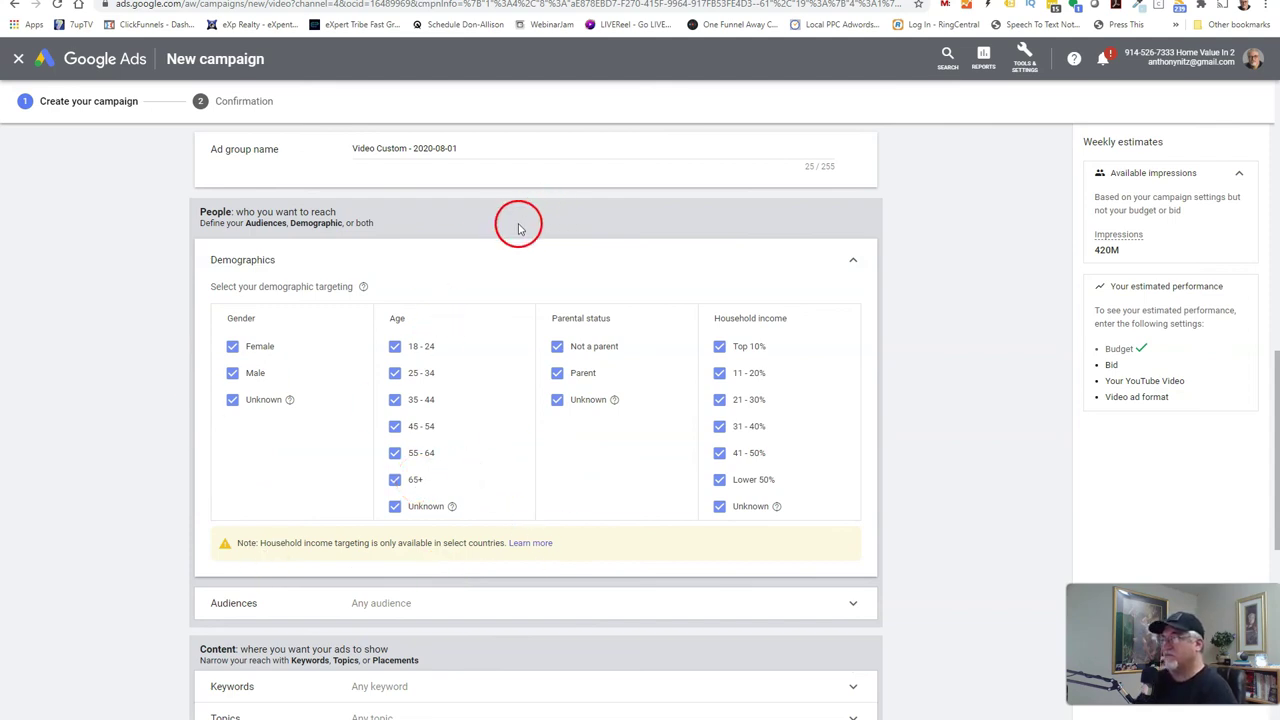
pyautogui.click(854, 265)
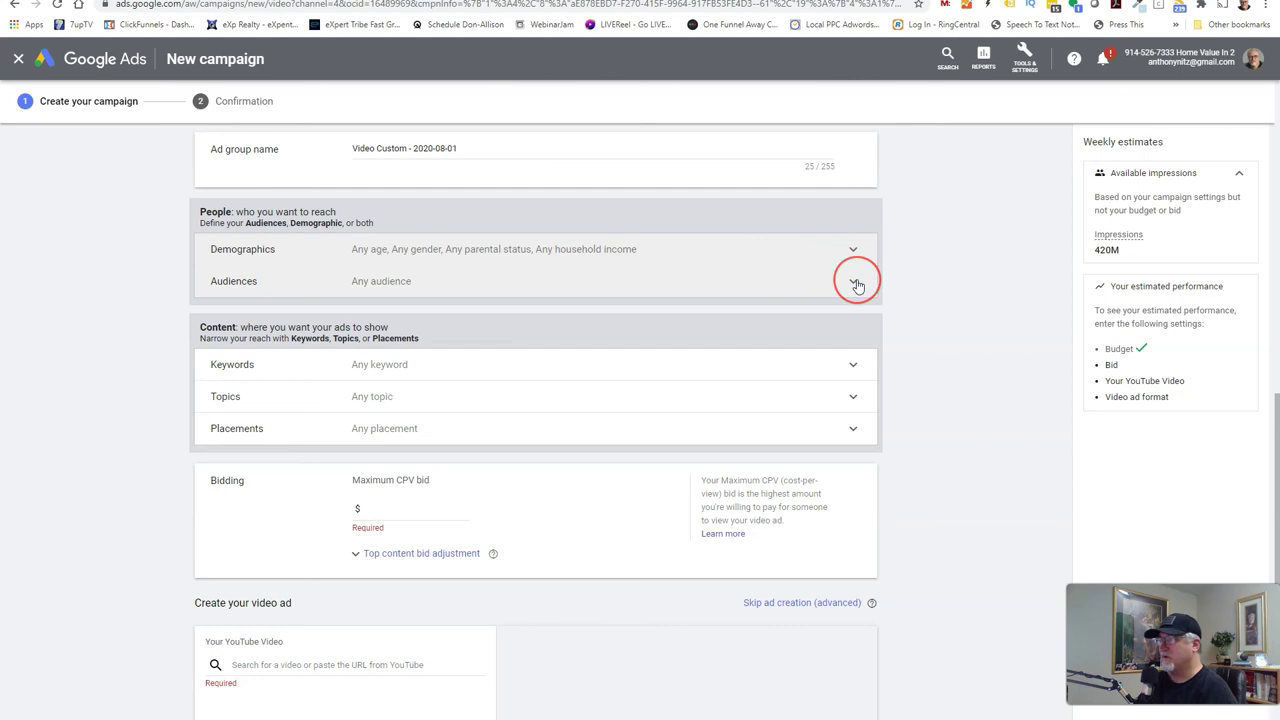
pyautogui.click(722, 284)
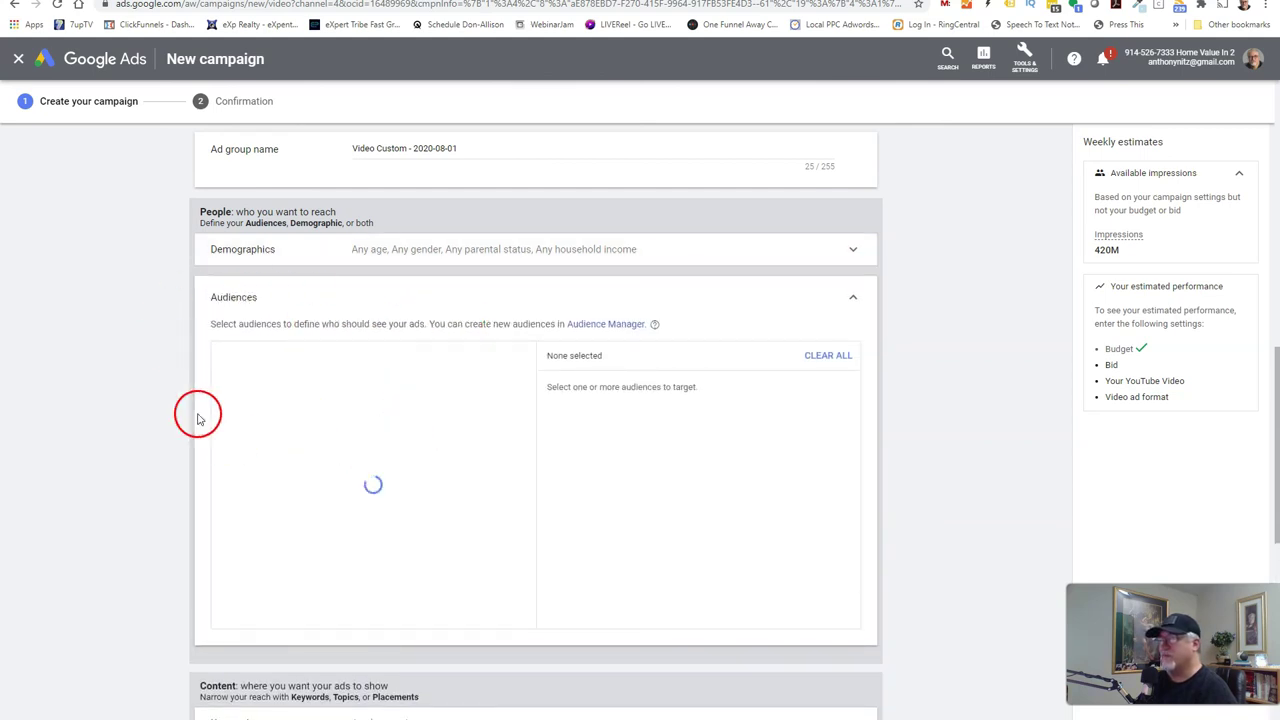
pyautogui.scroll(-1, 250, 372)
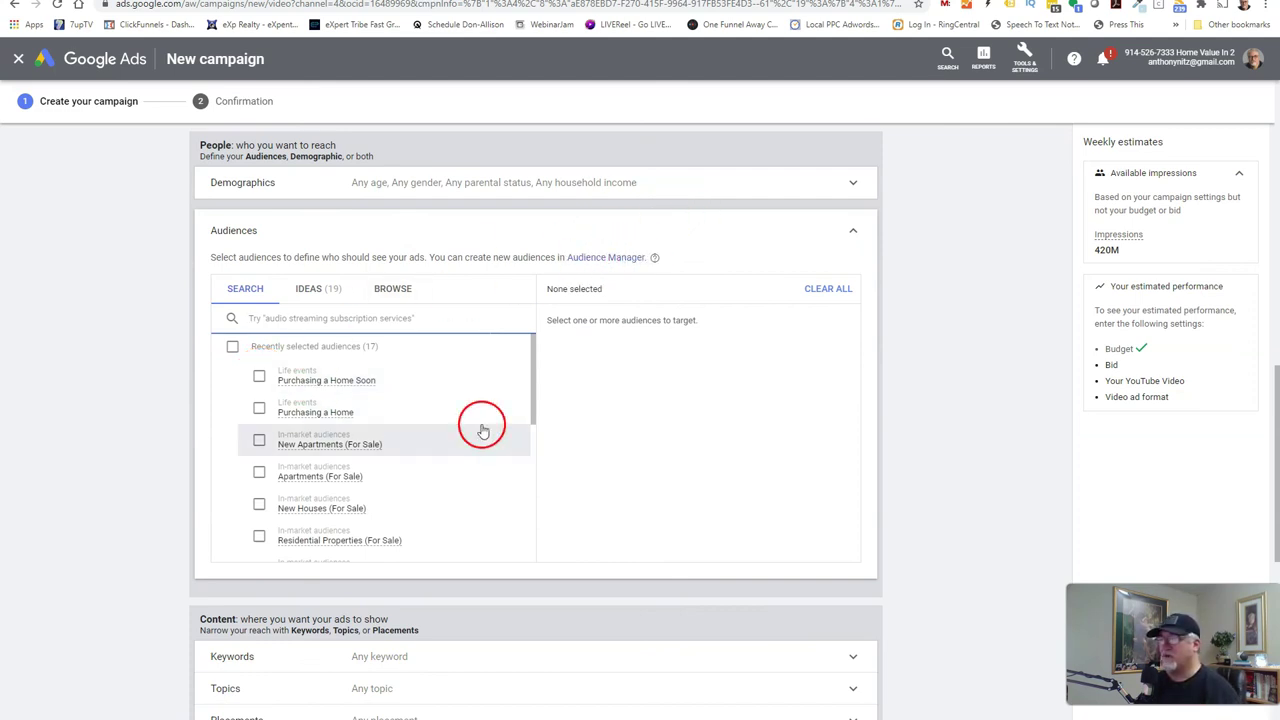
pyautogui.click(428, 364)
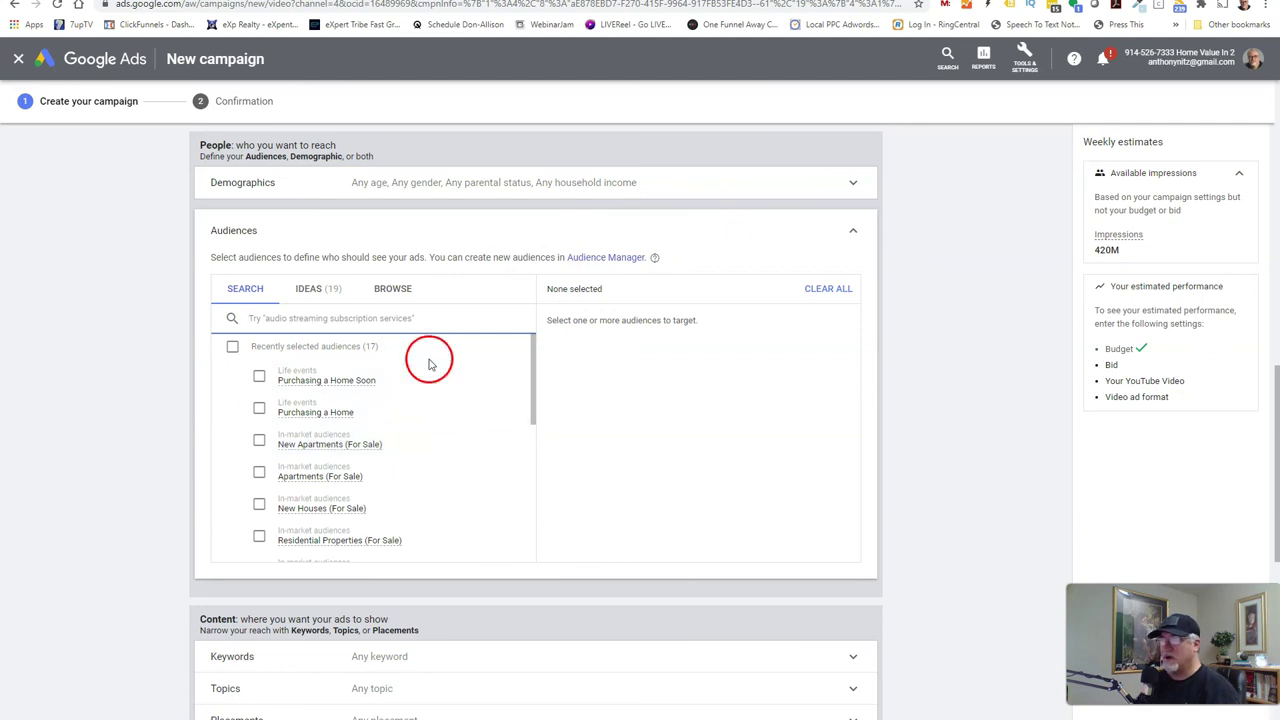
pyautogui.click(855, 234)
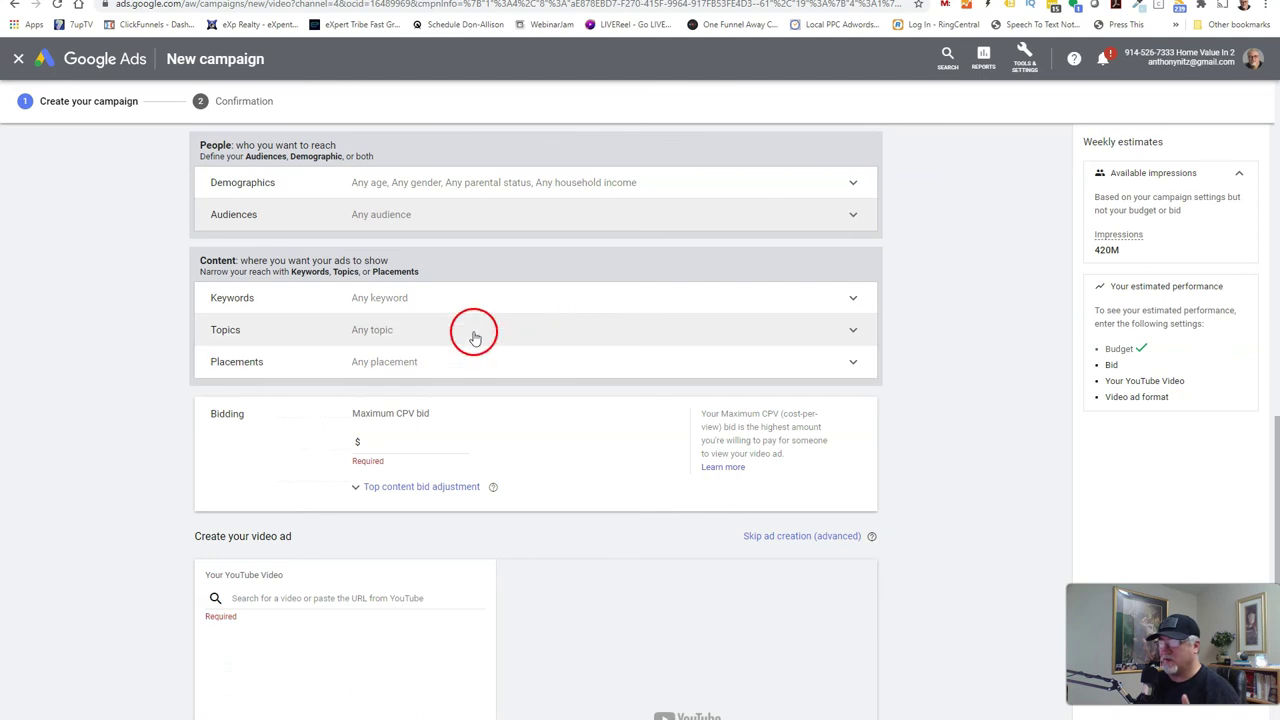
# - Add Law & Government as a targeted topic for the ad group and expand its subtopics
pyautogui.click(475, 337)
pyautogui.click(627, 417)
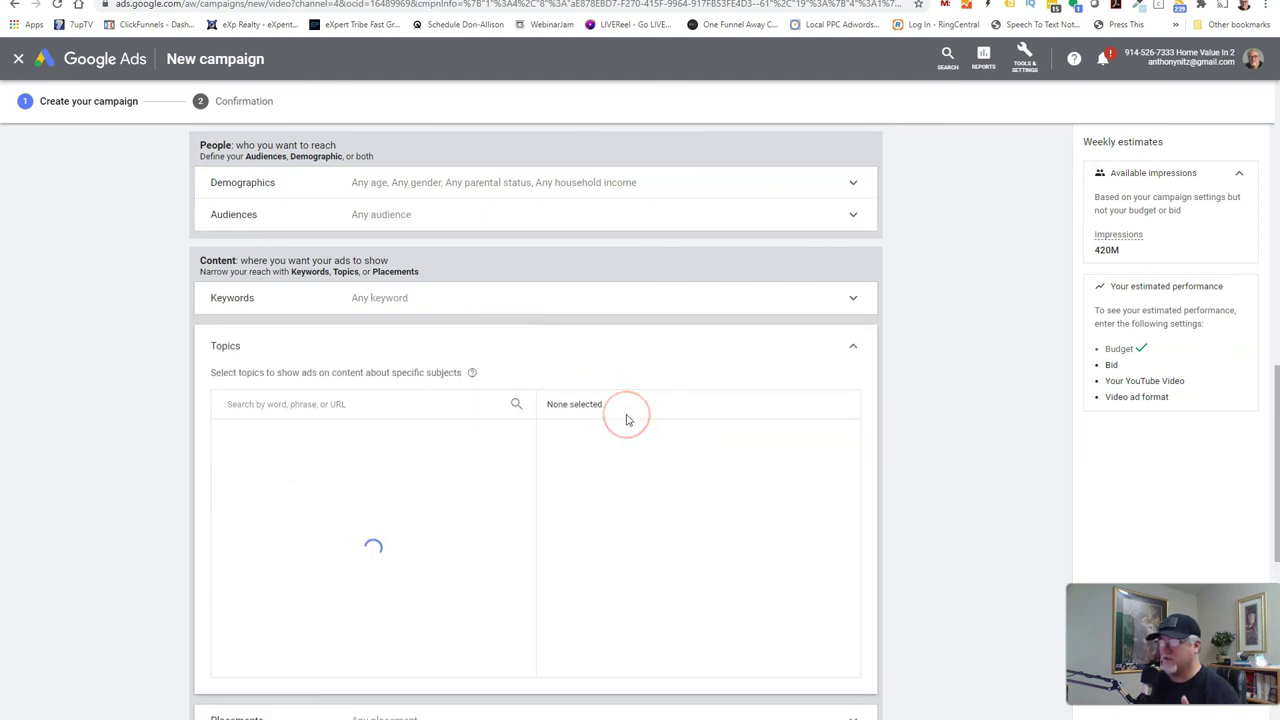
pyautogui.scroll(-4, 400, 470)
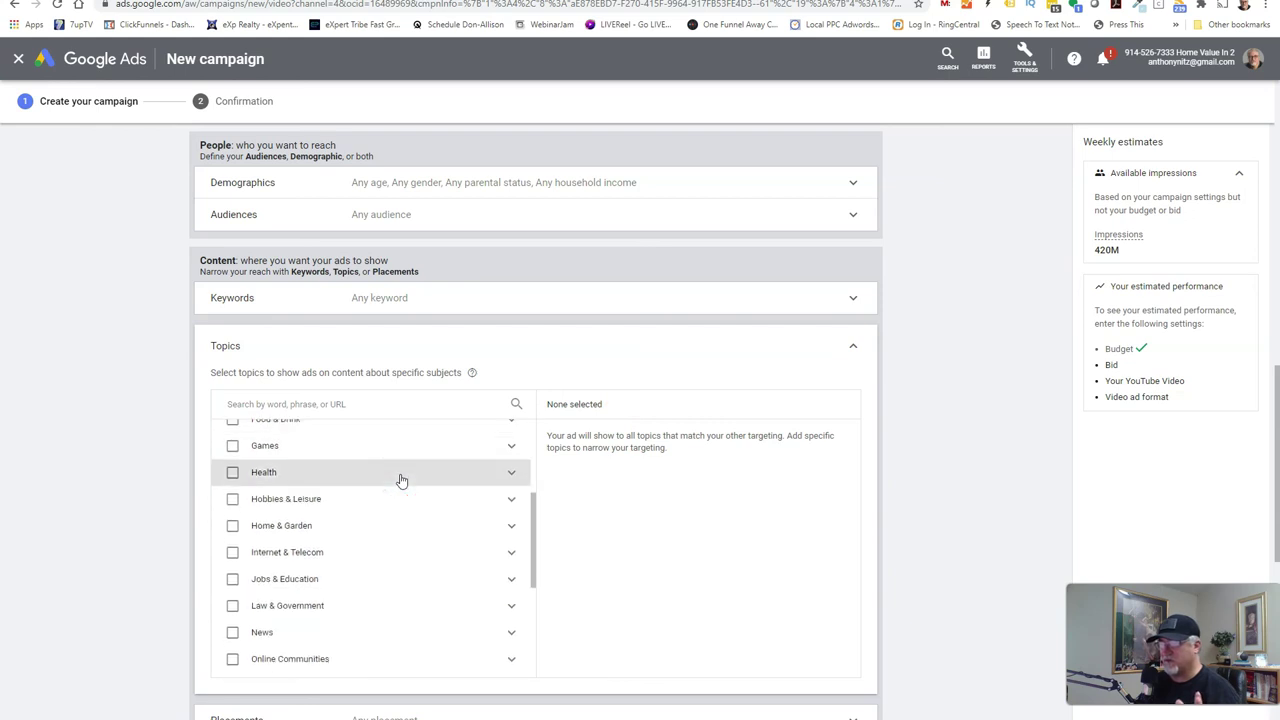
pyautogui.click(473, 610)
pyautogui.click(514, 607)
# - Add the Real Estate Law topic from the Legal subtopics and remove the broader Law & Government topic
pyautogui.scroll(-2, 443, 528)
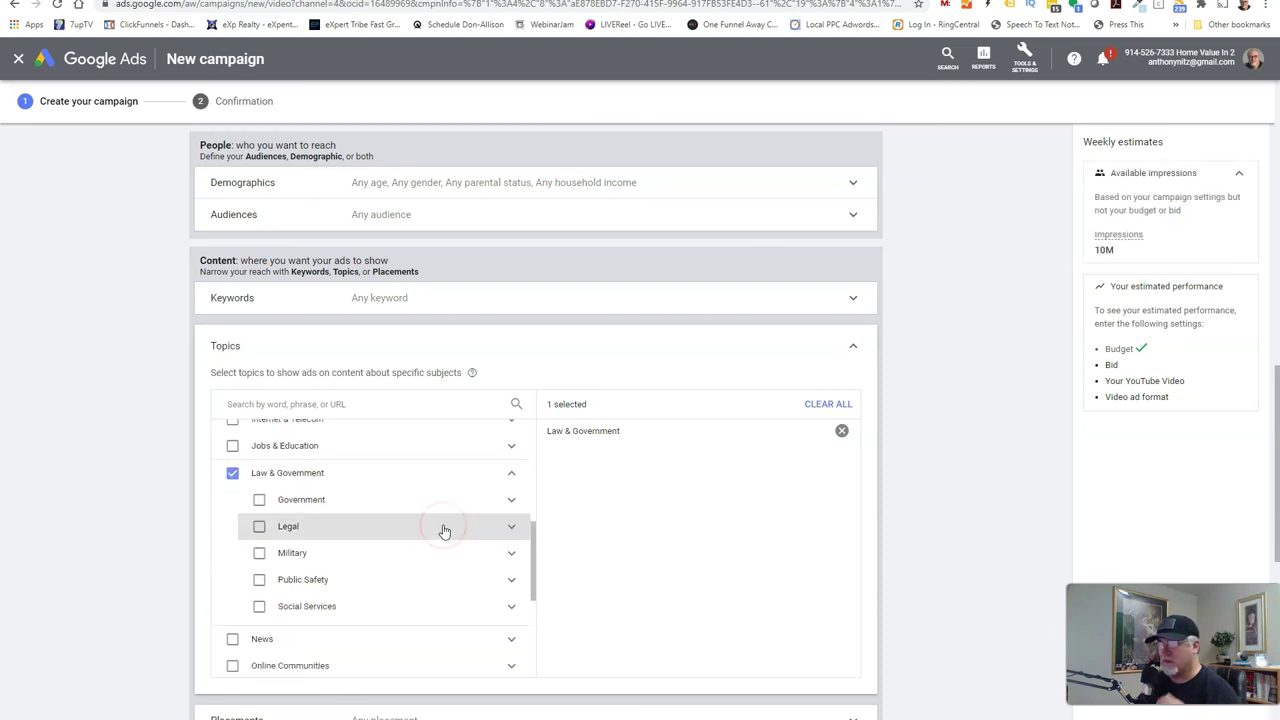
pyautogui.click(513, 530)
pyautogui.scroll(-1, 457, 523)
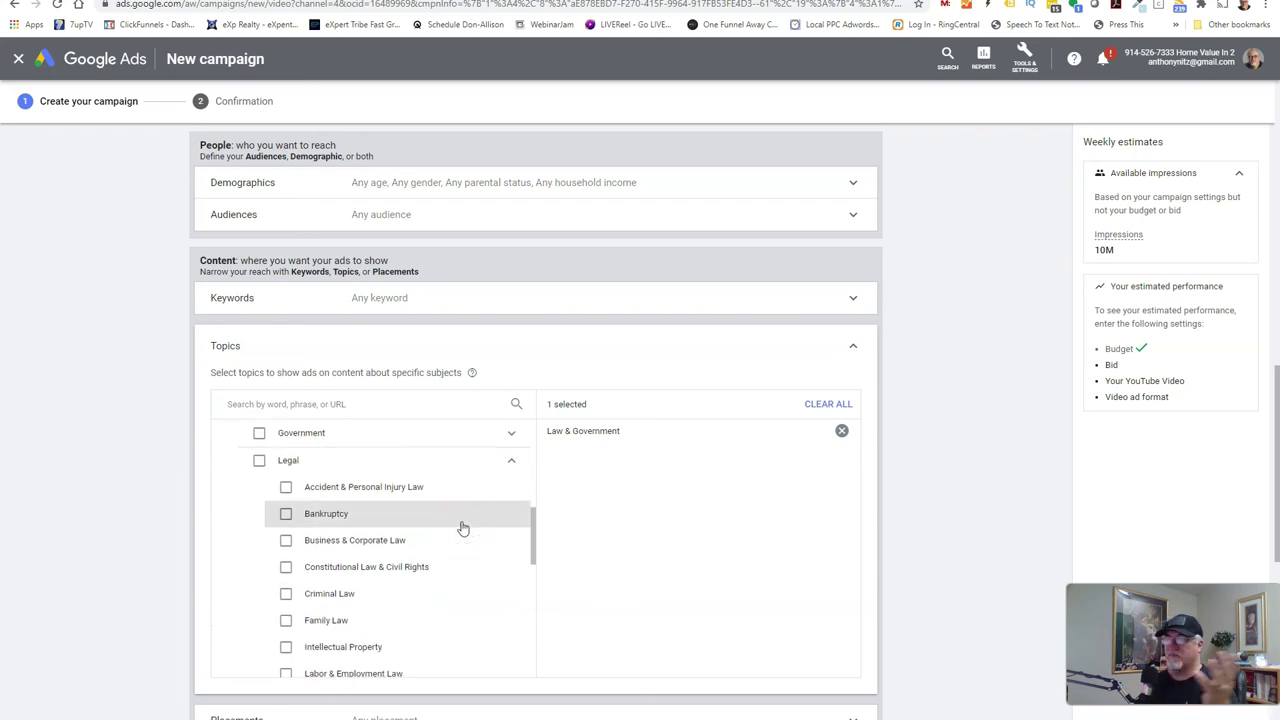
pyautogui.scroll(-1, 462, 527)
pyautogui.click(455, 511)
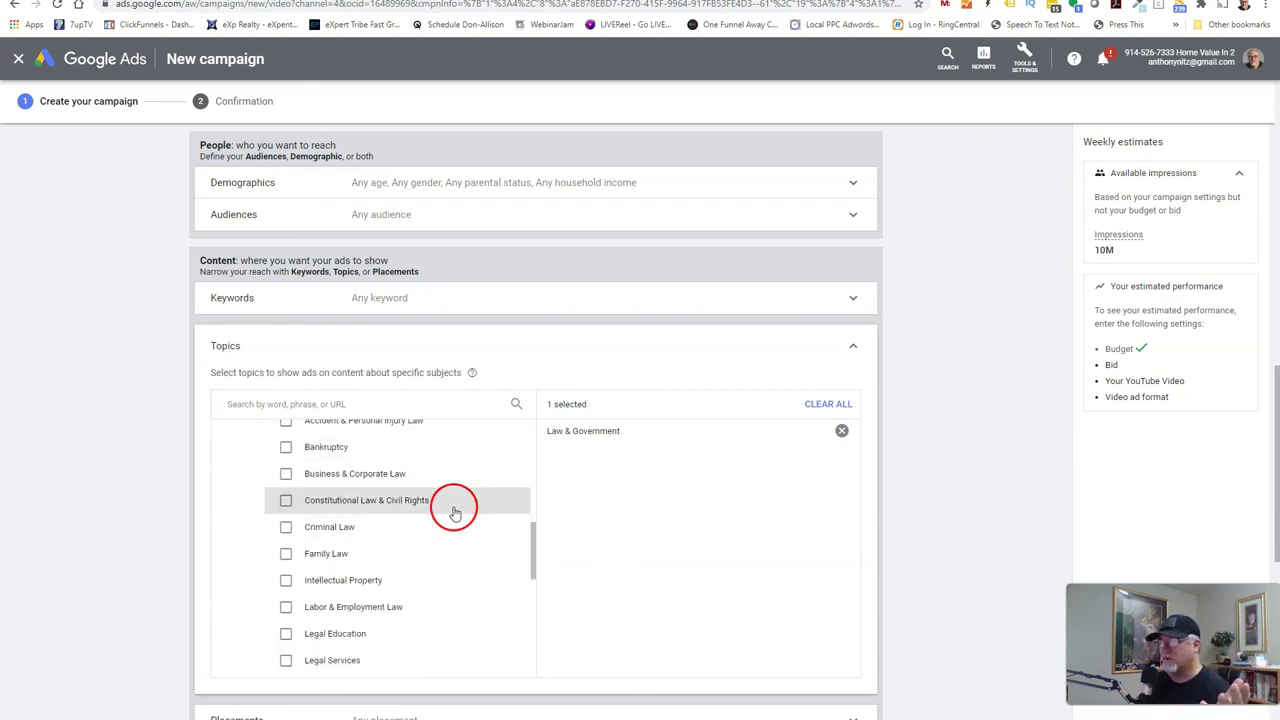
pyautogui.click(448, 558)
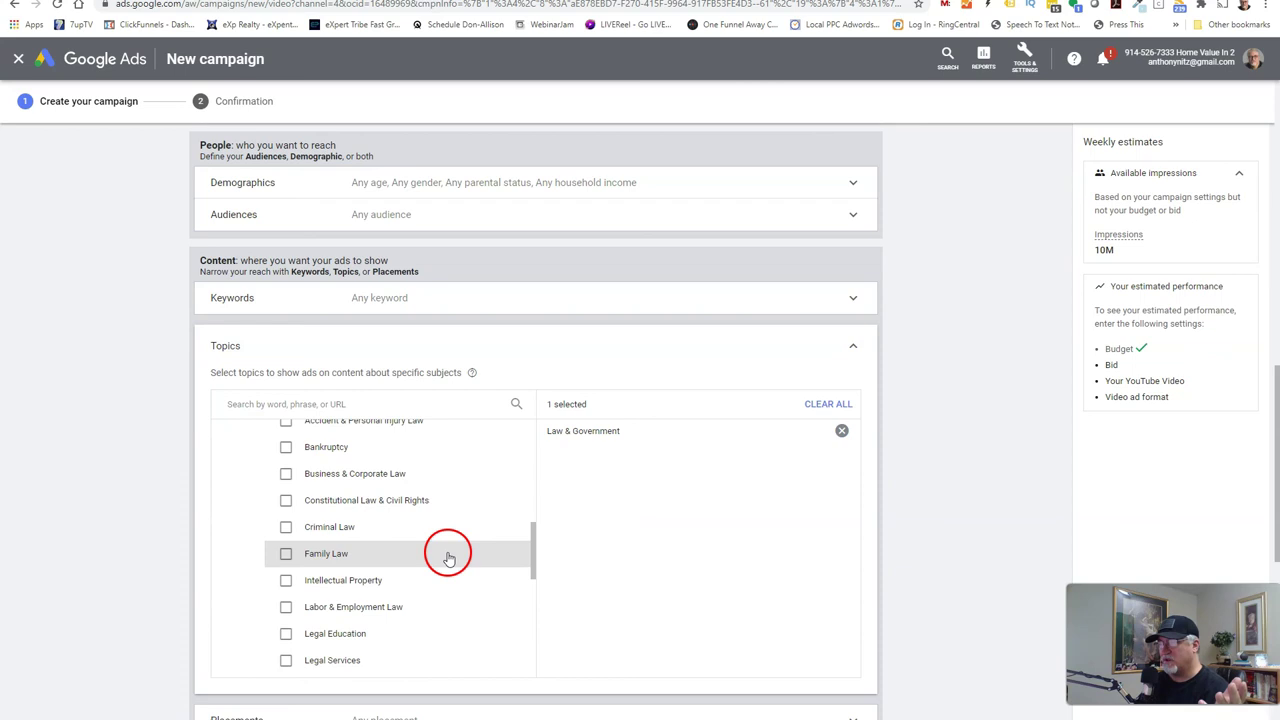
pyautogui.scroll(-1, 449, 580)
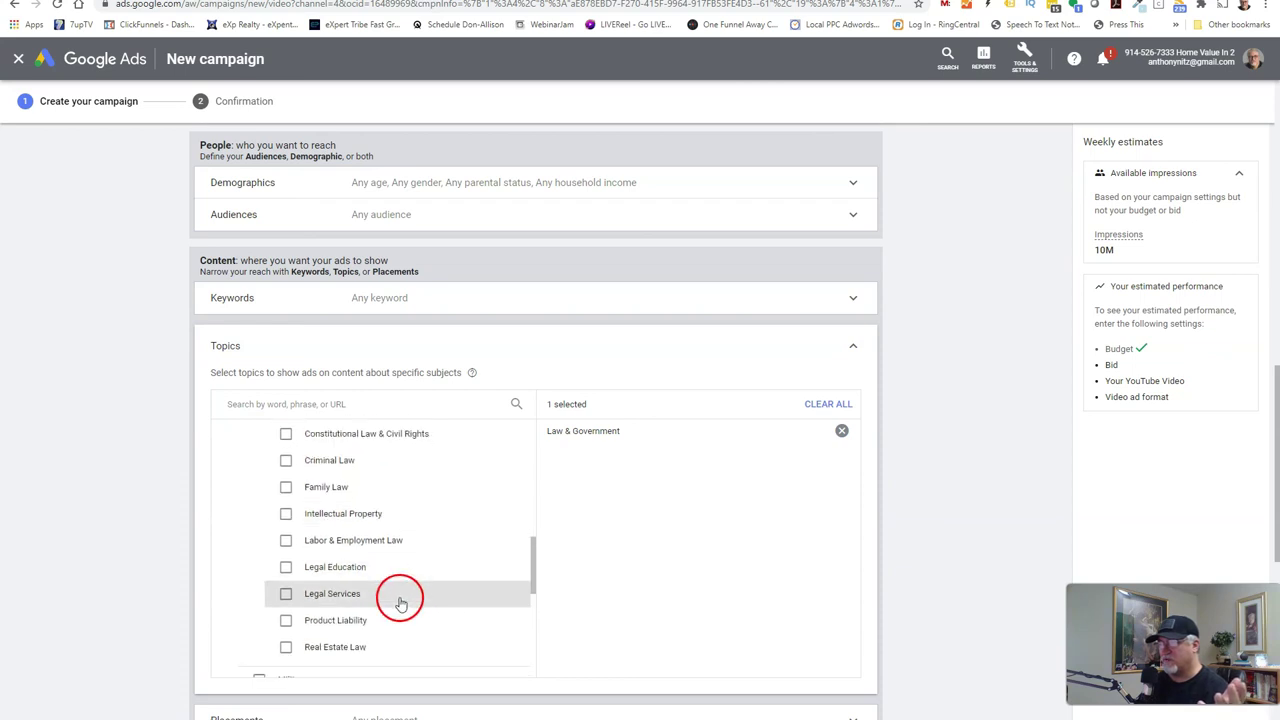
pyautogui.scroll(-1, 395, 620)
pyautogui.click(286, 582)
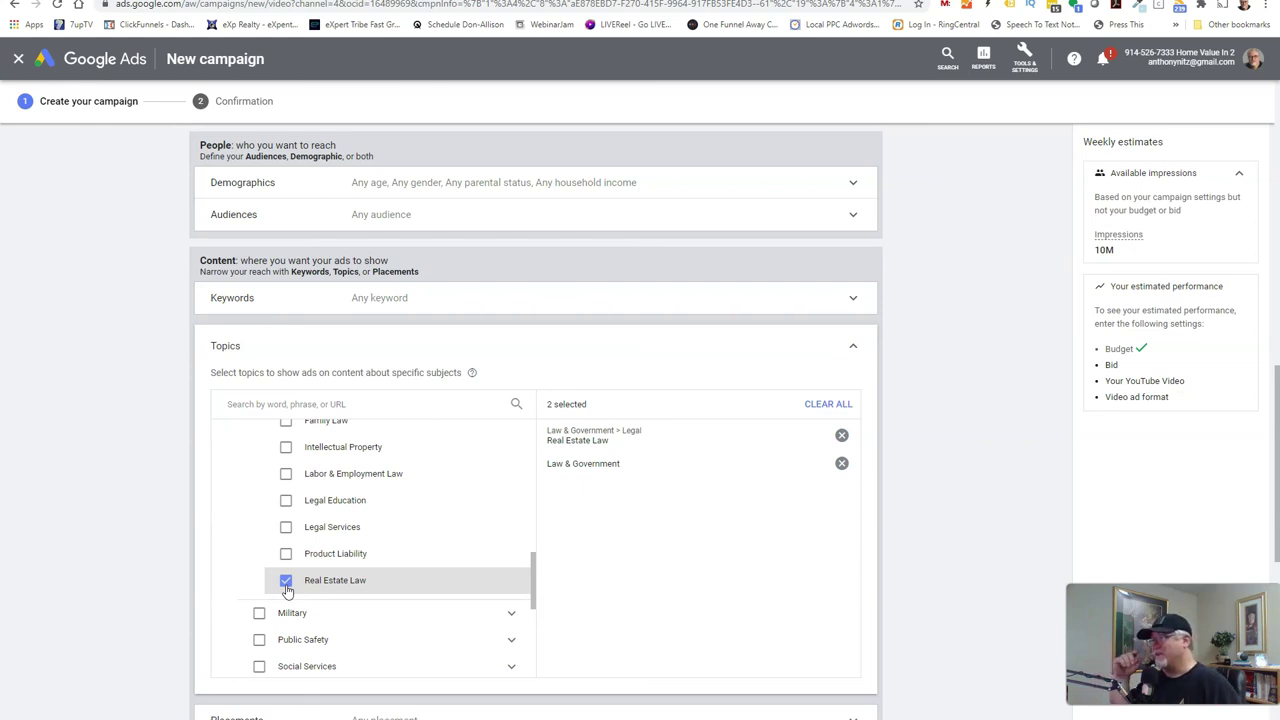
pyautogui.click(893, 362)
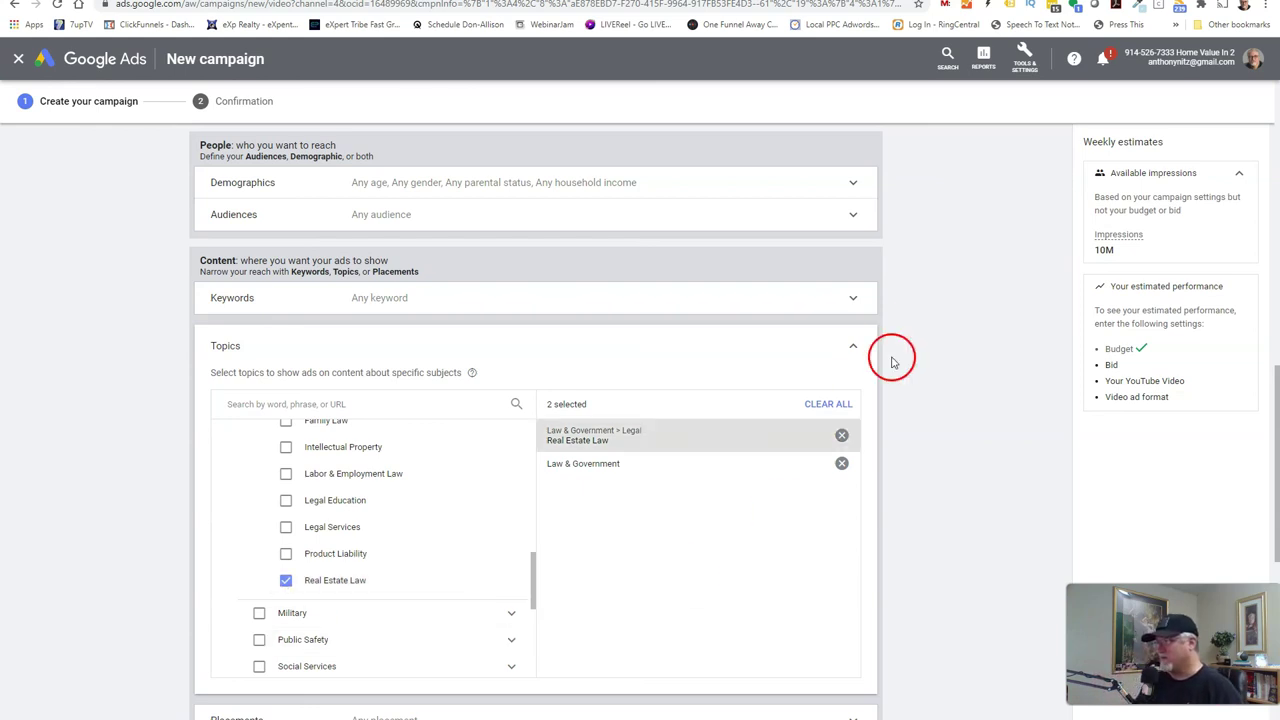
pyautogui.click(841, 463)
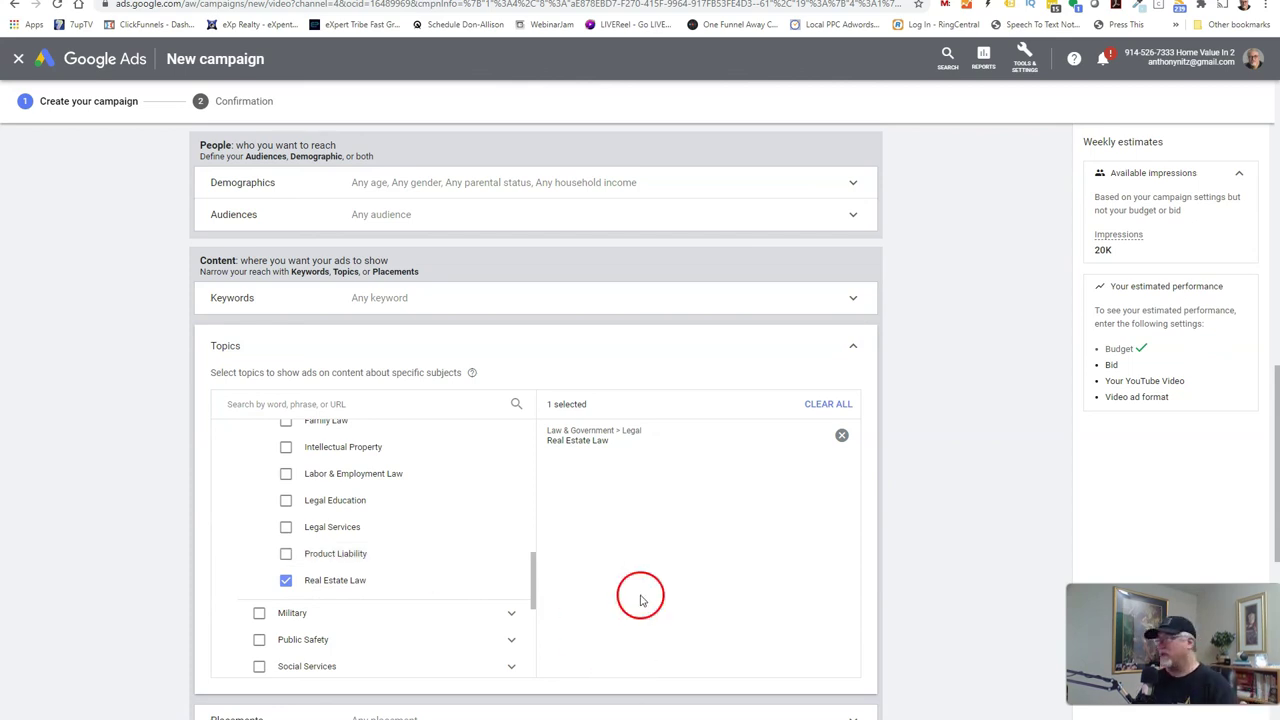
# - Examine the remaining placement, bidding and video ad sections, and return to the selected Real Estate Law topic
pyautogui.scroll(-3, 686, 537)
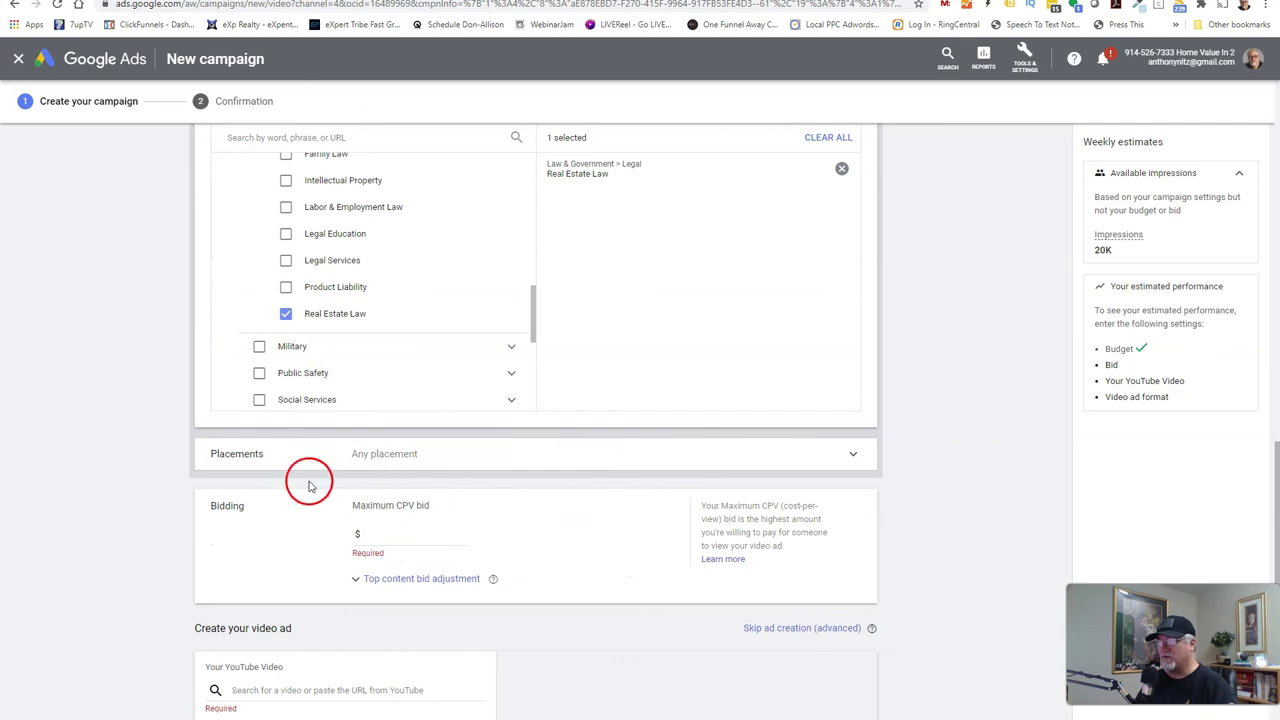
pyautogui.scroll(-3, 437, 516)
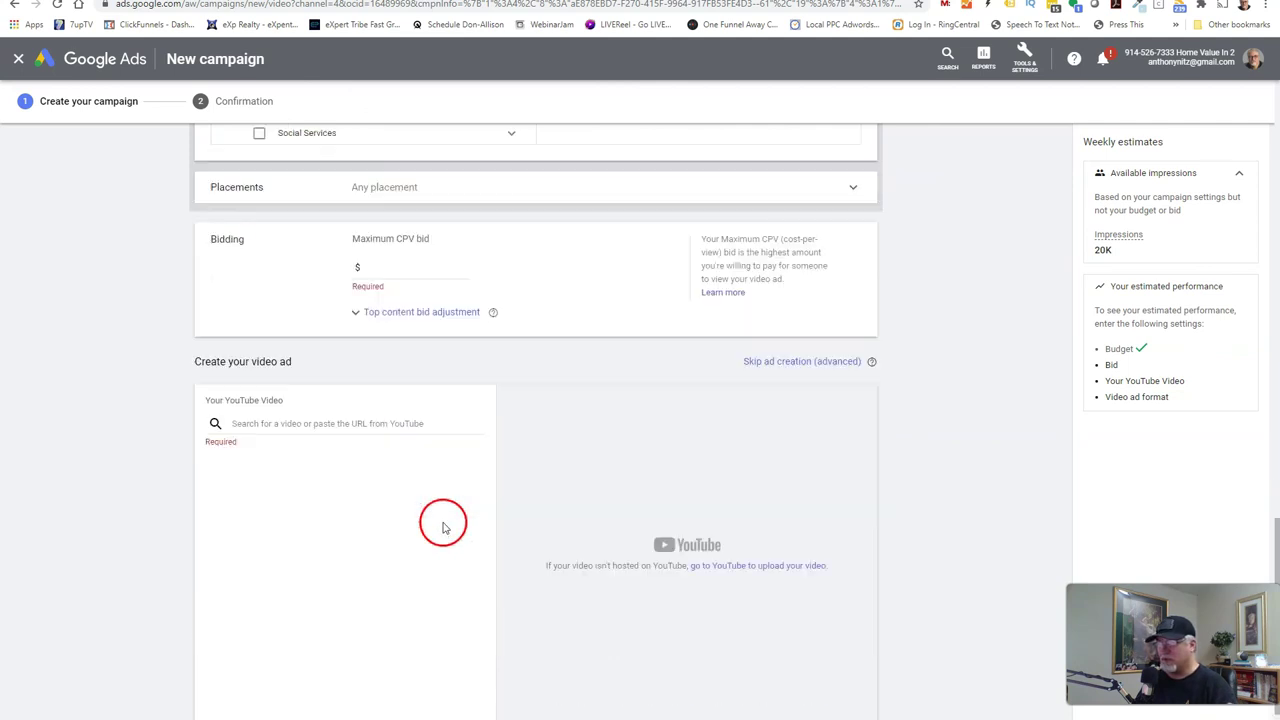
pyautogui.scroll(-2, 425, 632)
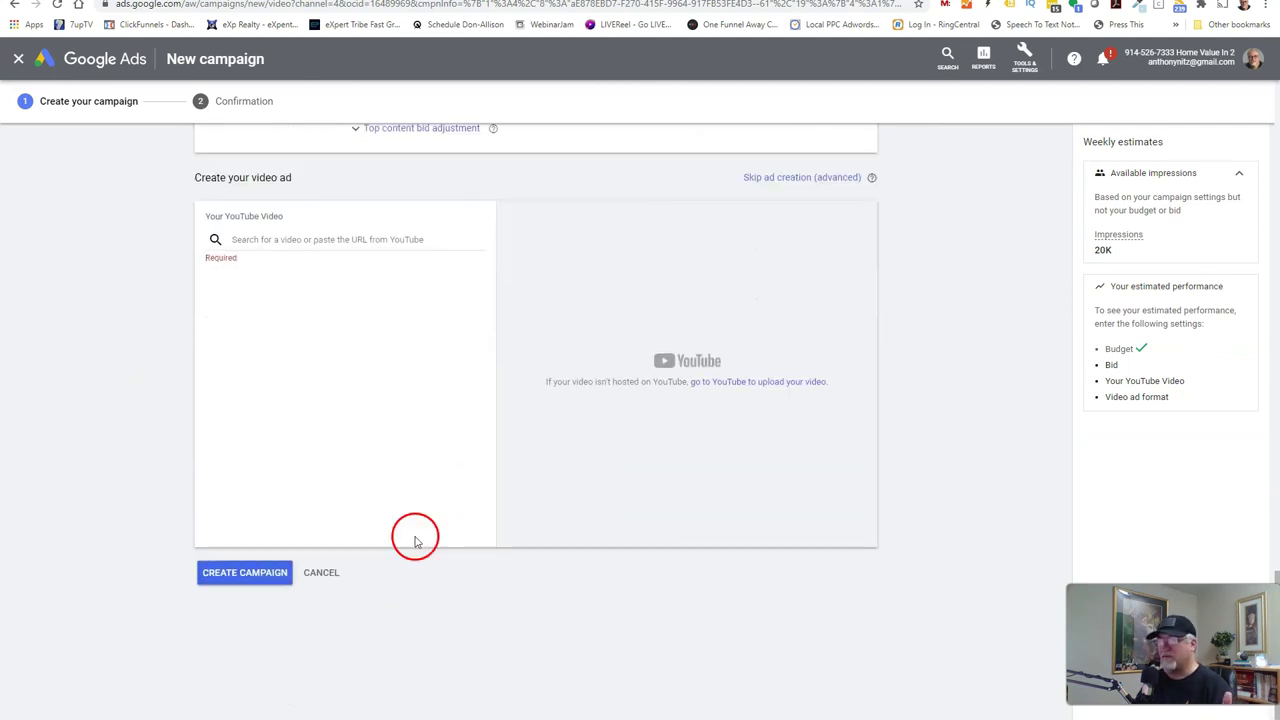
pyautogui.scroll(5, 249, 475)
pyautogui.scroll(3, 249, 477)
pyautogui.scroll(-3, 251, 471)
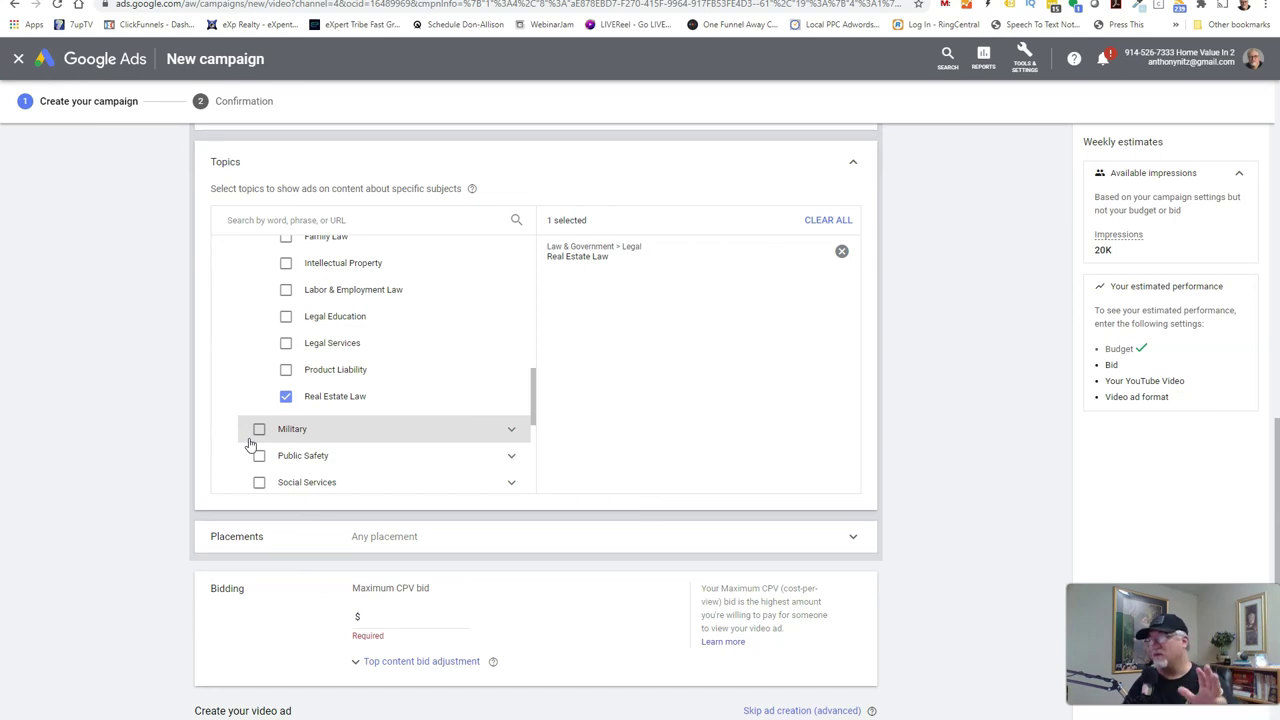
pyautogui.moveTo(347, 433); pyautogui.dragTo(354, 397)
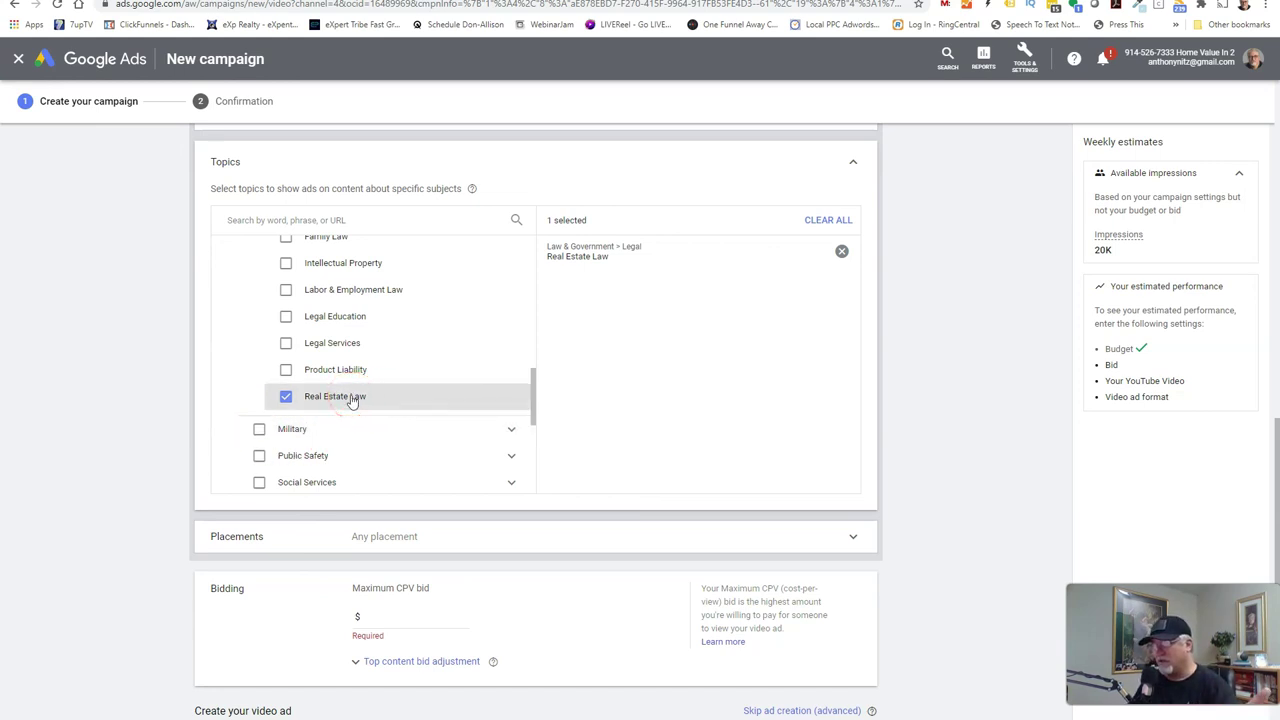